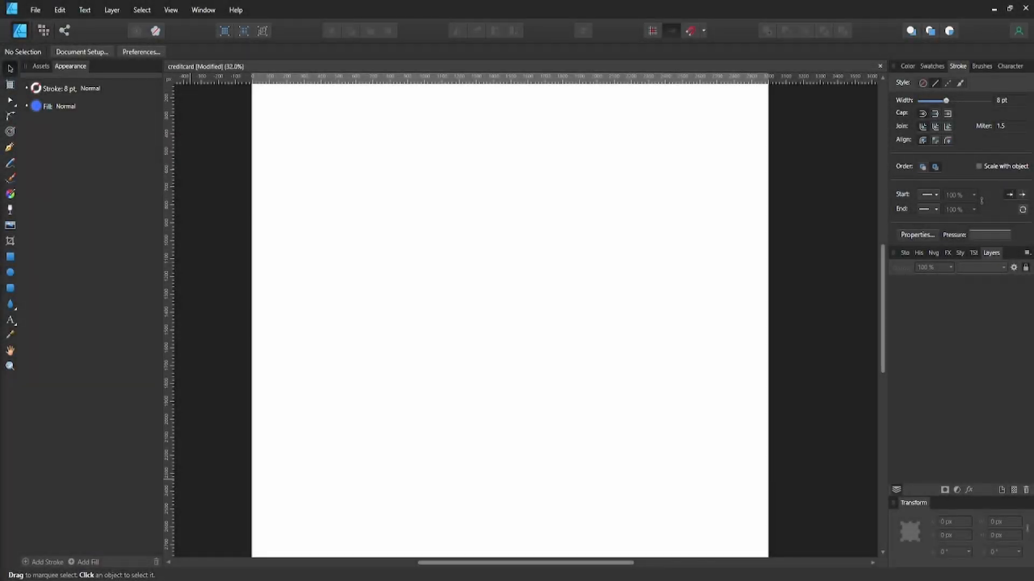
Step: Add a new layer and name it Stroke
left_click(1001, 490)
double_click(930, 284)
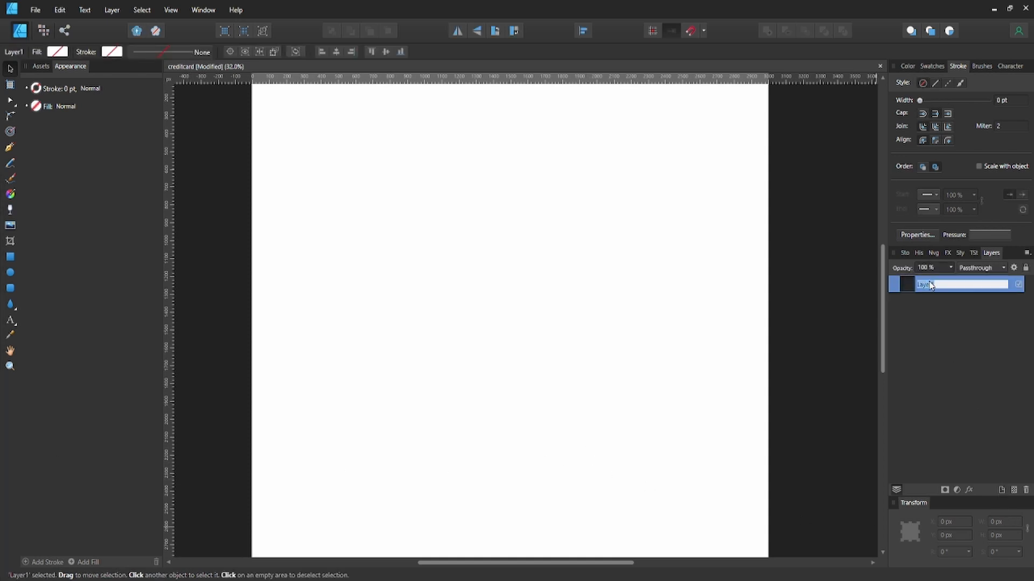
type("Stroke")
key("Return")
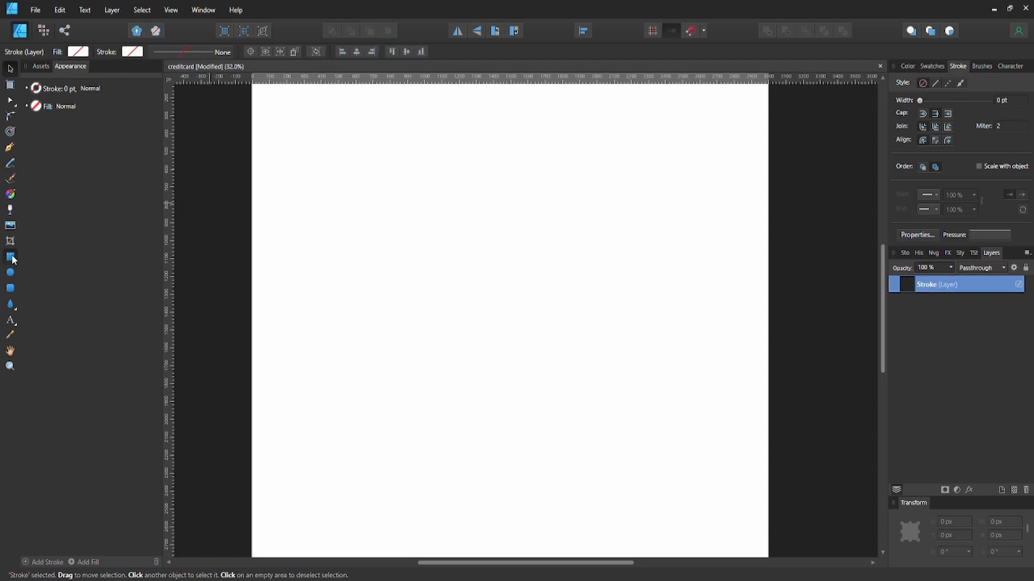
Step: Draw a rectangle about 1306 px wide and 810 px high near the middle of the page
left_click(11, 258)
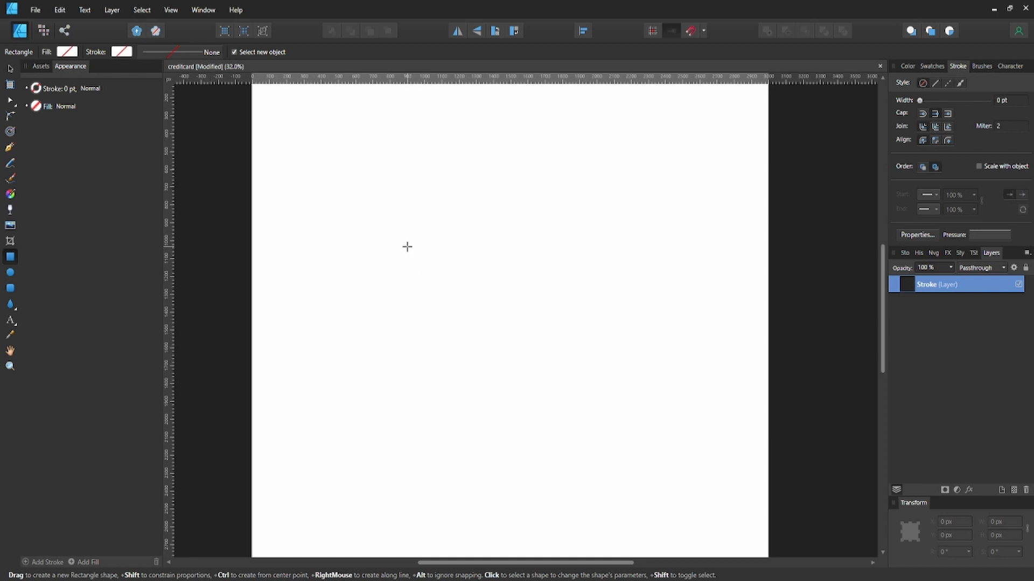
left_click_drag(404, 238, 628, 384)
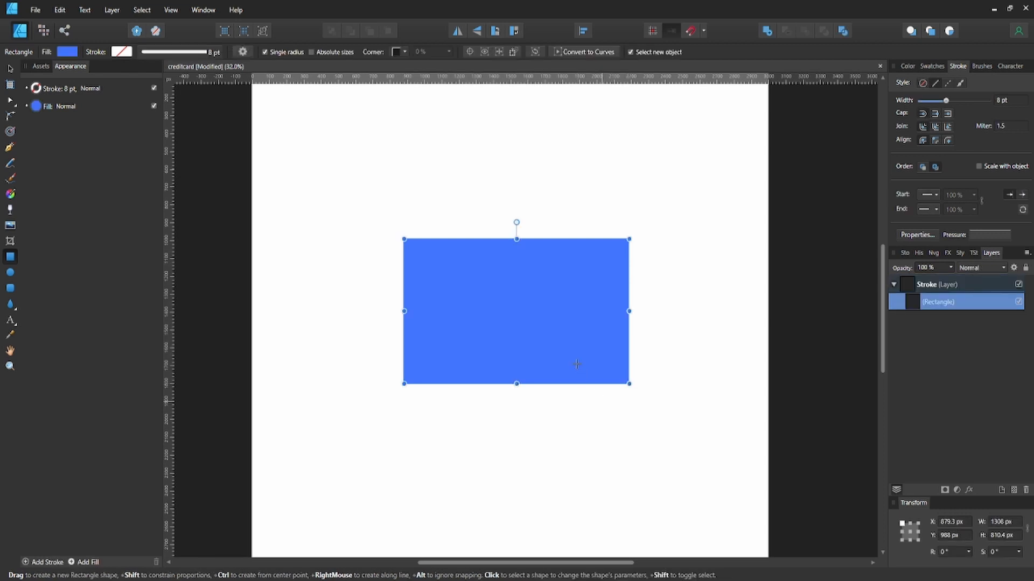
key("v")
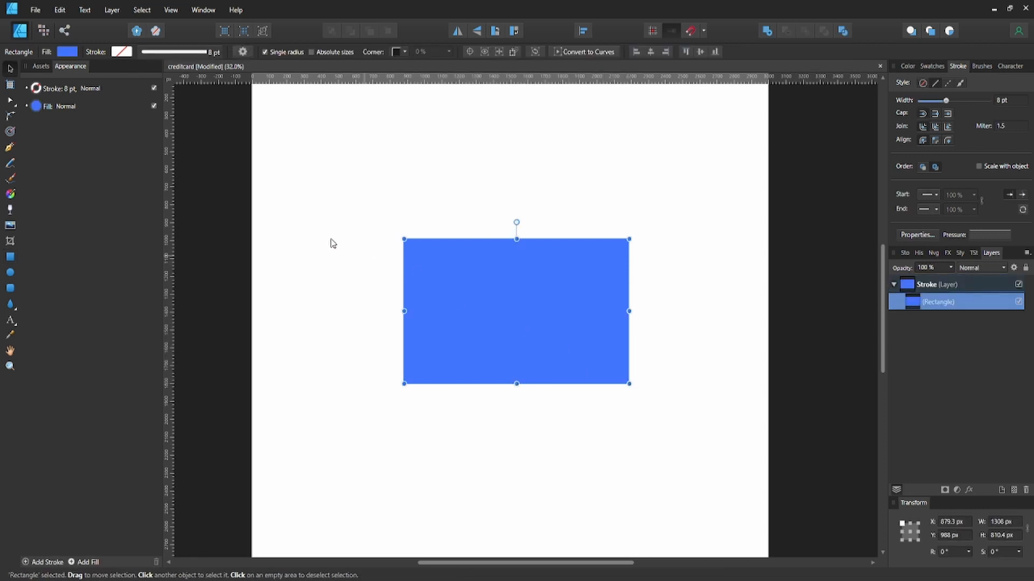
left_click(443, 218)
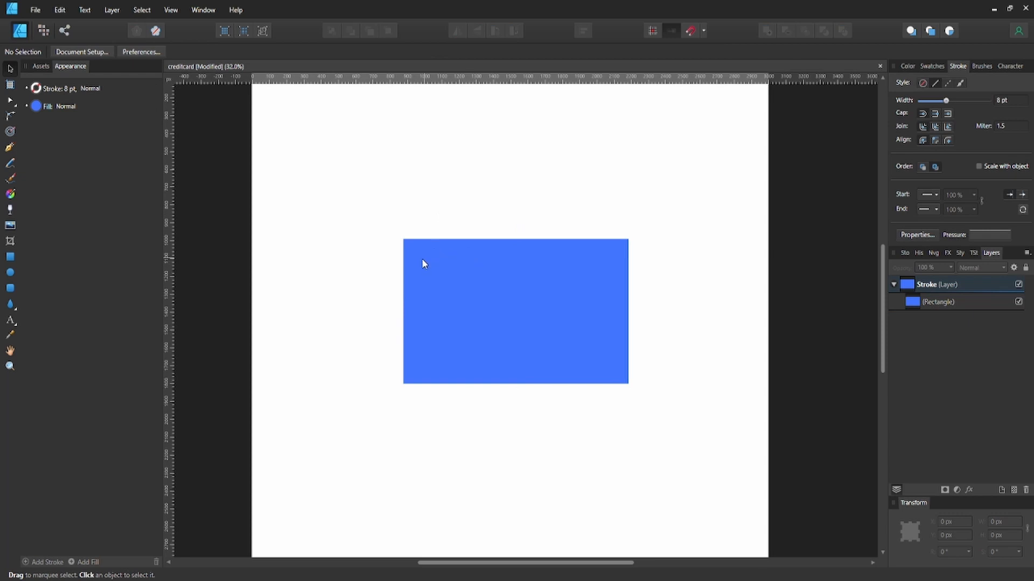
Step: Centre the rectangle horizontally and vertically on the page
key("ctrl+a")
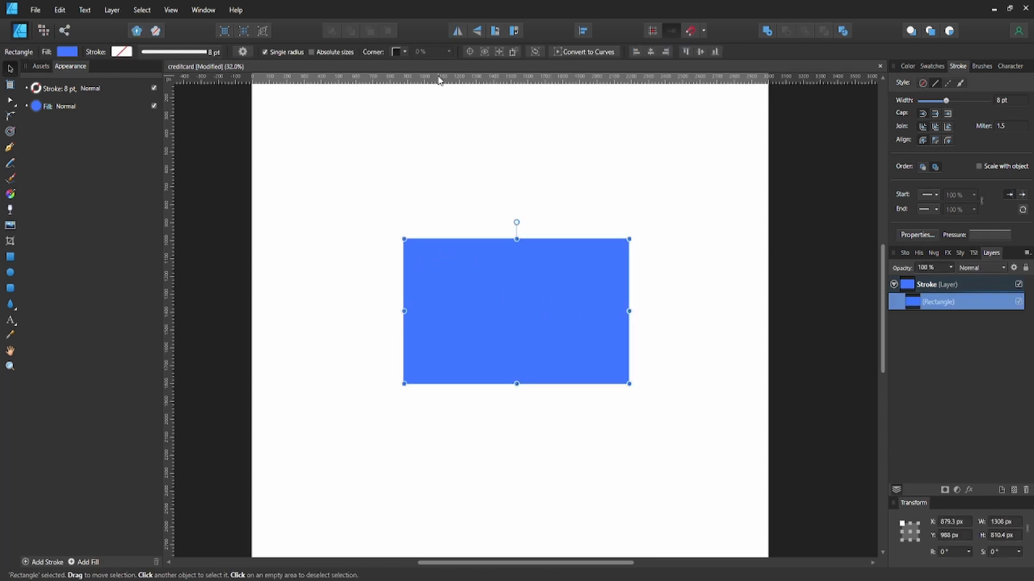
left_click(651, 52)
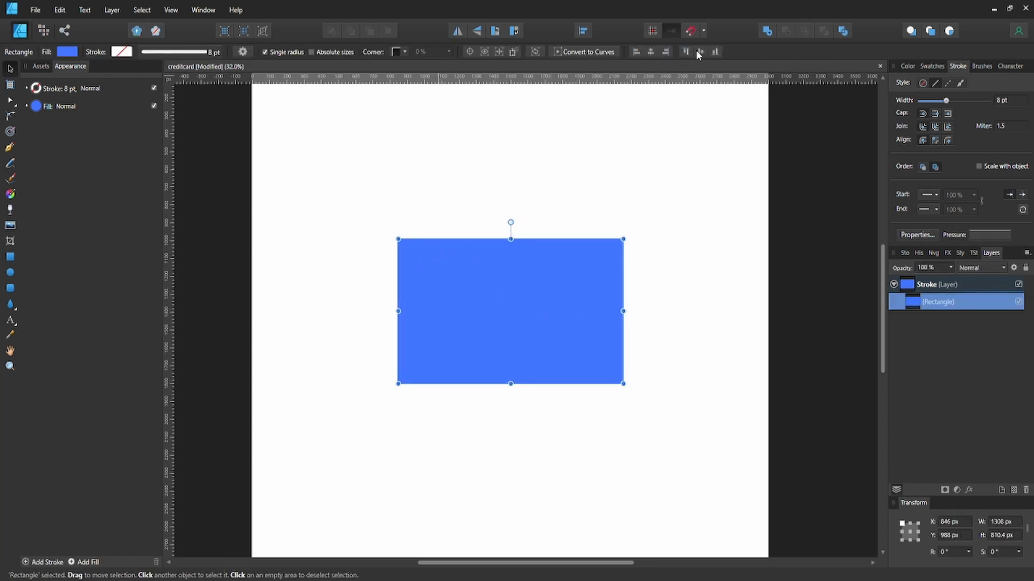
left_click(697, 51)
left_click(532, 205)
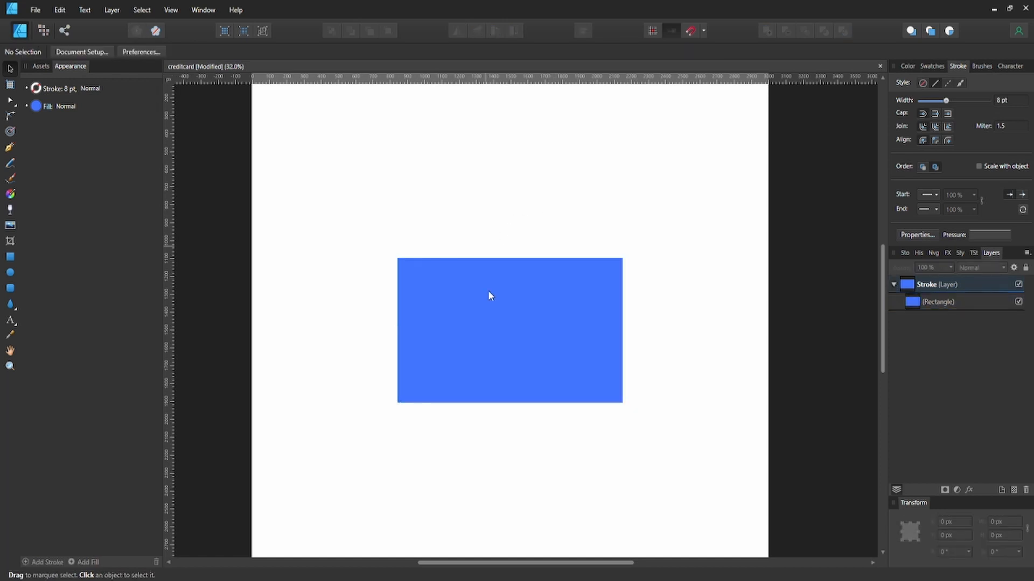
Step: Remove the rectangle's fill and give it a near-black stroke from the PANTONE+ CMYK Coated palette
key("ctrl+a")
left_click(68, 51)
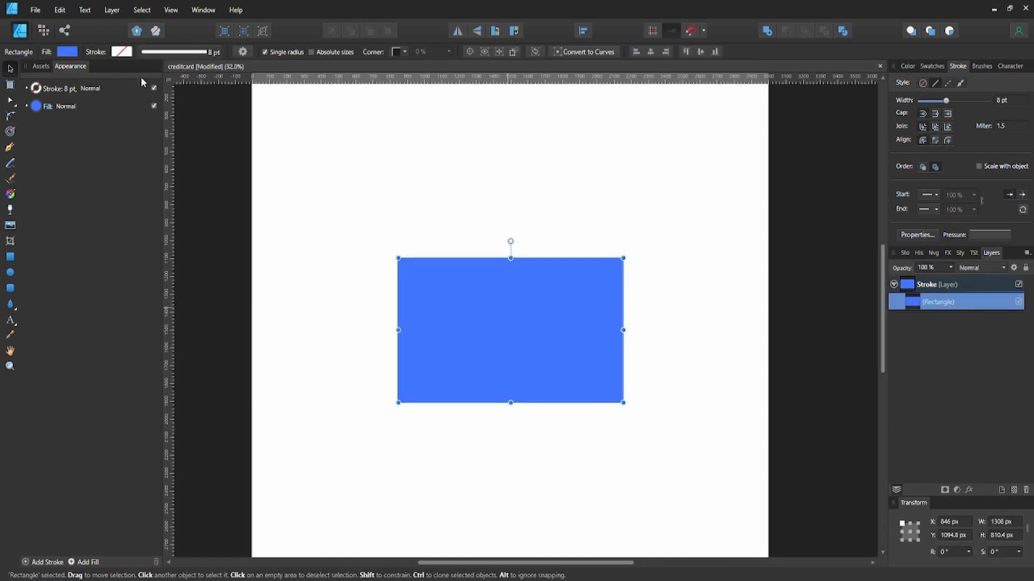
left_click(171, 73)
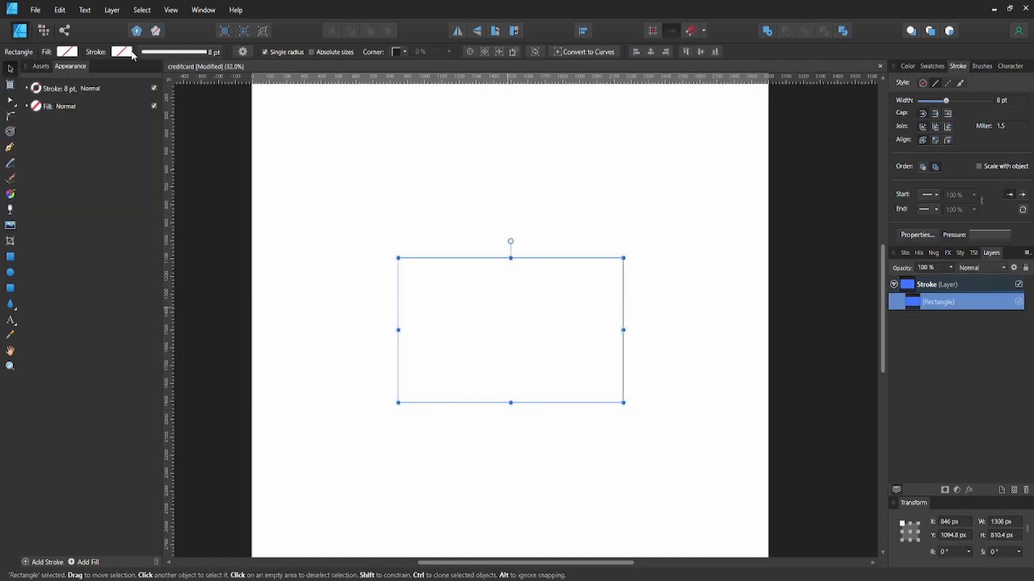
left_click(121, 51)
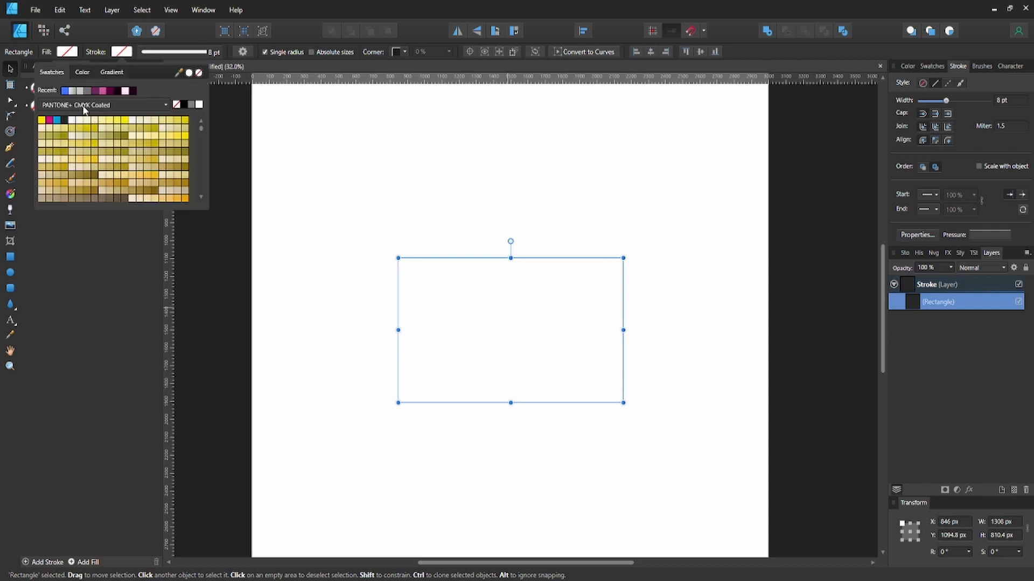
left_click(66, 122)
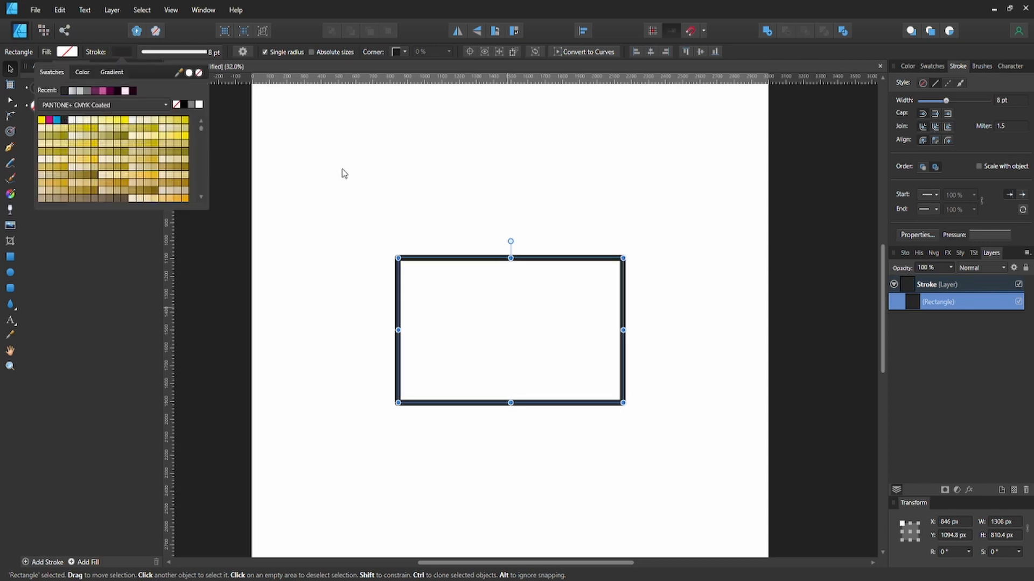
left_click(408, 249)
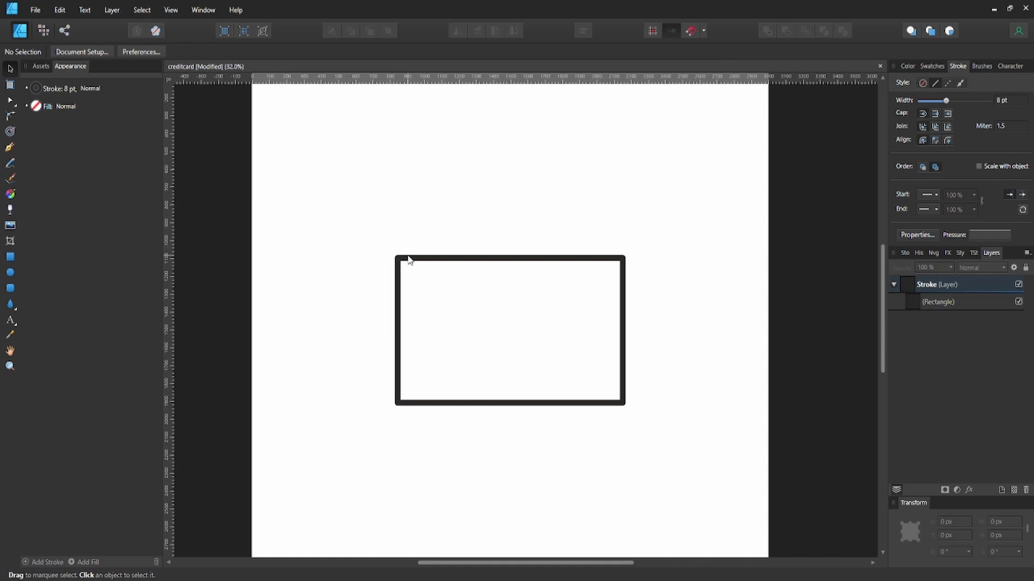
Step: Round all four corners of the rectangle with the Corner tool to a radius of about 92 px
left_click(408, 258)
key("m")
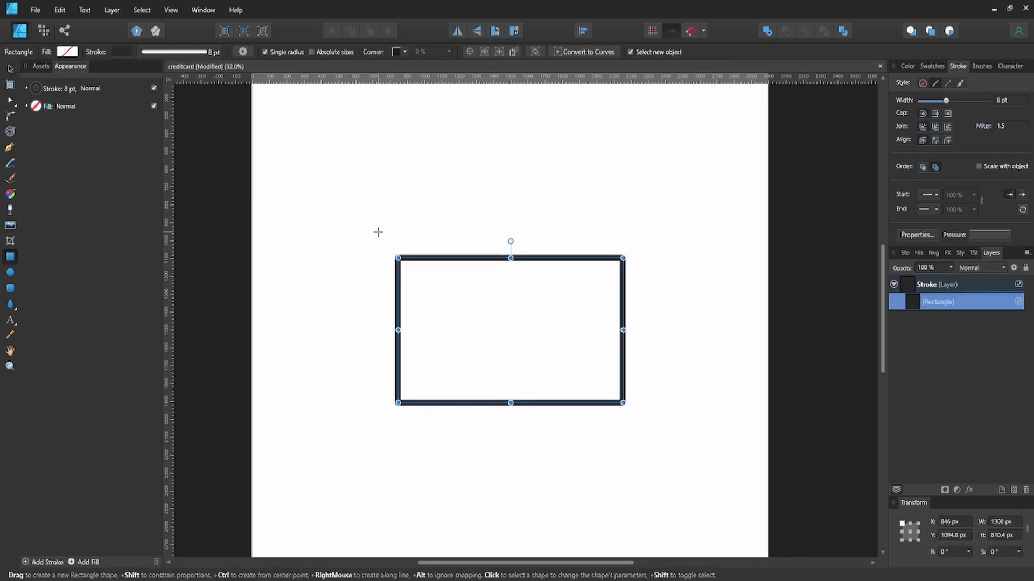
key("c")
left_click_drag(376, 230, 700, 448)
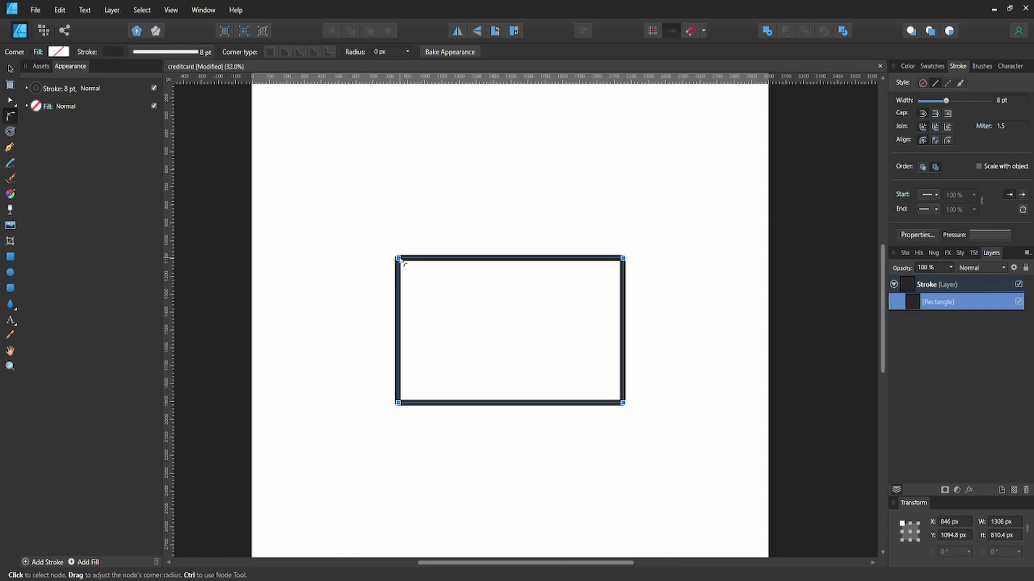
left_click_drag(403, 263, 414, 277)
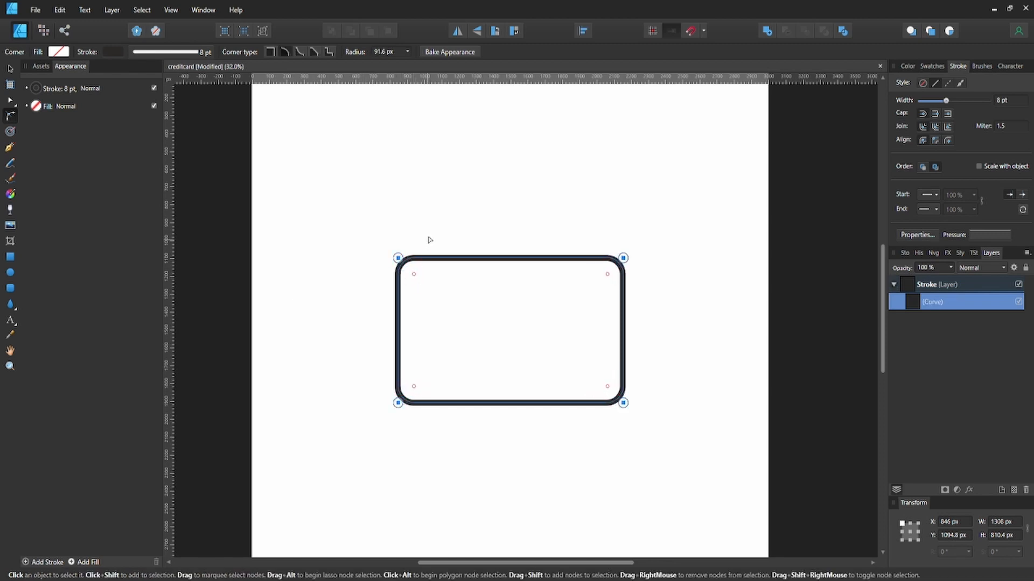
key("v")
left_click(479, 218)
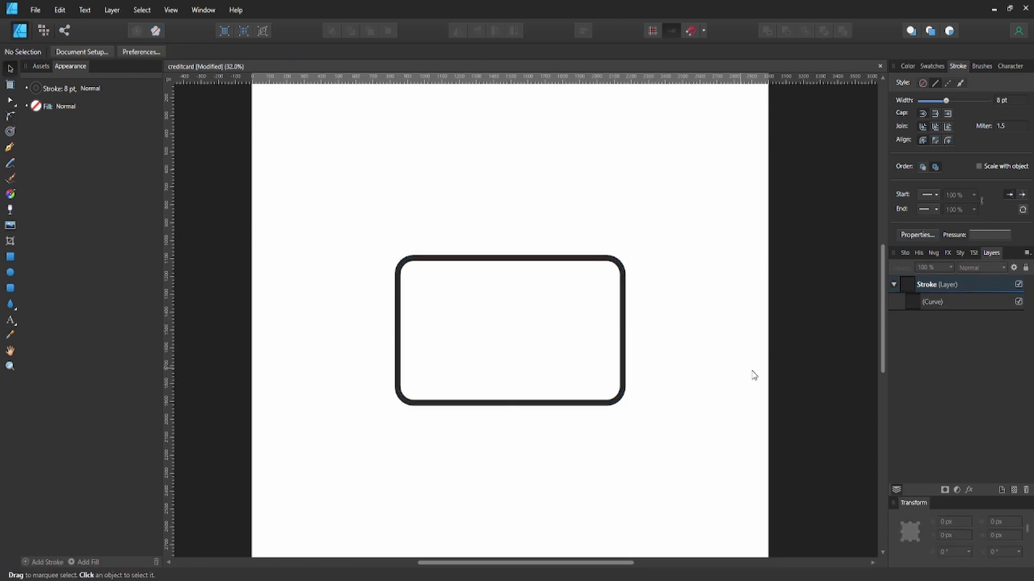
Step: Duplicate the Stroke layer and lock the upper copy
left_click(894, 285)
left_click(910, 286)
key("ctrl+j")
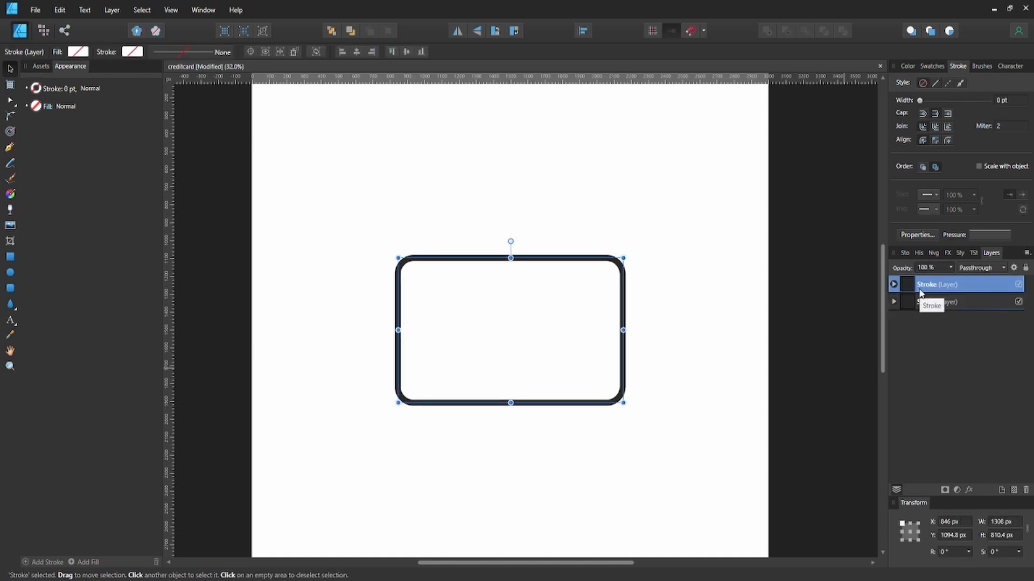
key("ctrl+l")
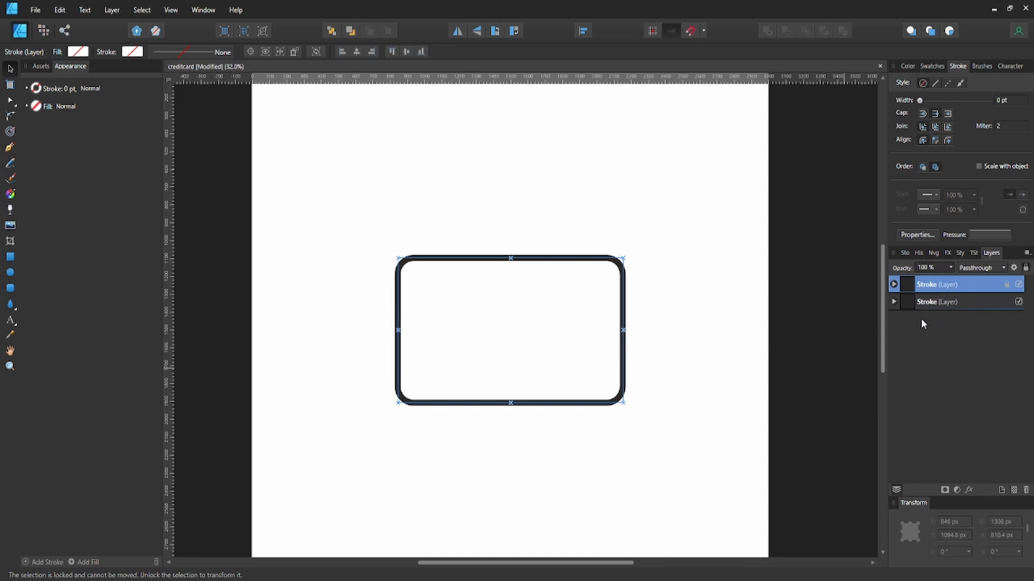
Step: Rename the lower, unlocked Stroke layer as Color
double_click(928, 302)
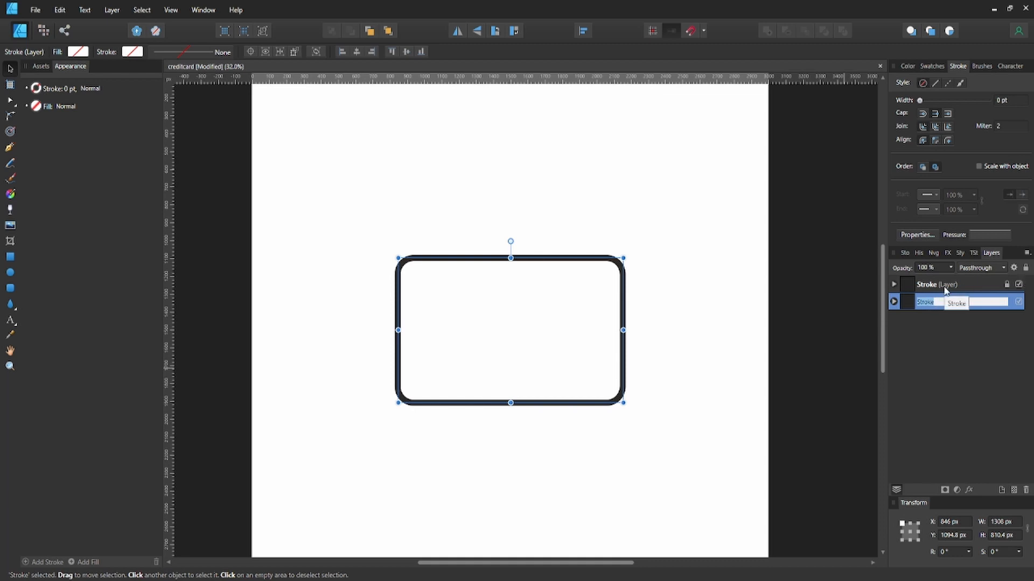
type("Color")
key("Return")
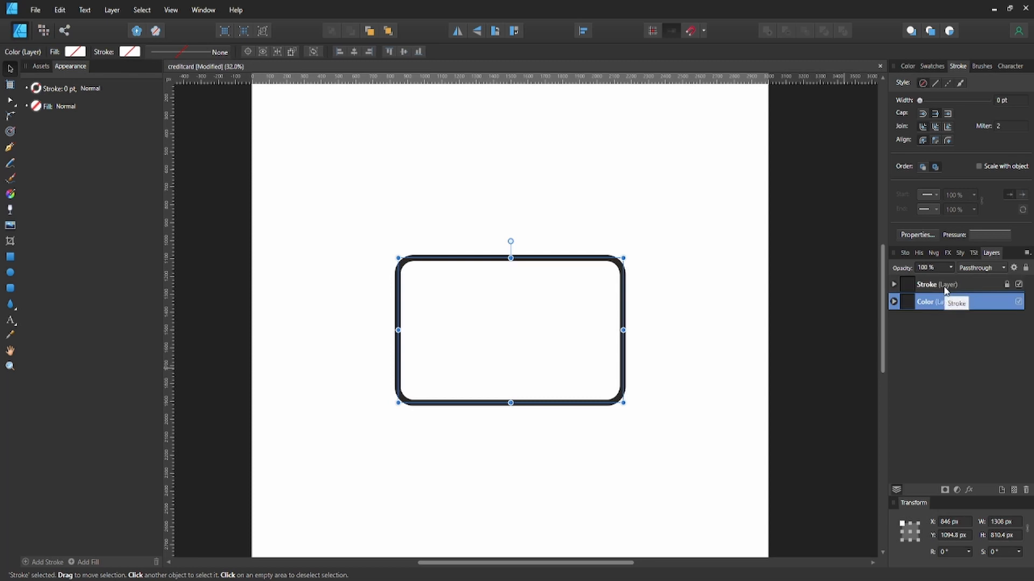
Step: Remove the stroke colour from the rounded rectangle curve inside the Color layer
left_click(894, 301)
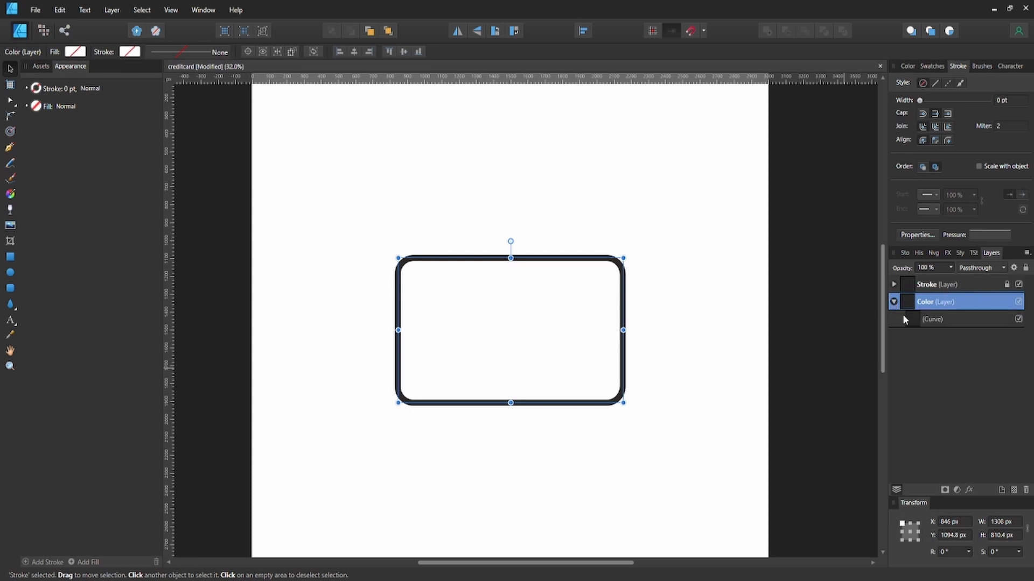
left_click(921, 321)
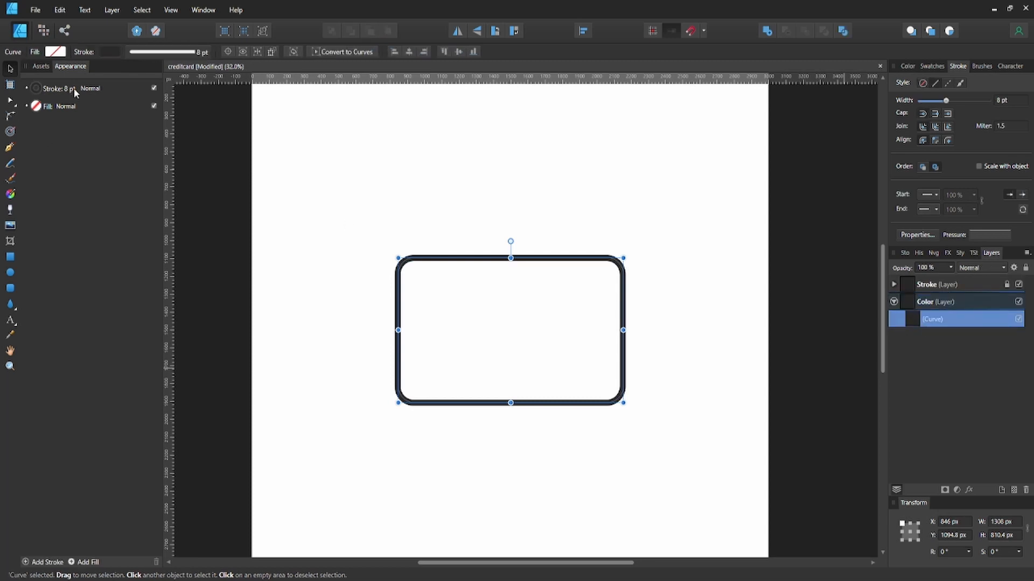
left_click(111, 53)
left_click(186, 73)
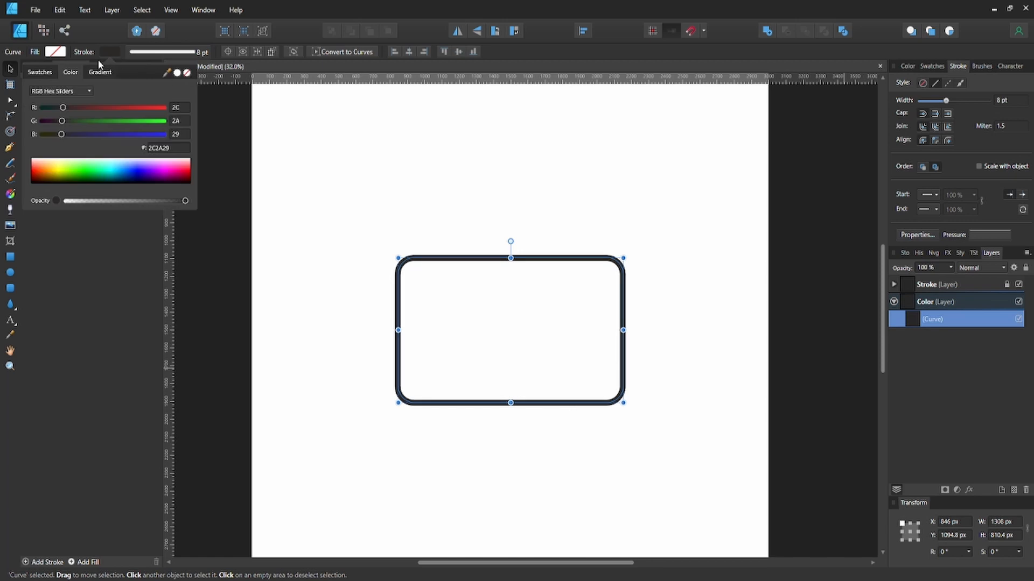
left_click(44, 70)
Step: Fill the Color layer's curve with the bright blue #0B69FF and deselect it
left_click(57, 52)
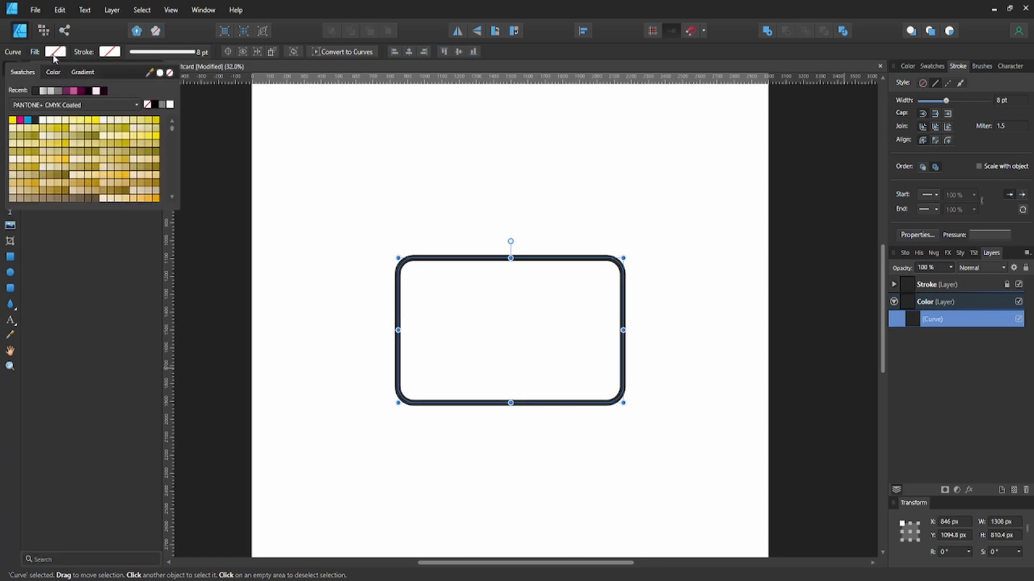
left_click(51, 73)
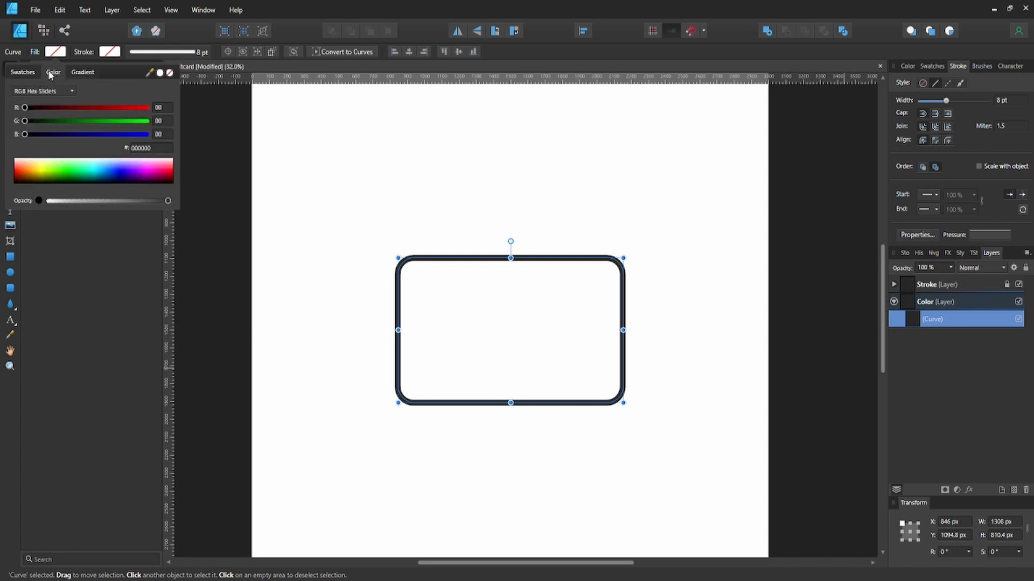
left_click(37, 90)
left_click(26, 74)
left_click(26, 74)
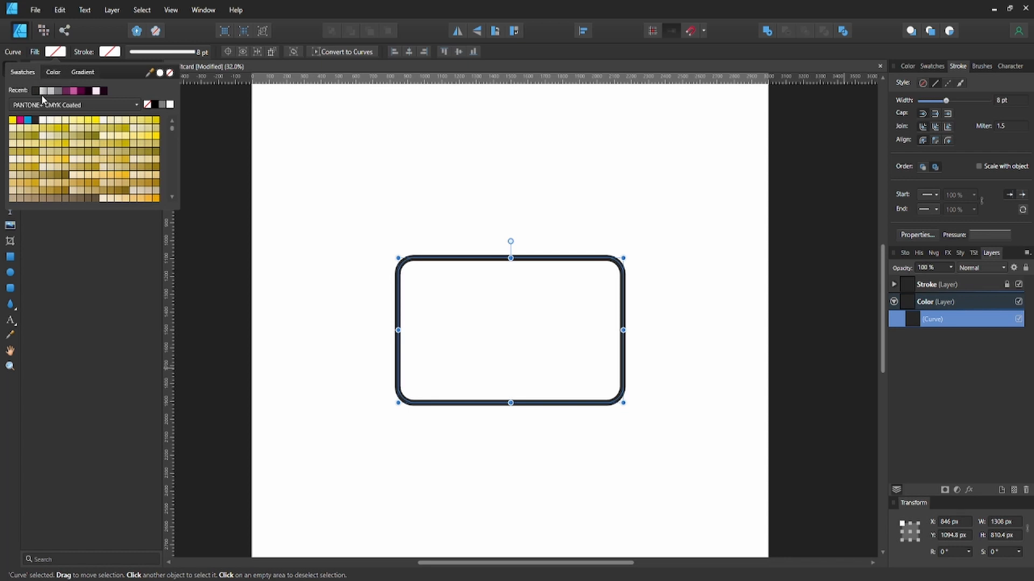
left_click(53, 72)
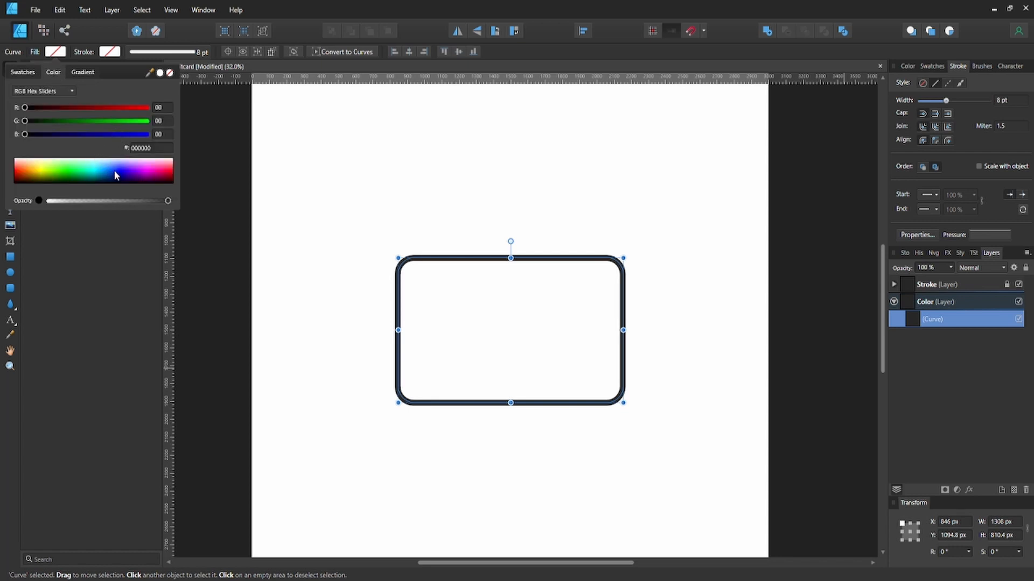
left_click_drag(116, 169, 112, 170)
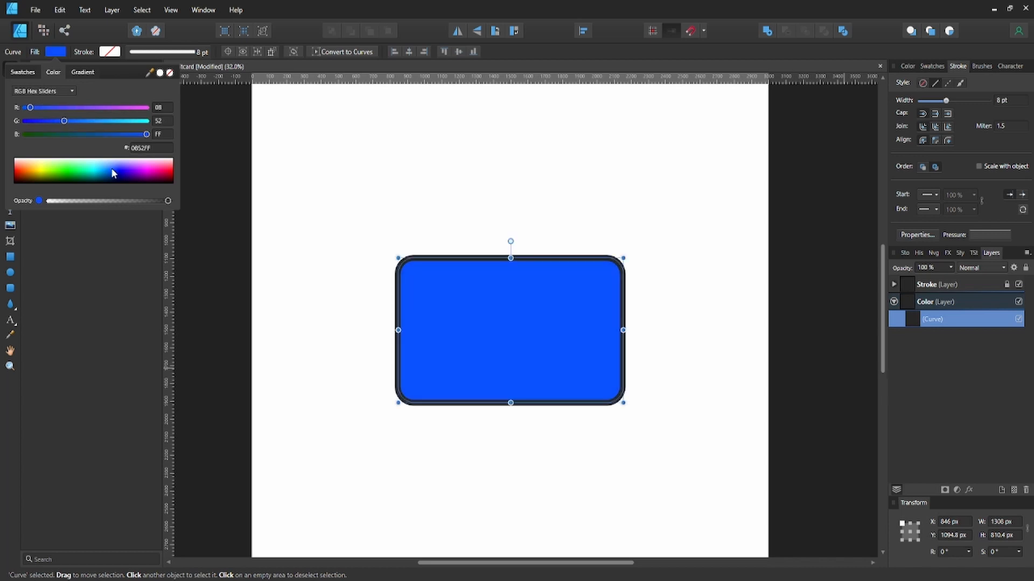
left_click_drag(69, 121, 73, 120)
left_click(75, 121)
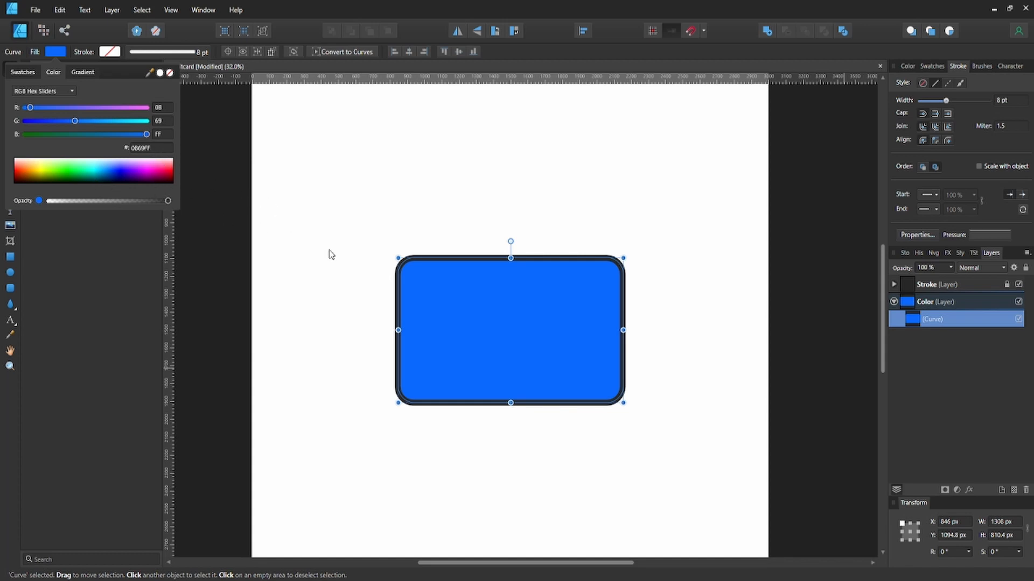
left_click(541, 242)
left_click(540, 243)
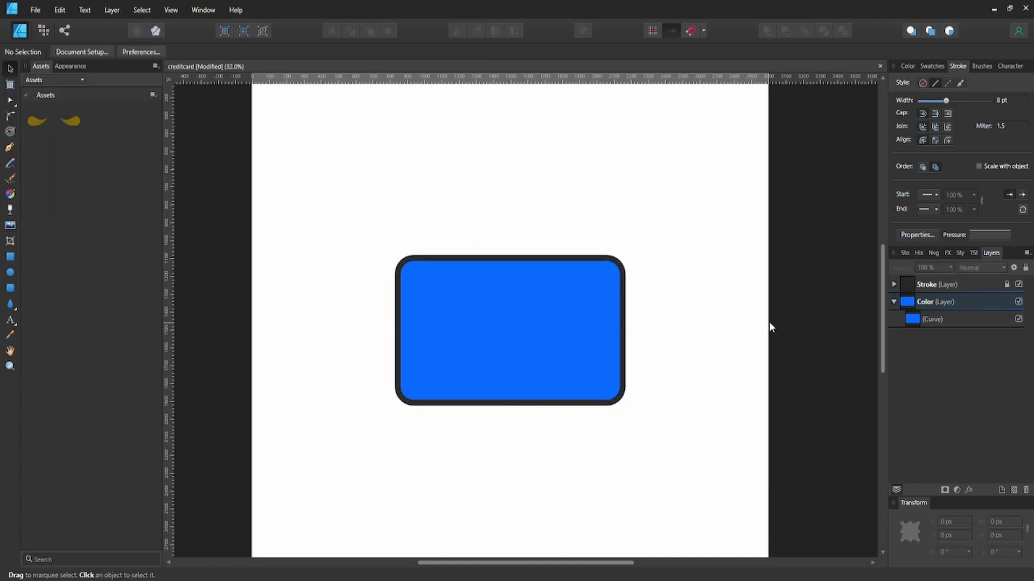
Step: Start an Art Text line inside the Color layer, in the lower part of the blue card near its left edge
left_click(914, 321)
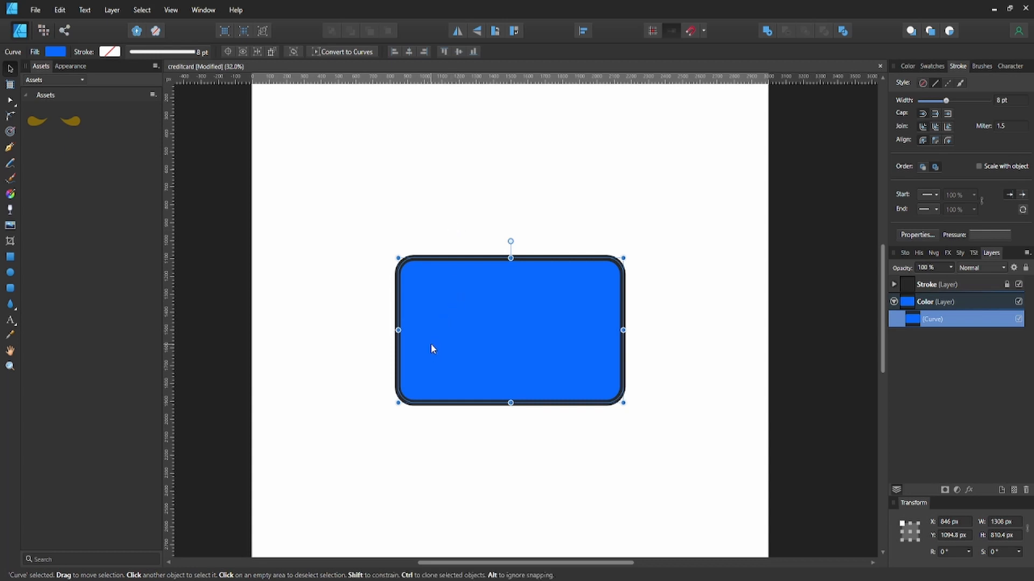
key("t")
left_click(412, 346)
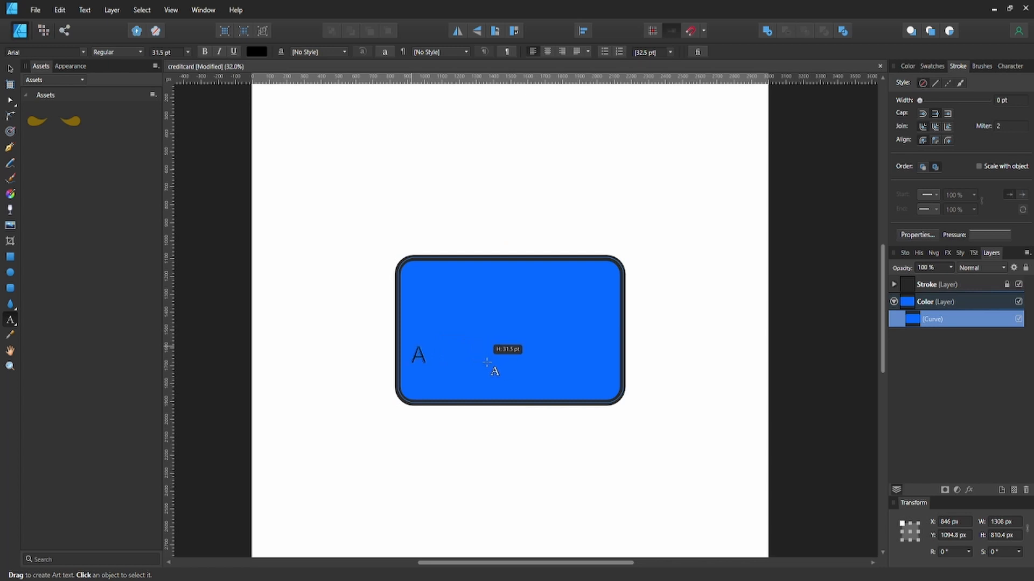
left_click_drag(488, 364, 487, 364)
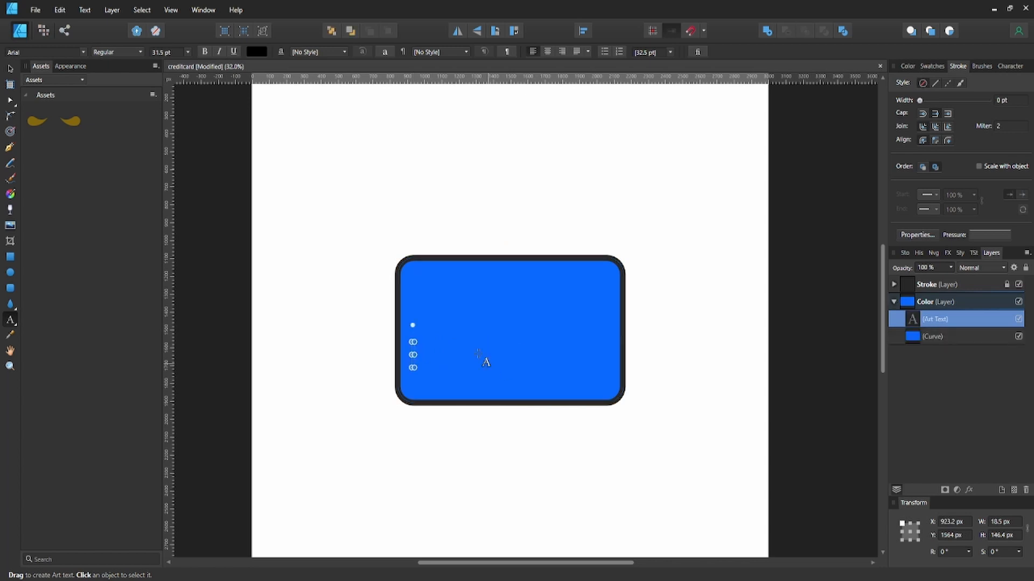
Step: Set the new text's size to 32 pt and its font to Consolas
left_click(188, 52)
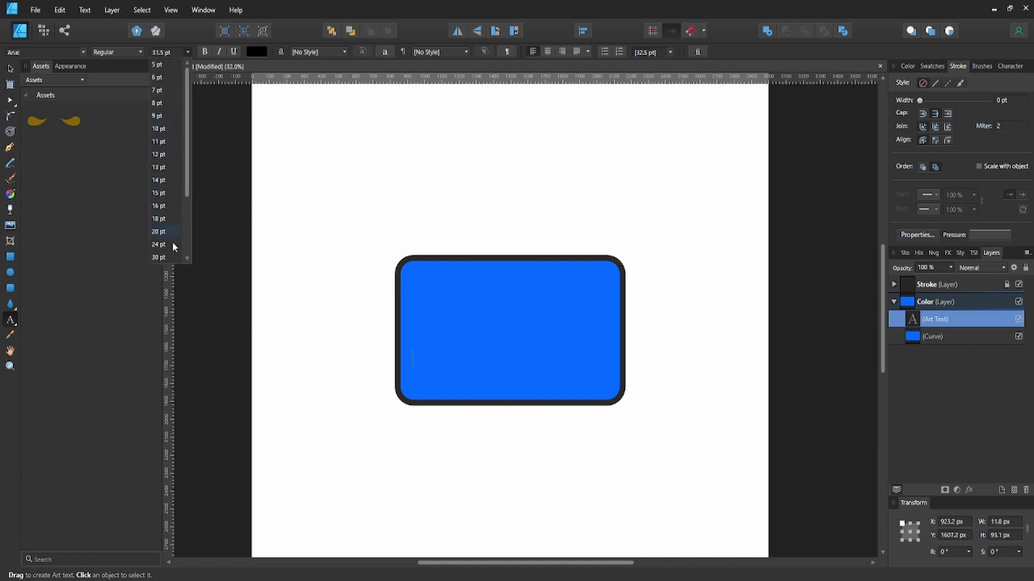
scroll(171, 242, "down", 2)
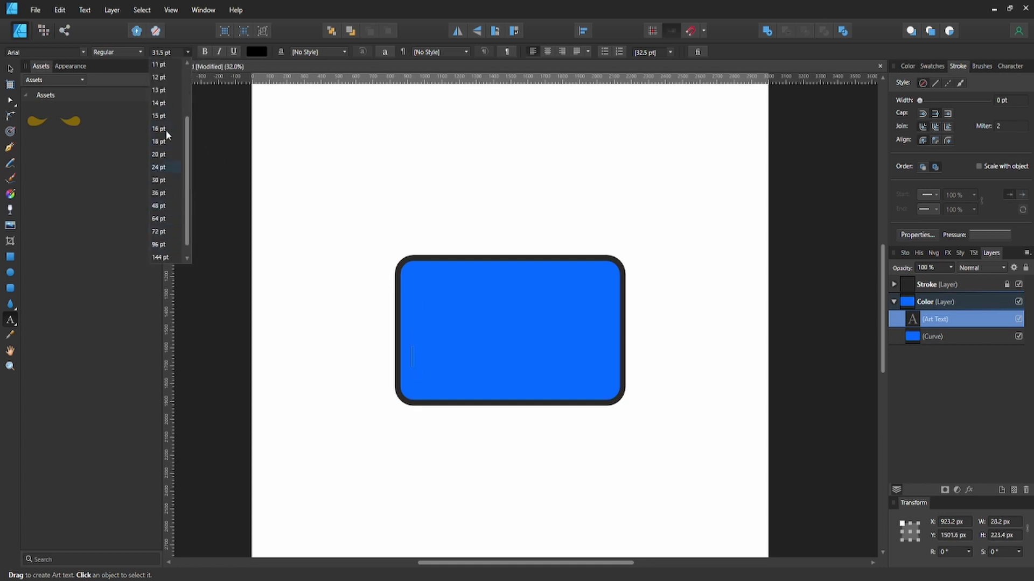
left_click(163, 47)
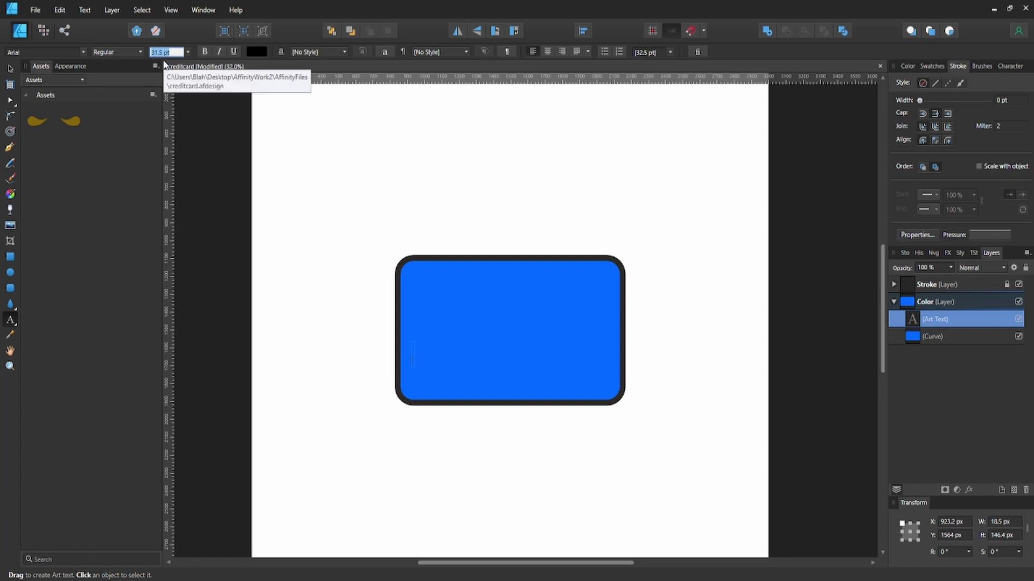
type("32")
key("Return")
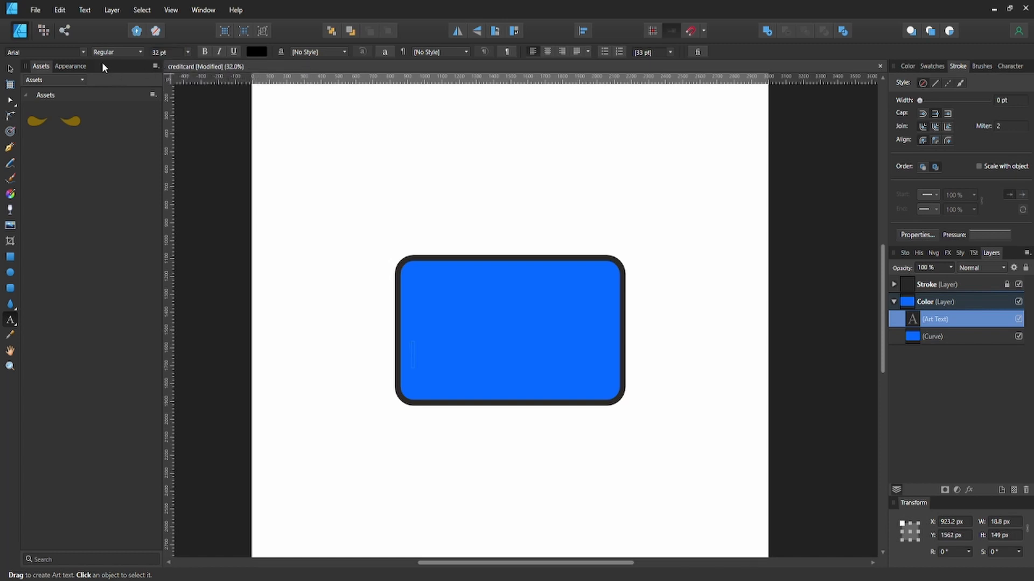
left_click(82, 52)
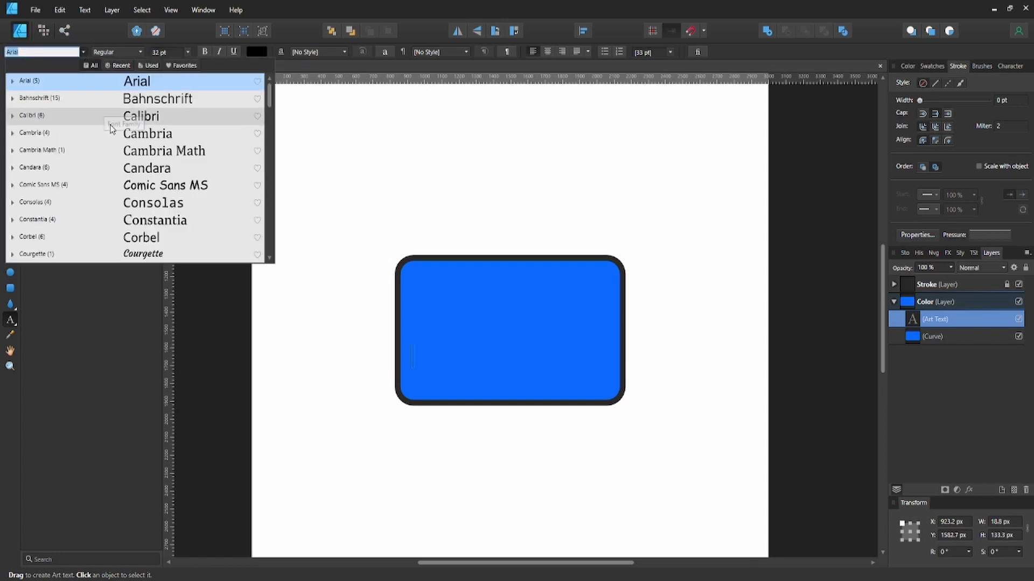
left_click(110, 209)
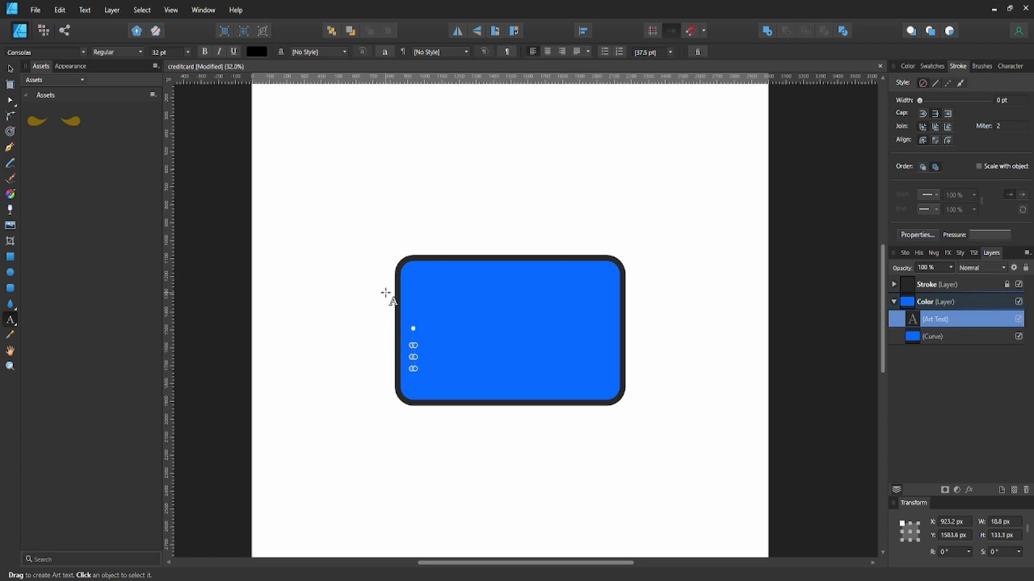
Step: Enter the placeholder card number as four space-separated groups of four digits and finish editing the text
type("555")
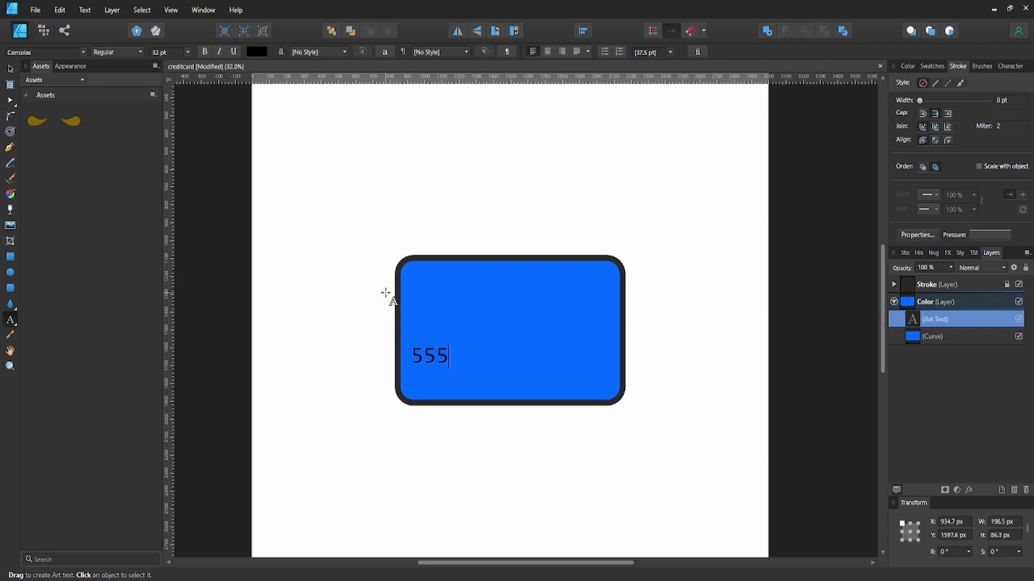
type("5 555")
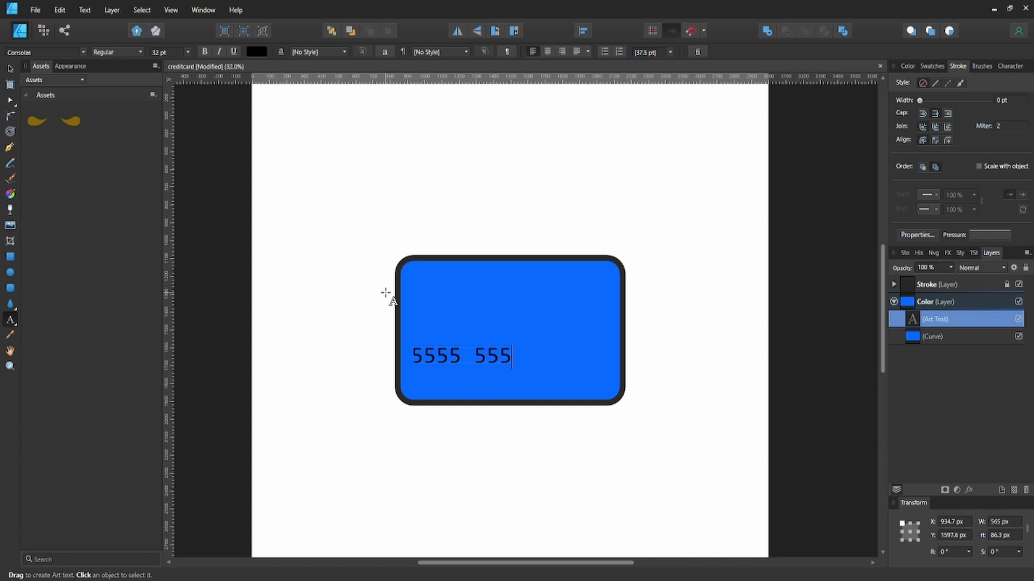
type("5 5555")
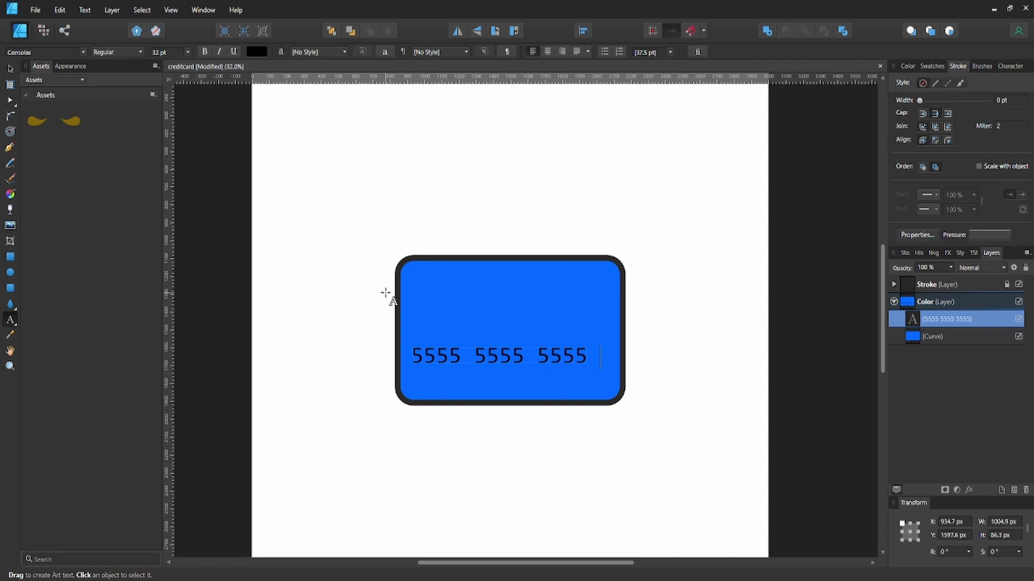
type("5555555")
key("Escape")
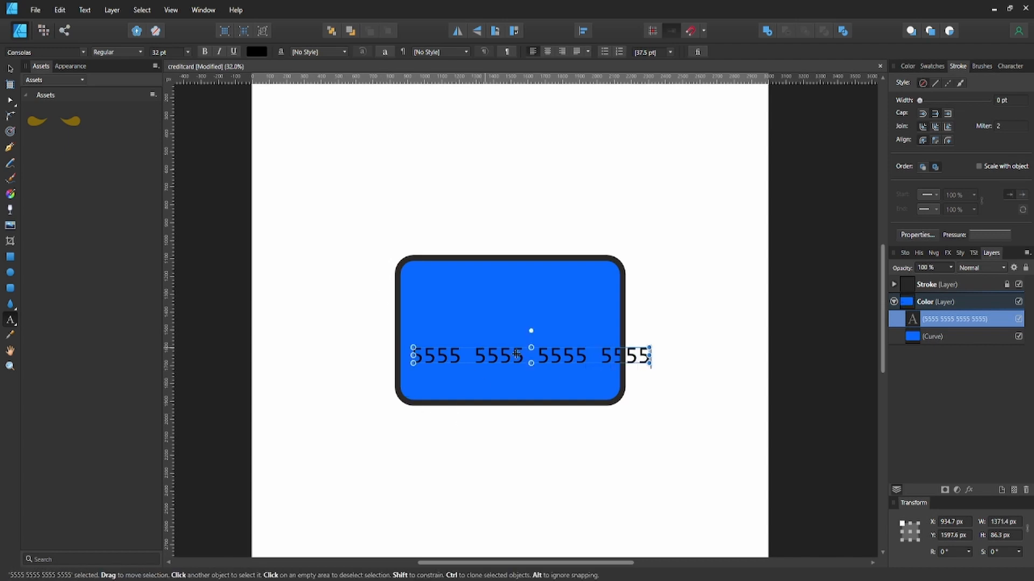
Step: Set the whole card number text to 28 pt
triple_click(575, 356)
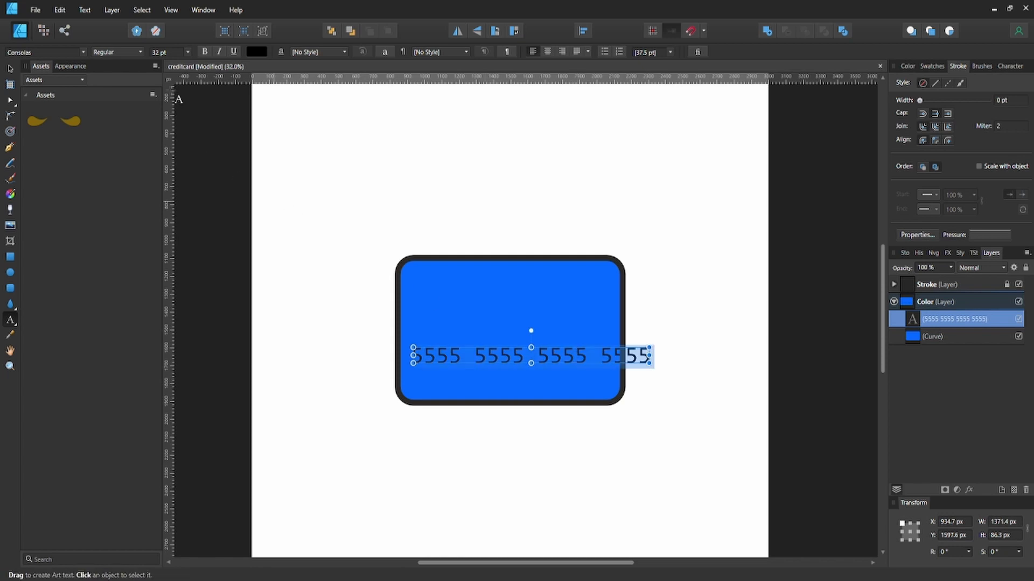
left_click(170, 51)
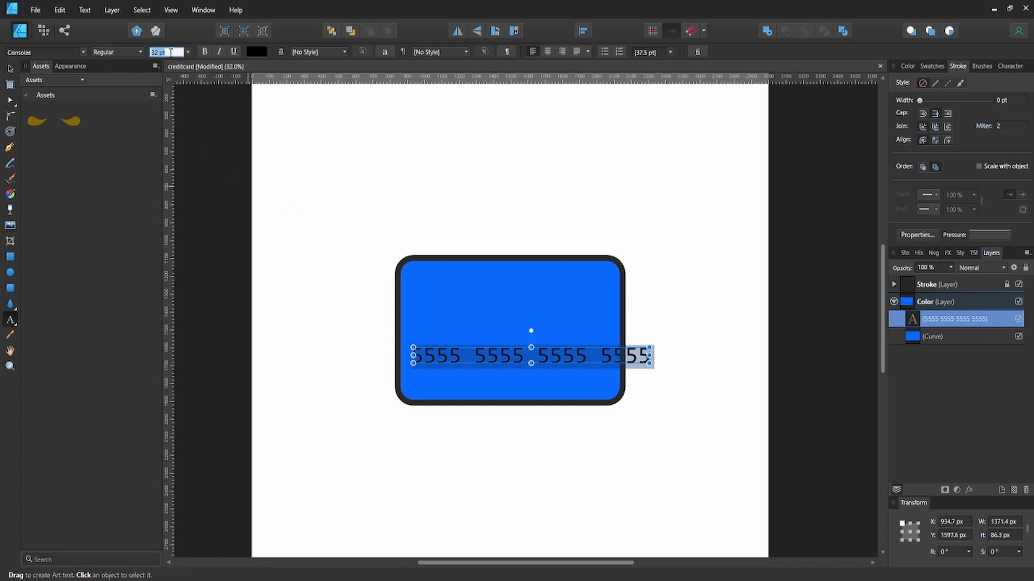
type("28")
key("Return")
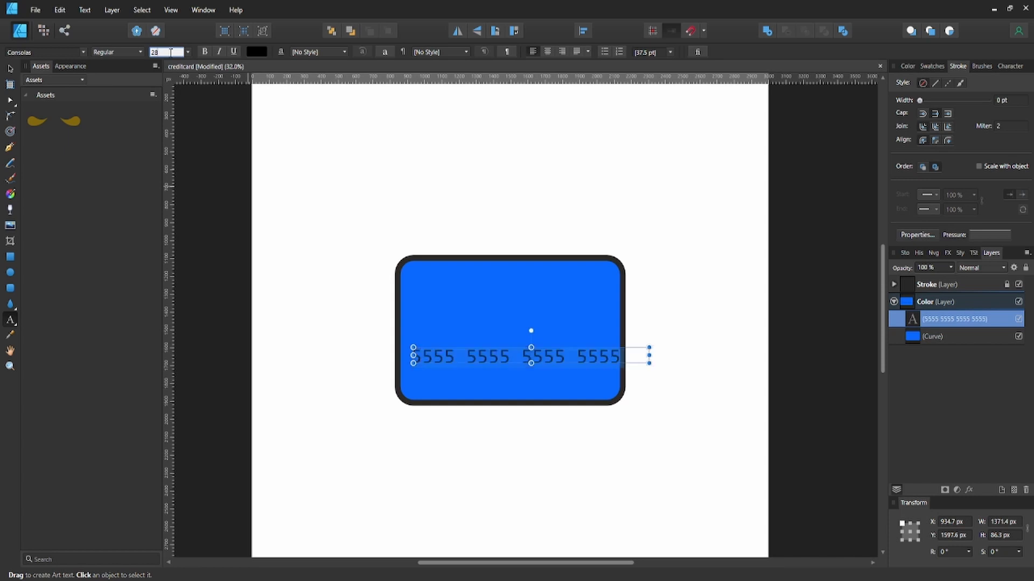
left_click(681, 337)
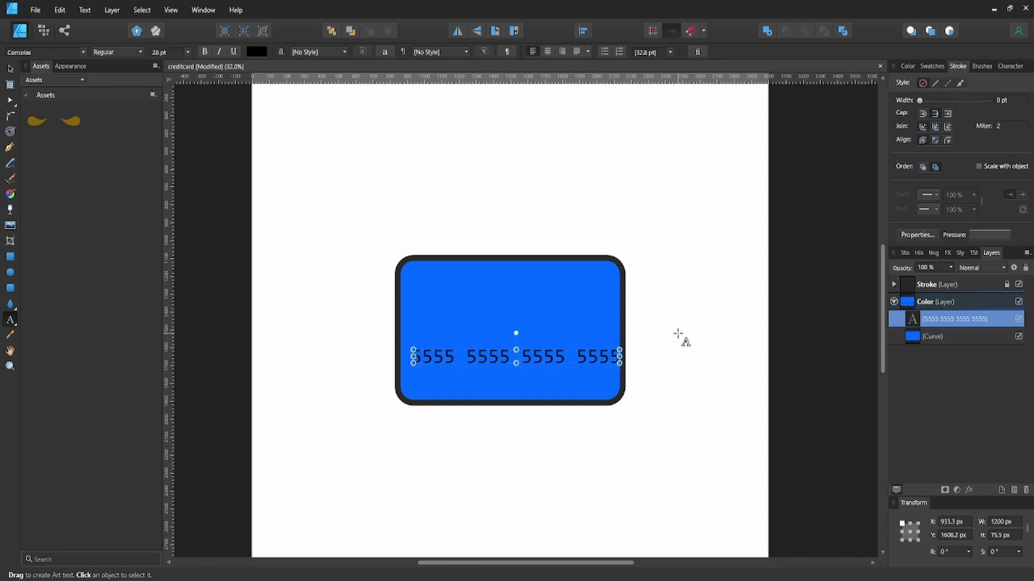
Step: Centre the 28 pt card number horizontally on the blue card shape and deselect both
left_click(603, 358)
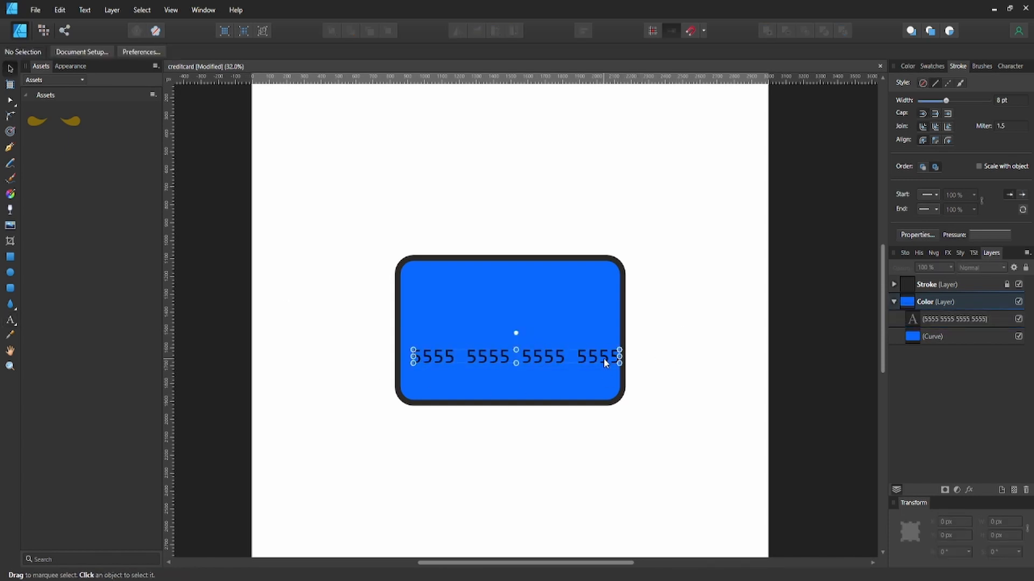
key("Escape")
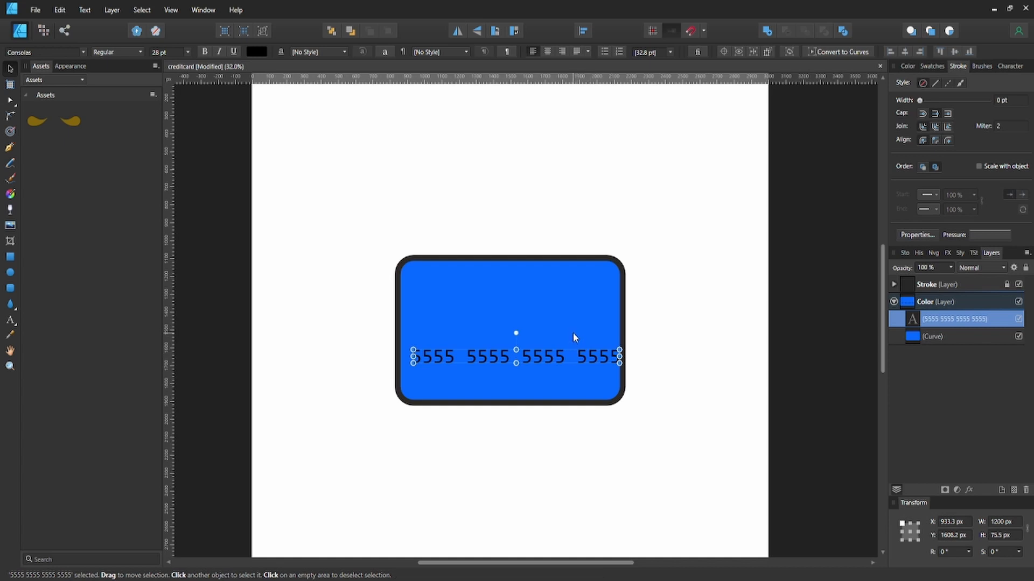
left_click(574, 334, "shift")
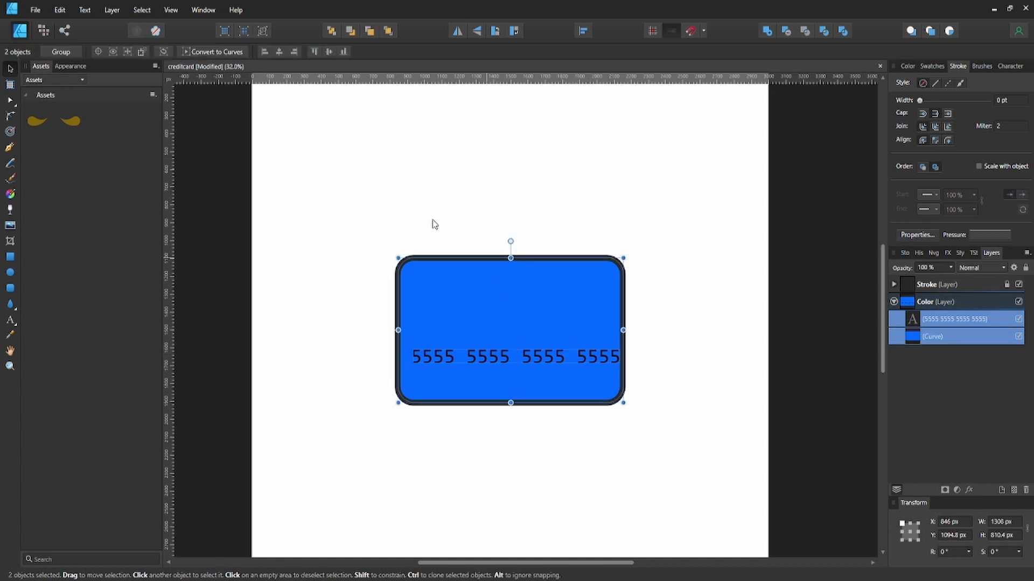
left_click(280, 52)
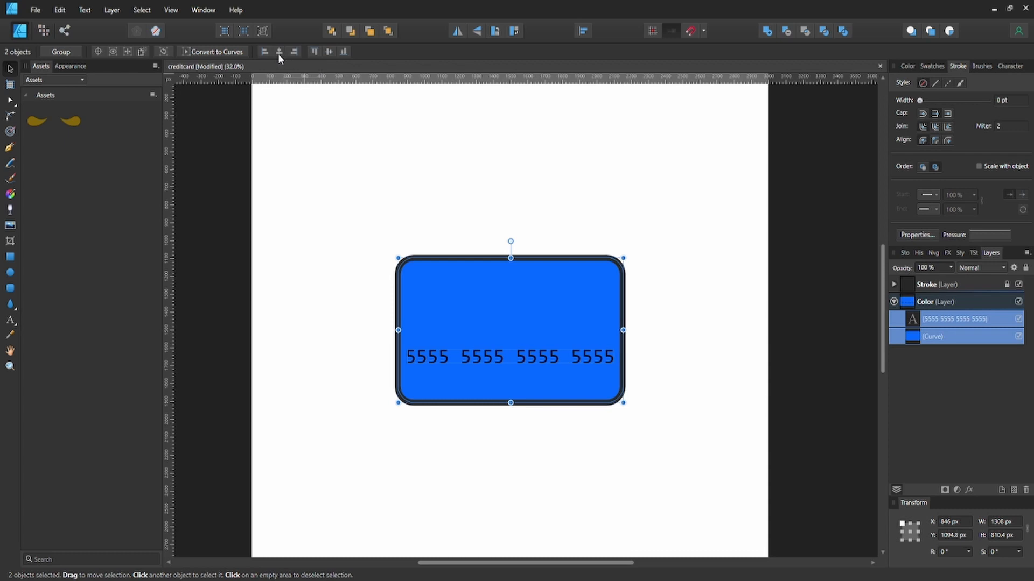
left_click(684, 303)
Step: Reduce the card number text to 26 pt
left_click(605, 352)
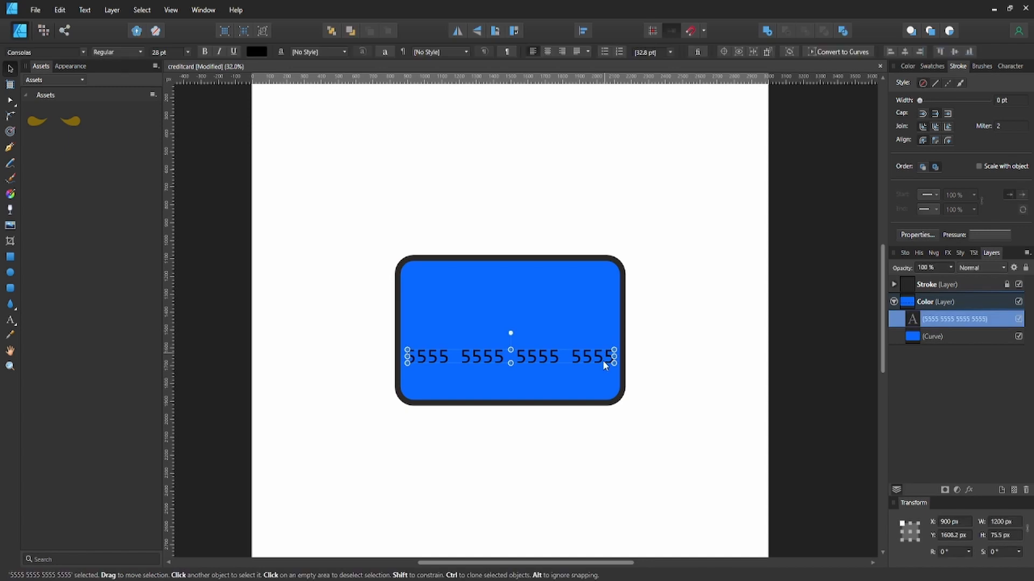
key("t")
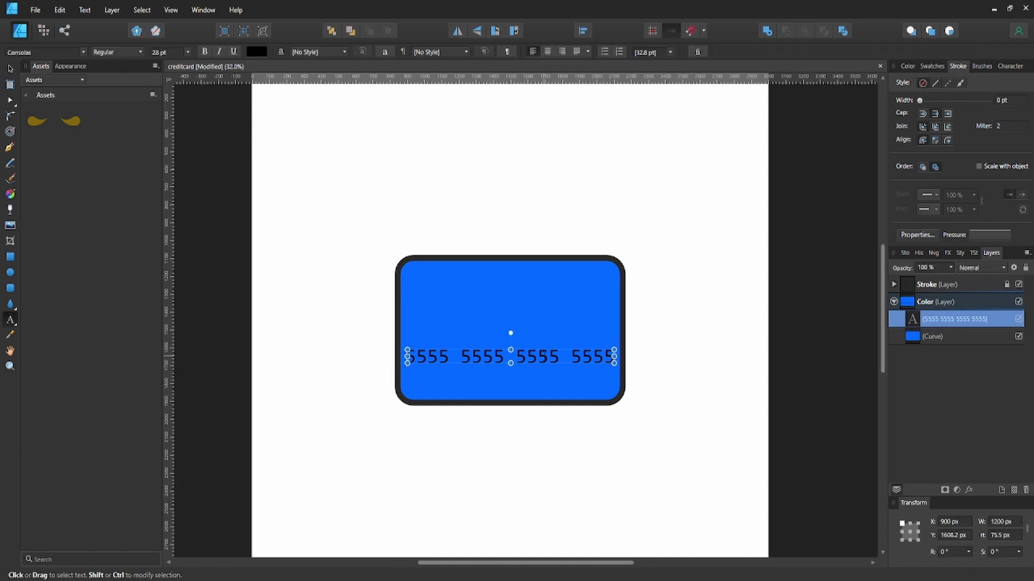
left_click(166, 52)
type("26")
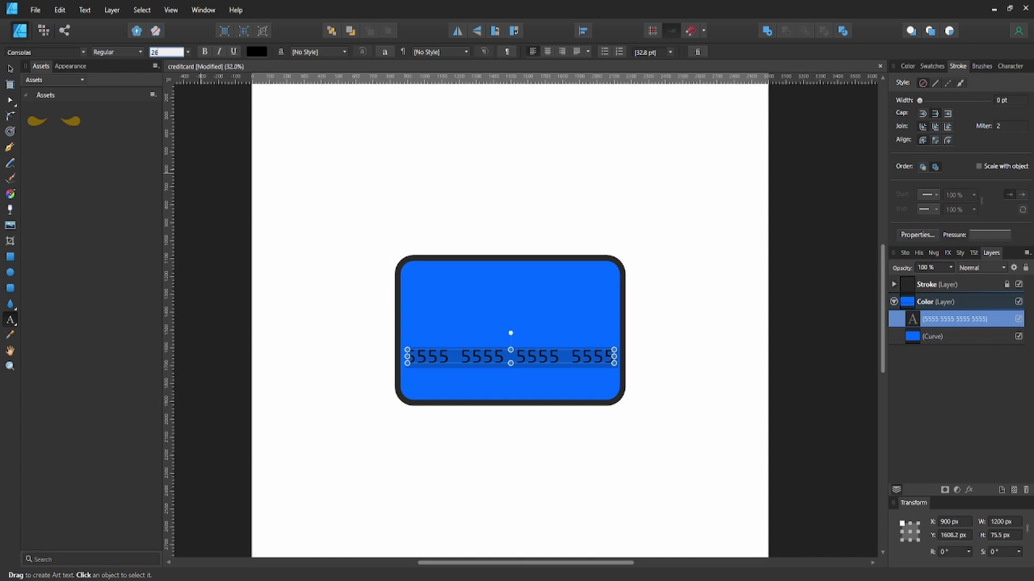
key("Return")
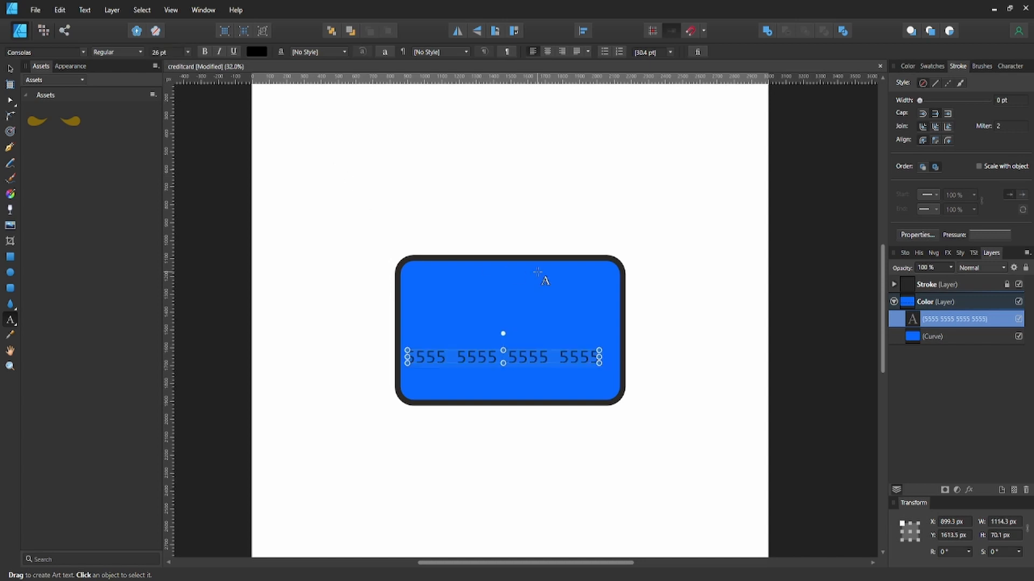
Step: Align the resized card number to the horizontal centre of the Color layer's curve and clear the selection
left_click(918, 324)
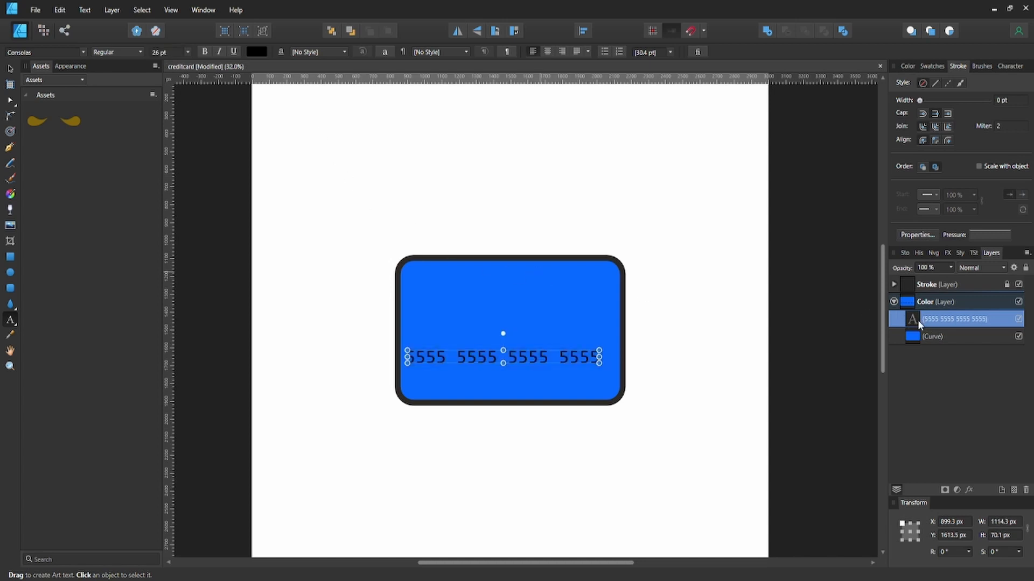
left_click(941, 339, "shift")
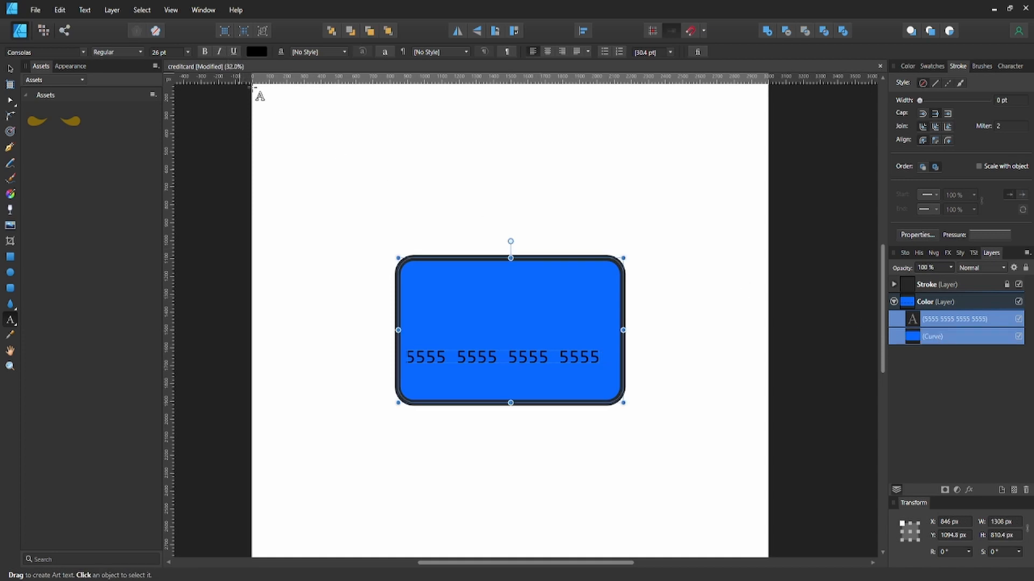
key("v")
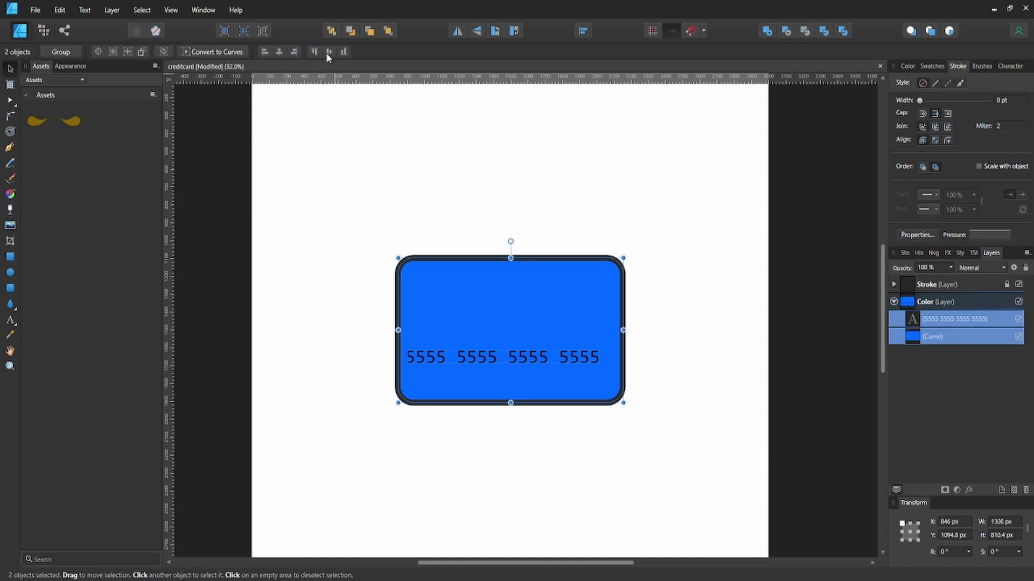
left_click(279, 51)
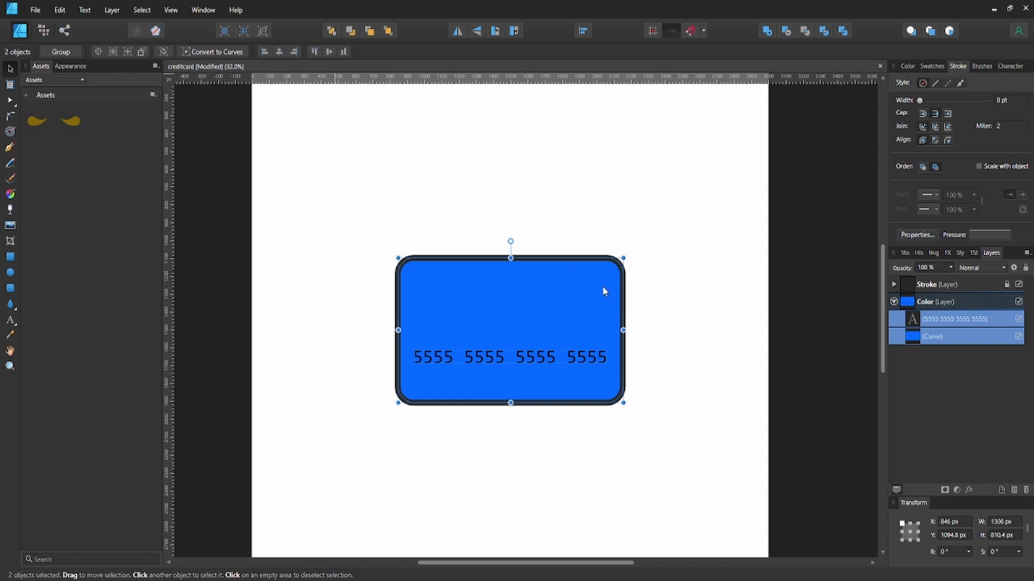
left_click(662, 330)
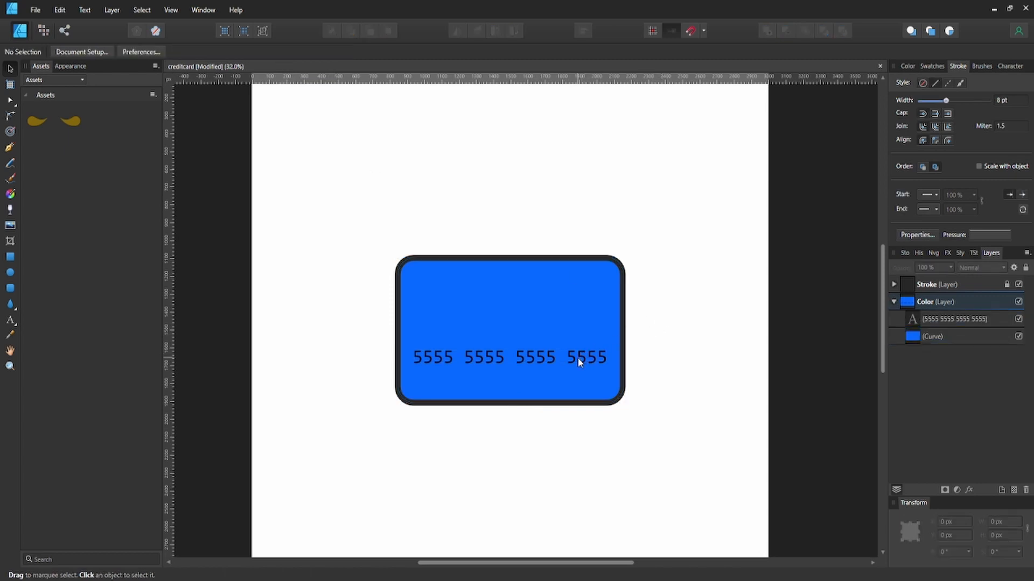
Step: Move the card number text straight up about 20 px and duplicate it within the Color layer
left_click(527, 365)
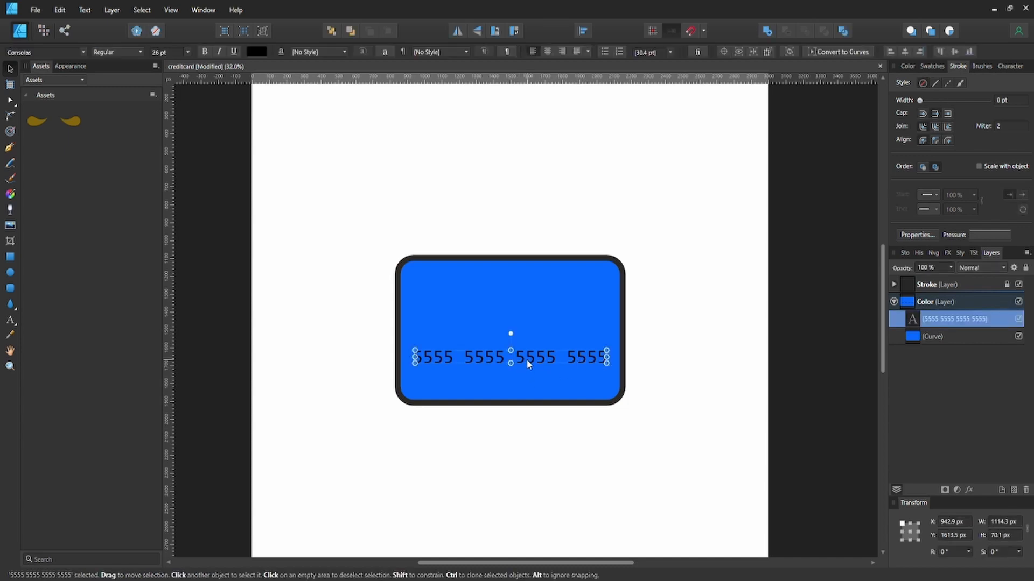
left_click_drag(527, 364, 527, 361)
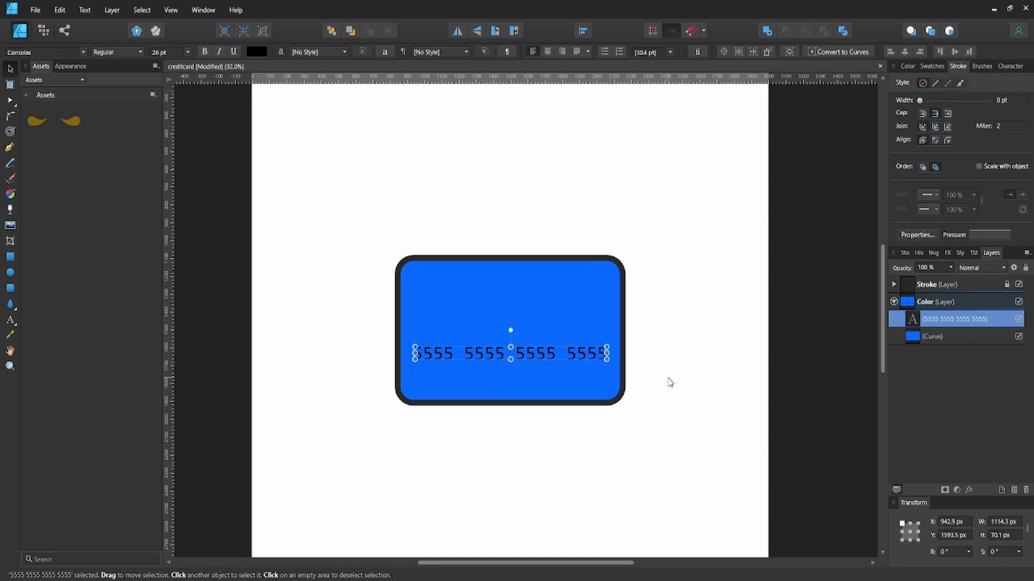
left_click(669, 380)
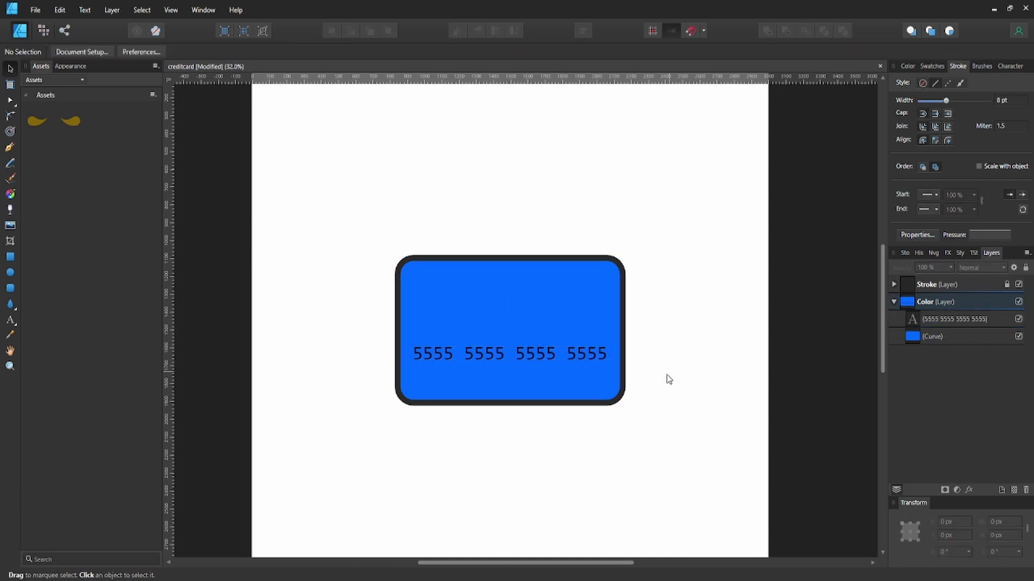
left_click(599, 358)
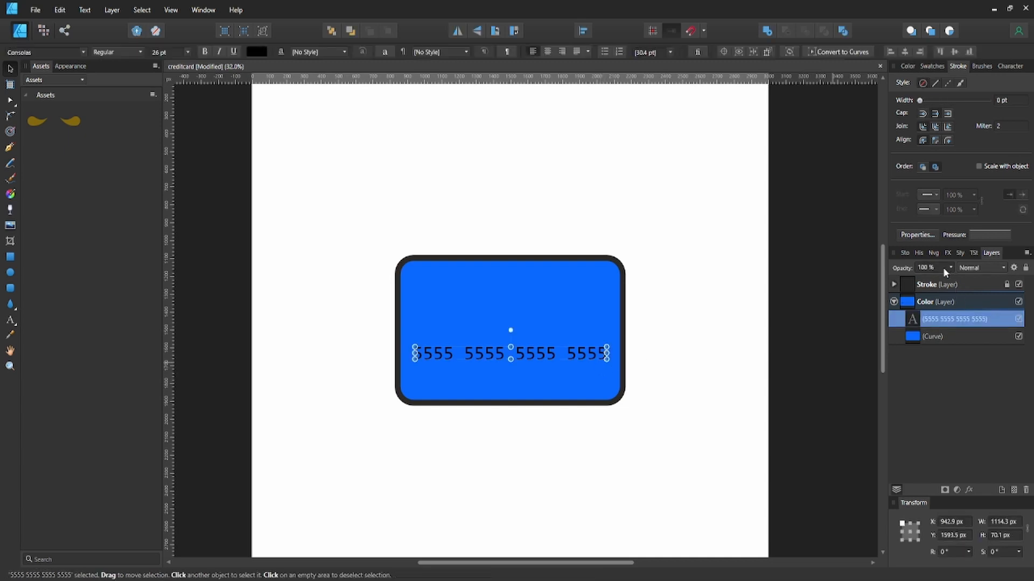
key("ctrl+j")
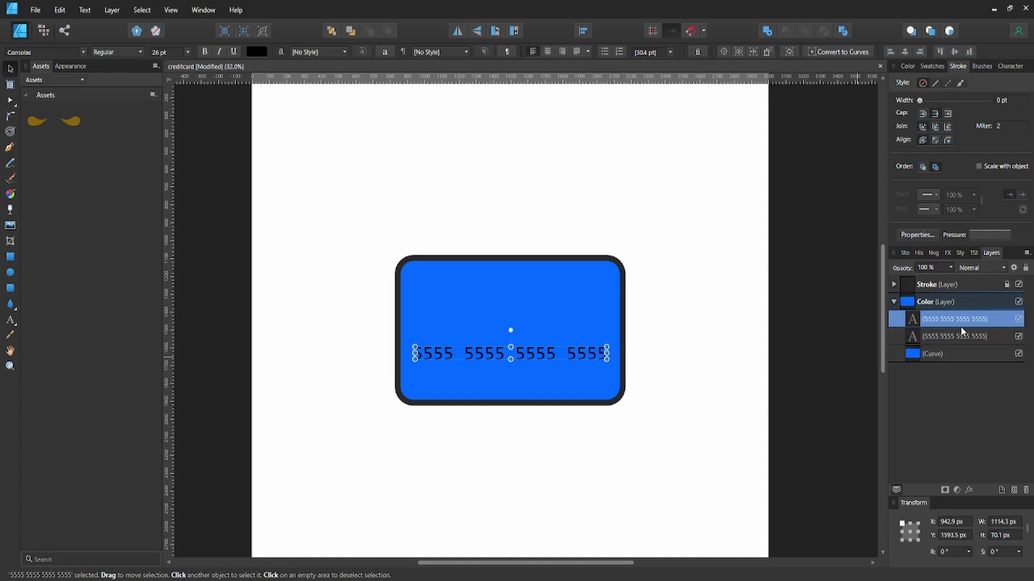
Step: Hide the lower card number copy and apply a Bevel / Emboss effect to the upper copy
left_click(1017, 336)
left_click(949, 254)
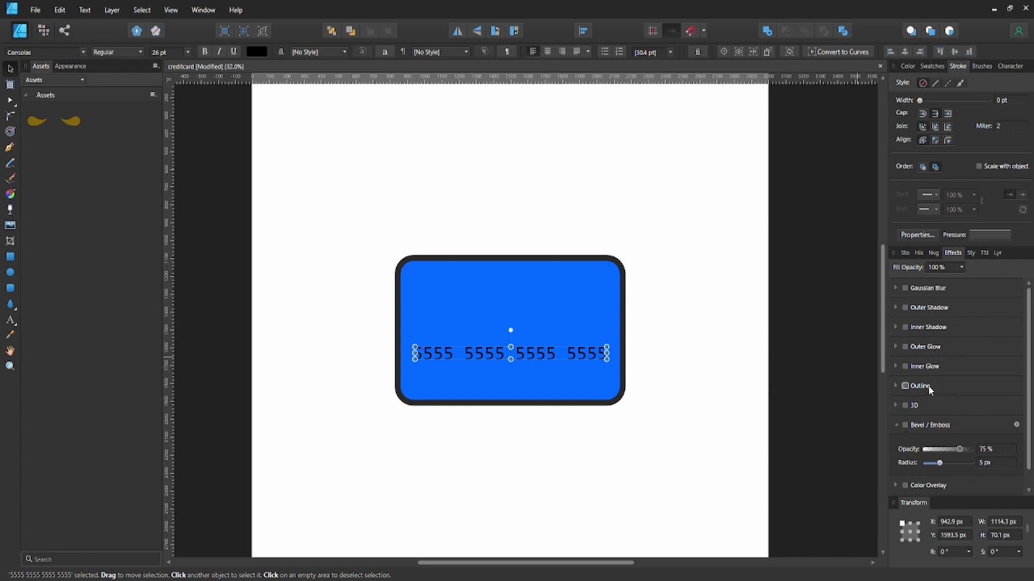
scroll(917, 424, "down", 1)
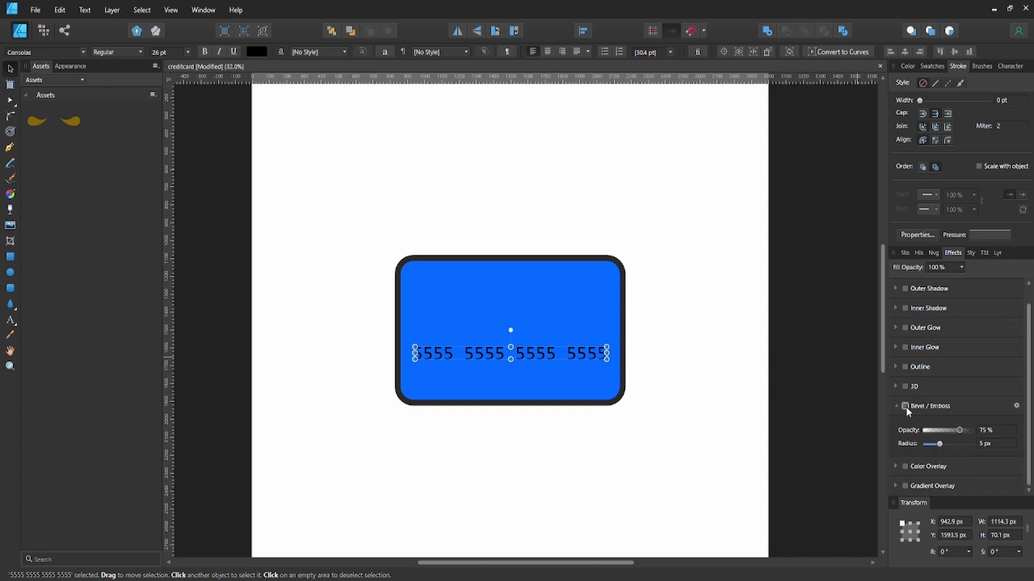
left_click(906, 407)
left_click(668, 372)
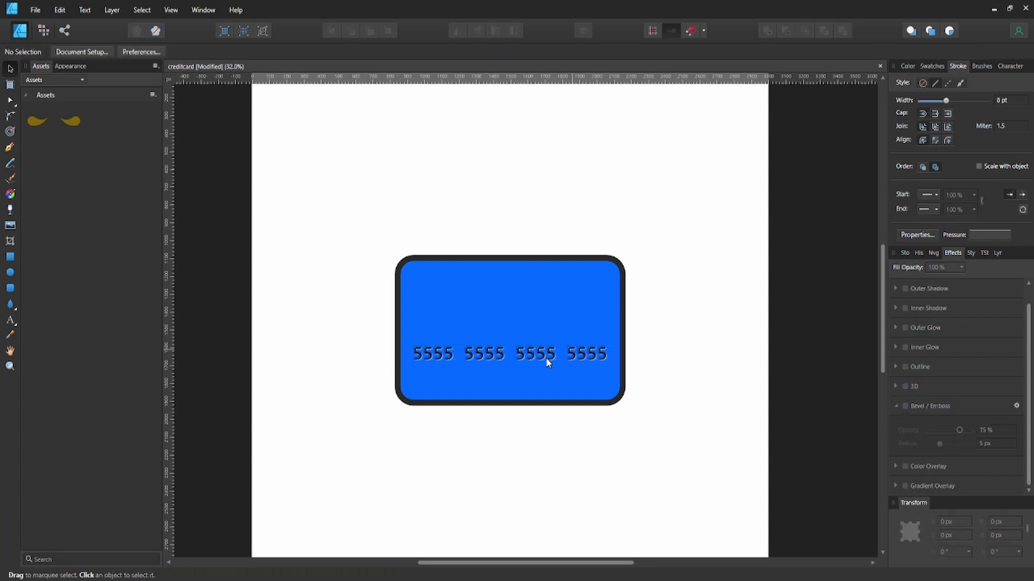
Step: Change the card number's Bevel / Emboss type to Emboss in its detailed effect settings
scroll(545, 359, "up", 5)
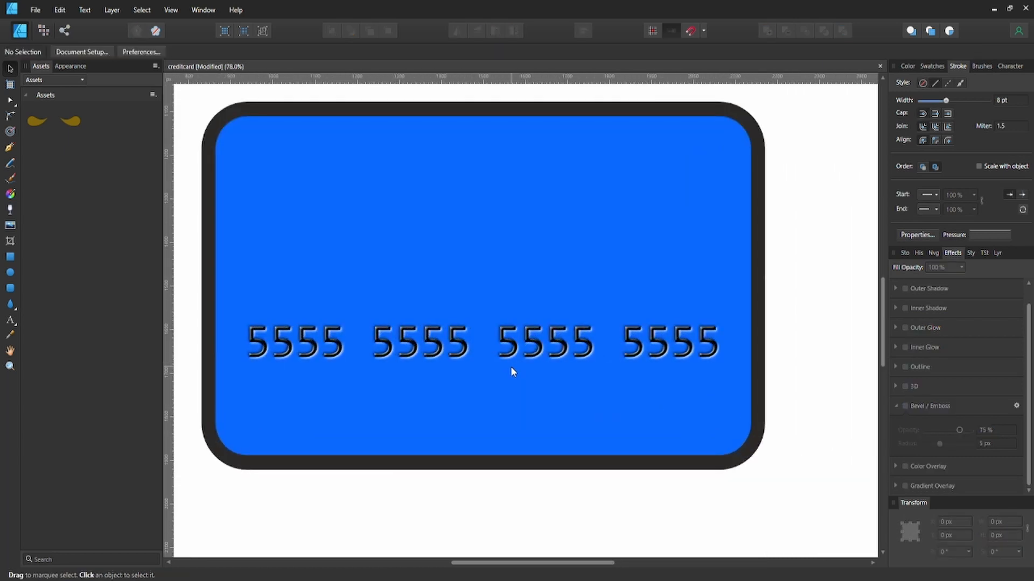
left_click_drag(528, 360, 553, 368)
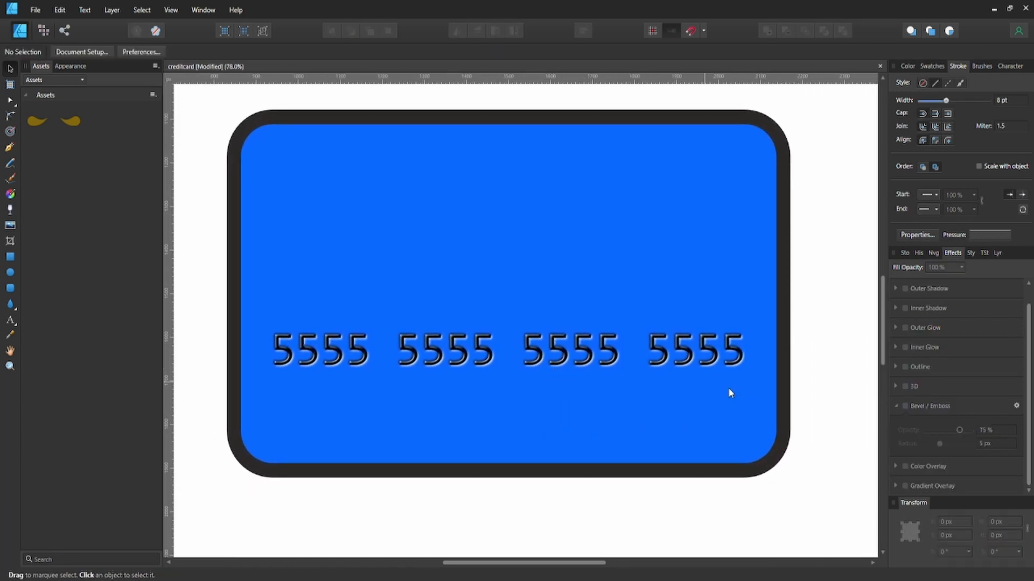
left_click(916, 408)
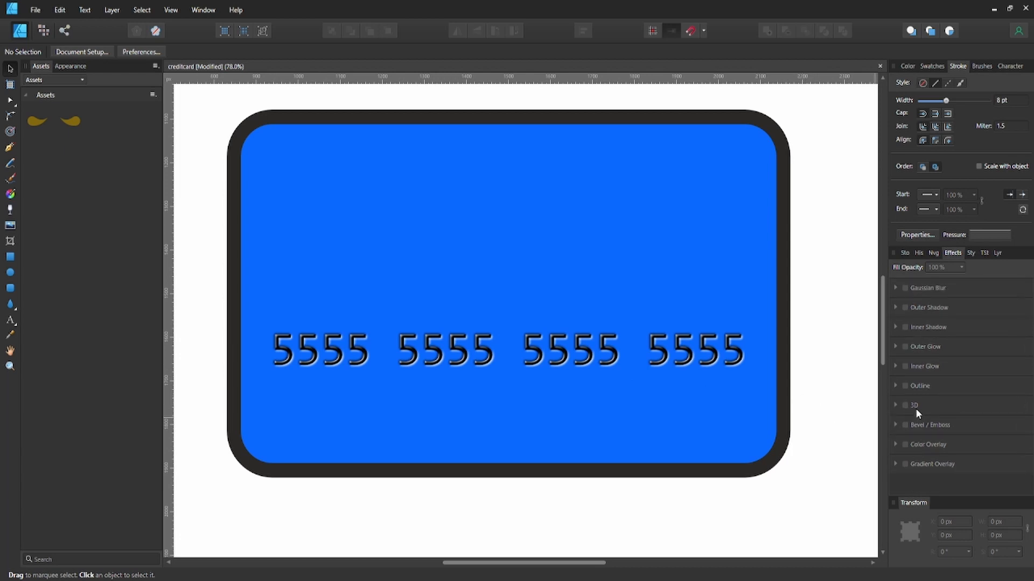
left_click(732, 356)
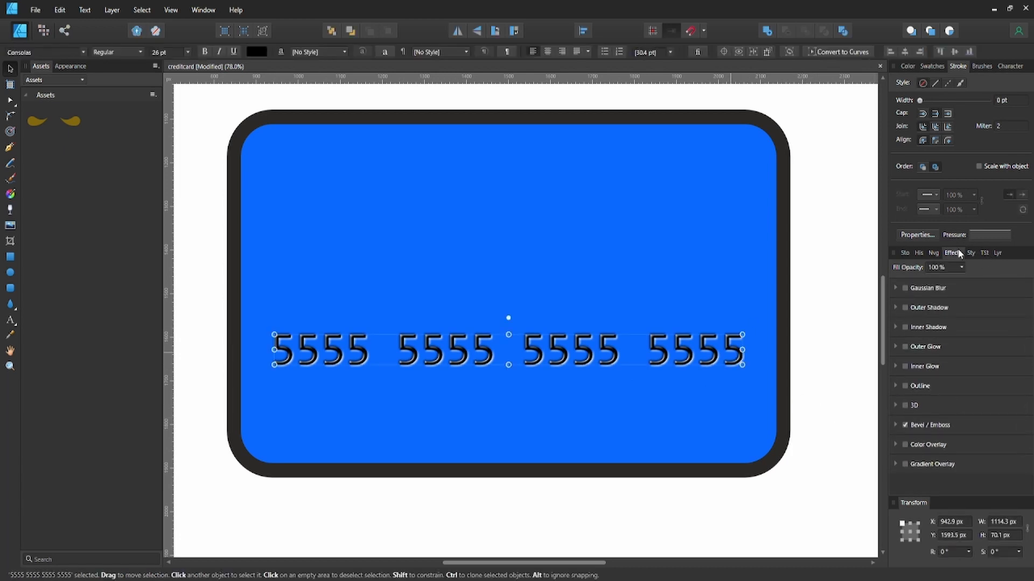
left_click(915, 423)
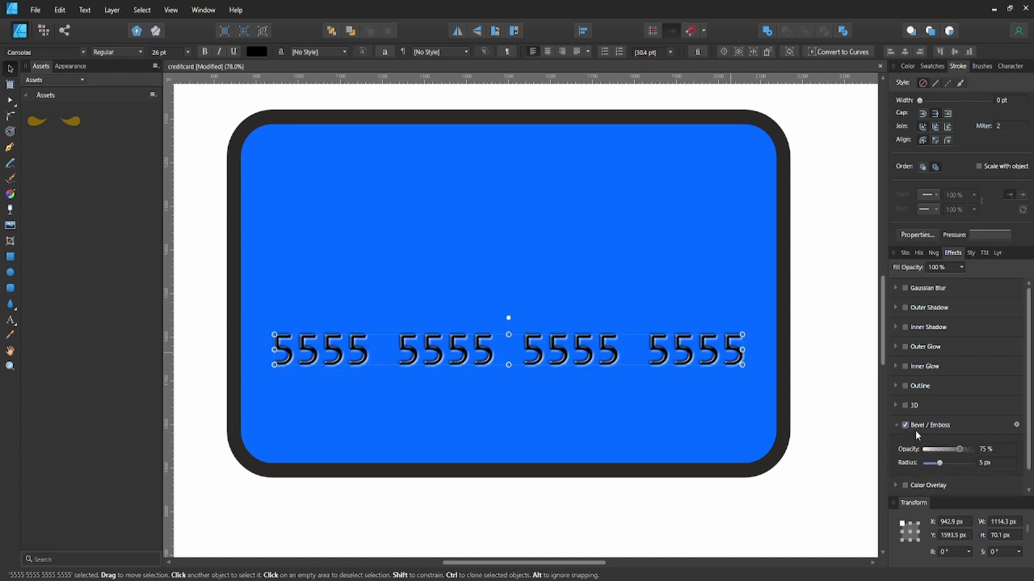
left_click(1016, 426)
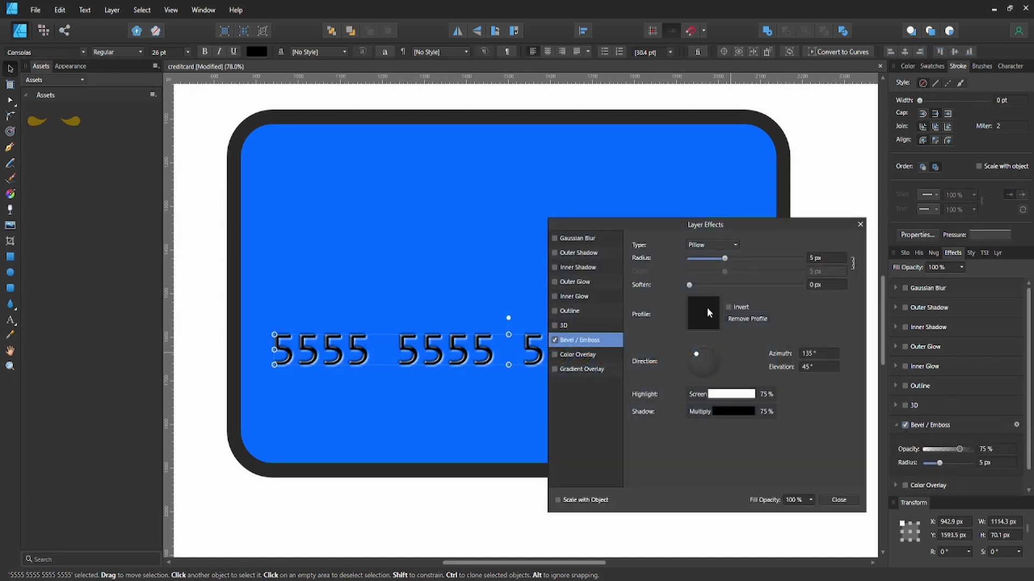
left_click_drag(743, 225, 775, 192)
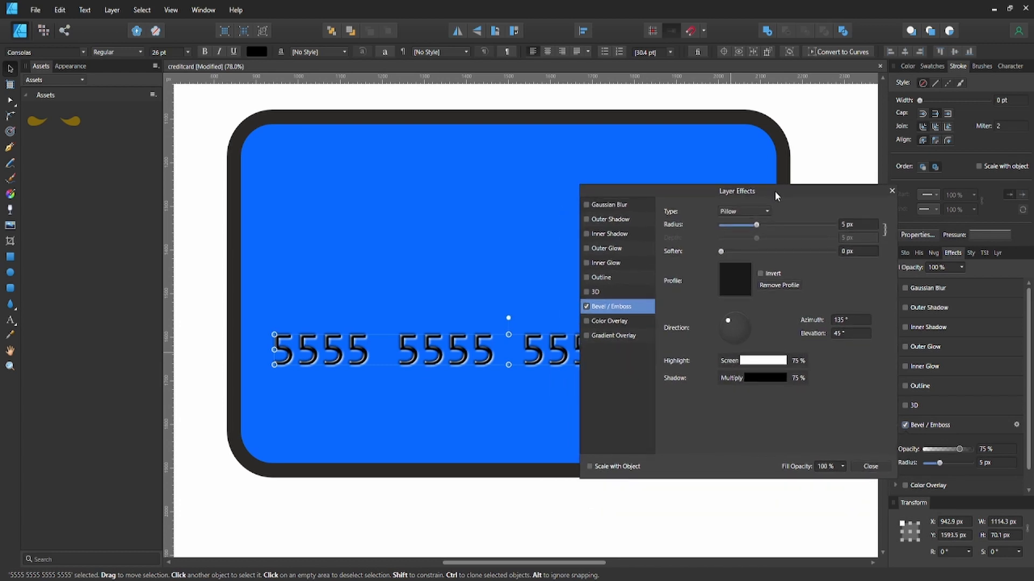
left_click(748, 211)
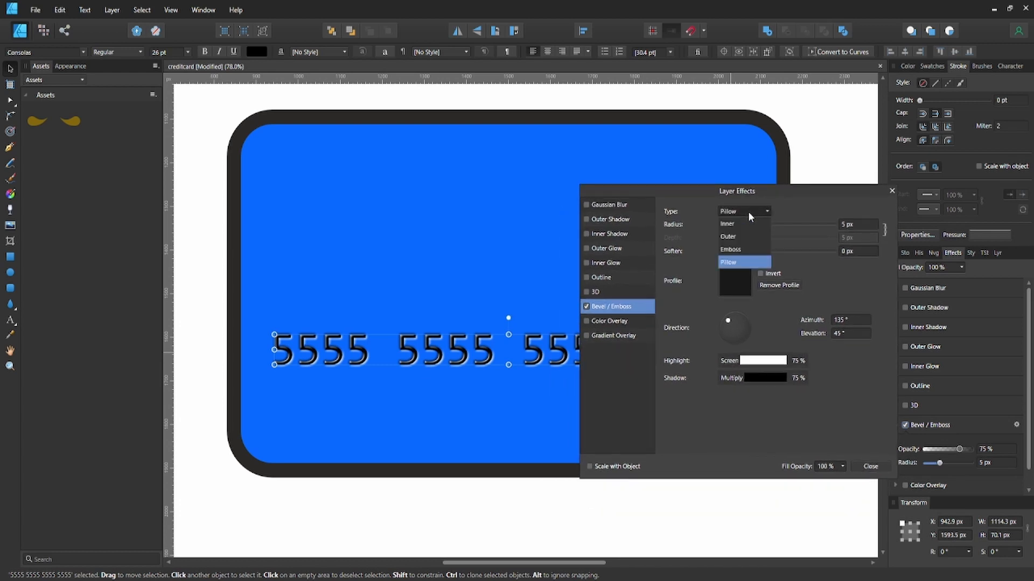
left_click(738, 251)
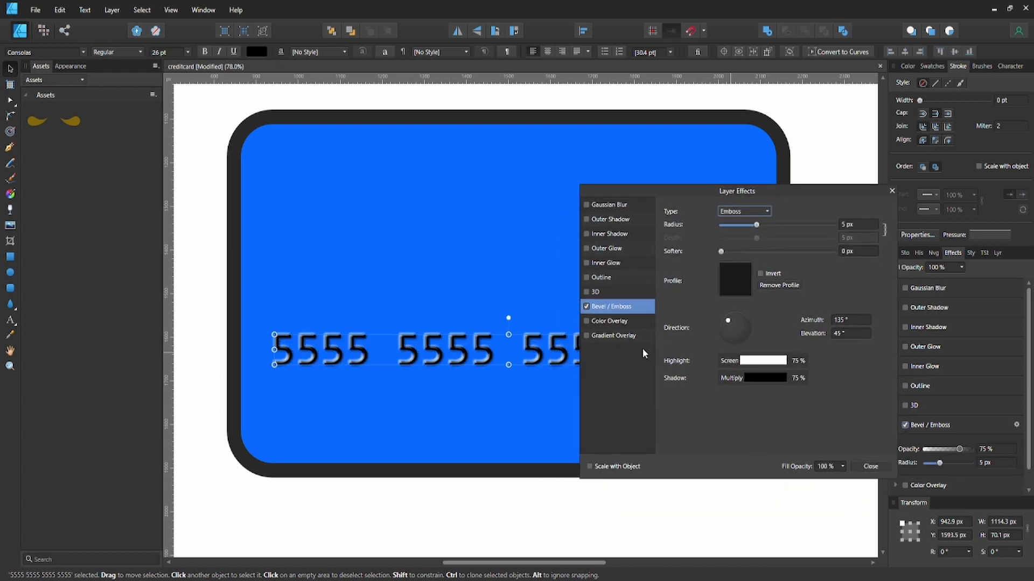
Step: Raise the opacity of the emboss highlight to 100%
left_click(771, 362)
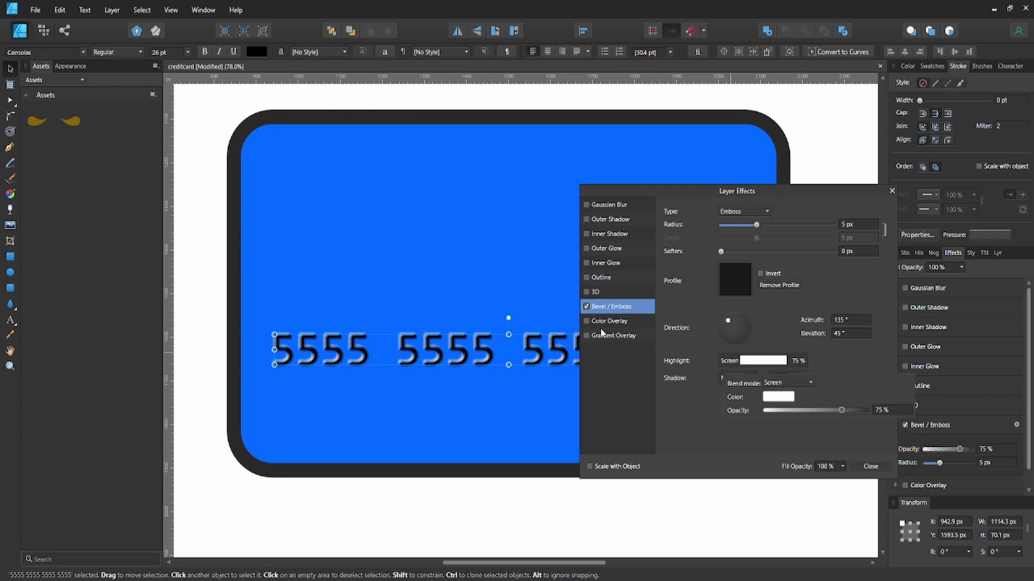
left_click(862, 410)
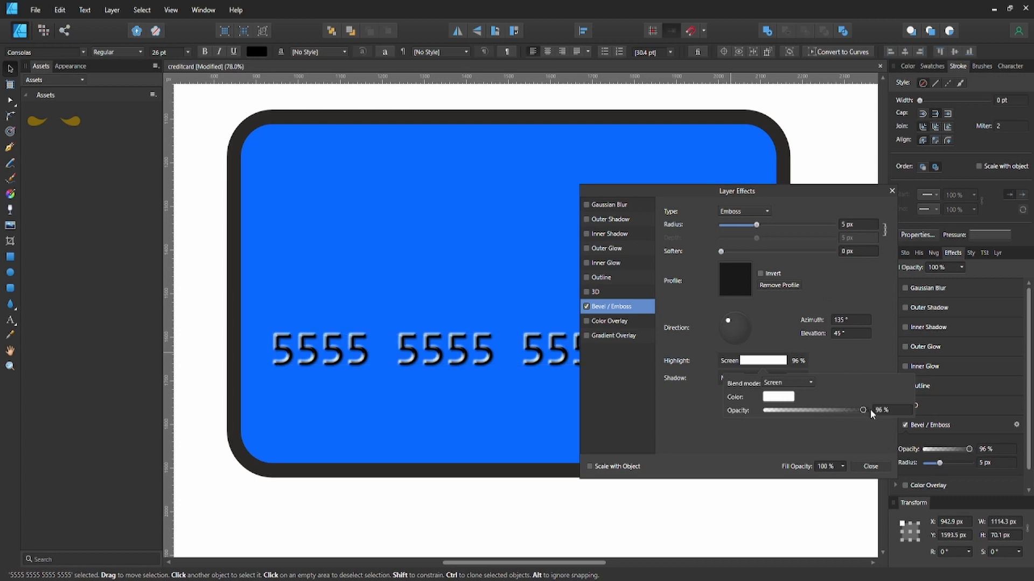
left_click_drag(859, 409, 871, 408)
left_click(769, 364)
left_click(769, 364)
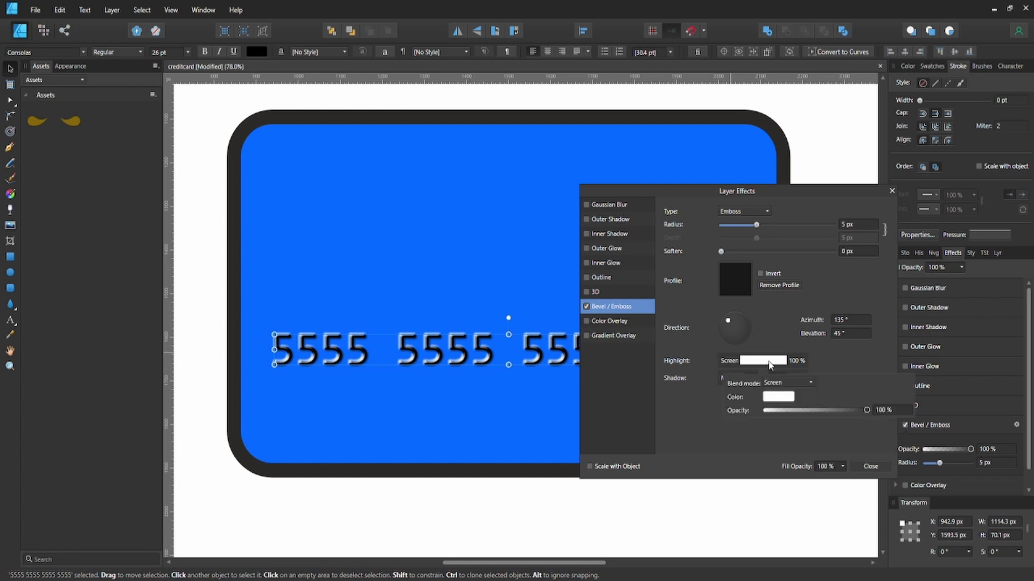
Step: Try black as the emboss highlight colour, return it to white and switch its colour model to Grayness
left_click(779, 400)
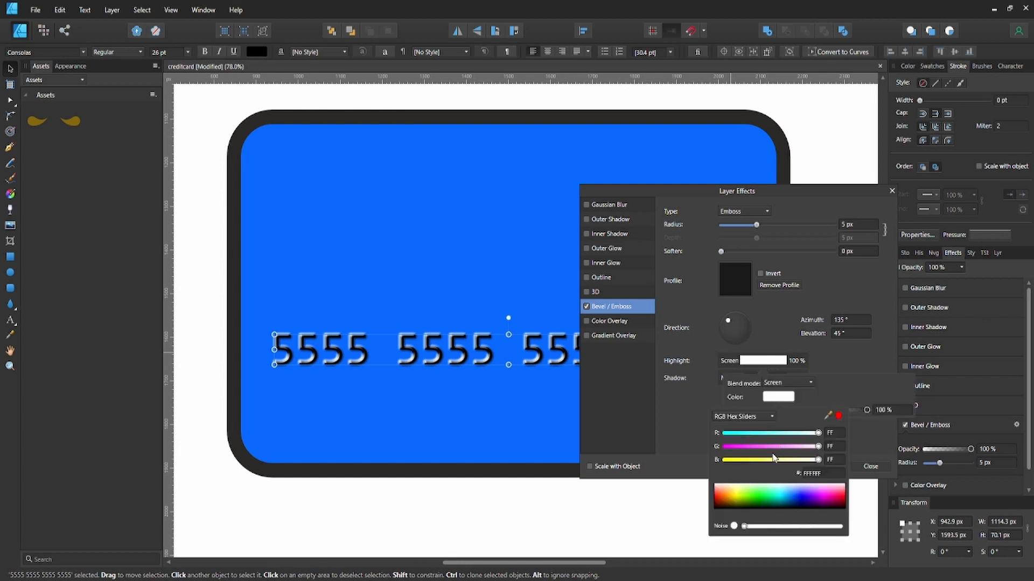
left_click(766, 501)
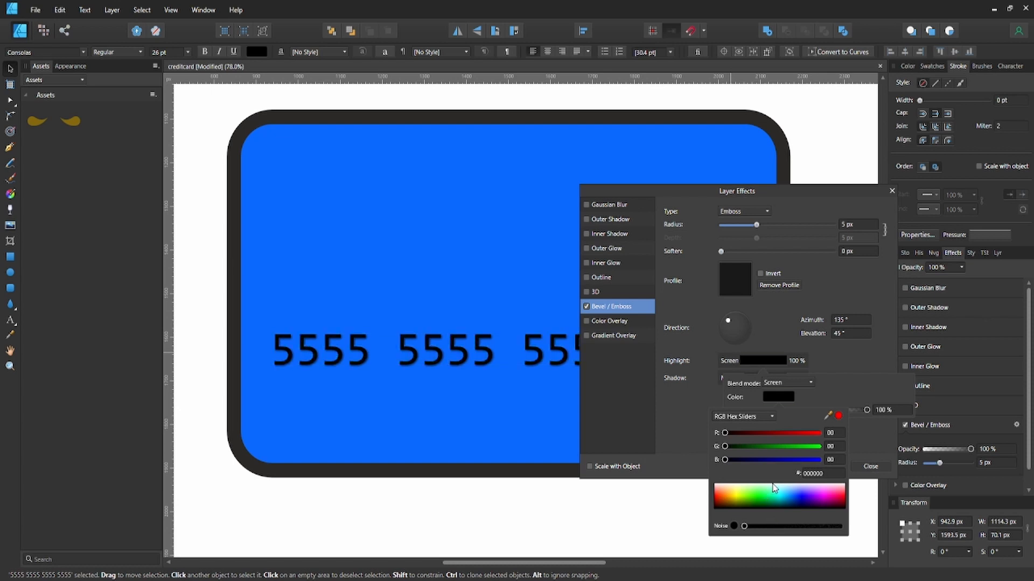
left_click_drag(772, 487, 770, 474)
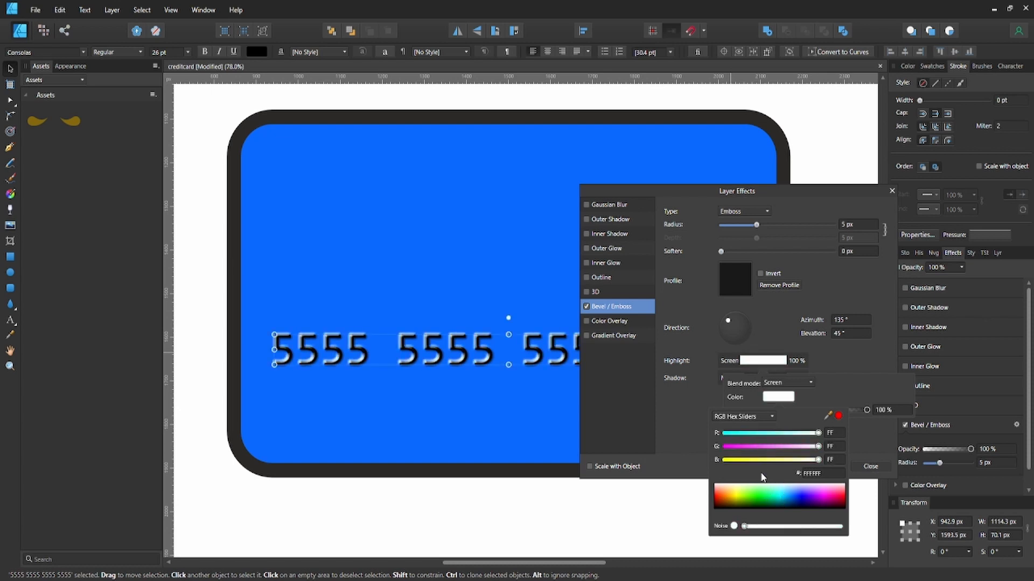
left_click(753, 420)
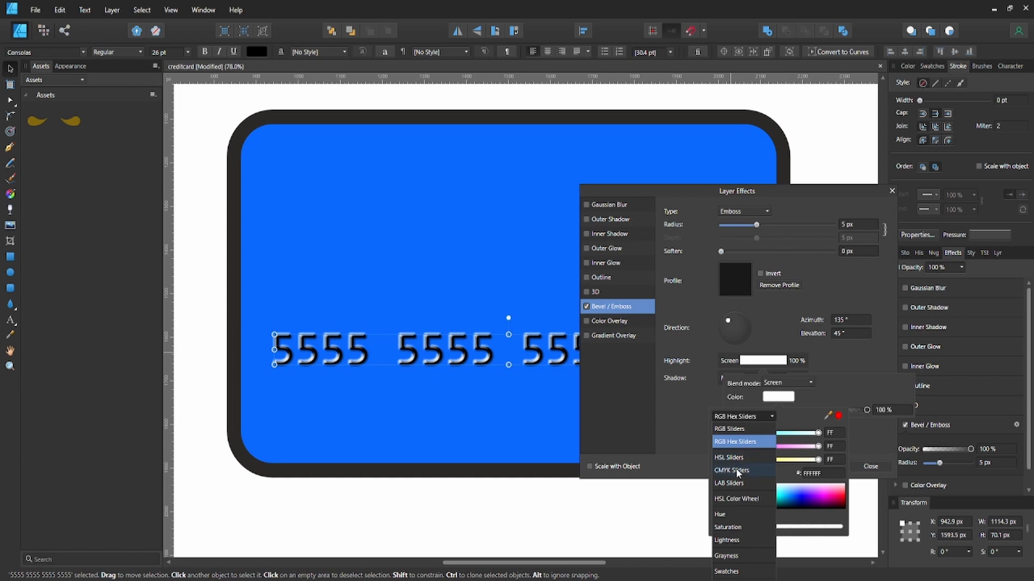
left_click(732, 556)
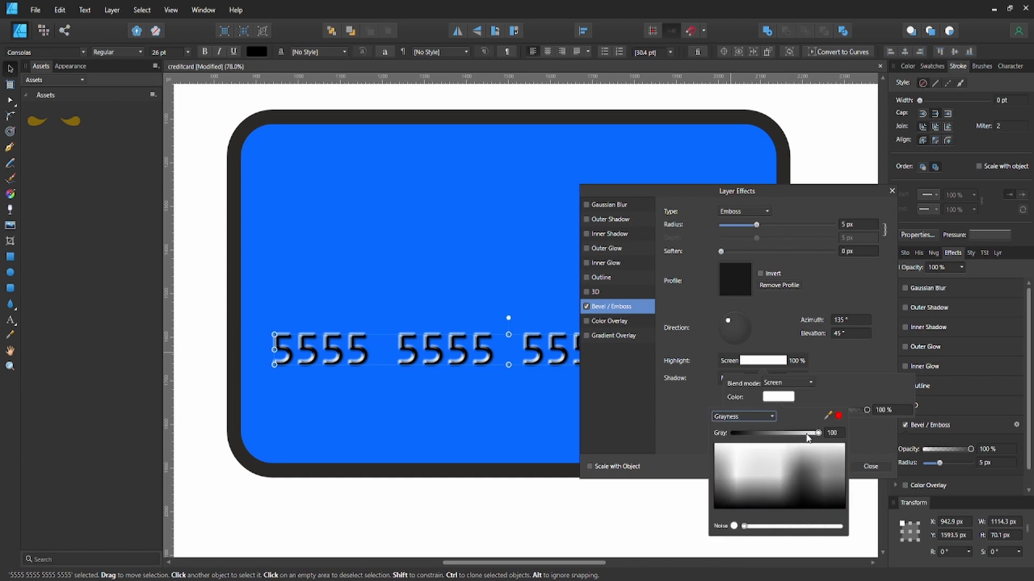
Step: Darken the emboss highlight colour to a mid gray of about 45
left_click_drag(806, 434, 803, 436)
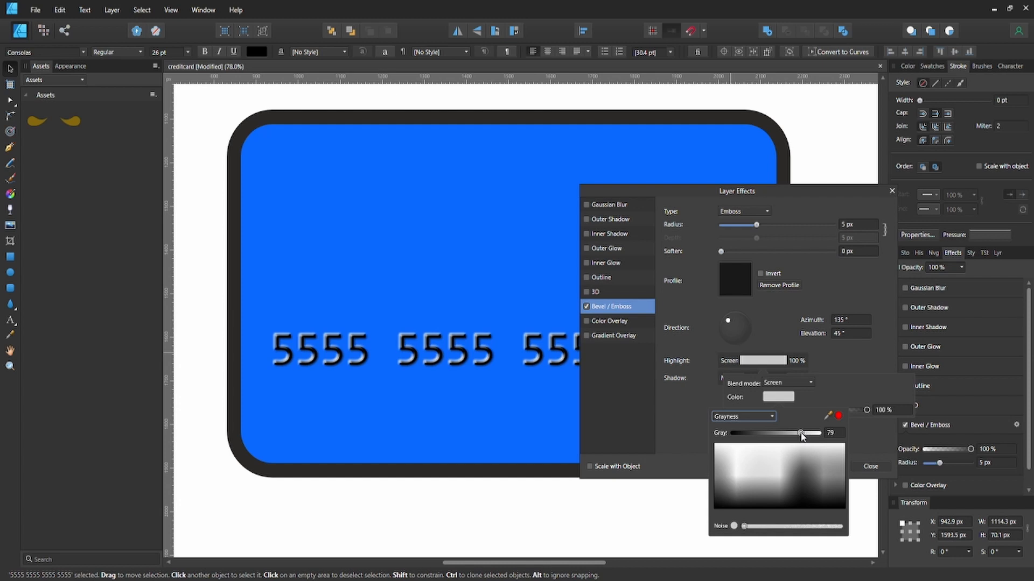
left_click_drag(783, 481, 809, 482)
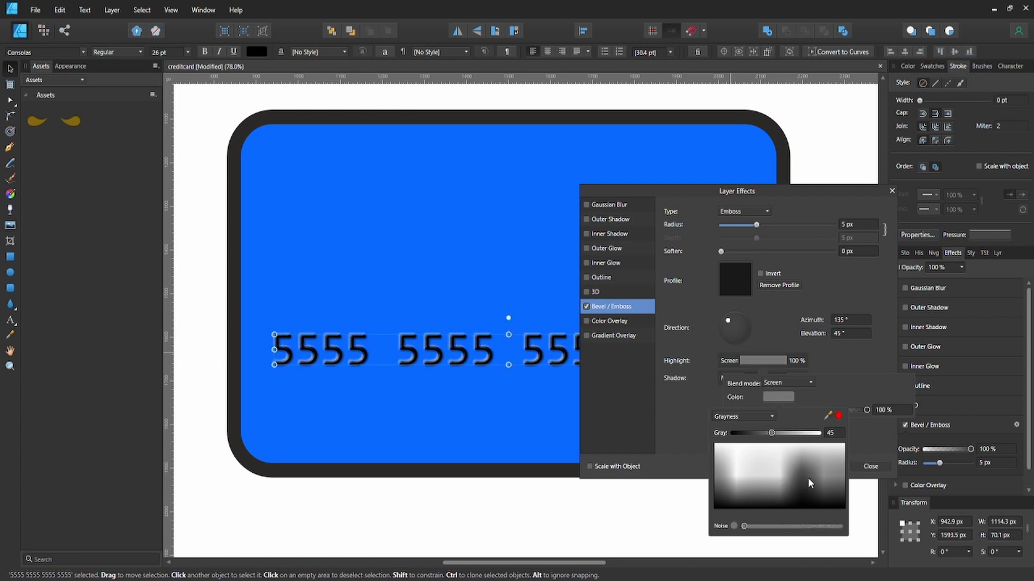
left_click(852, 369)
left_click(858, 353)
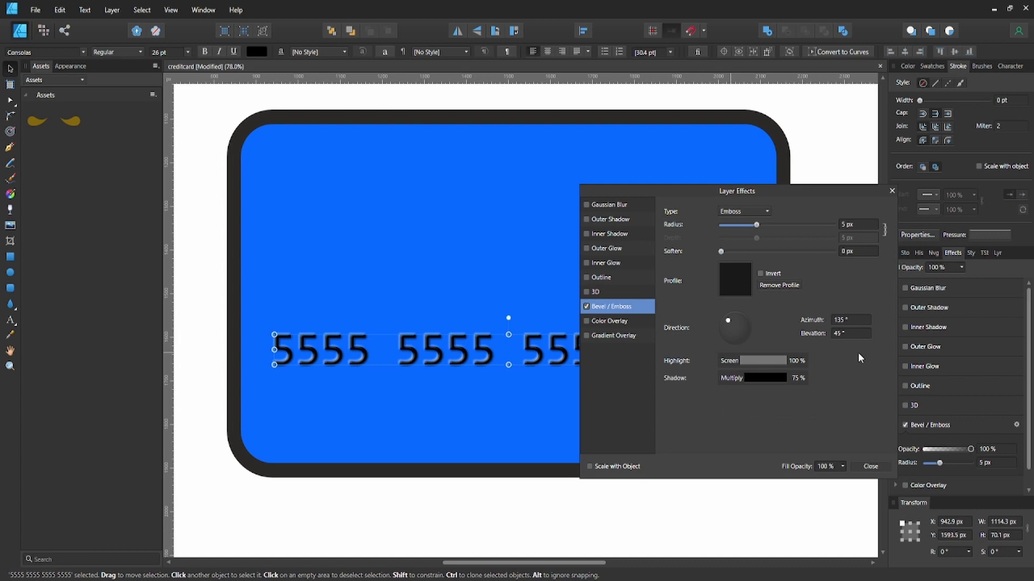
Step: Set the emboss highlight colour's gray value to 70 and close the layer effects settings
left_click(774, 362)
left_click(783, 397)
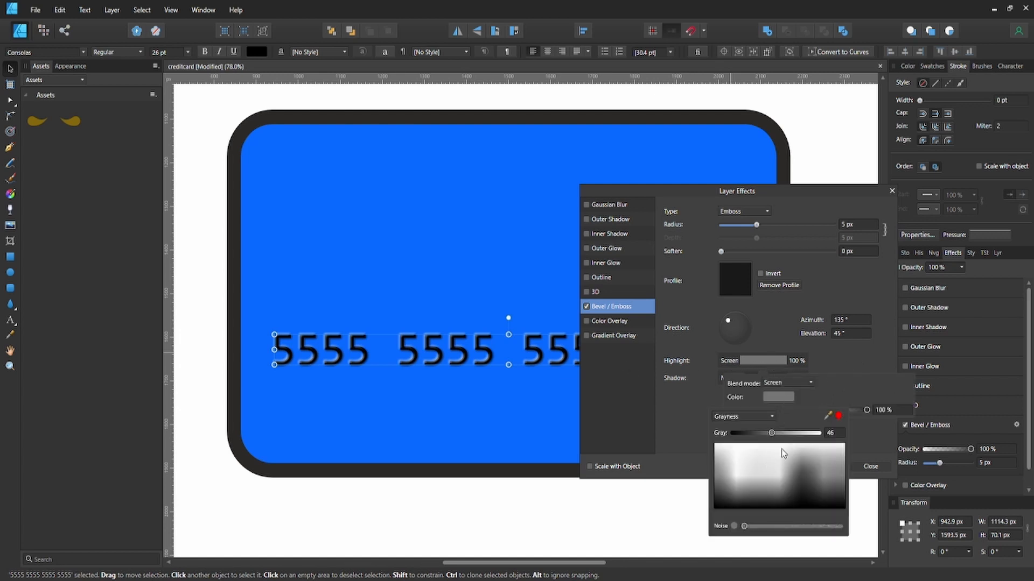
left_click(787, 434)
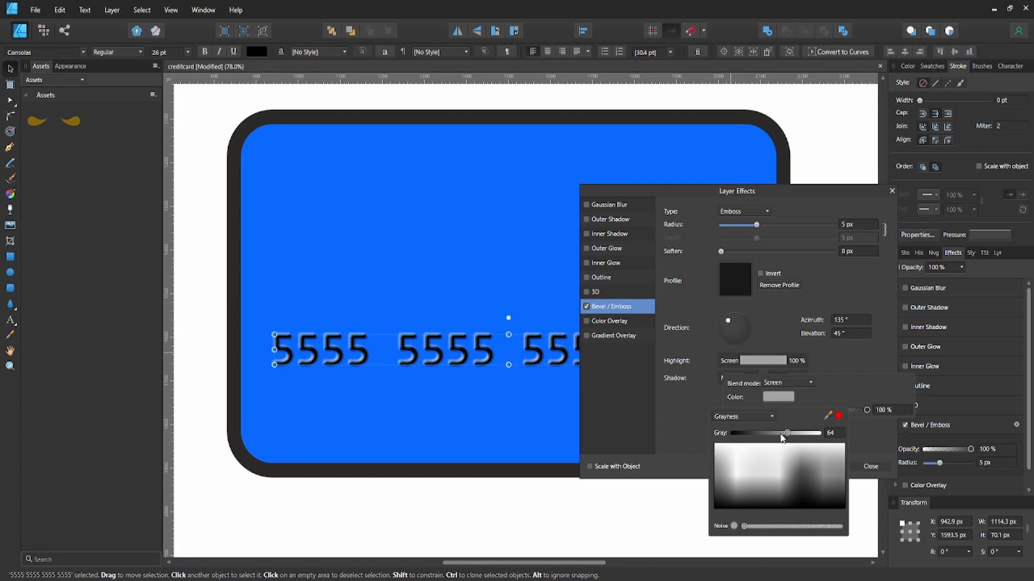
left_click(781, 434)
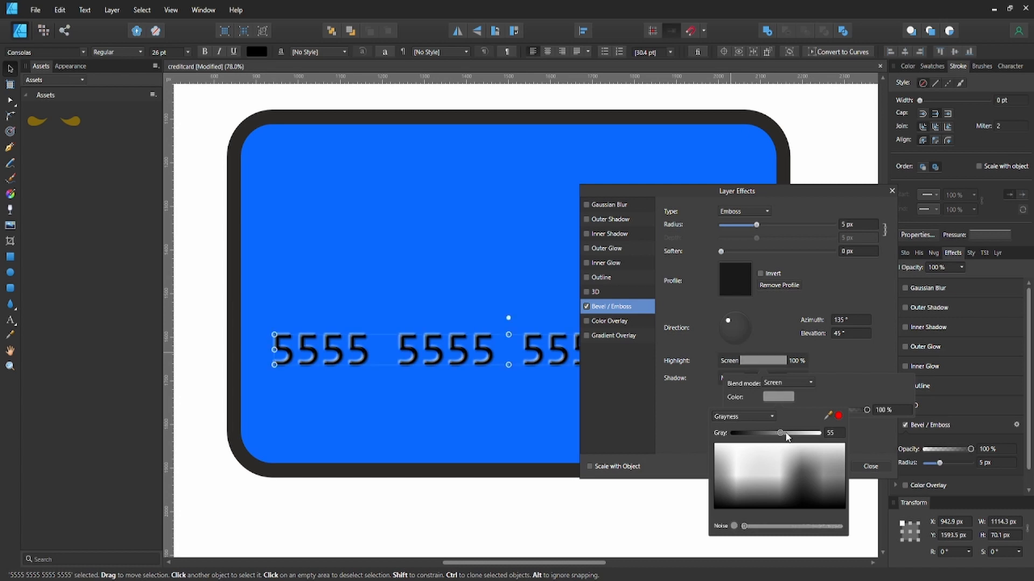
left_click(791, 434)
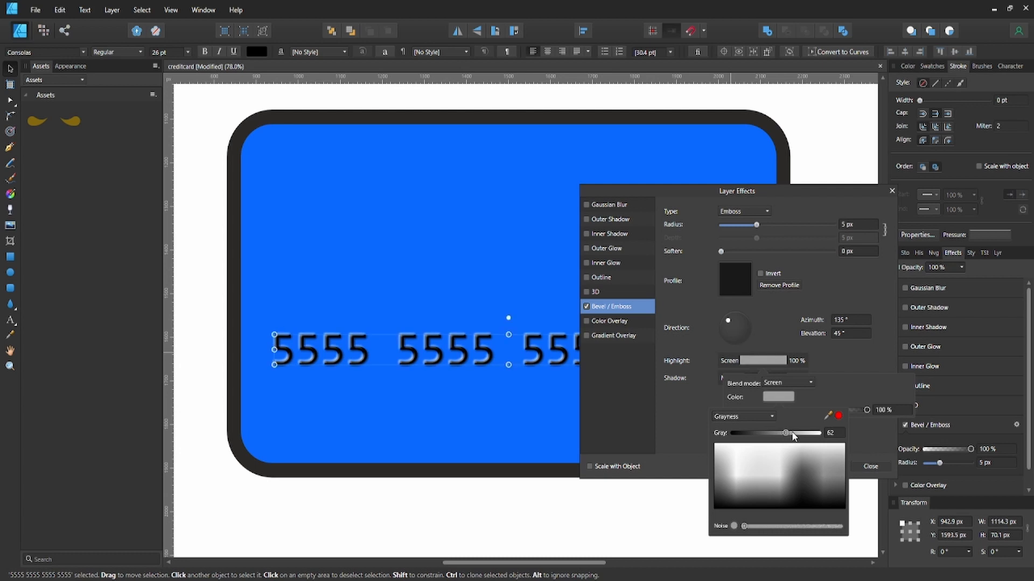
left_click(830, 434)
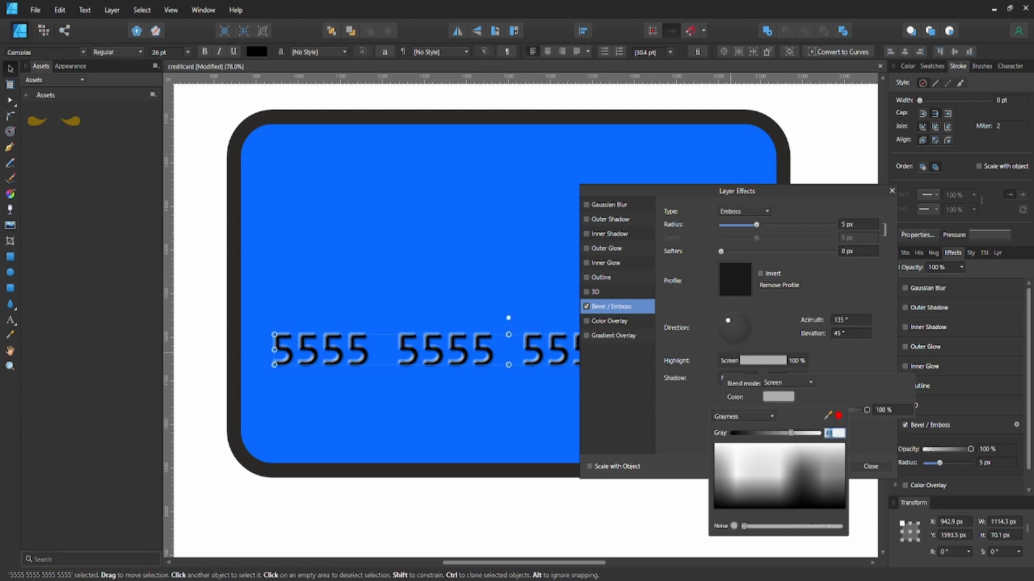
type("70")
key("Return")
left_click(830, 354)
left_click(832, 358)
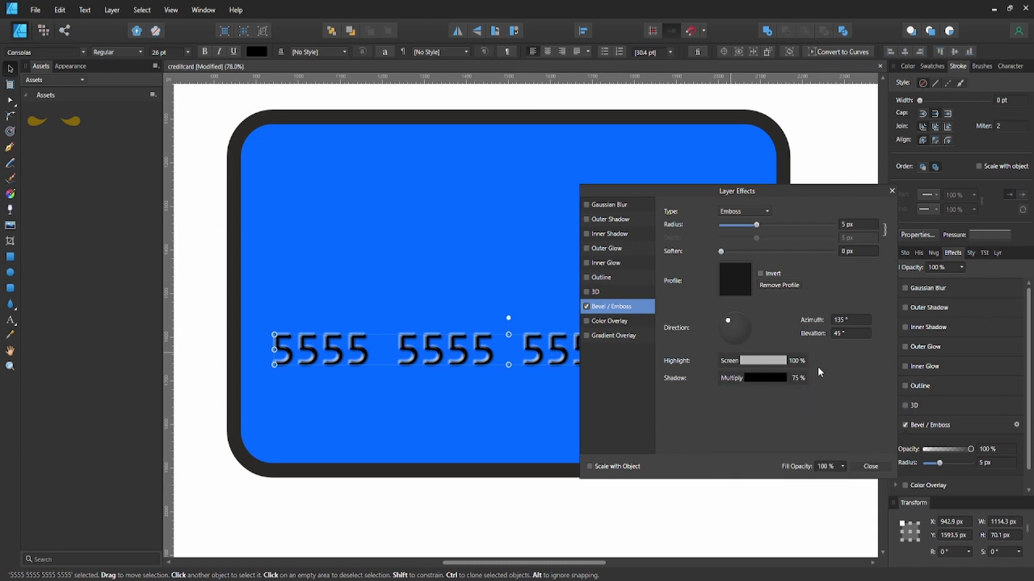
left_click(868, 467)
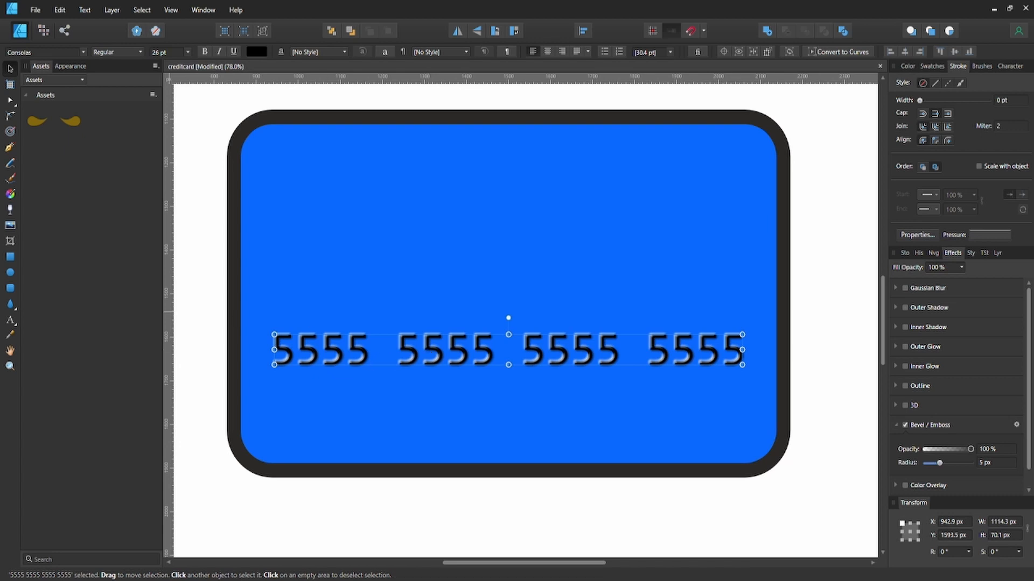
Step: Select all characters of the embossed card number and lighten their fill to a gray of about 62
left_click(997, 252)
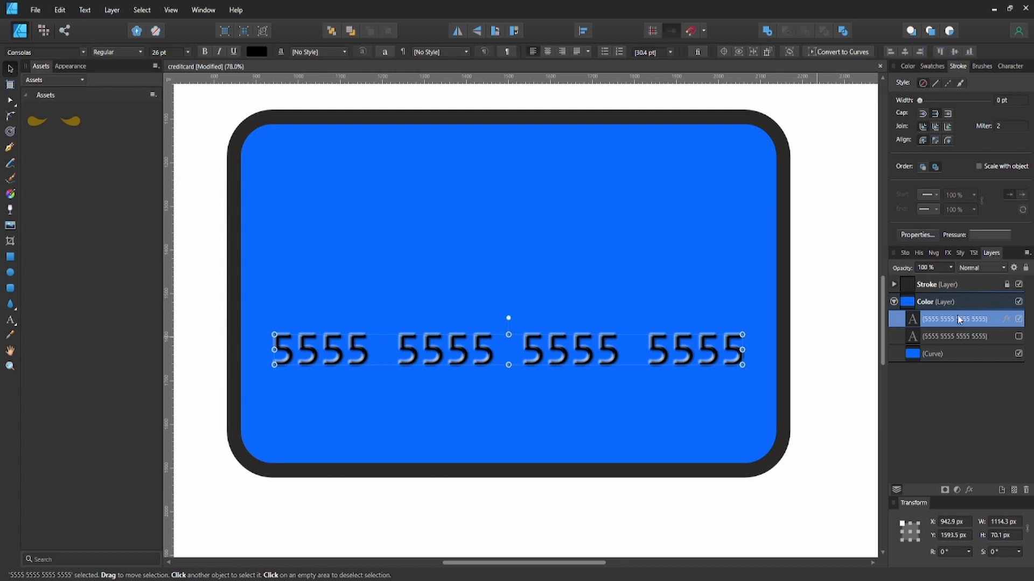
left_click(254, 49)
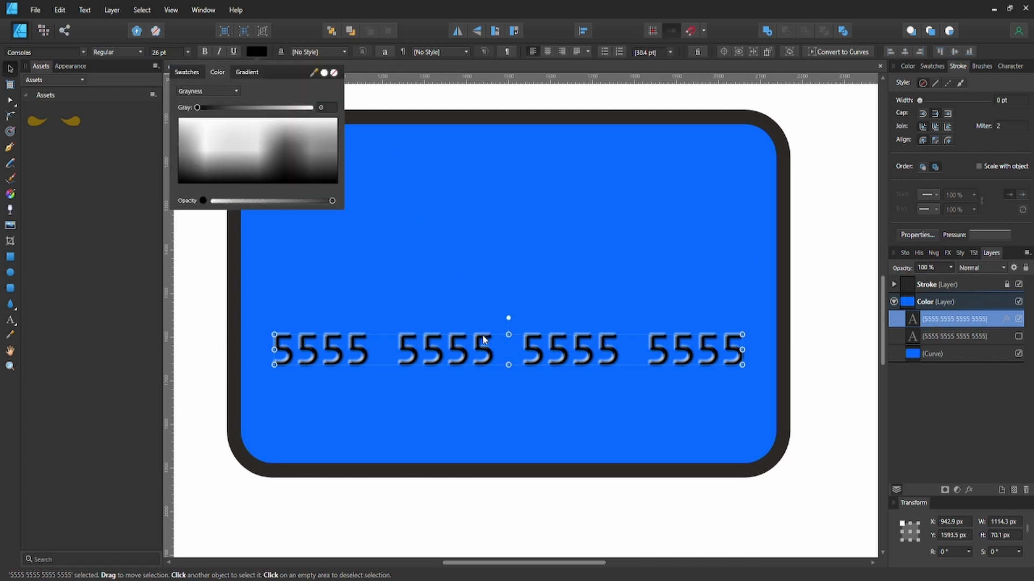
left_click(915, 319)
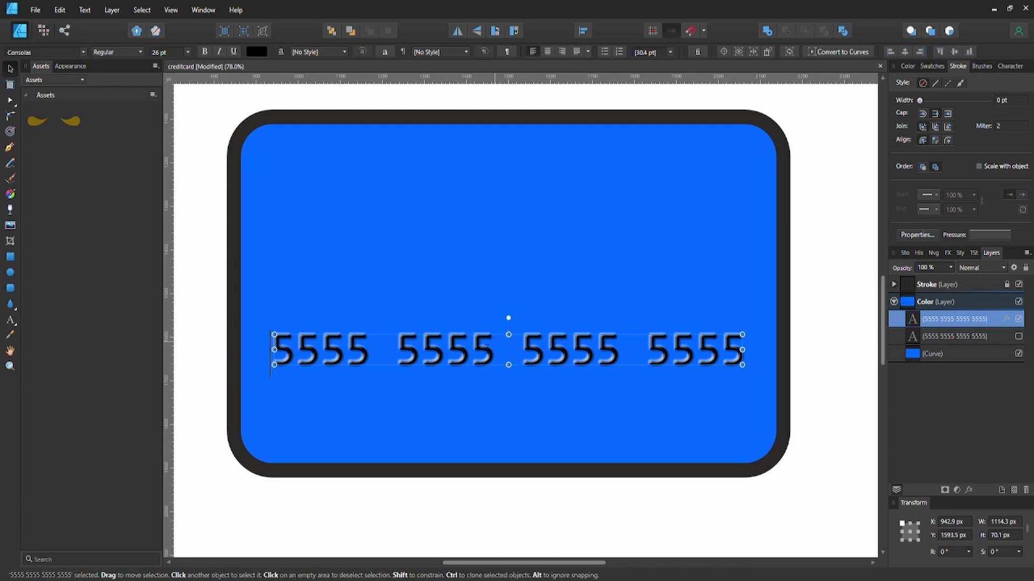
triple_click(486, 349)
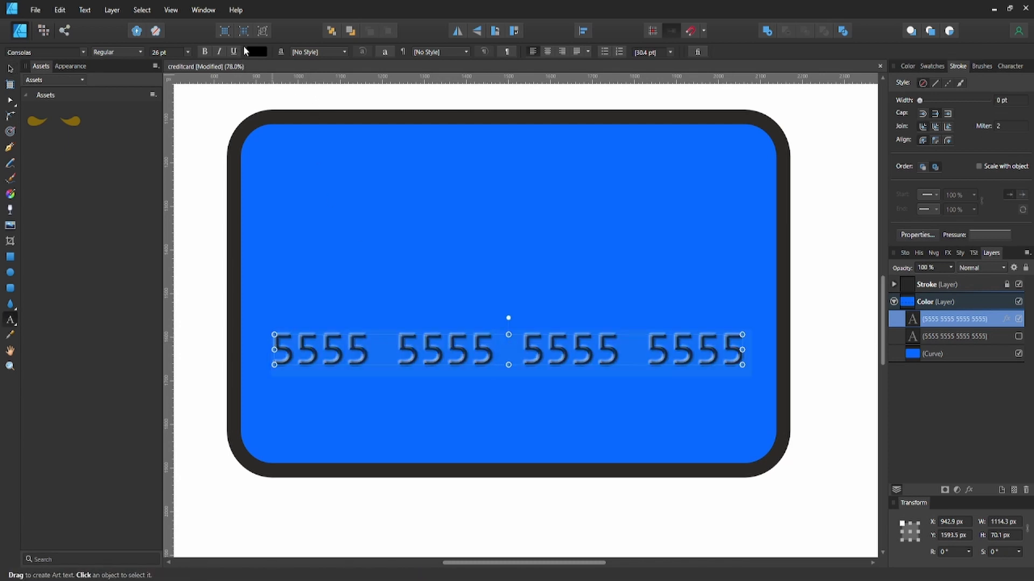
left_click(253, 50)
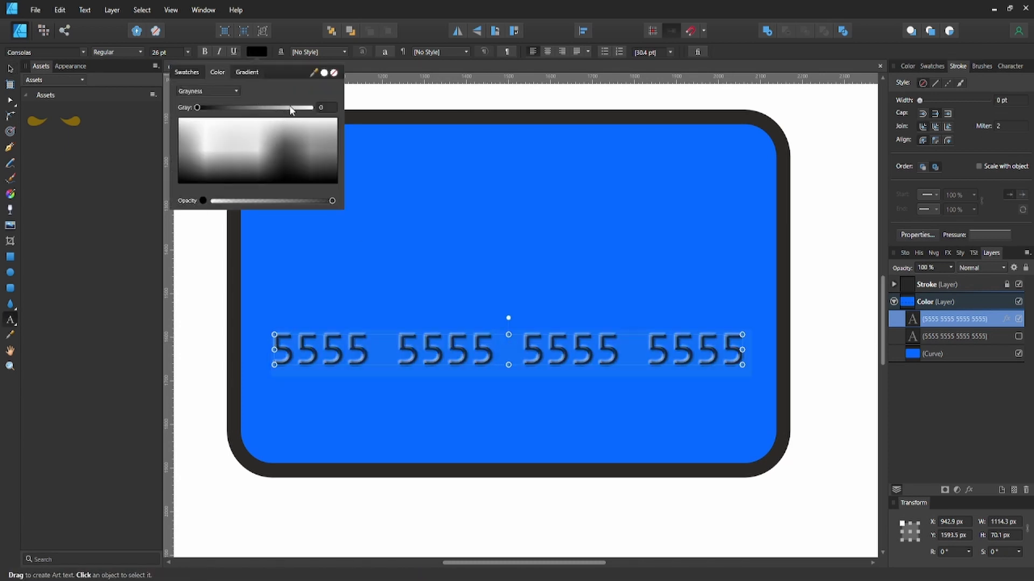
left_click_drag(256, 108, 267, 108)
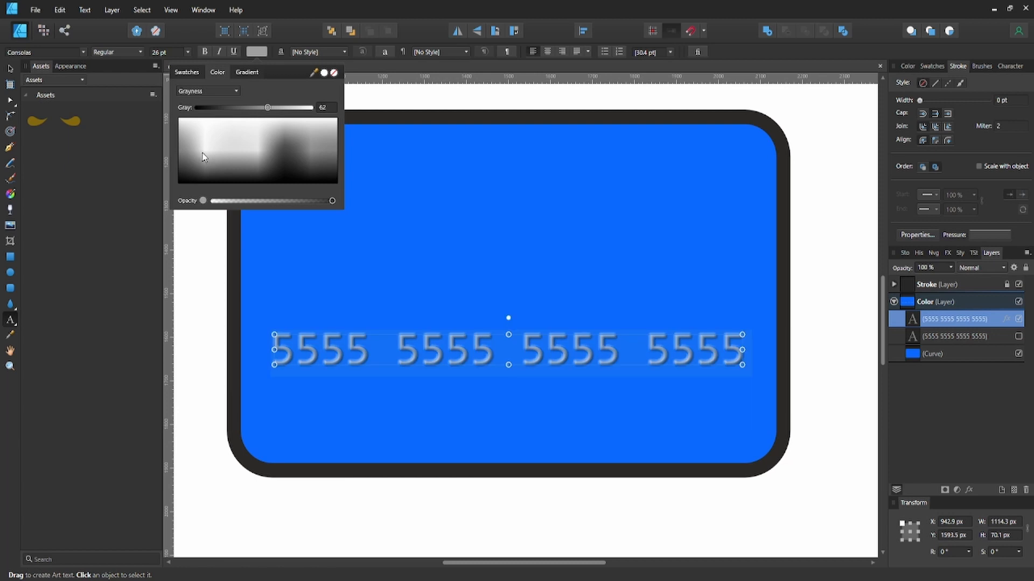
Step: Try lighter and darker grays on the card number's fill, settle on a gray value of 49 and deselect the text
left_click(204, 154)
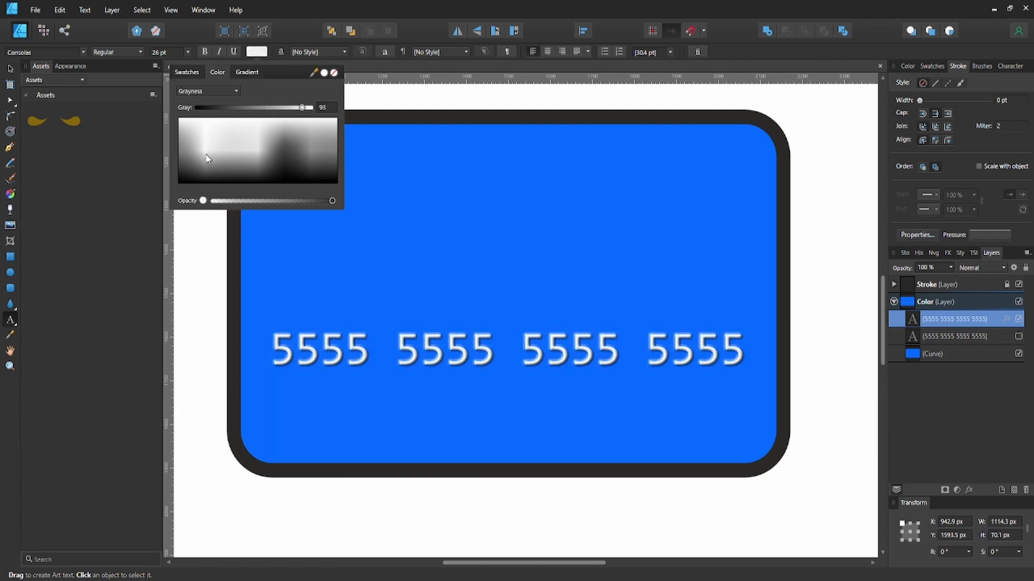
left_click(205, 159)
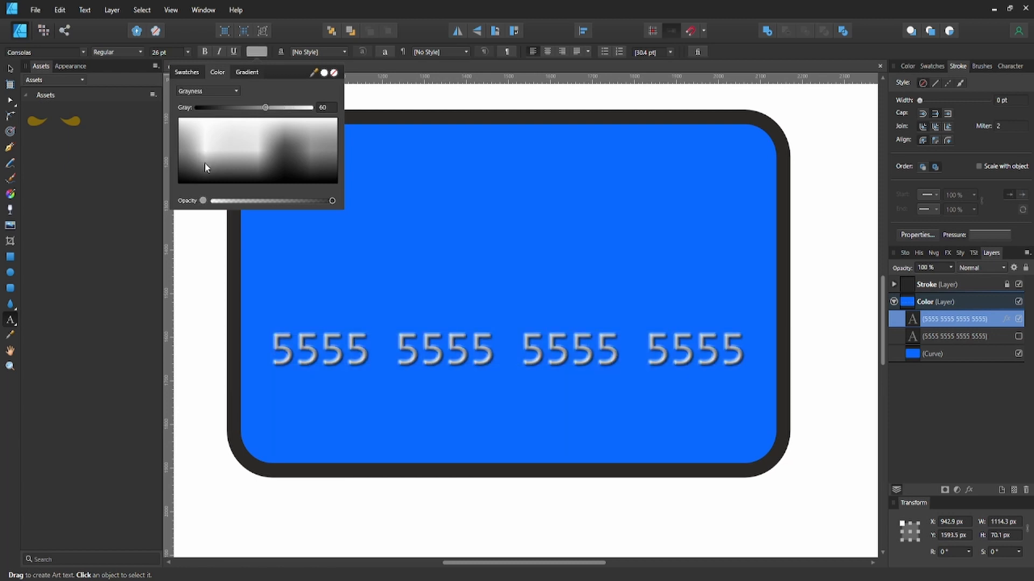
left_click(204, 165)
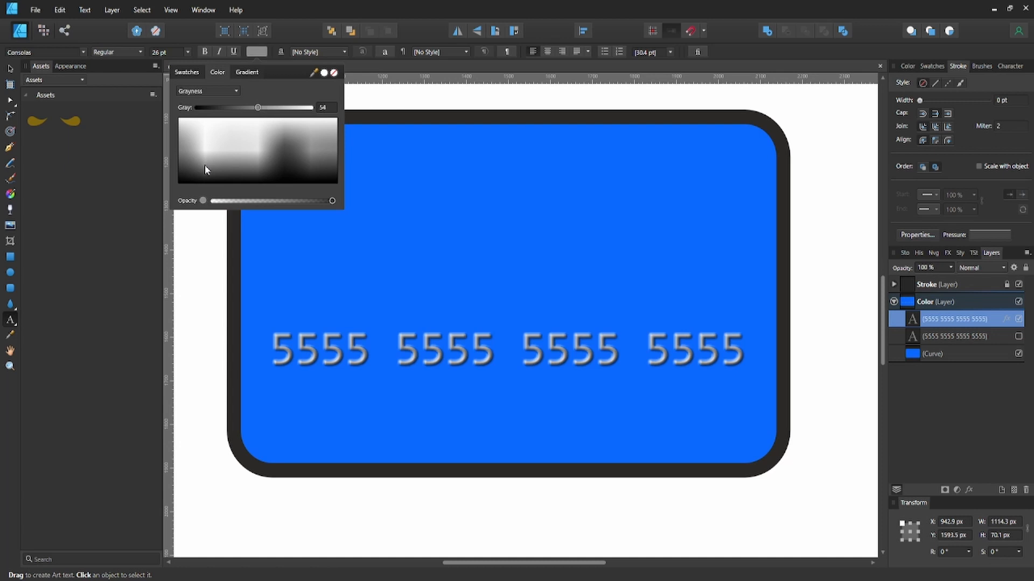
left_click(203, 162)
left_click(309, 149)
left_click(318, 145)
left_click(332, 153)
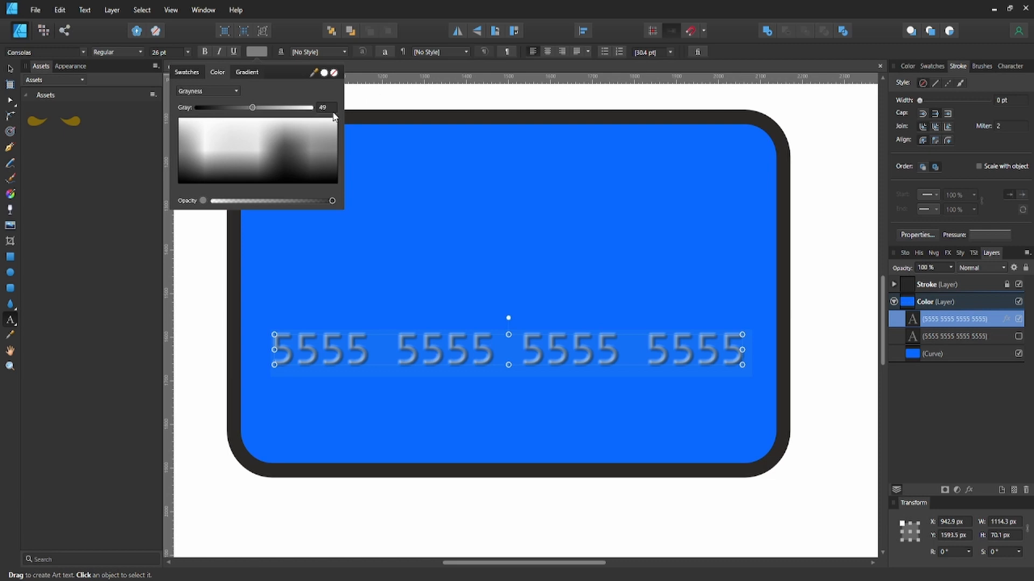
left_click(444, 99)
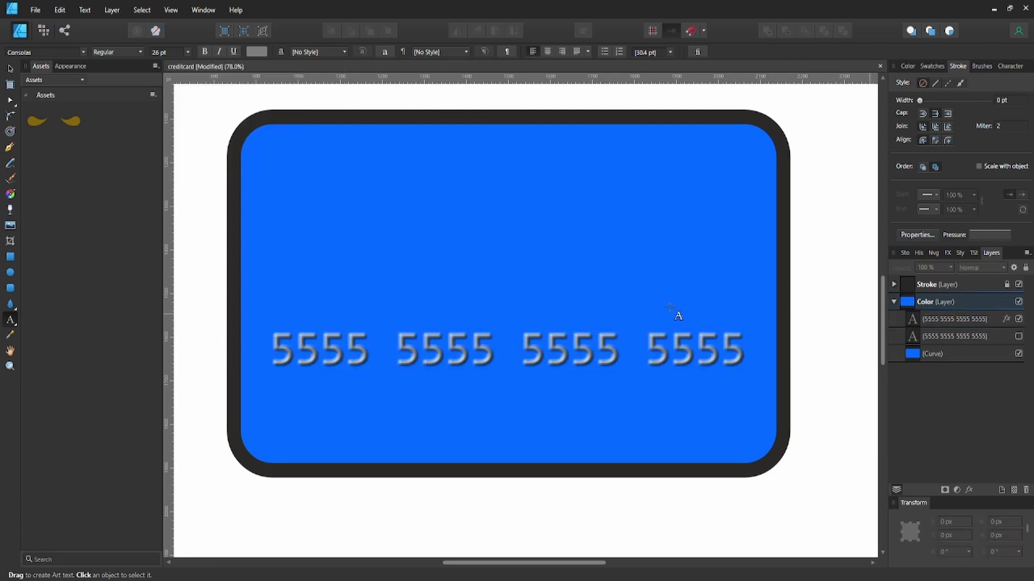
Step: Enable a black outer shadow effect on the embossed card number text
scroll(618, 327, "down", 2)
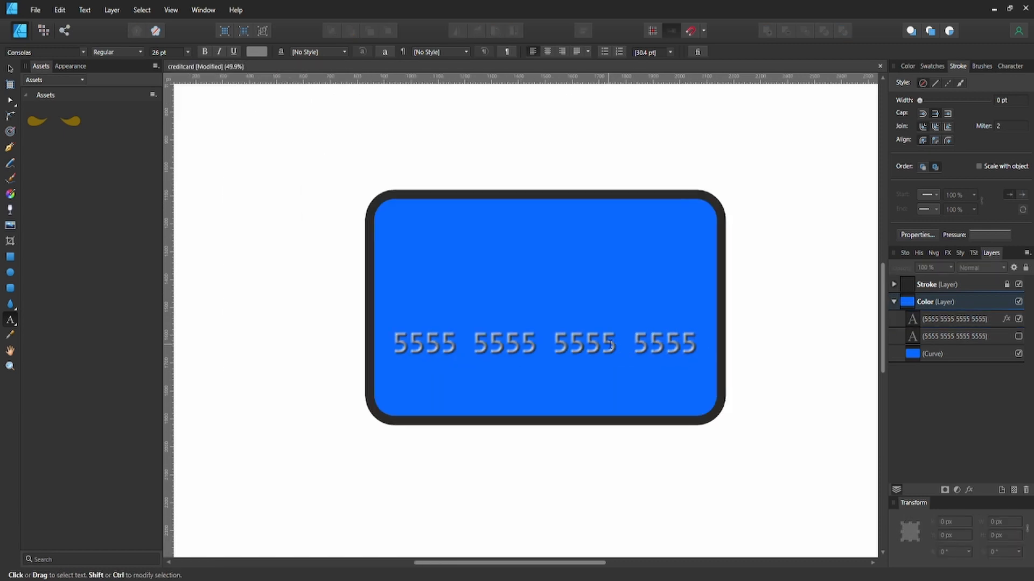
key("v")
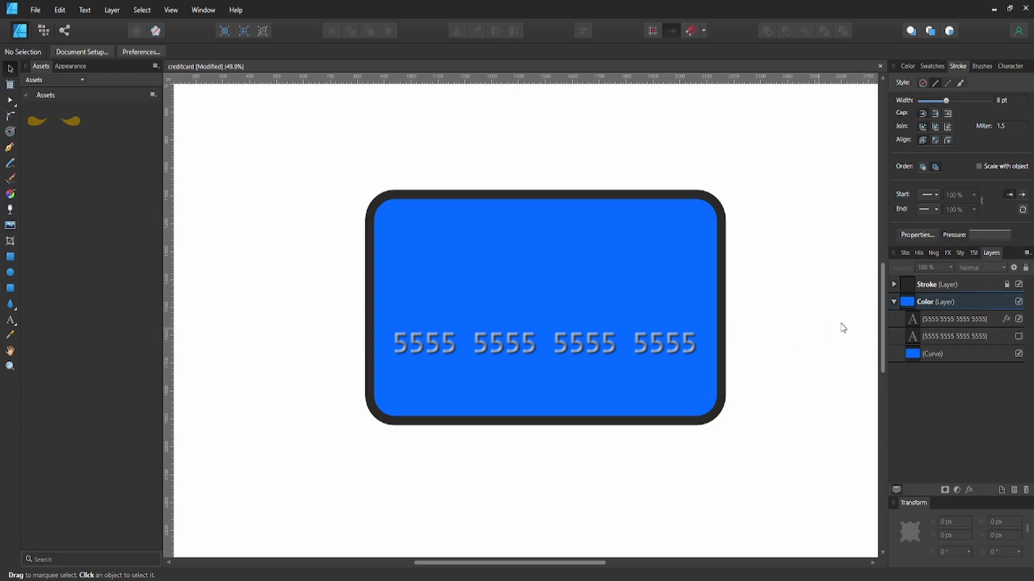
scroll(696, 352, "up", 2)
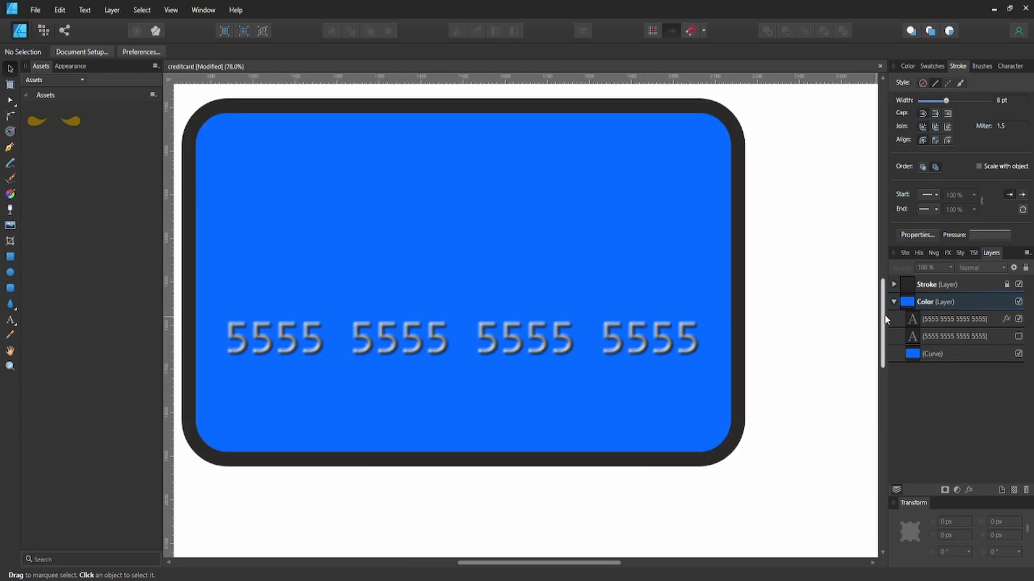
left_click(916, 321)
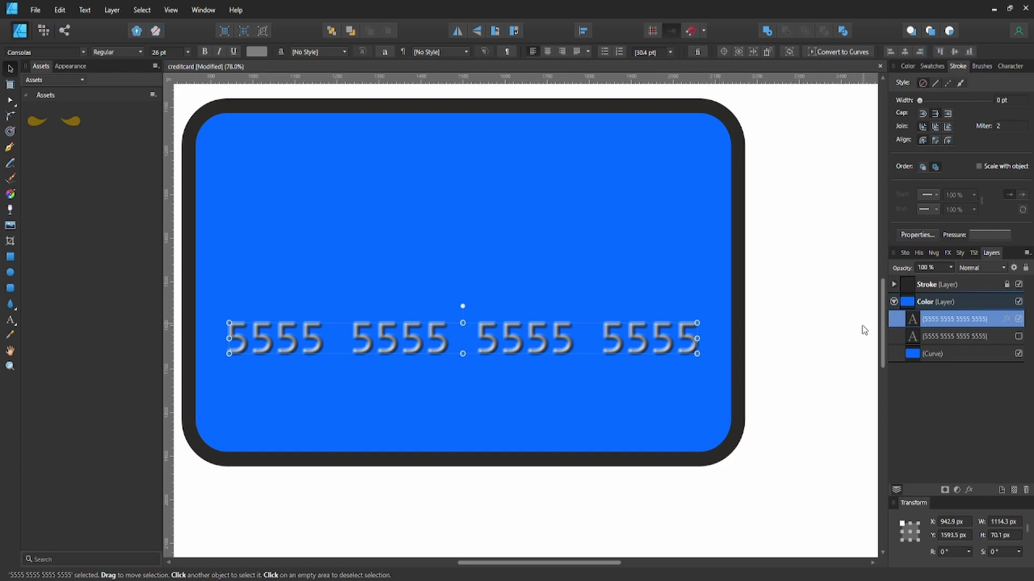
left_click(949, 254)
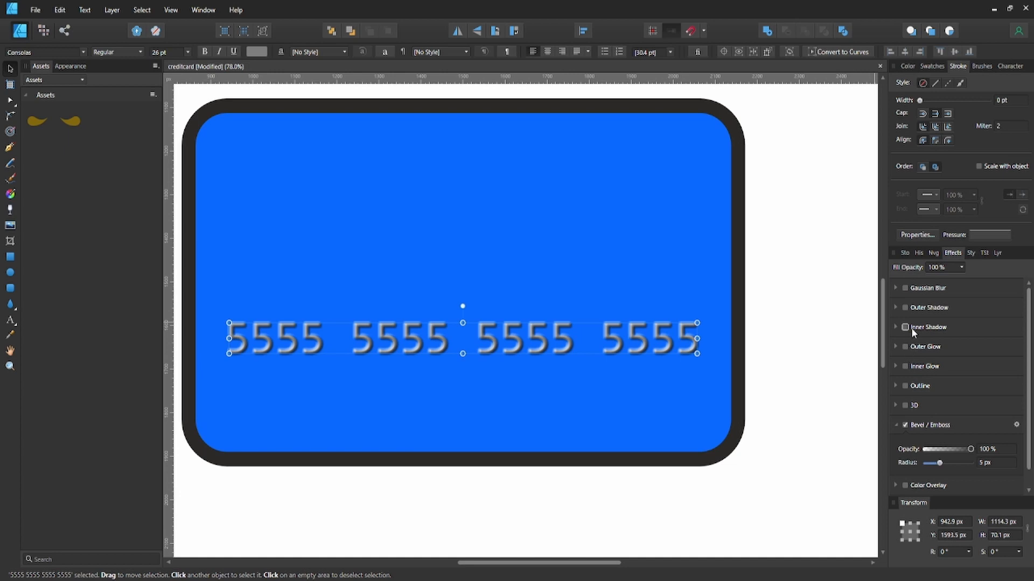
left_click(905, 308)
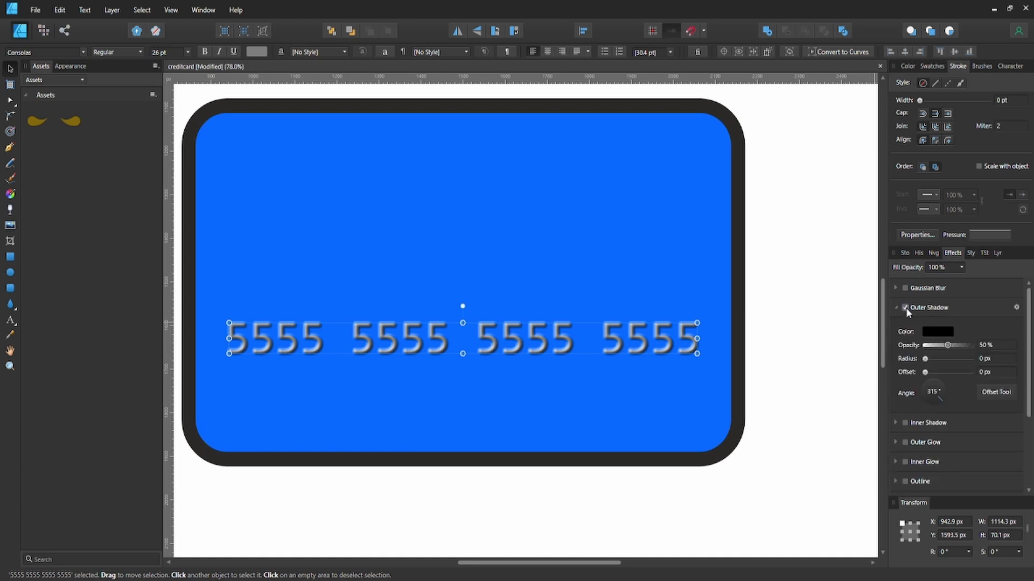
left_click(945, 331)
left_click(945, 331)
Step: Give the card number's outer shadow a radius of about 9.6 px and an offset of 10 px
left_click_drag(927, 359, 930, 360)
left_click_drag(933, 371, 945, 361)
left_click(955, 372)
left_click_drag(956, 373, 947, 373)
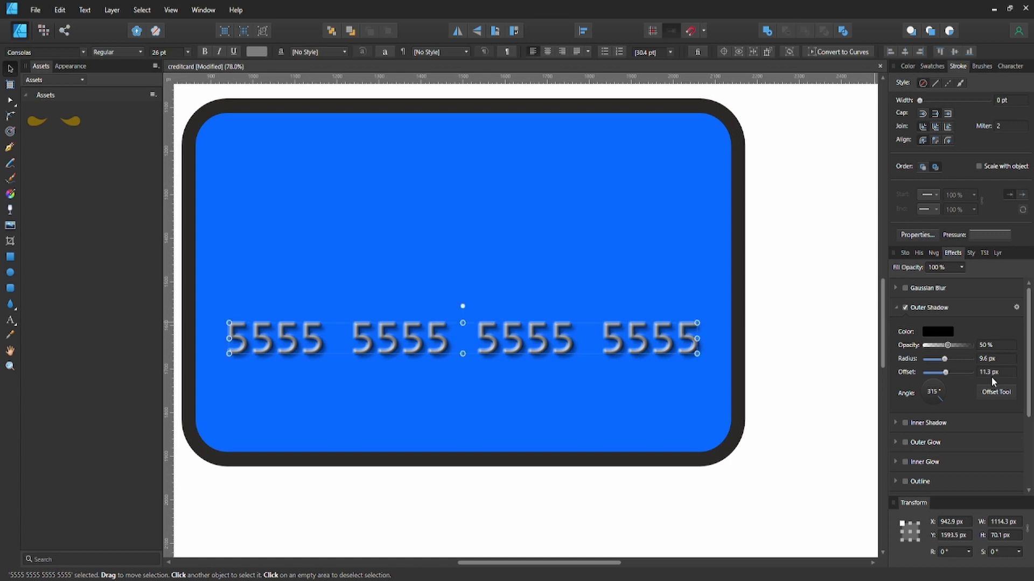
left_click(993, 372)
type("9")
key("Return")
type("10")
key("Return")
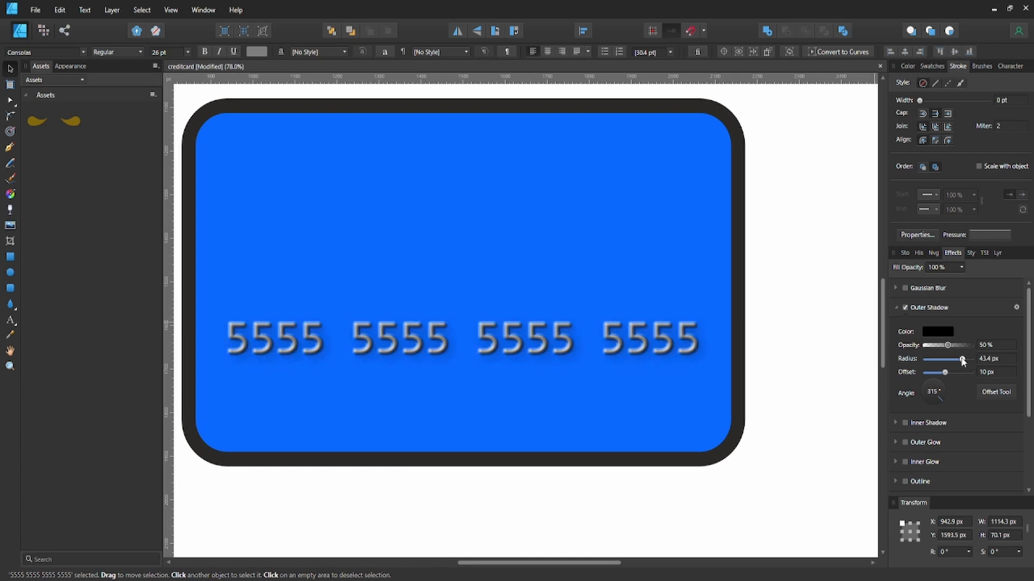
Step: Set the outer shadow's radius to 2 px and deselect the card number
left_click_drag(944, 359, 936, 360)
left_click(990, 360)
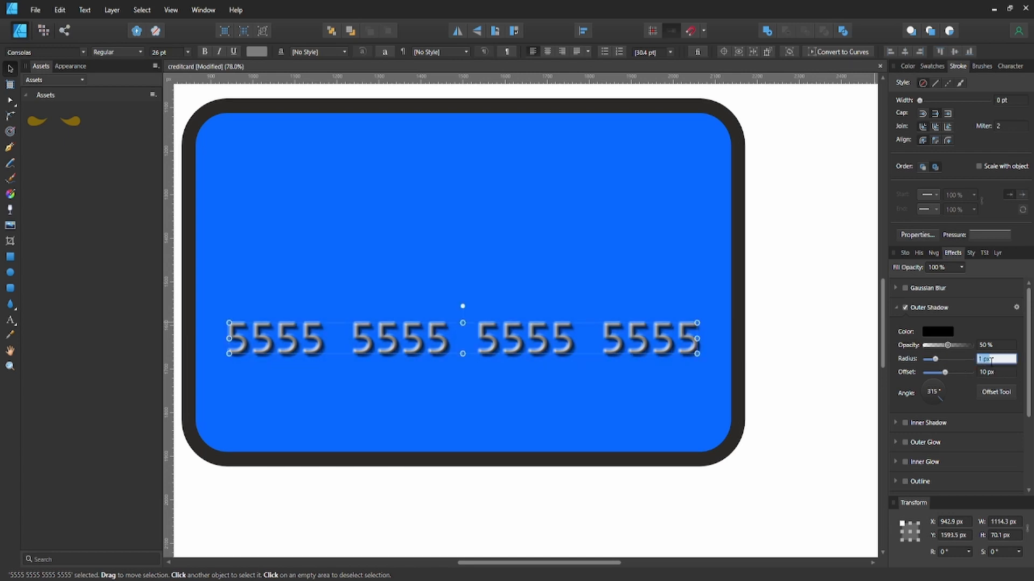
type("2")
key("Return")
left_click(813, 303)
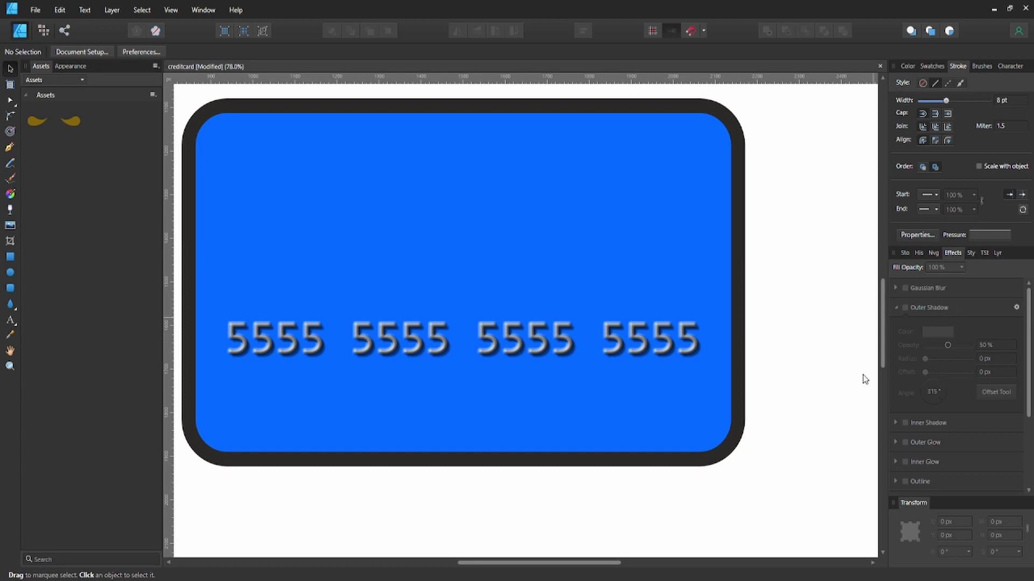
Step: Set the offset of the card number's outer shadow to 6 px and deselect the text
left_click(693, 346)
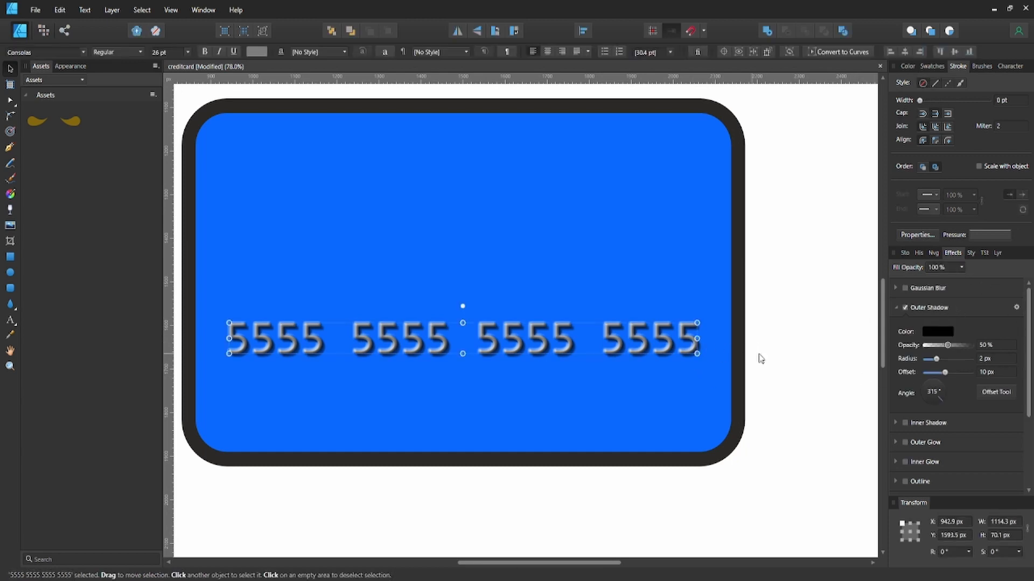
left_click(987, 370)
type("6")
key("Return")
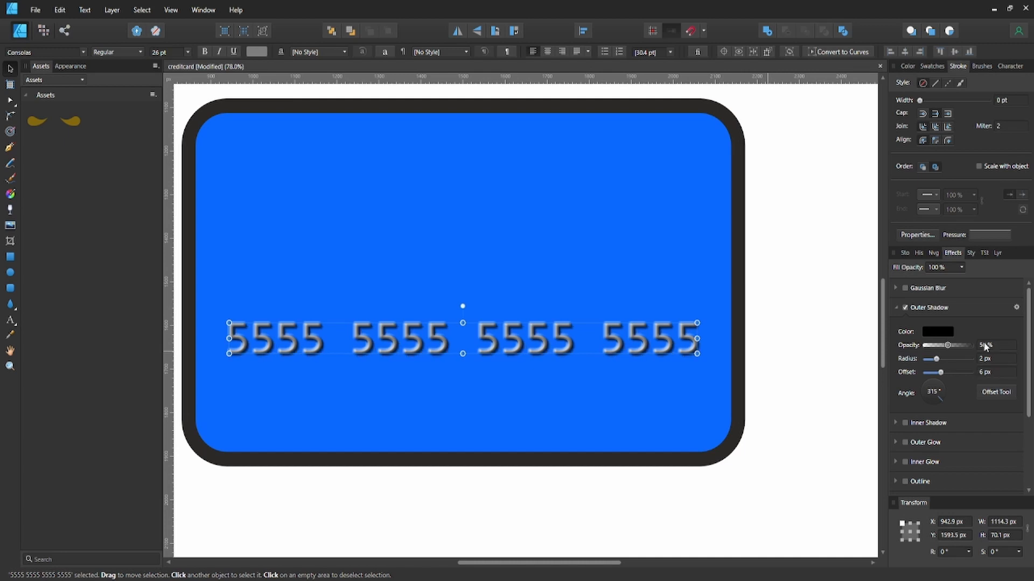
left_click(821, 382)
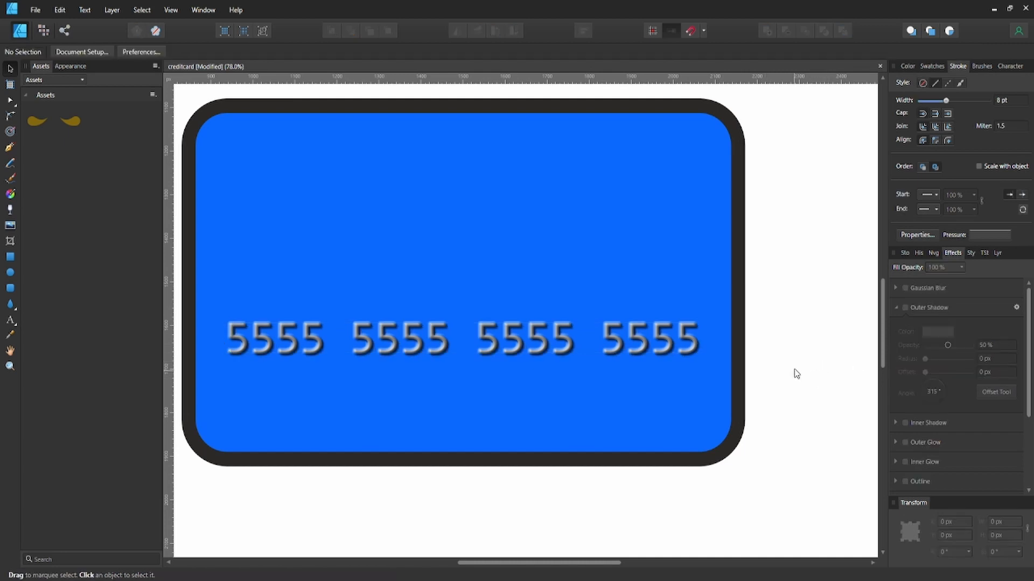
Step: Rename the embossed card number object in the Color layer as Text
scroll(702, 305, "down", 2)
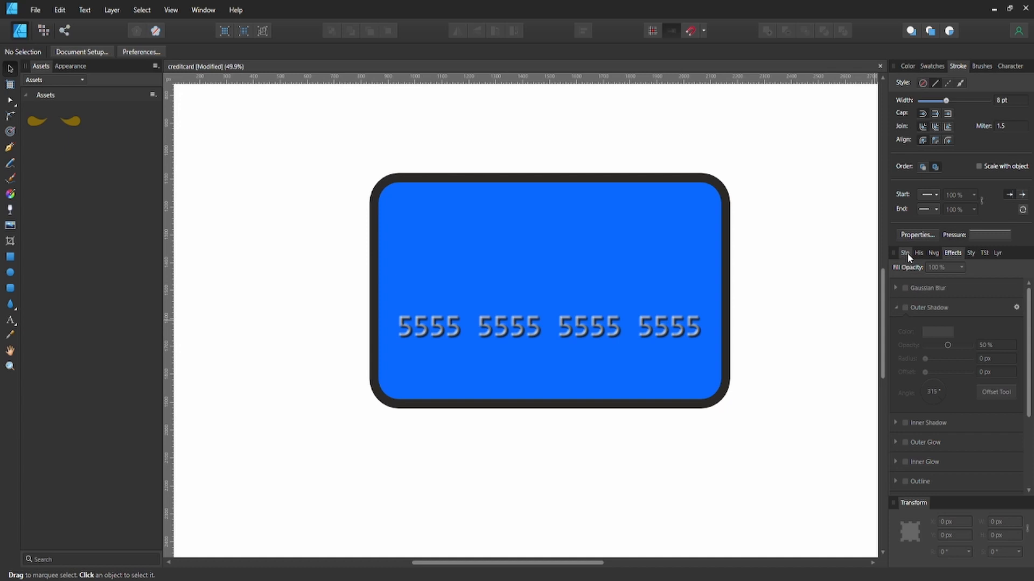
left_click(996, 252)
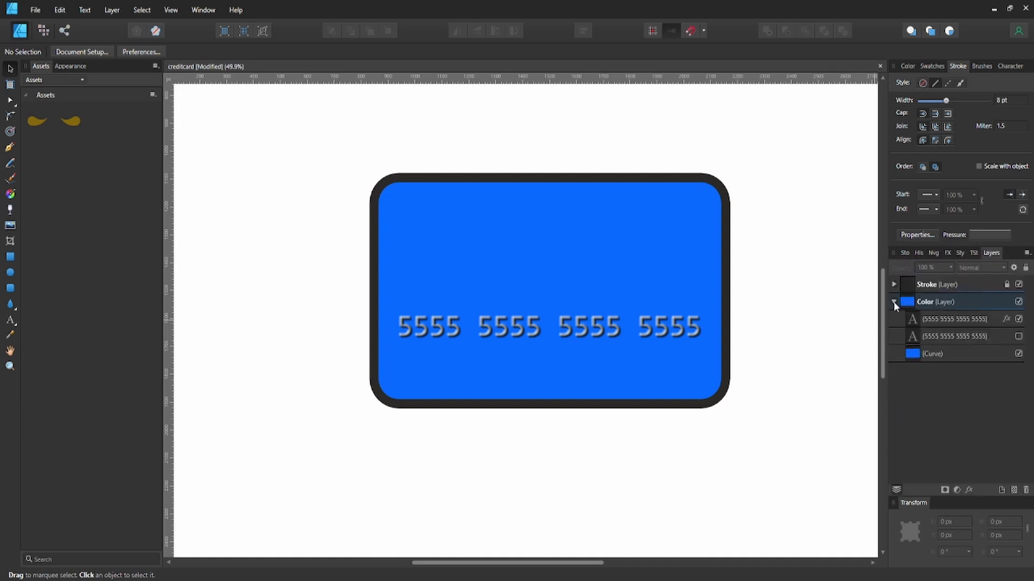
left_click(943, 320)
double_click(943, 321)
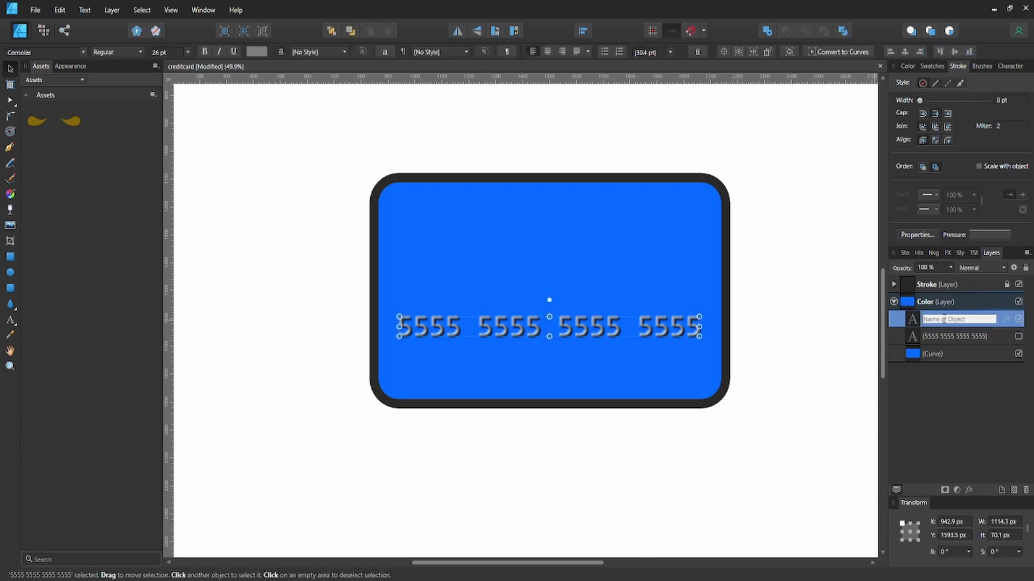
type("Text")
key("Return")
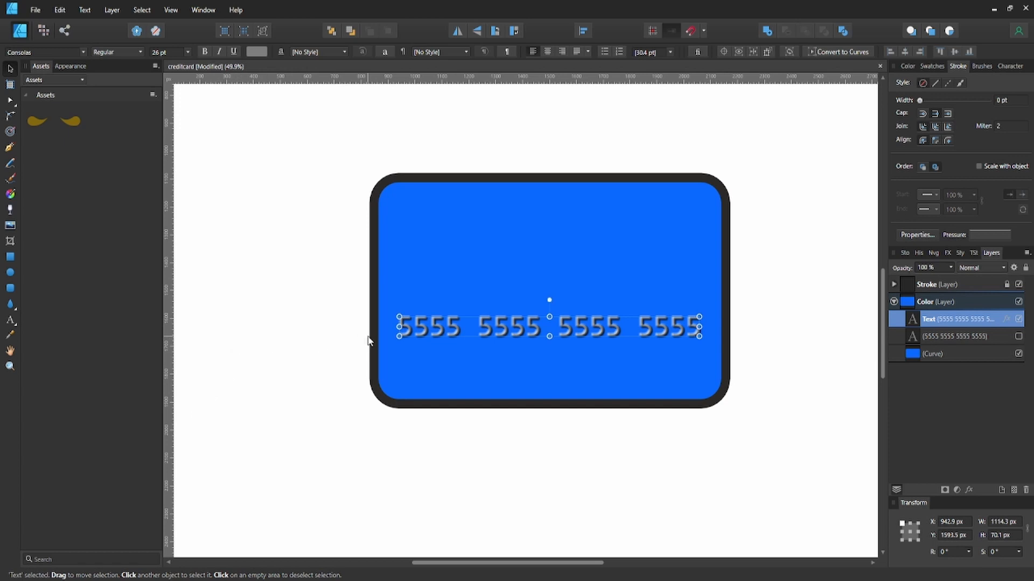
Step: Draw a circle about 136 px wide below the last group of card digits and fill it with red, RGB 255, 66, 66
left_click(10, 272)
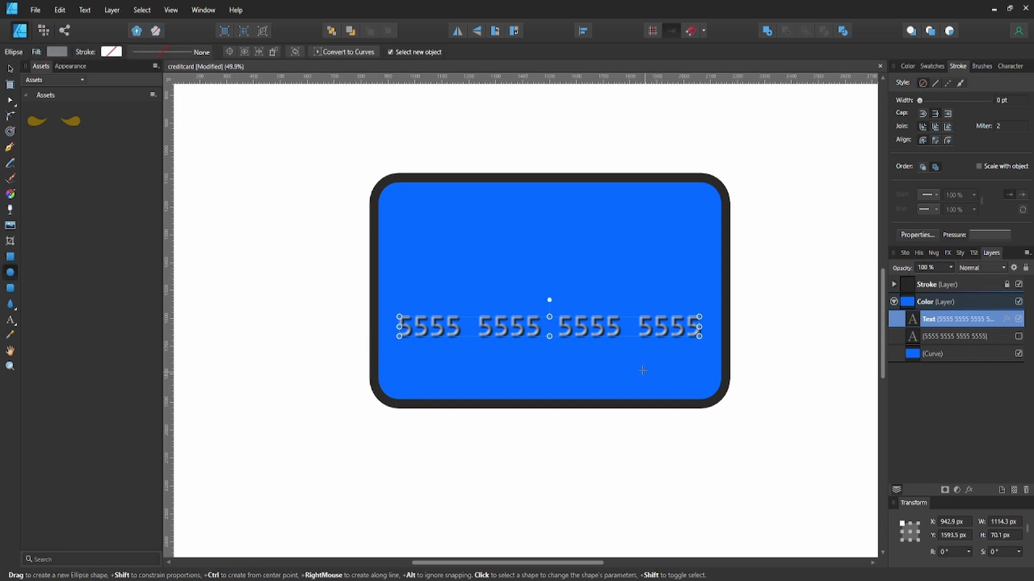
left_click_drag(636, 368, 657, 384)
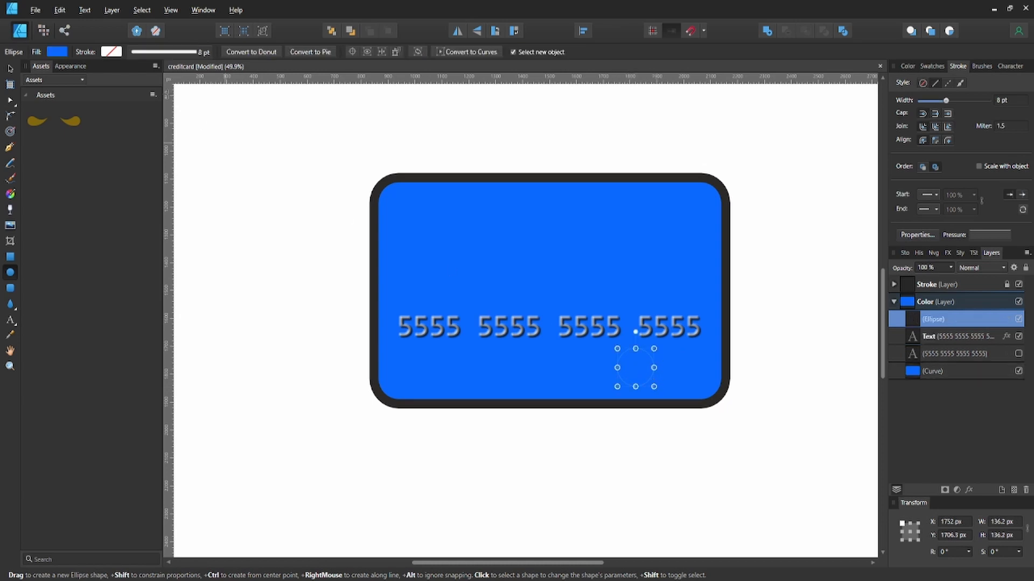
left_click(61, 51)
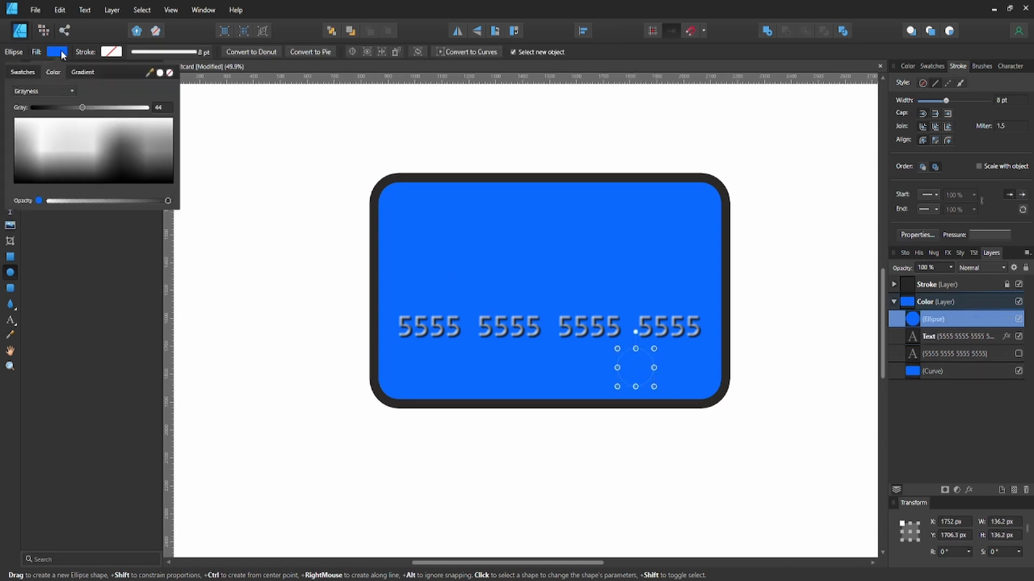
left_click(39, 76)
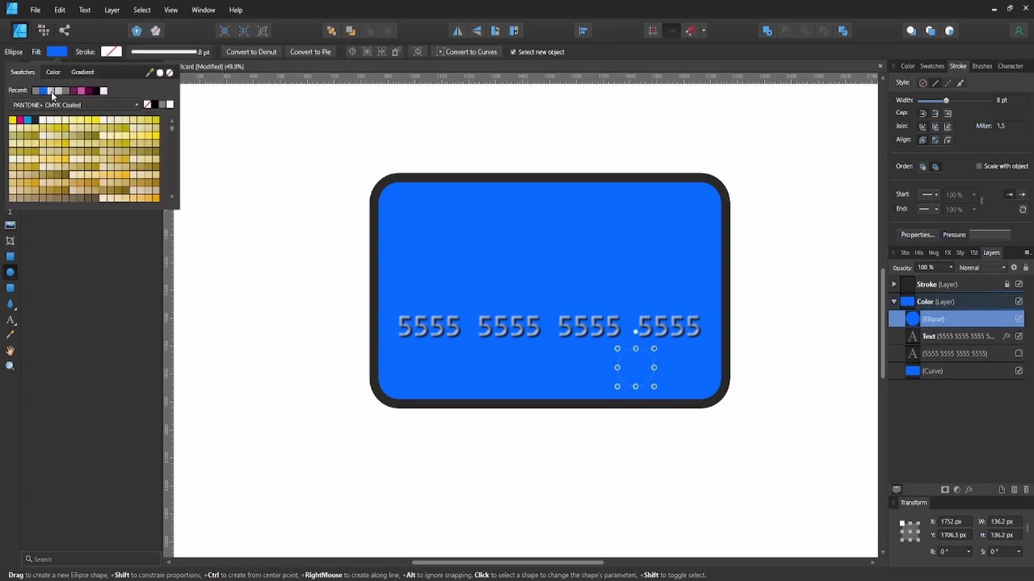
left_click(53, 72)
left_click(47, 89)
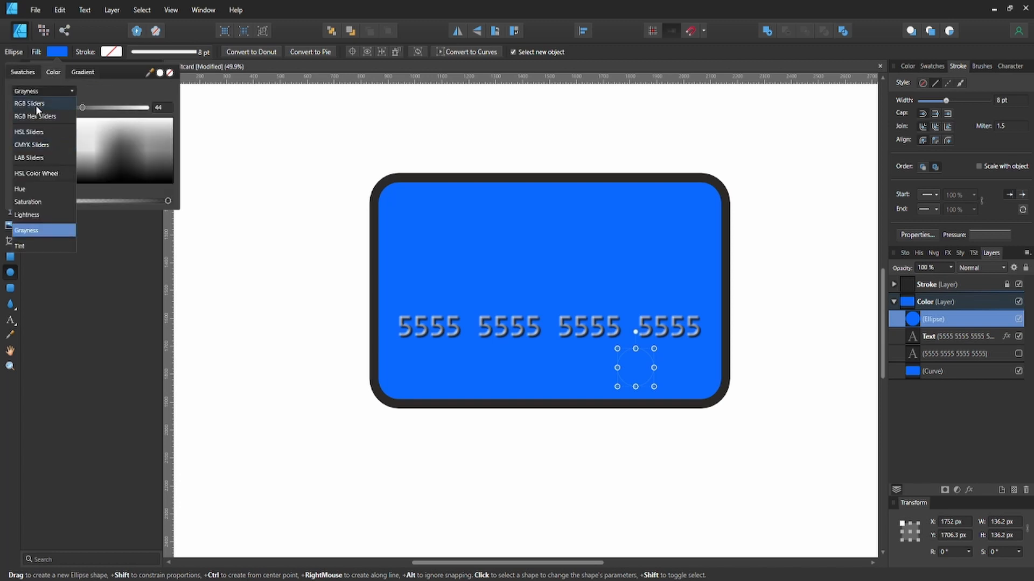
left_click(36, 105)
left_click(14, 164)
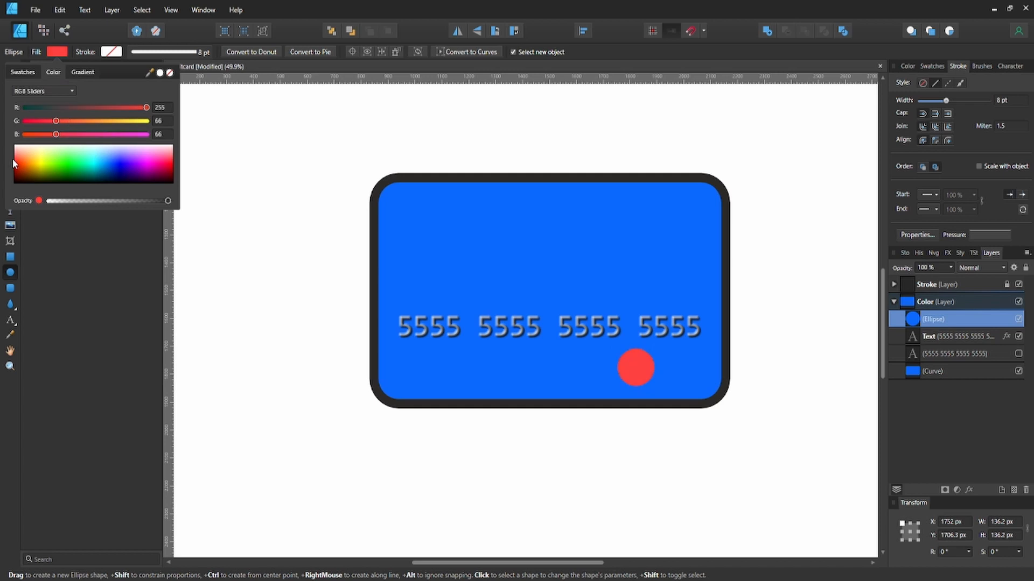
left_click_drag(14, 163, 7, 164)
Step: Show the red circle's fill color as a hex code using RGB Hex Sliders
left_click(71, 91)
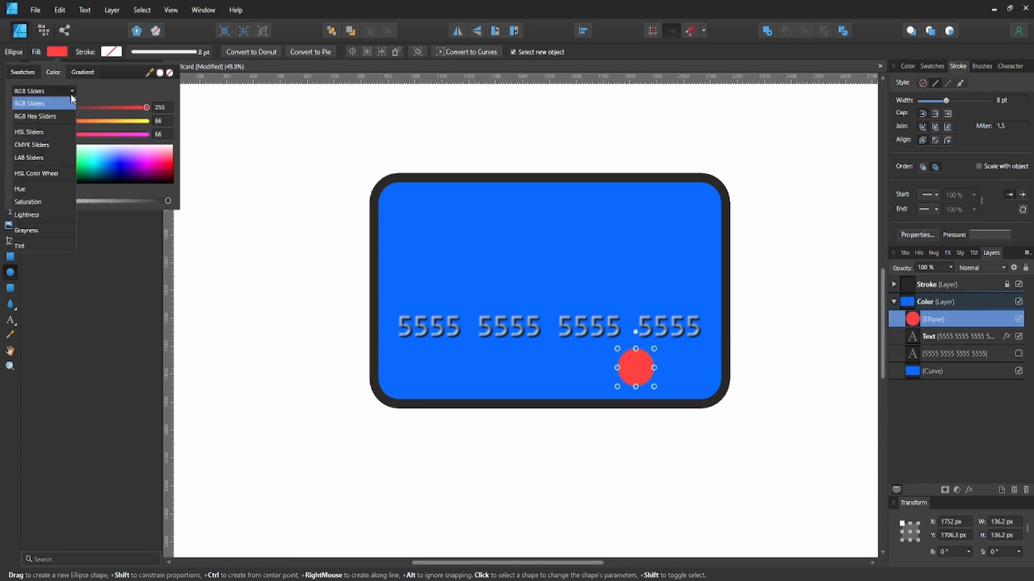
left_click(53, 115)
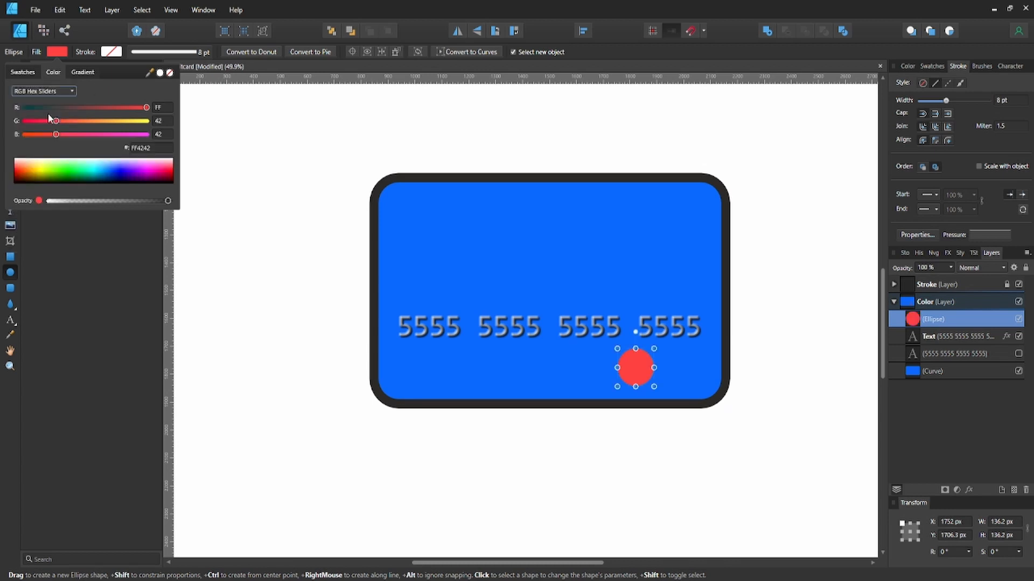
left_click(158, 147)
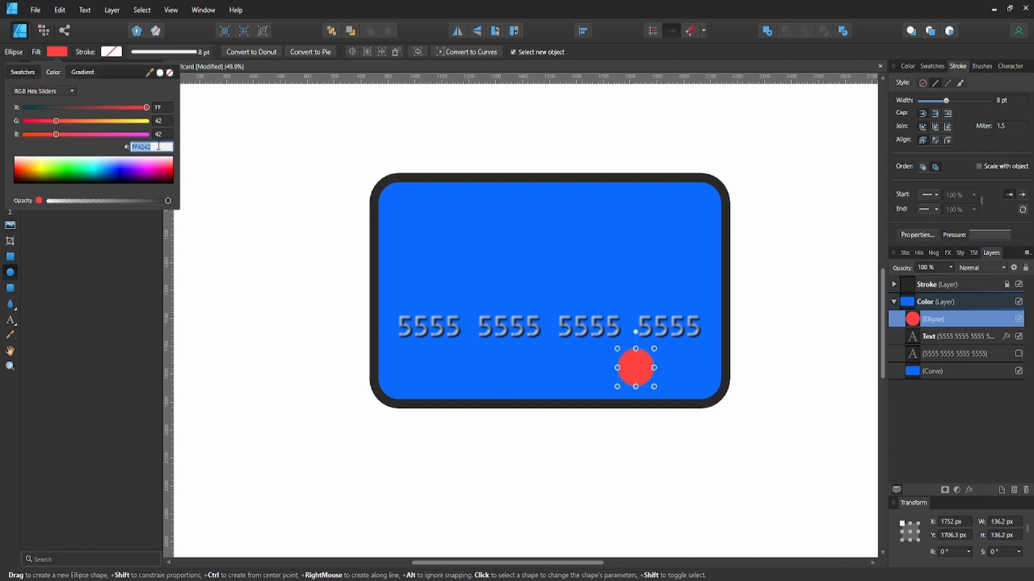
left_click(641, 366)
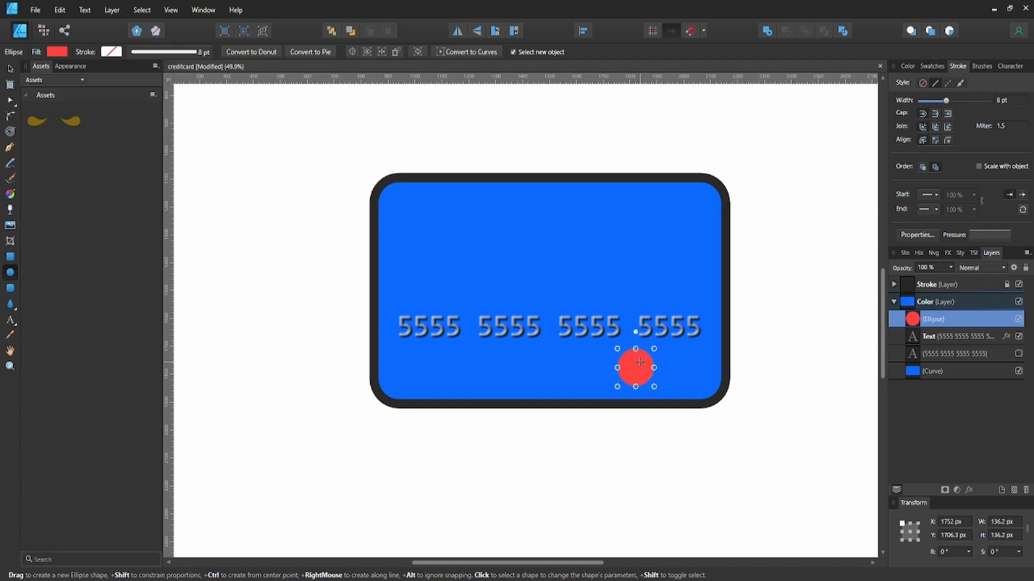
Step: Move the red circle about 60 px to the right and 10 px up on the card
key("v")
left_click_drag(638, 366, 656, 366)
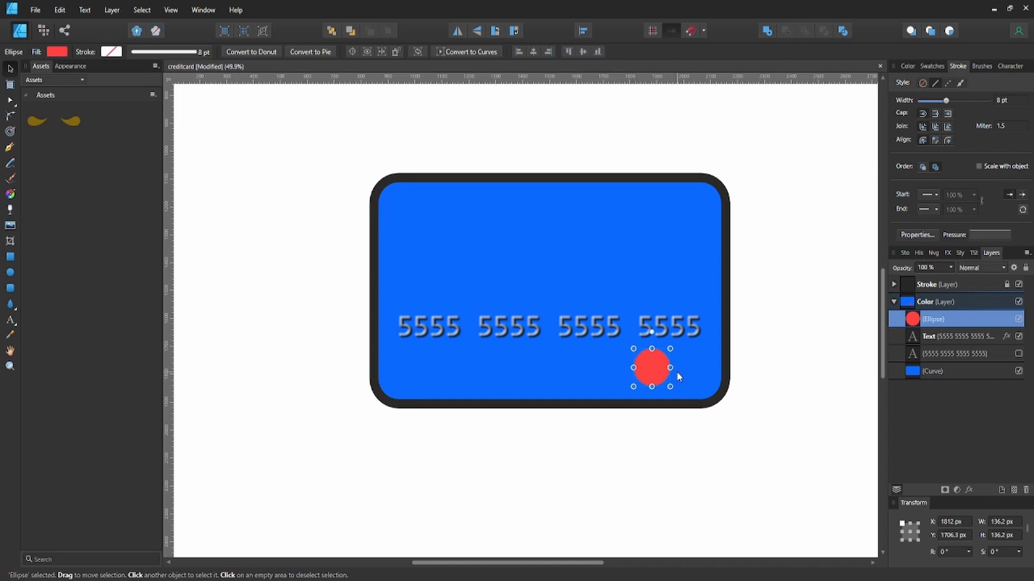
key("shift+Up")
key("alt")
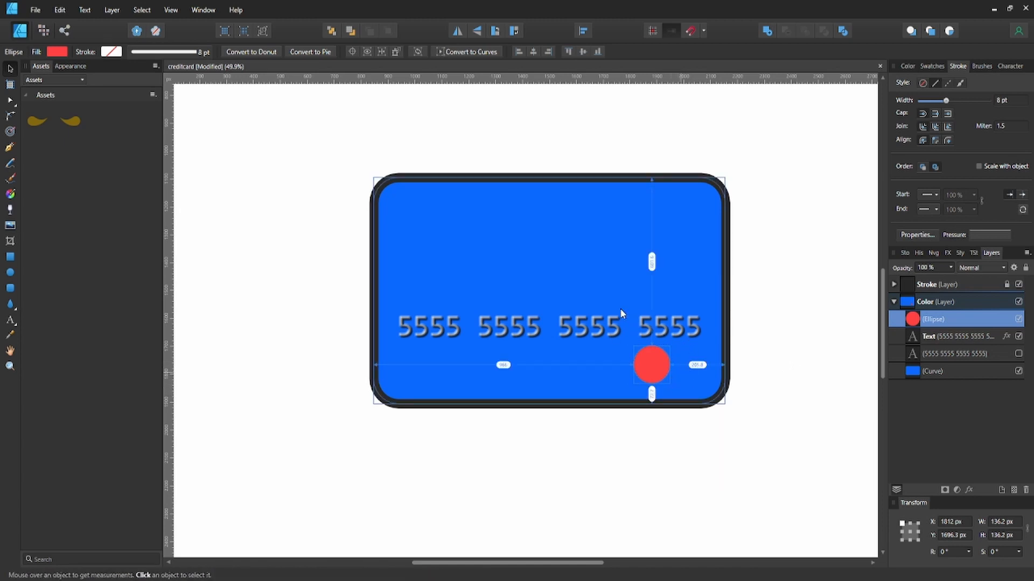
Step: Duplicate the red circle in place and fill the copy with orange, hex FFB142
key("ctrl+j")
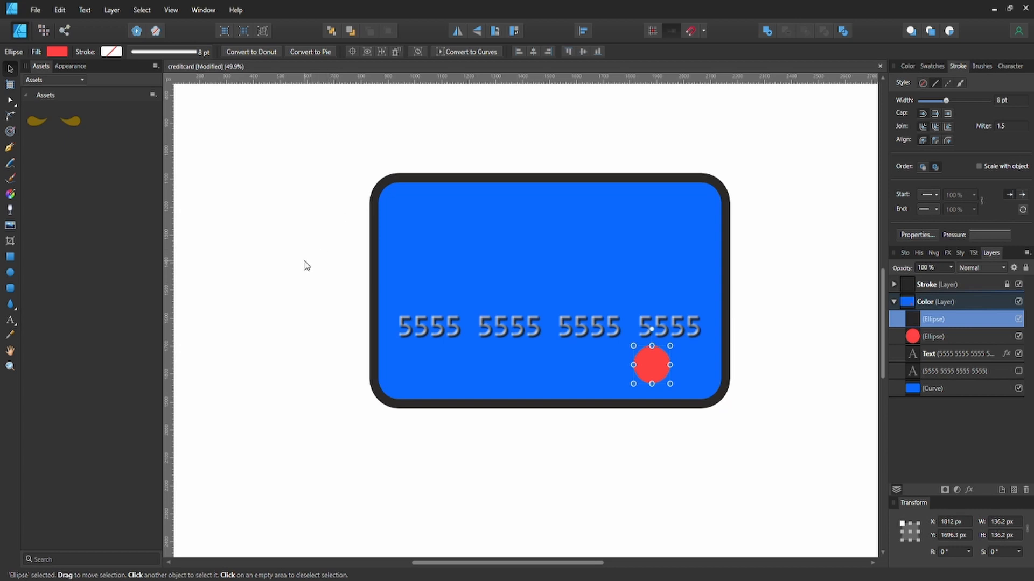
left_click(56, 51)
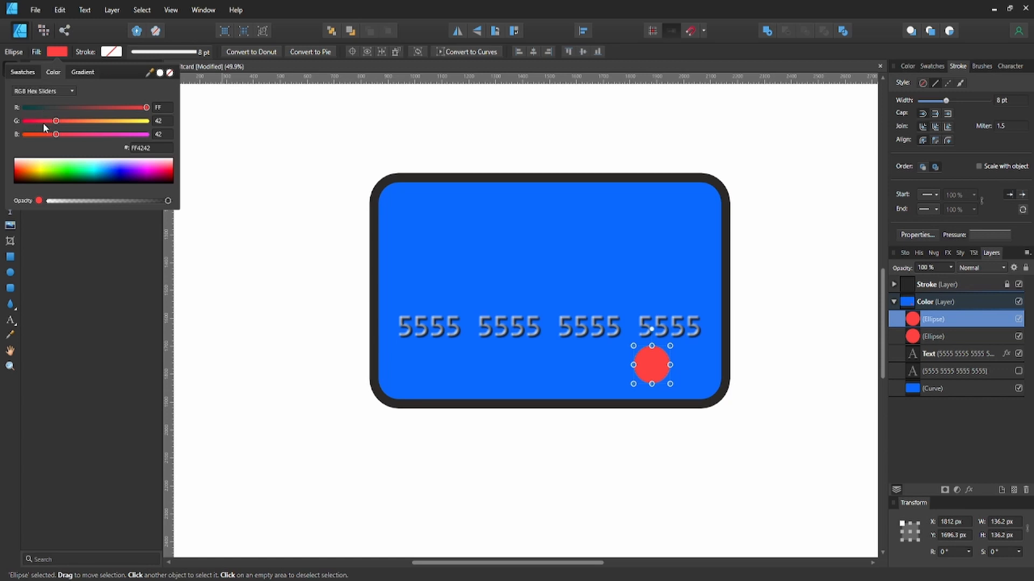
scroll(323, 205, "down", 1)
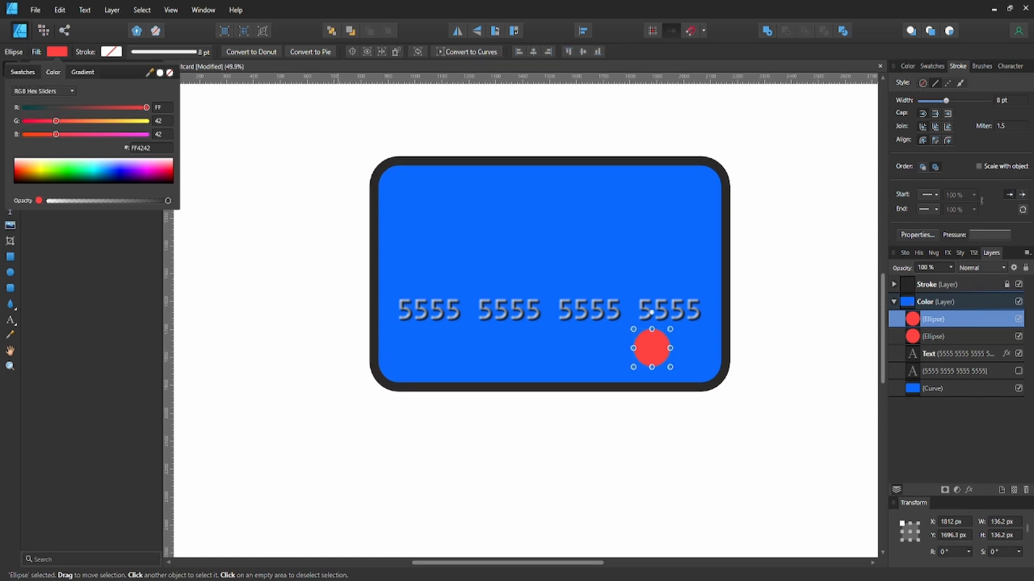
left_click(338, 192)
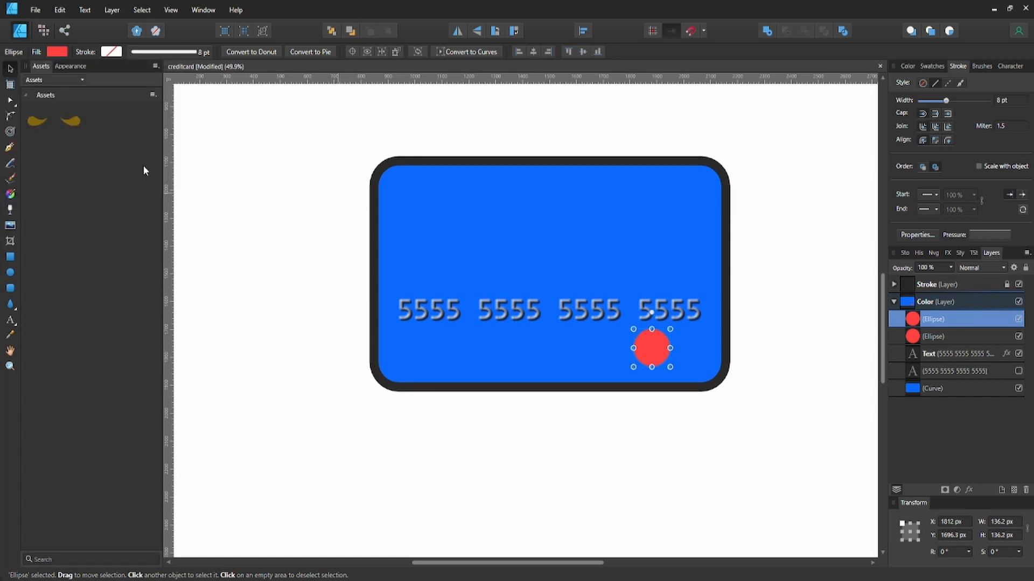
left_click(57, 51)
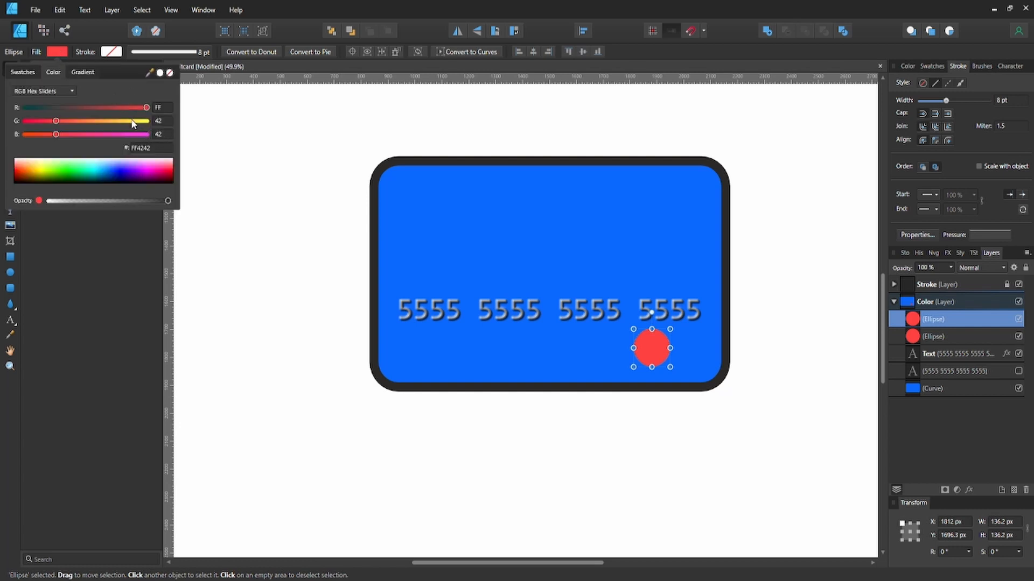
left_click(105, 121)
left_click_drag(105, 122, 110, 122)
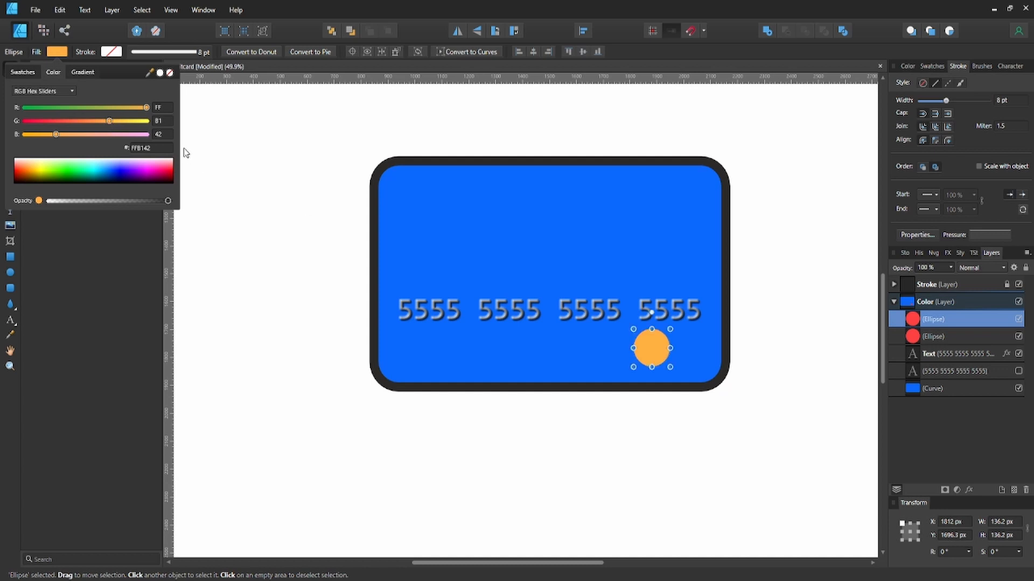
Step: Move the orange circle about 90 px horizontally to the right so it partly overlaps the red circle
left_click(650, 356)
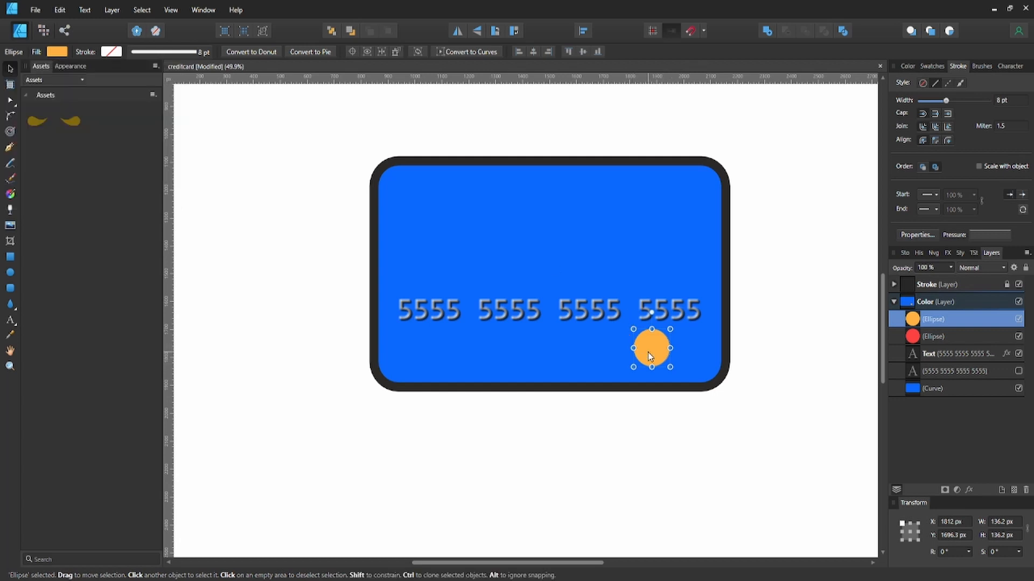
left_click_drag(650, 356, 674, 355)
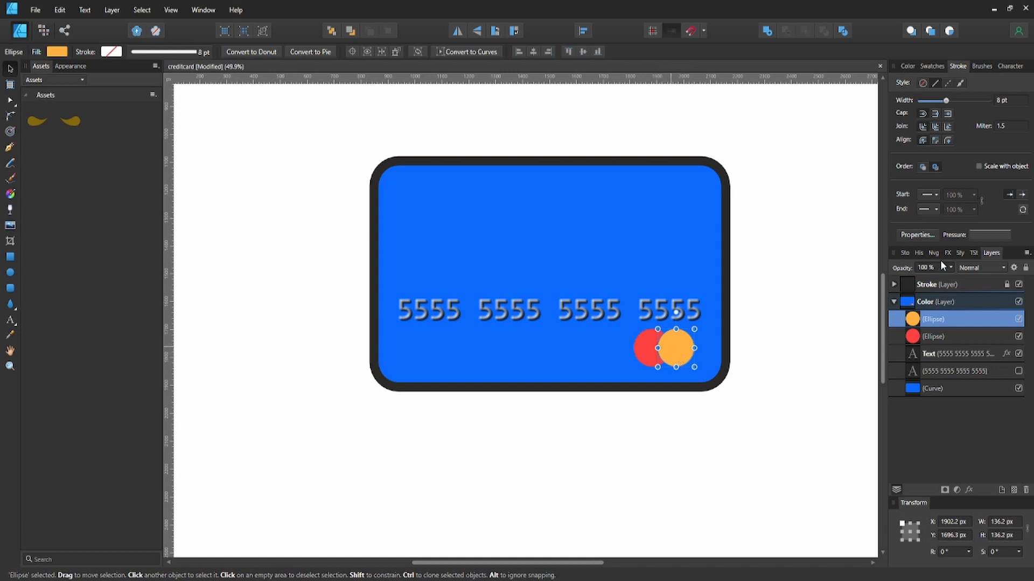
left_click(969, 266)
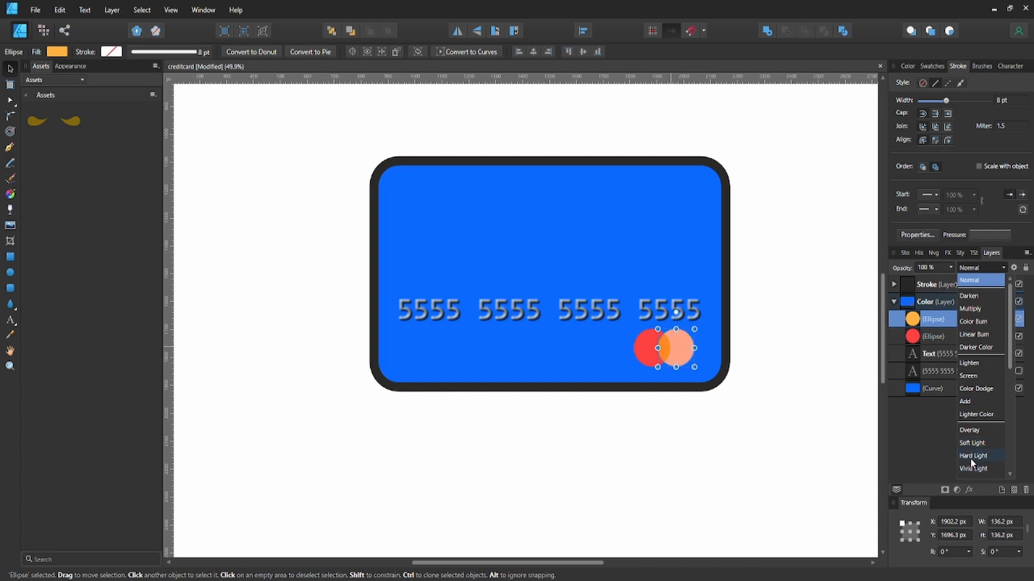
left_click(795, 434)
left_click(795, 434)
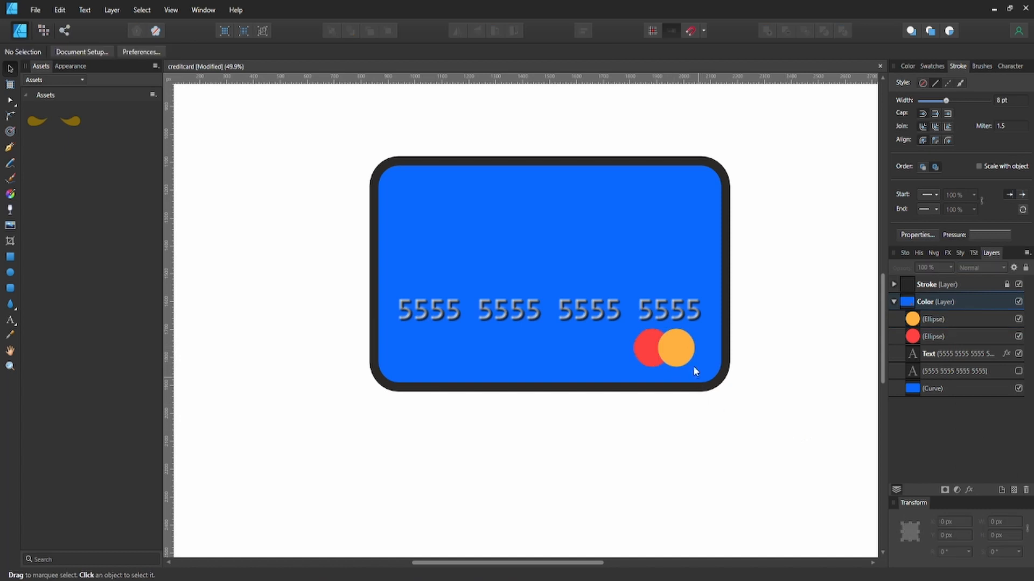
Step: Duplicate the orange and red circles and intersect the copies into a single shape covering their overlap
left_click(681, 359)
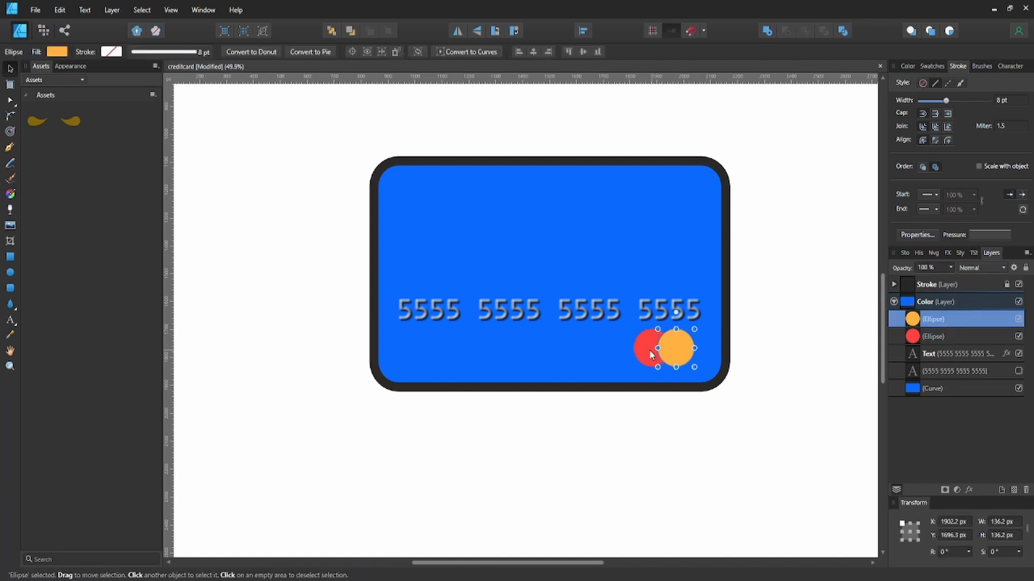
left_click(652, 354, "shift")
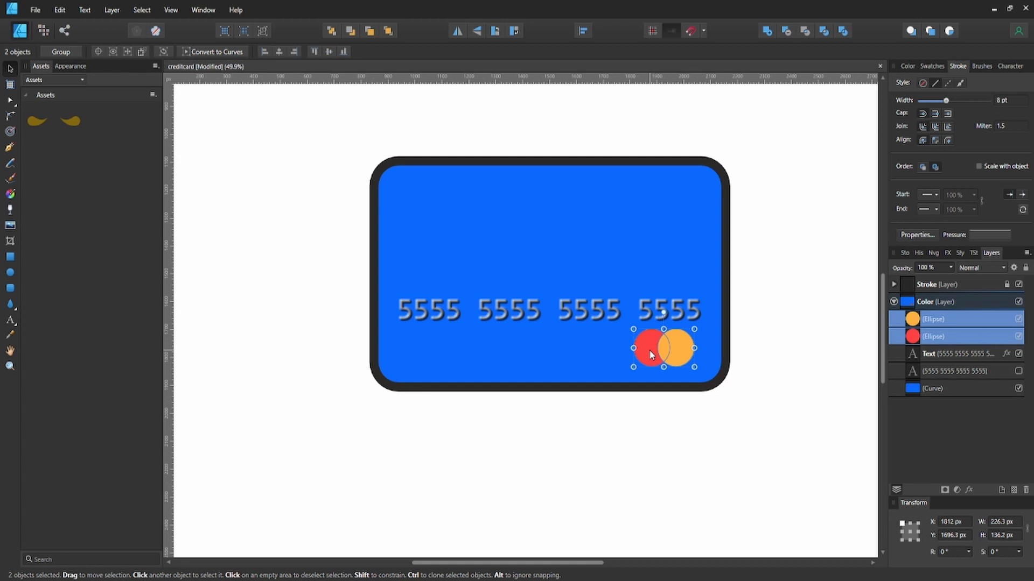
key("ctrl+j")
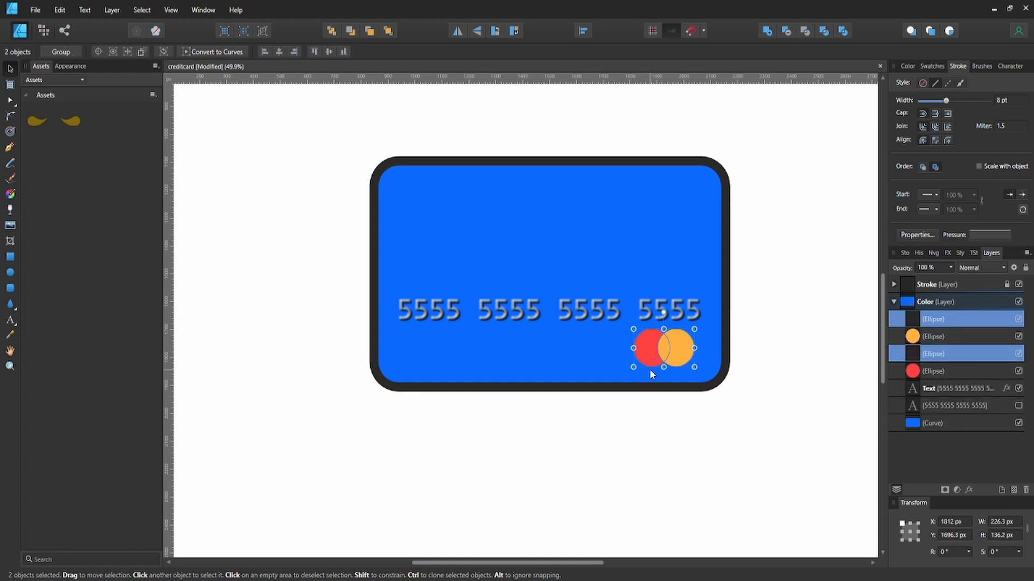
left_click(805, 31)
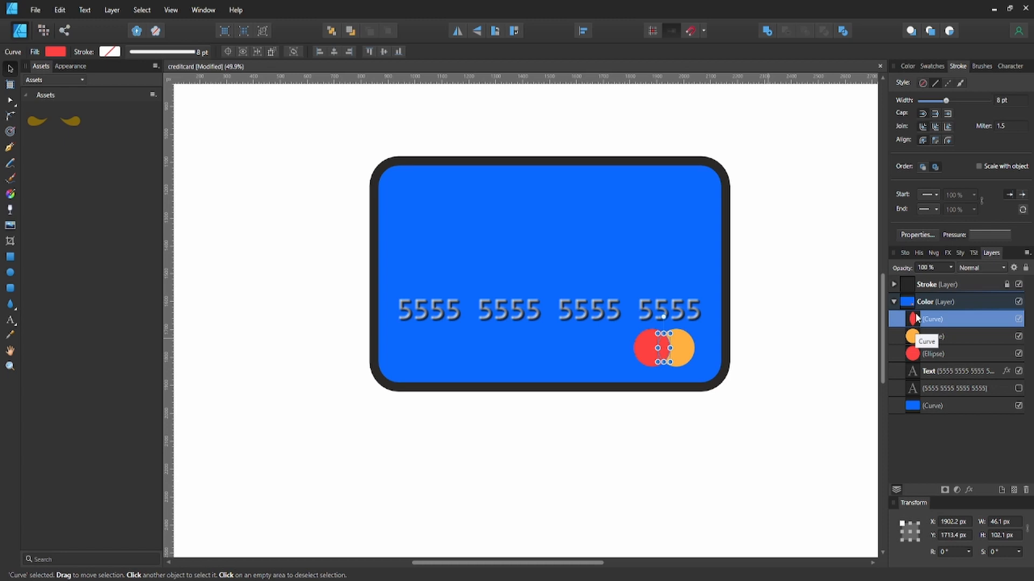
Step: Set the blend mode of the logo's overlap shape to Color Burn
left_click(966, 268)
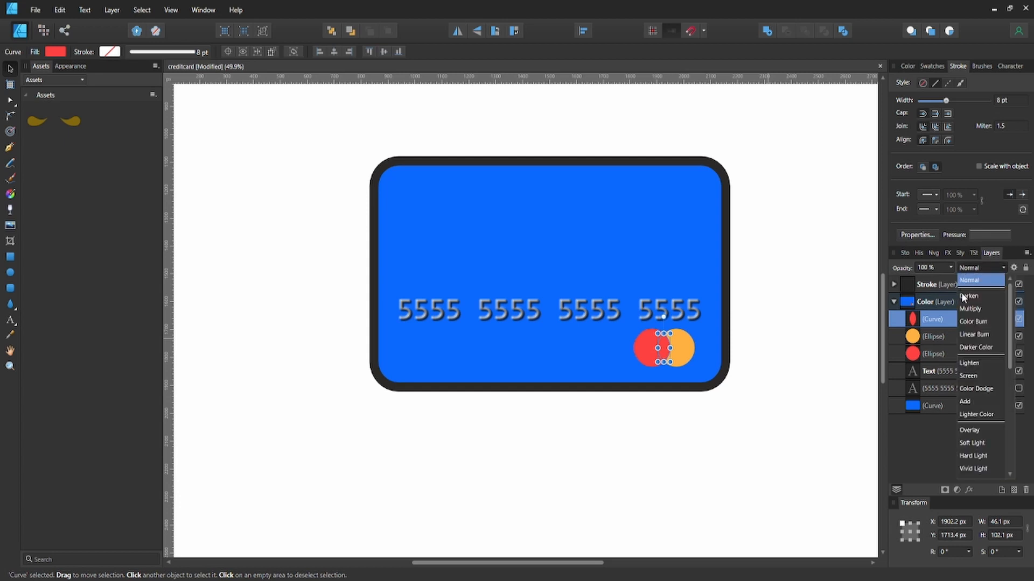
left_click(972, 322)
left_click(980, 267)
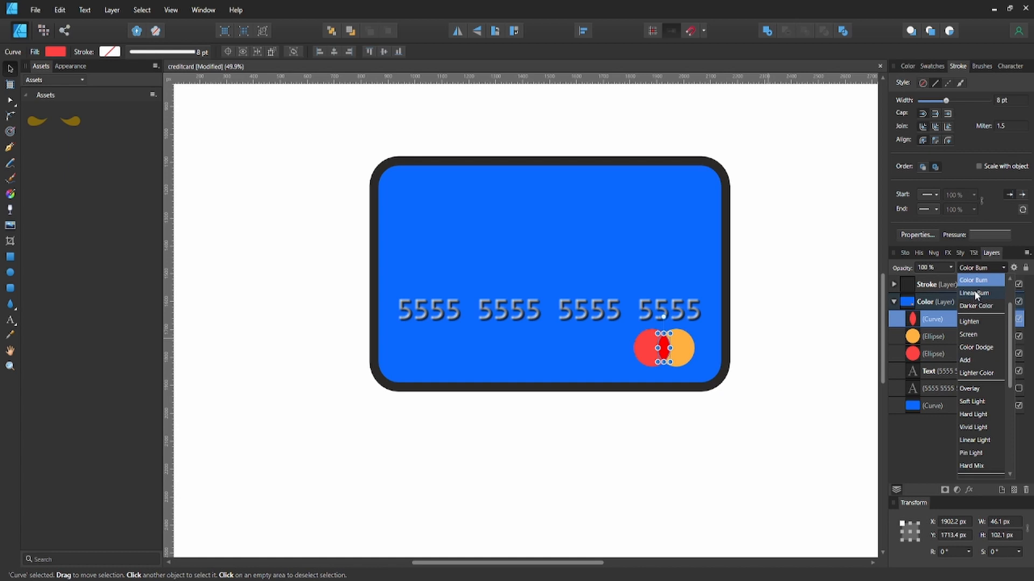
left_click(912, 281)
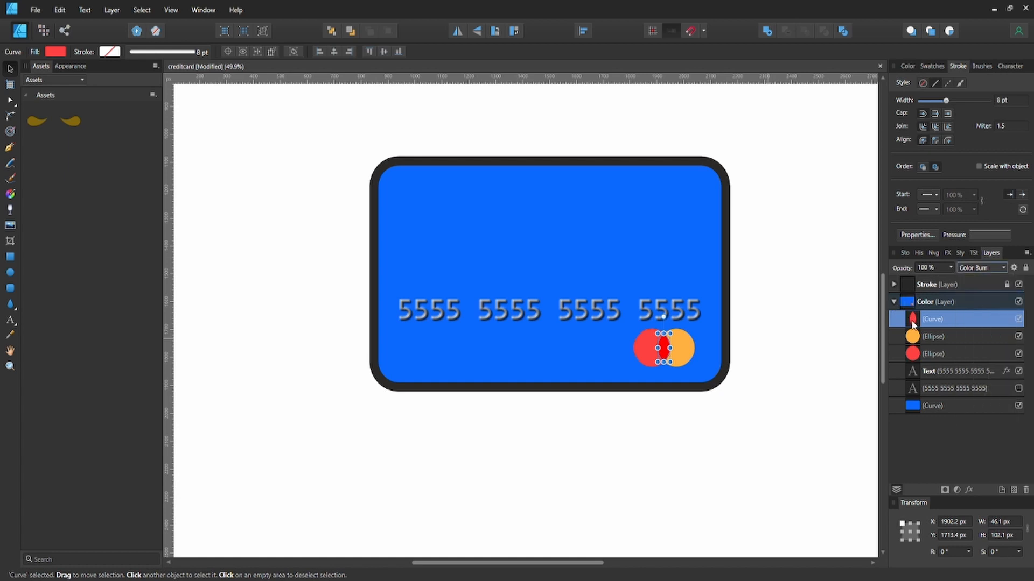
Step: Fill the overlap shape with the recently used orange of the second circle
left_click(53, 54)
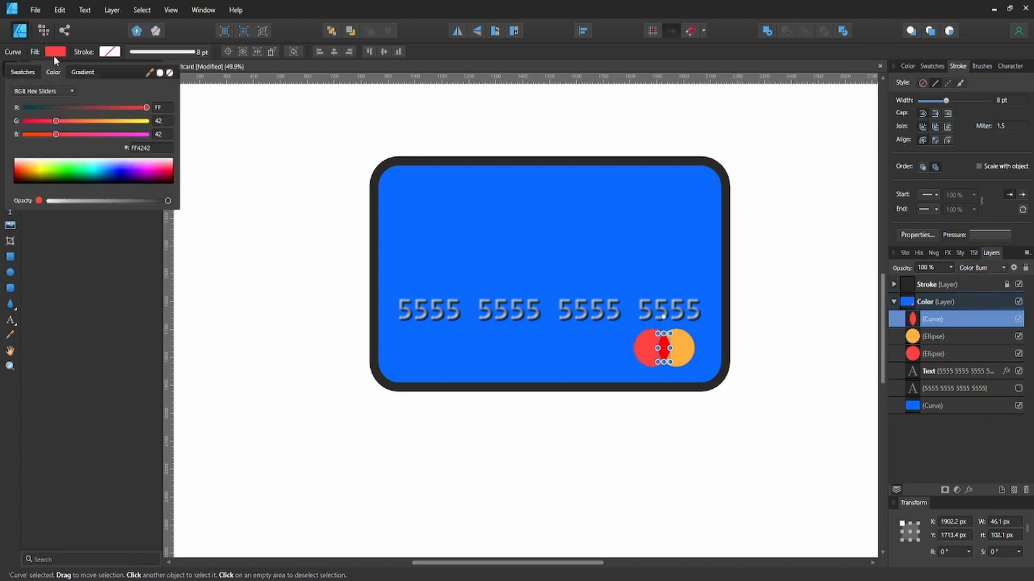
left_click(24, 73)
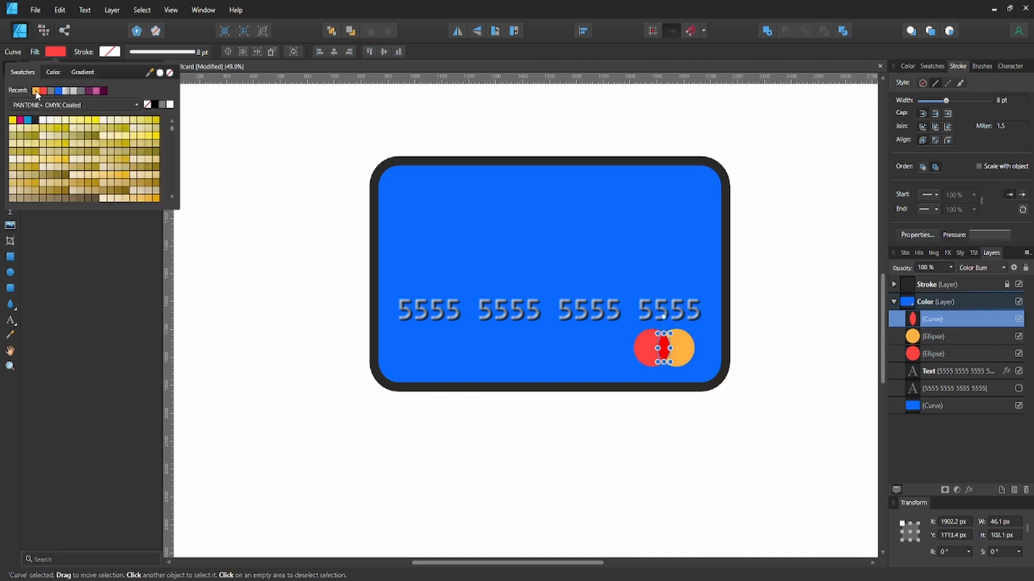
left_click(36, 92)
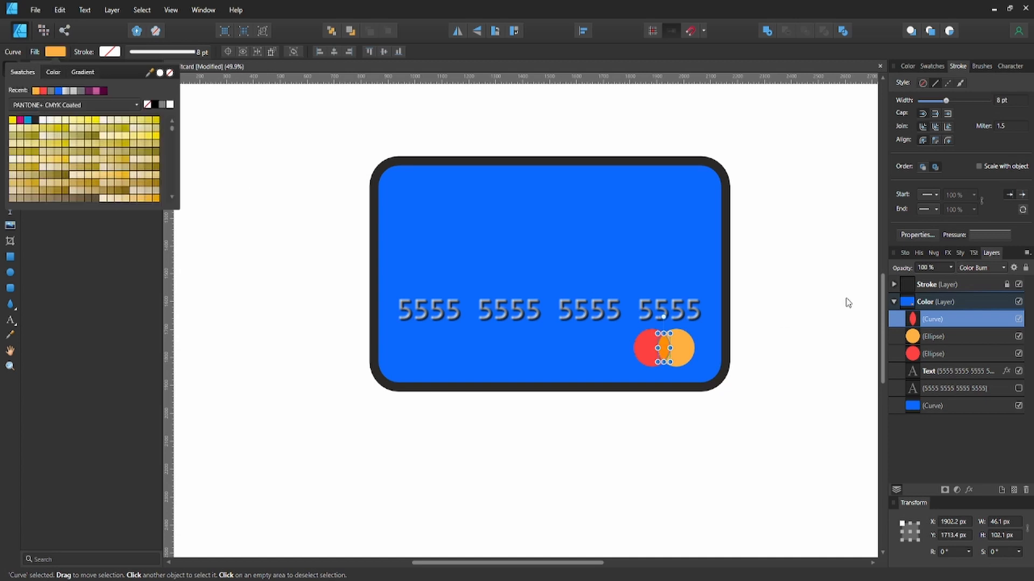
left_click(971, 268)
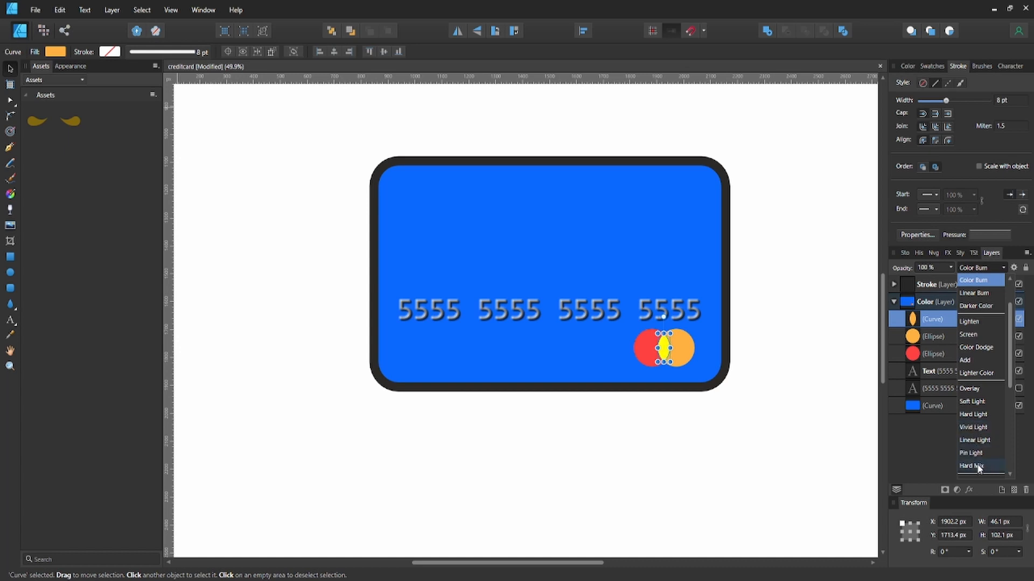
scroll(976, 468, "down", 3)
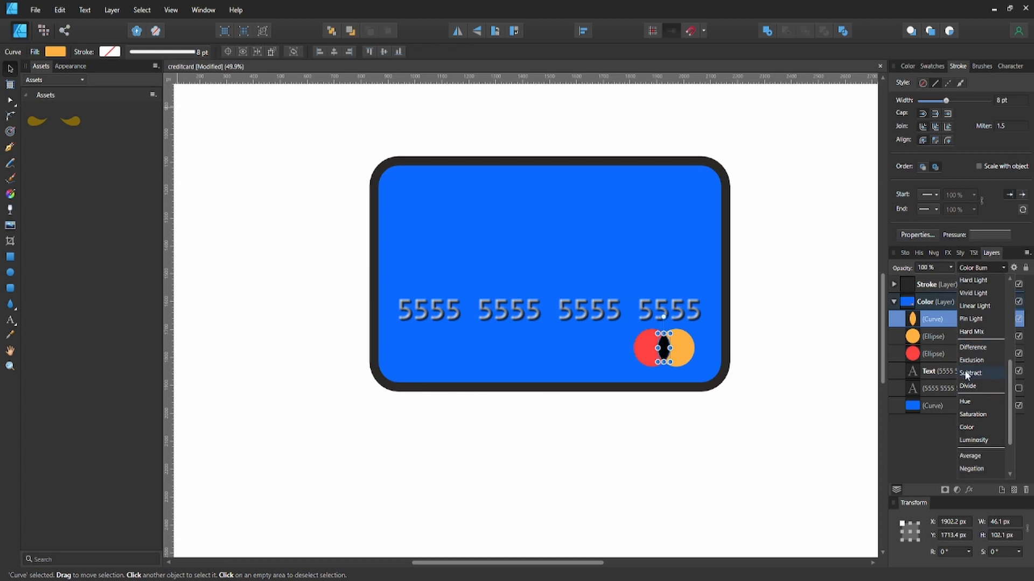
scroll(965, 372, "down", 3)
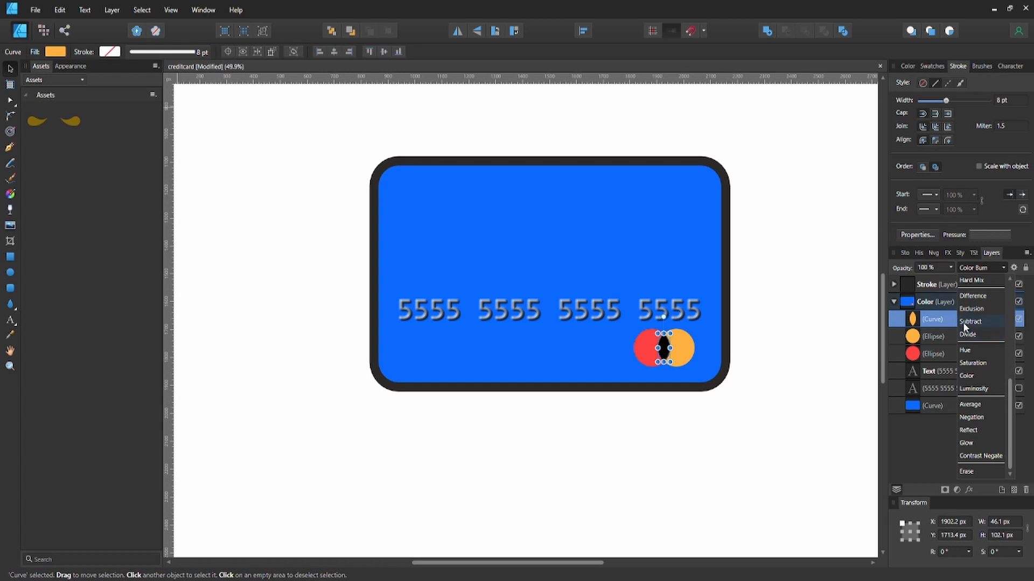
scroll(966, 320, "up", 4)
scroll(966, 318, "up", 1)
left_click(915, 337)
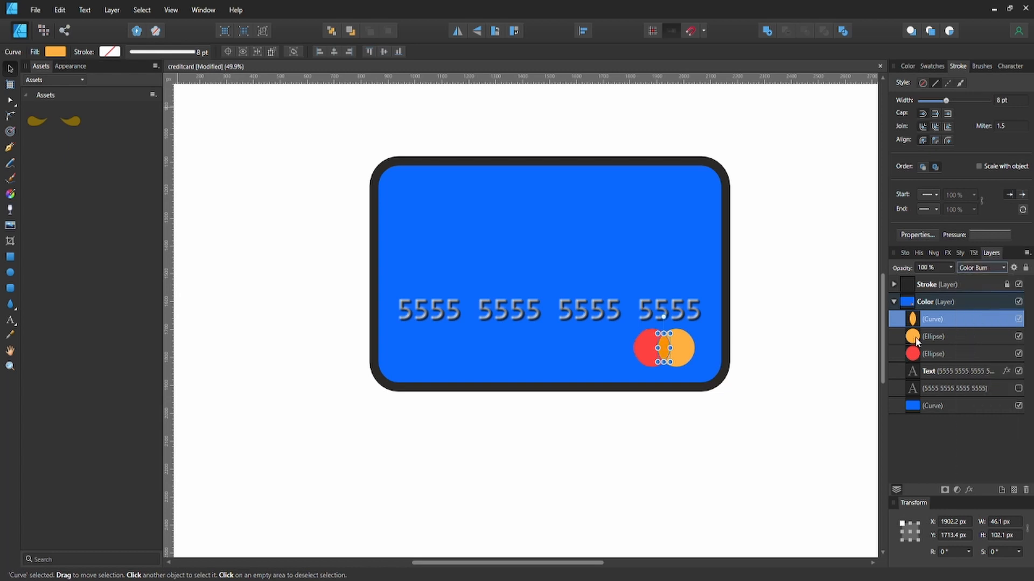
Step: Reorder the logo's layers with the overlap shape on top, the red circle below it and the orange circle beneath both
left_click_drag(945, 324, 941, 347)
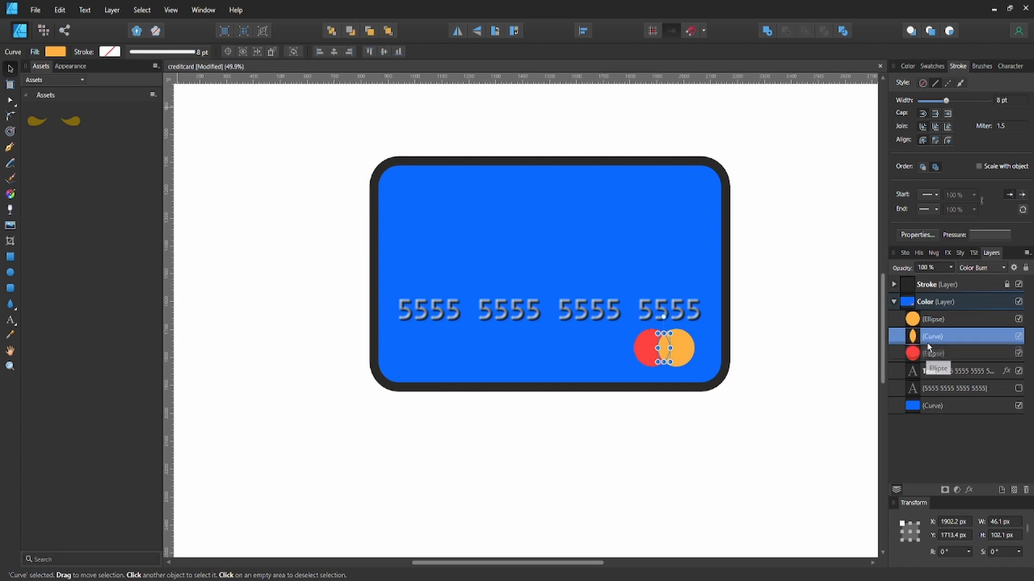
left_click_drag(927, 338, 927, 314)
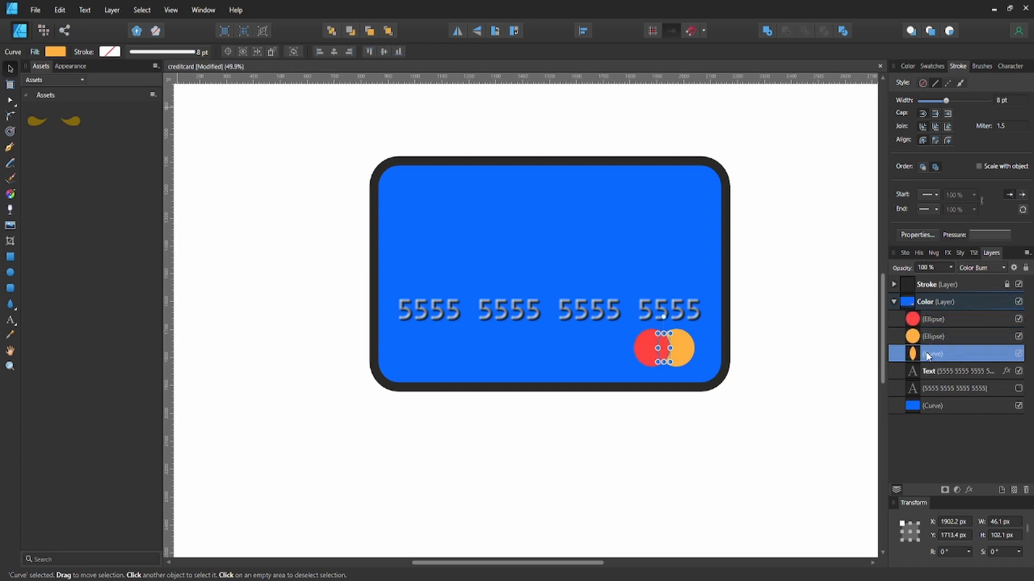
left_click_drag(928, 350, 930, 318)
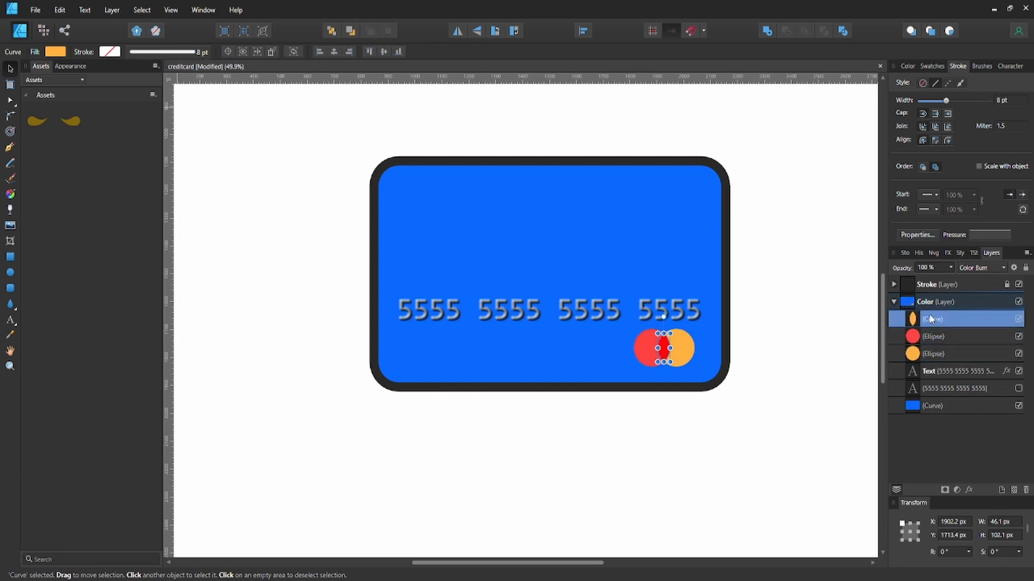
Step: Set the blend mode of the logo's overlap shape to Hard Light
left_click(967, 266)
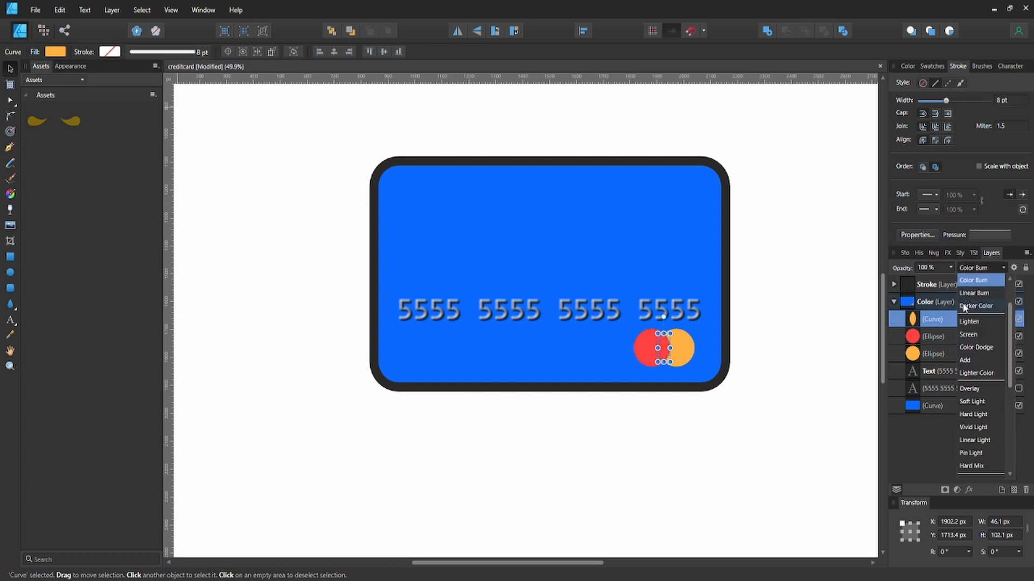
scroll(965, 292, "up", 2)
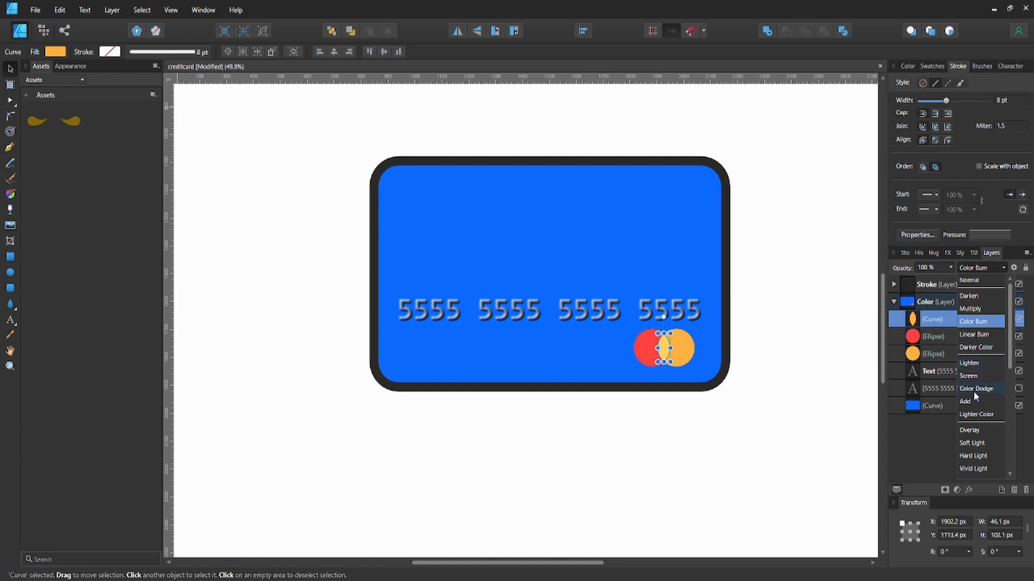
left_click(973, 454)
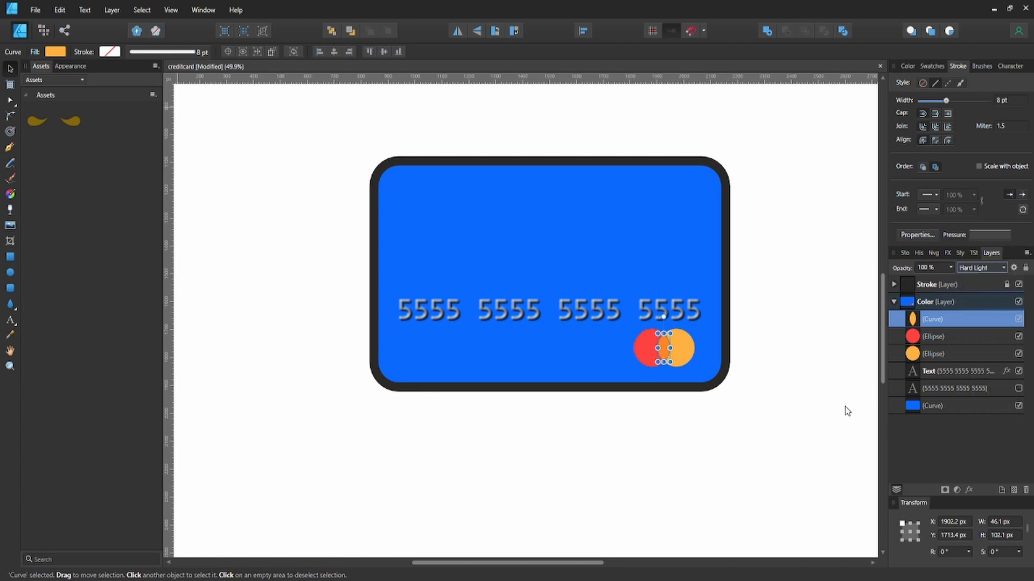
left_click(760, 380)
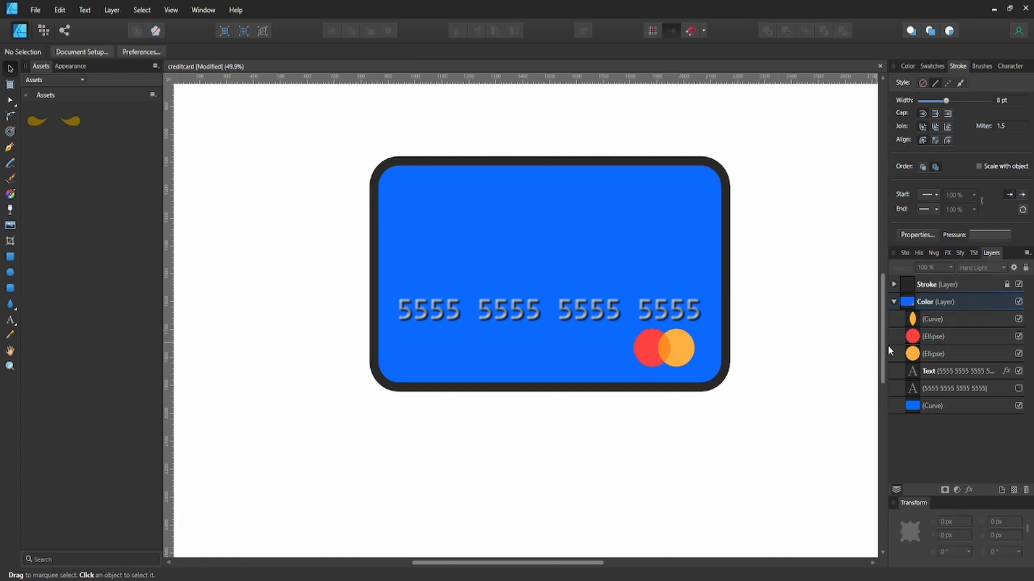
Step: Try 50% opacity on the overlap shape and return it to 100%
left_click(914, 323)
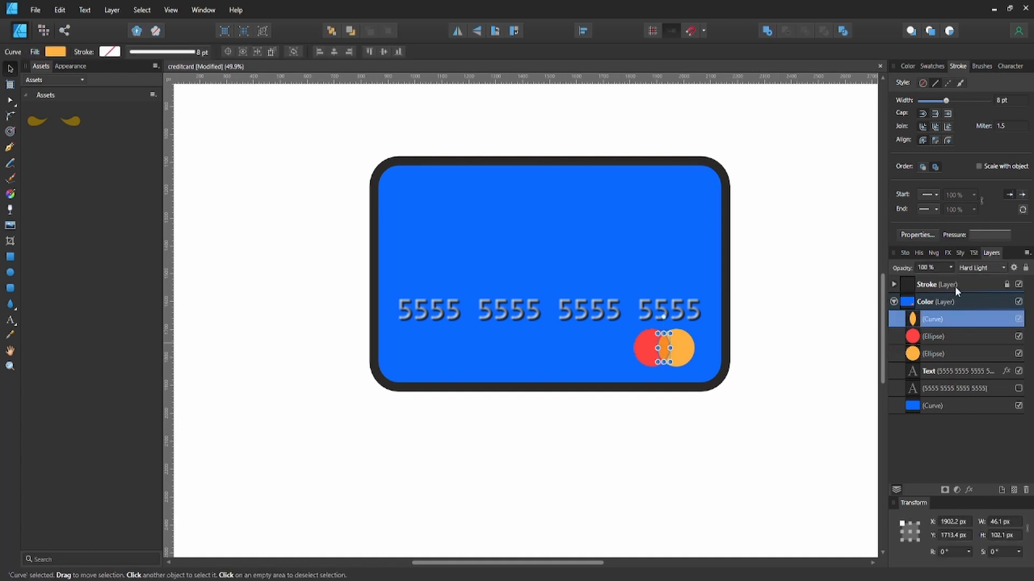
left_click(950, 268)
type("50")
key("Return")
type("100")
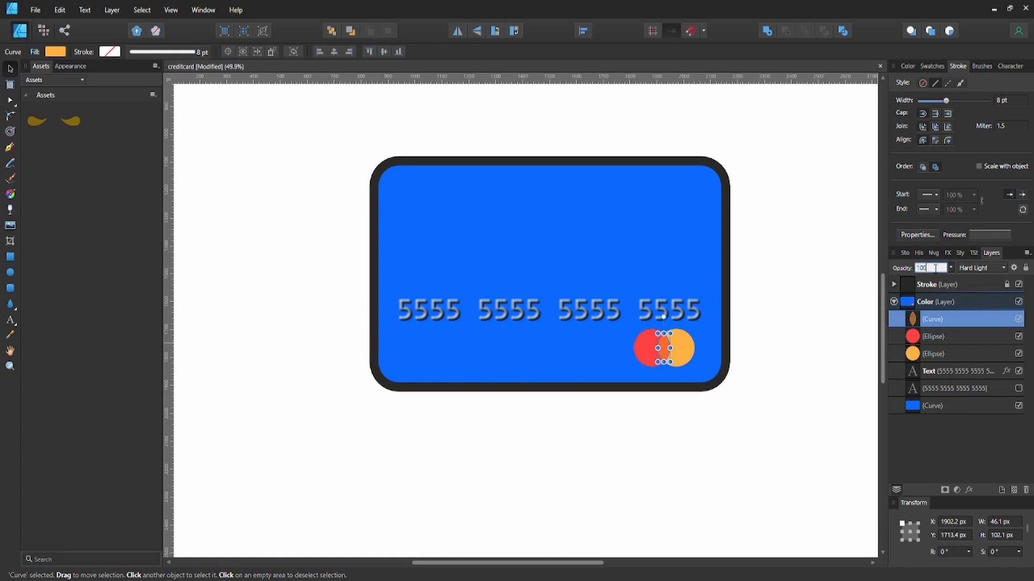
key("Return")
left_click(748, 347)
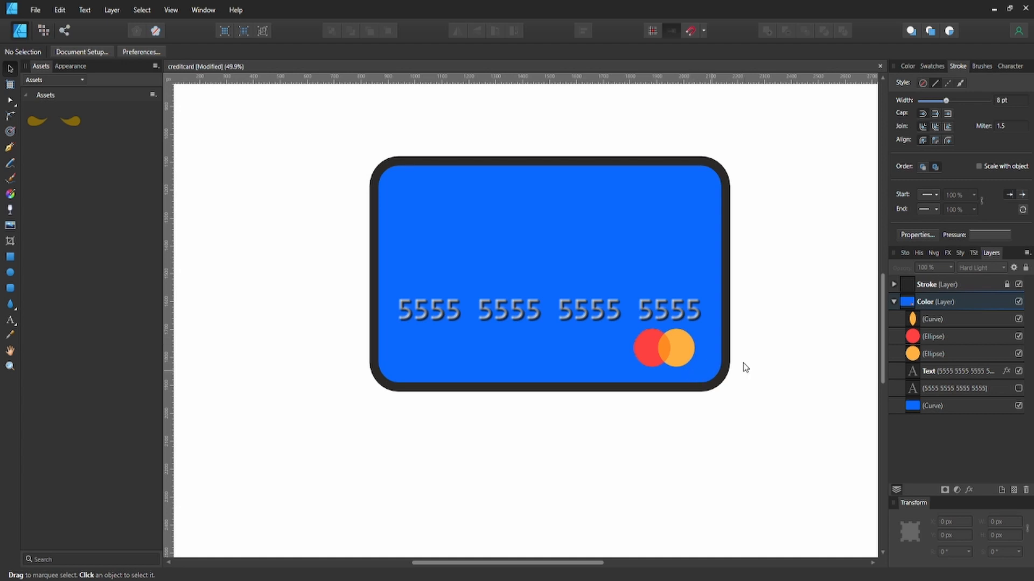
Step: Group the overlap shape with the red and orange circles
left_click(926, 317)
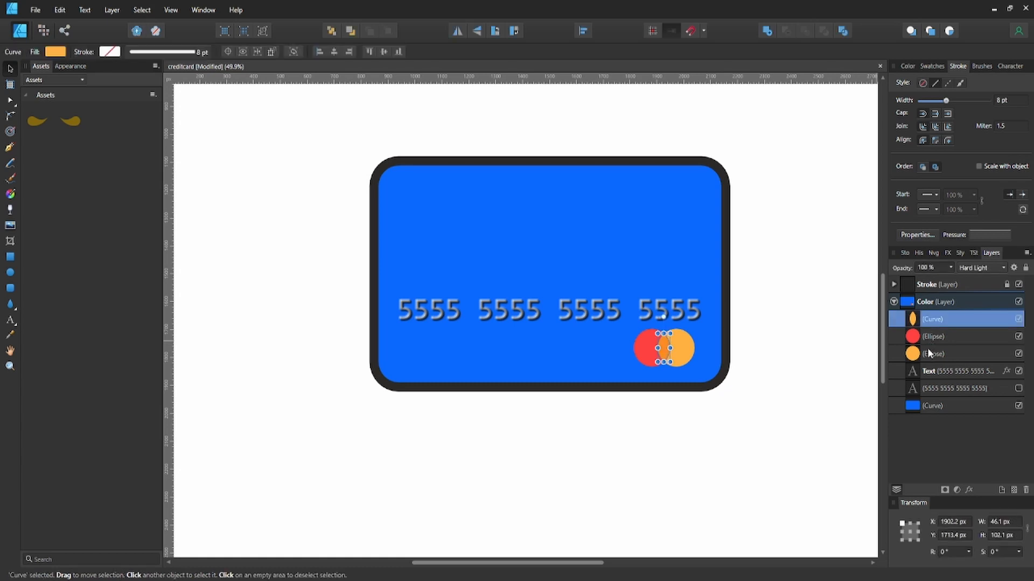
left_click(928, 349, "shift")
key("ctrl+g")
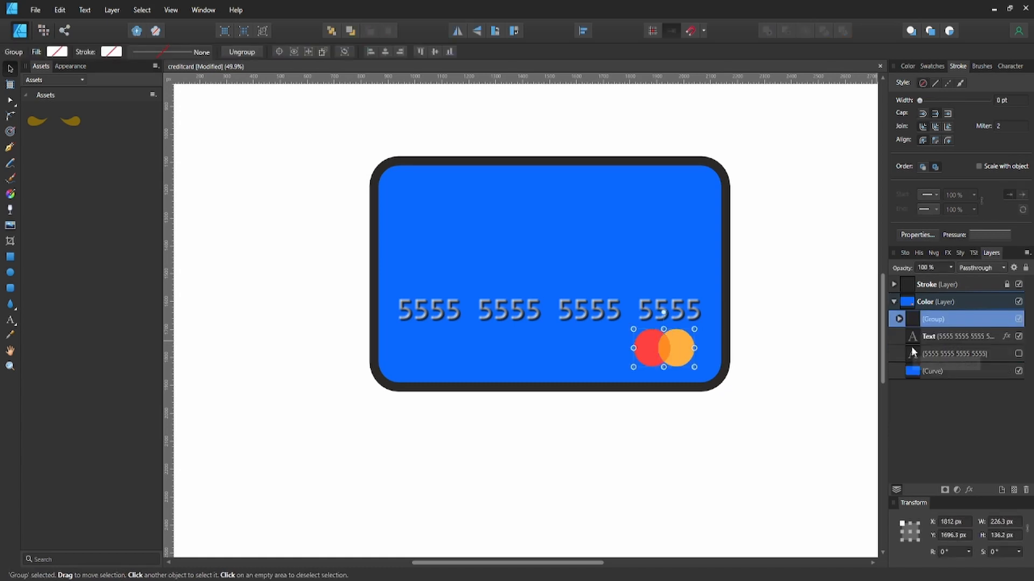
Step: Move the logo group about 20 px right so its right edge lines up with the end of the card number
key("shift+Right")
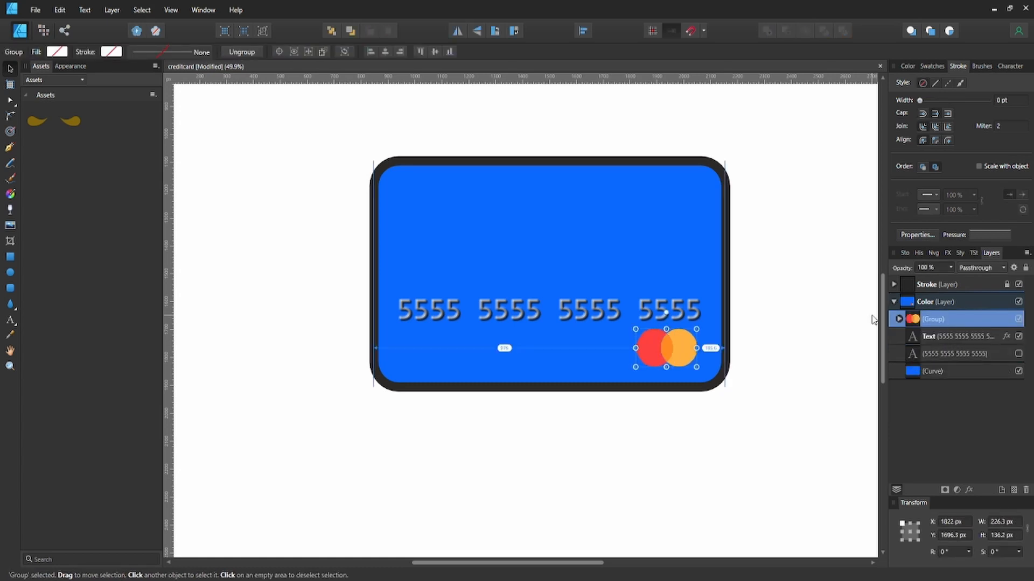
key("shift+Right")
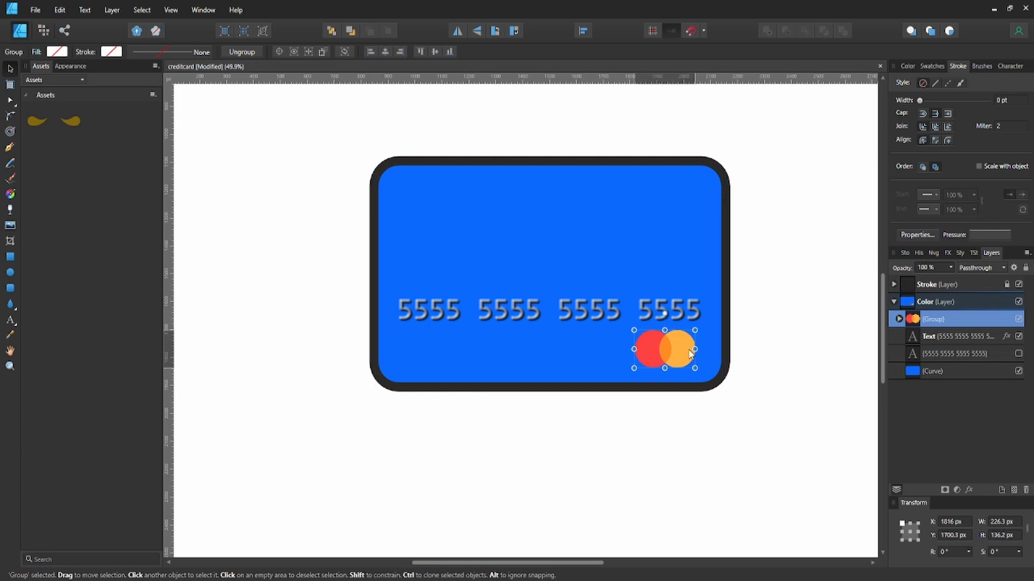
key("Down")
key("Down")
left_click_drag(695, 351, 696, 355)
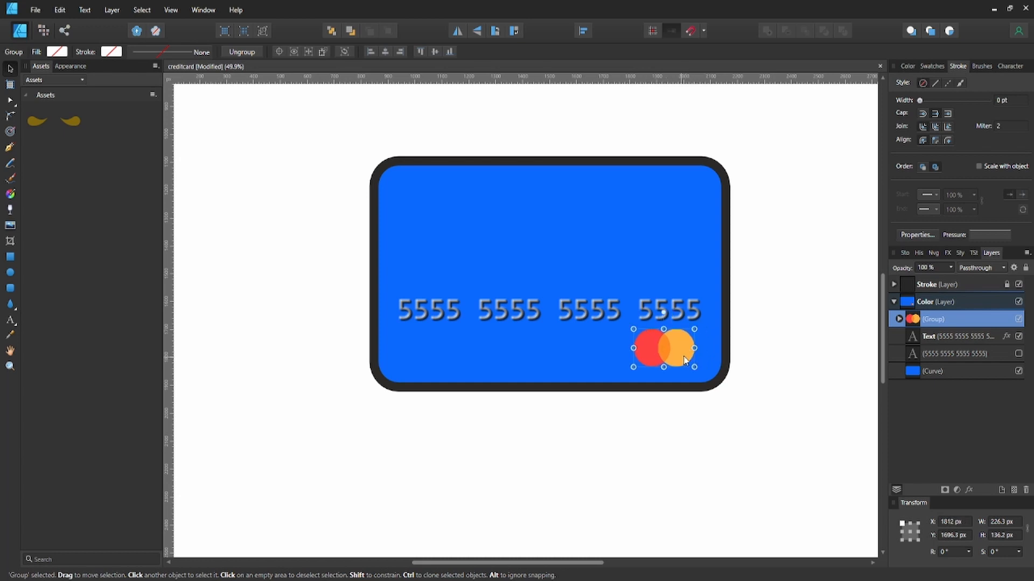
left_click_drag(689, 362, 687, 356)
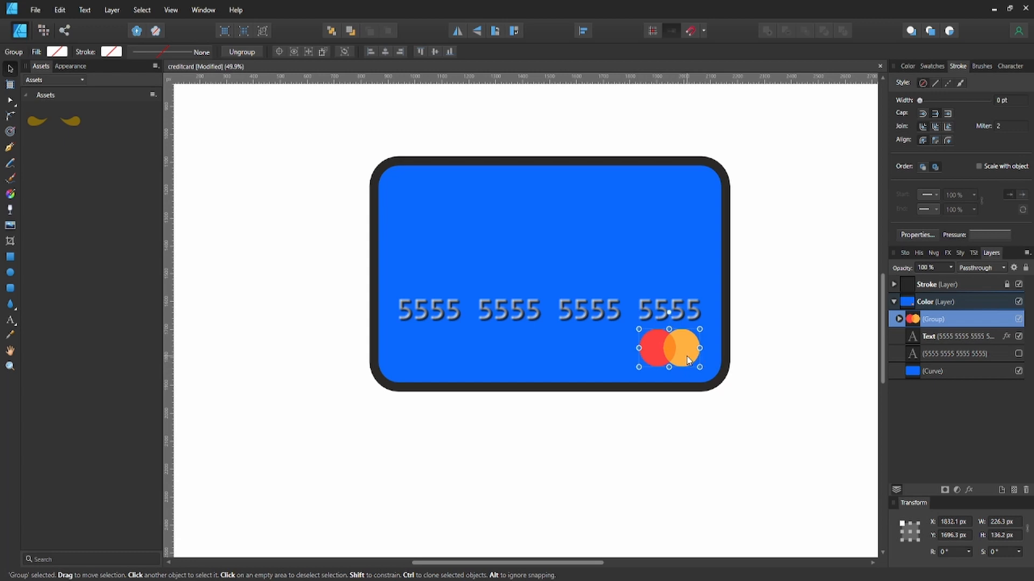
left_click(754, 355)
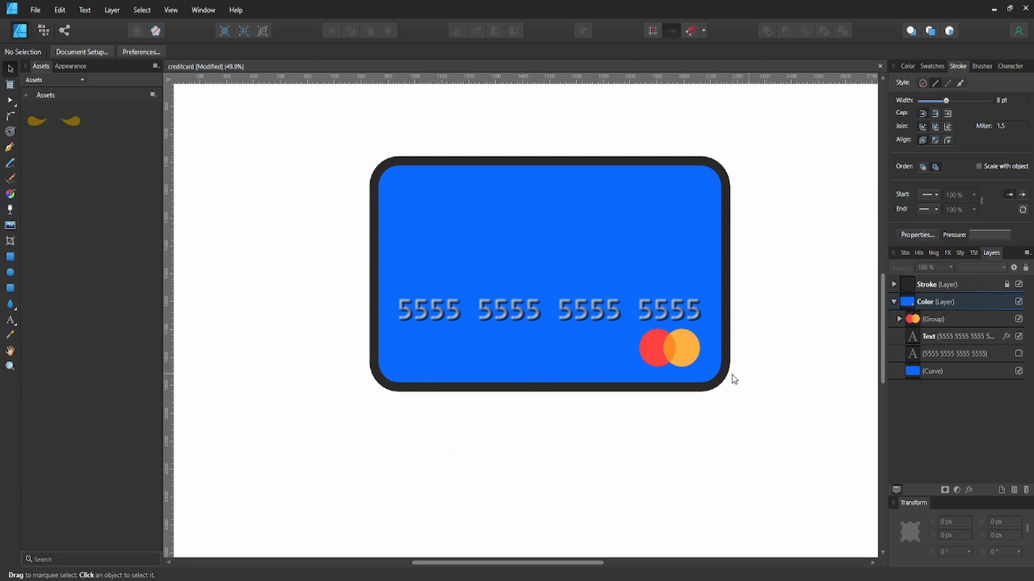
Step: Add the art text "Card Holder" at 18 pt below the start of the card number, in the number's gray Consolas style
left_click(953, 337)
key("t")
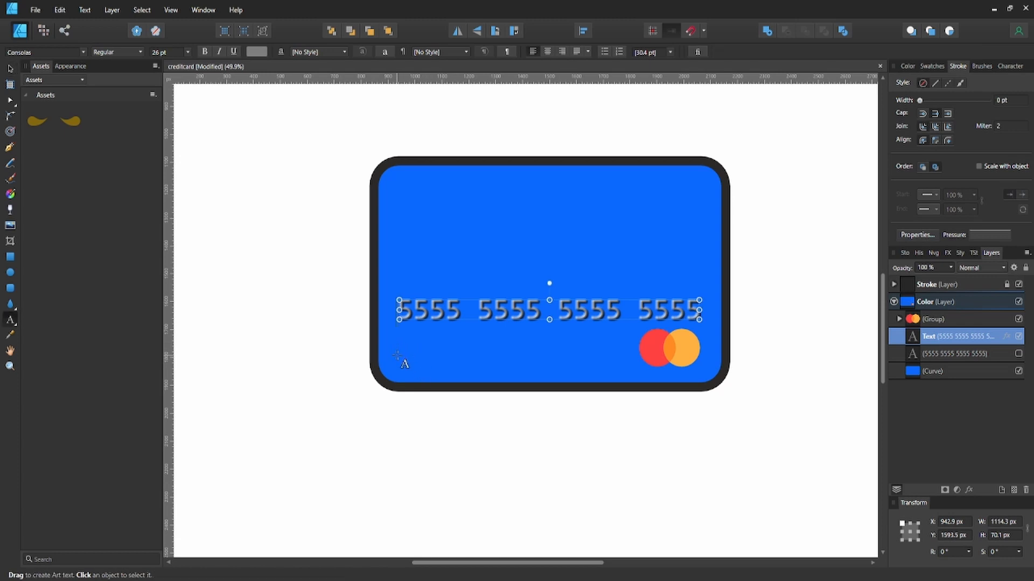
left_click_drag(399, 357, 486, 370)
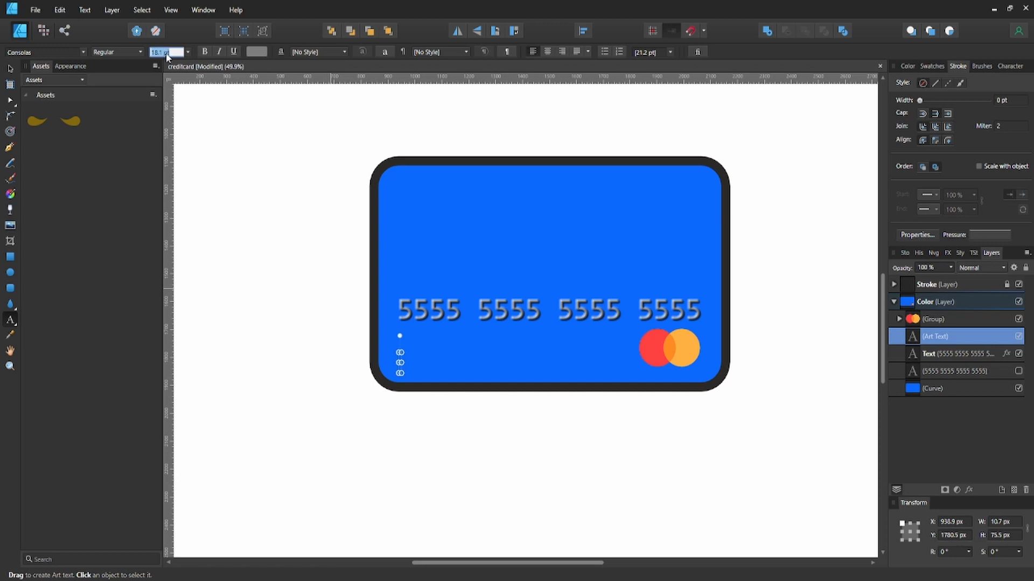
type("18")
key("Return")
type("Card ")
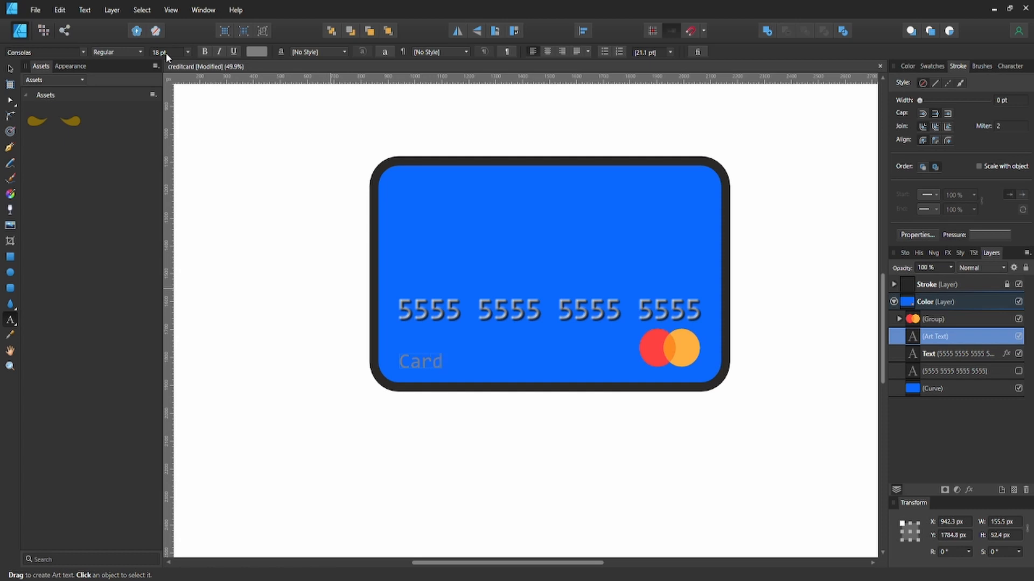
type("Holder")
key("Escape")
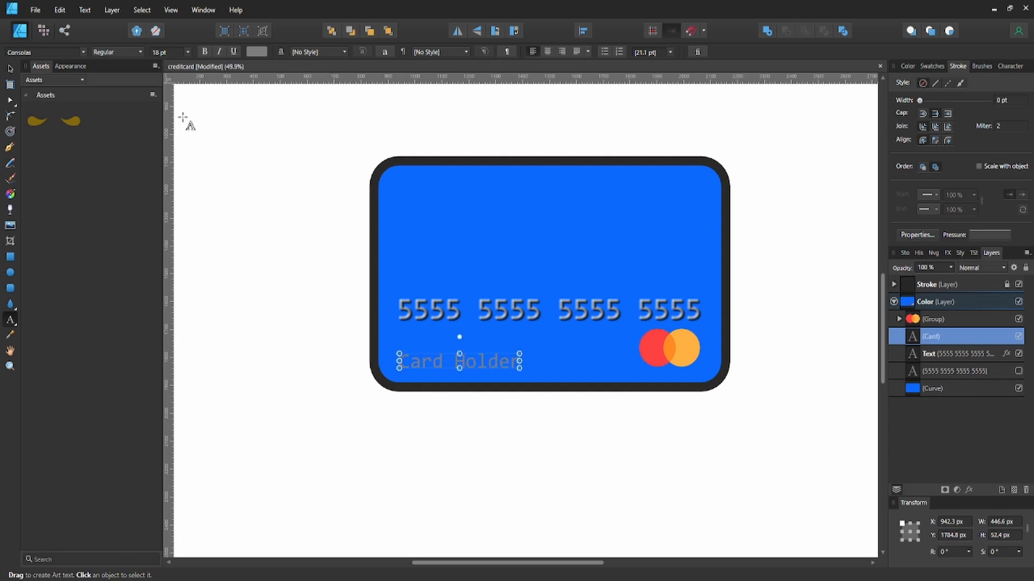
key("Return")
left_click(552, 360)
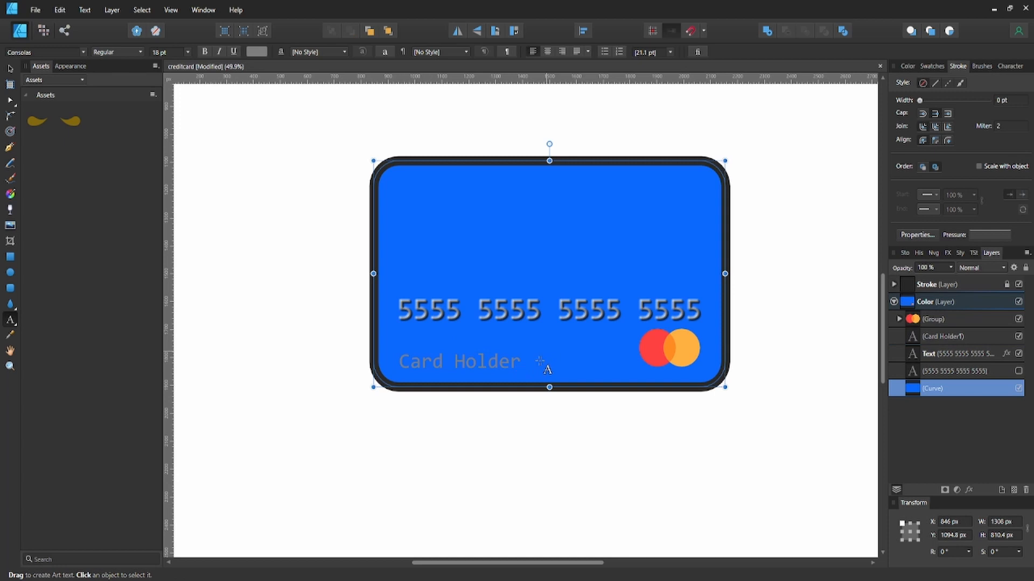
Step: Move the Card Holder text straight up by about 30 px, closer to the card number
key("v")
left_click(510, 362)
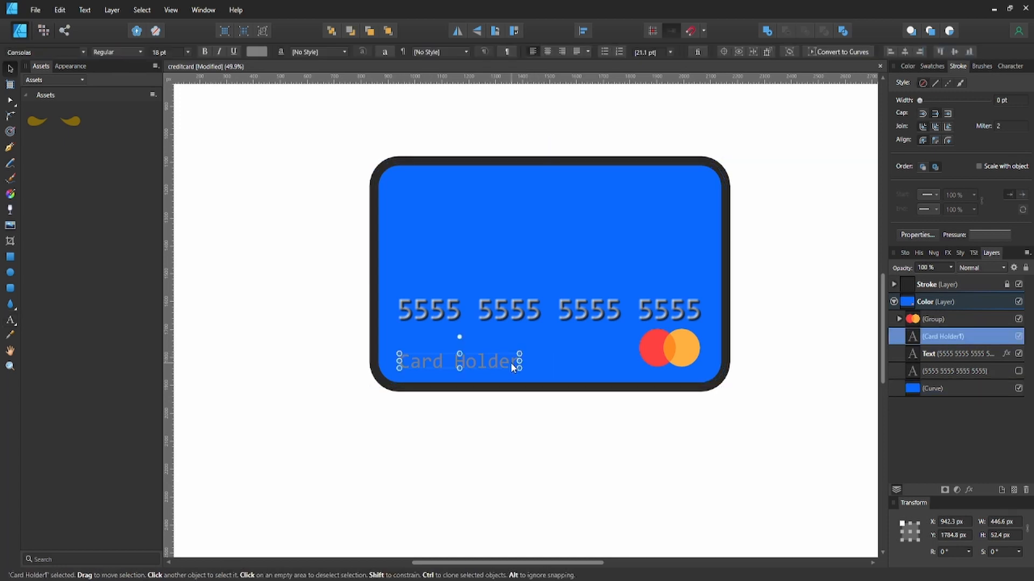
left_click_drag(516, 364, 508, 358)
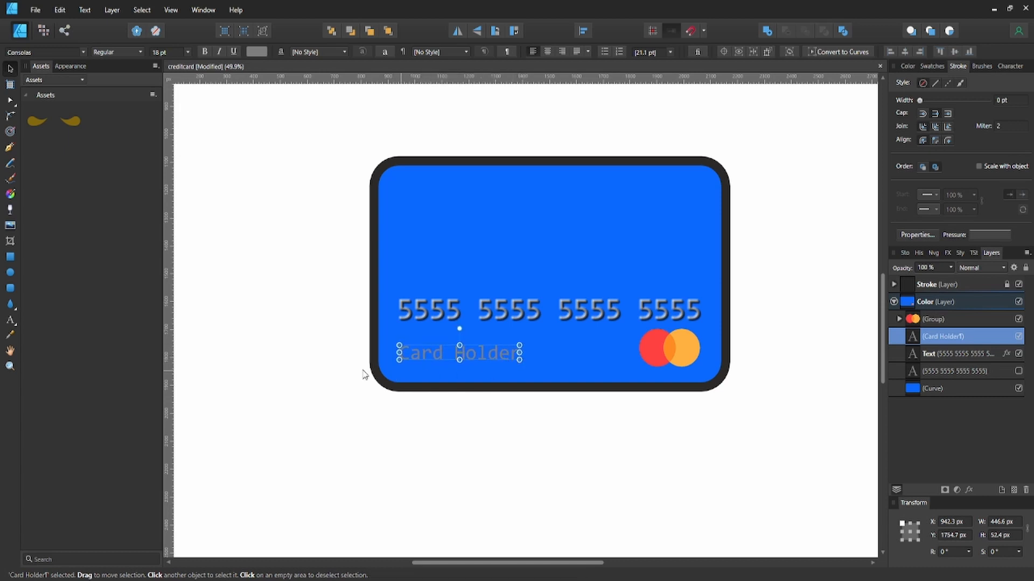
left_click(441, 386)
left_click(438, 356)
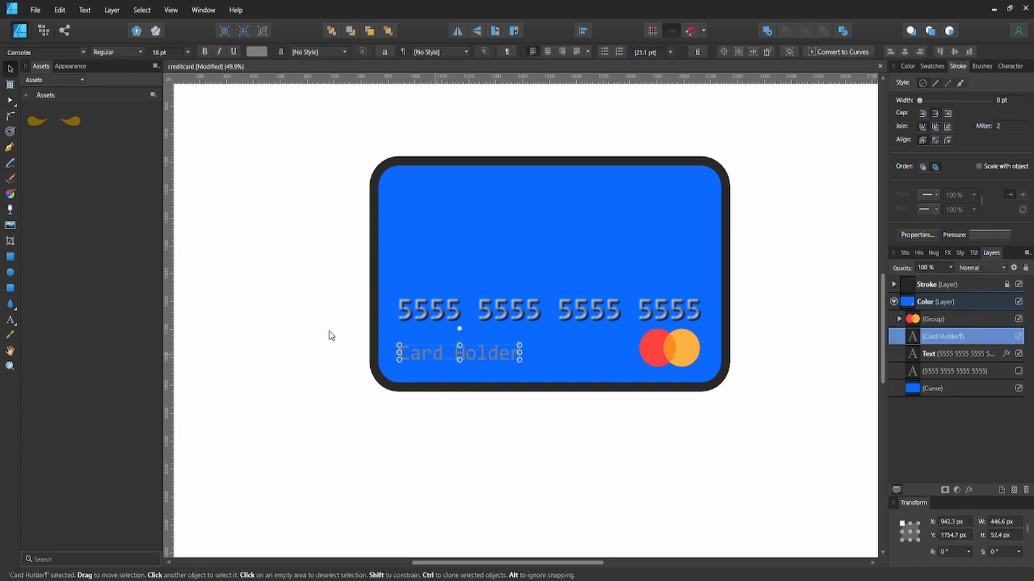
Step: Place a vertical guide along the start of the card number and shift the Card Holder text up about 2 px
left_click_drag(169, 200, 399, 235)
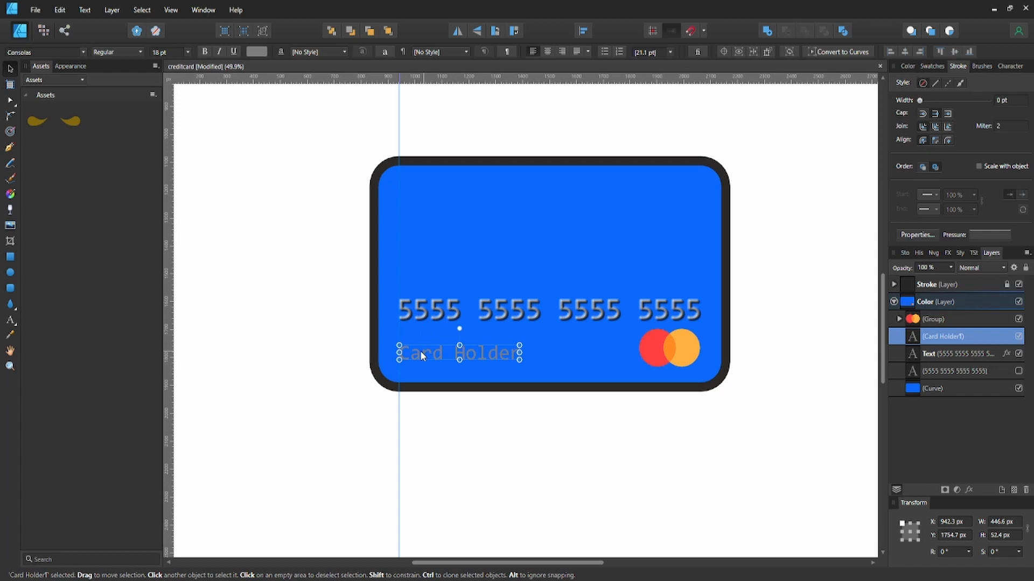
left_click_drag(420, 350, 423, 351)
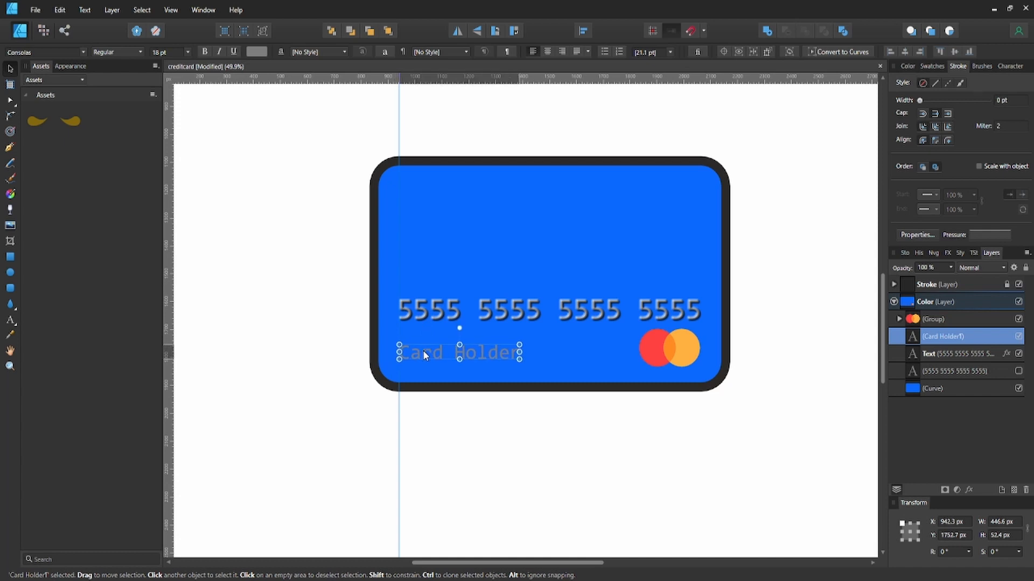
left_click(357, 382)
left_click(453, 356)
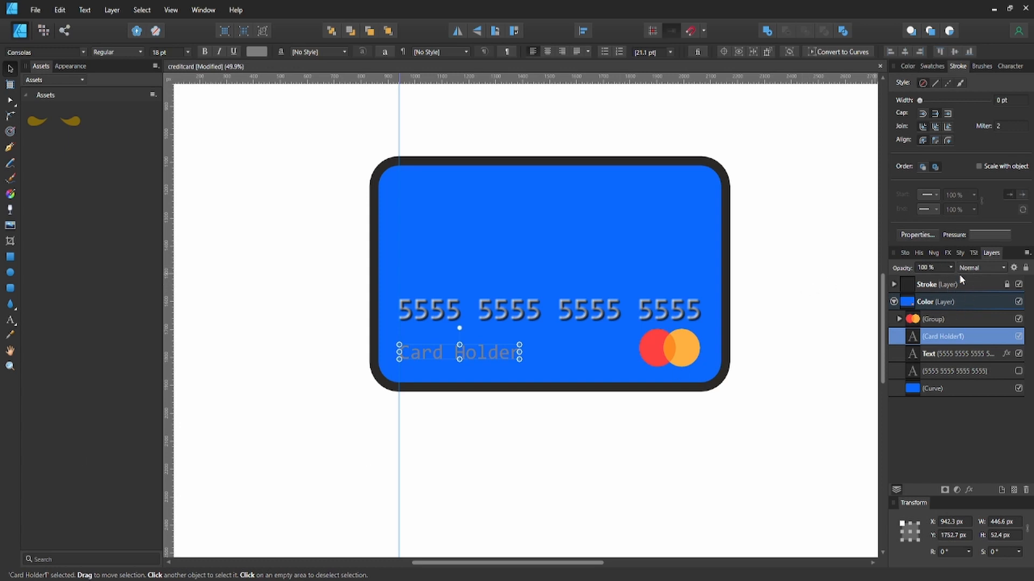
Step: Enable the Bevel / Emboss effect on the Card Holder text
left_click(946, 257)
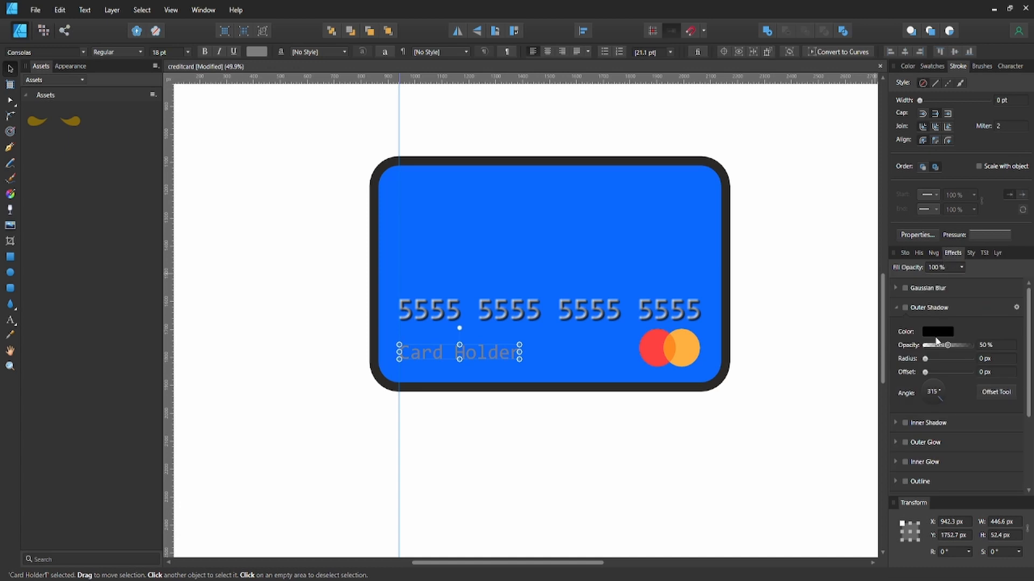
left_click(897, 308)
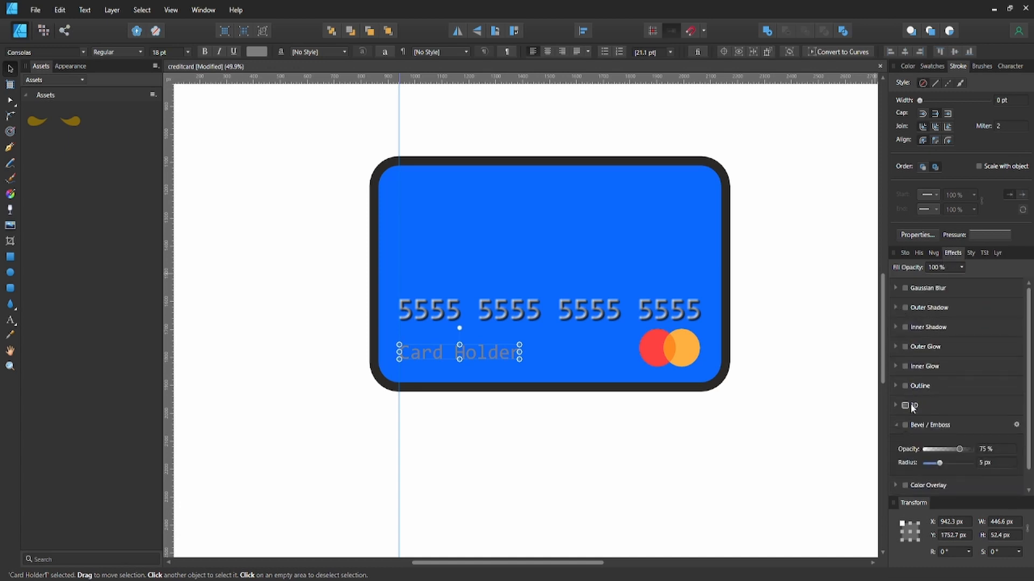
left_click(905, 426)
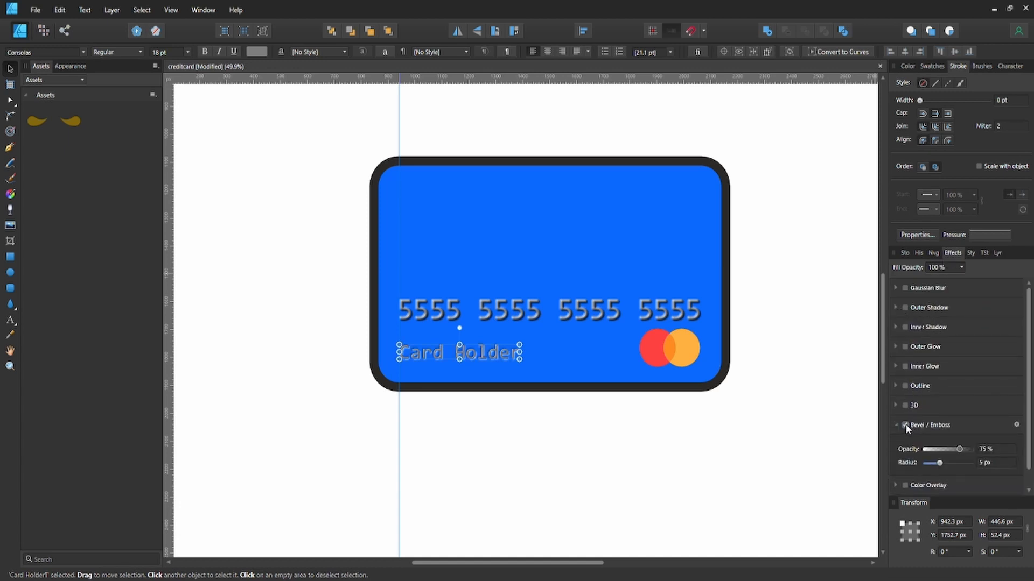
Step: Set the Card Holder text's bevel type to Emboss in its detailed layer effect settings
left_click(1016, 425)
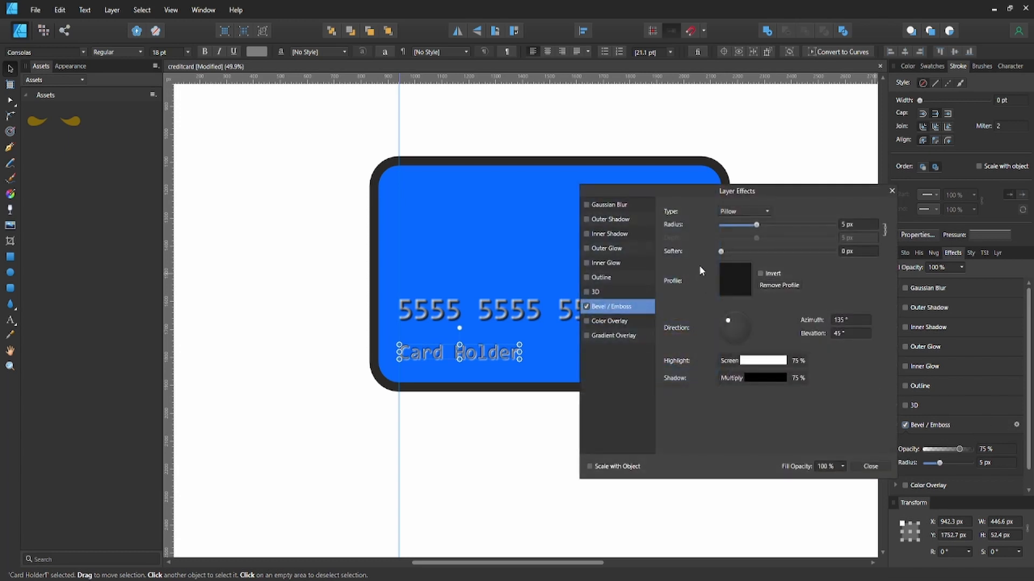
left_click(743, 216)
left_click(734, 251)
Step: Set the Card Holder emboss highlight to a light gray with a grayness of 82 and close the effect settings
left_click(764, 364)
left_click(785, 403)
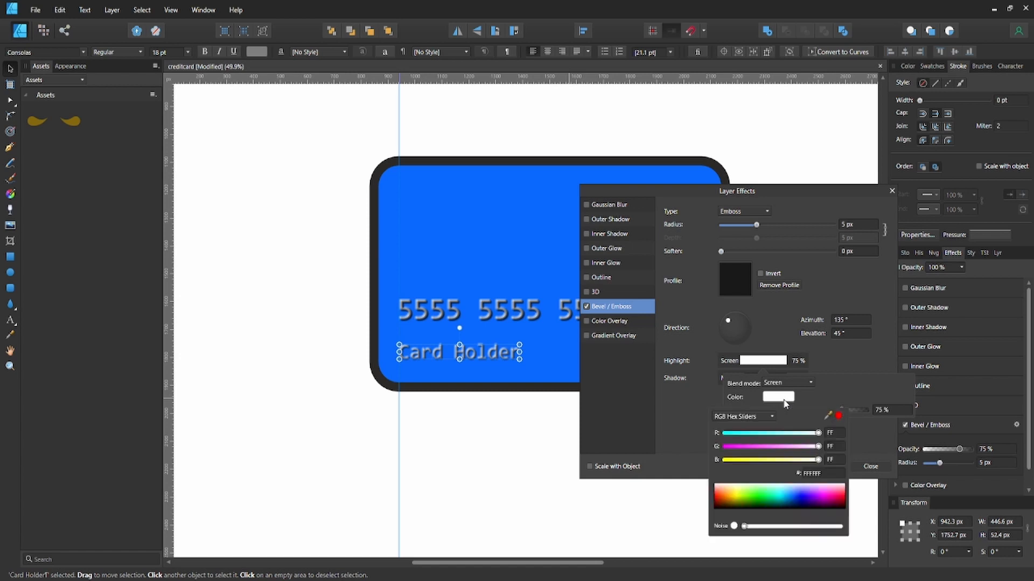
left_click(757, 418)
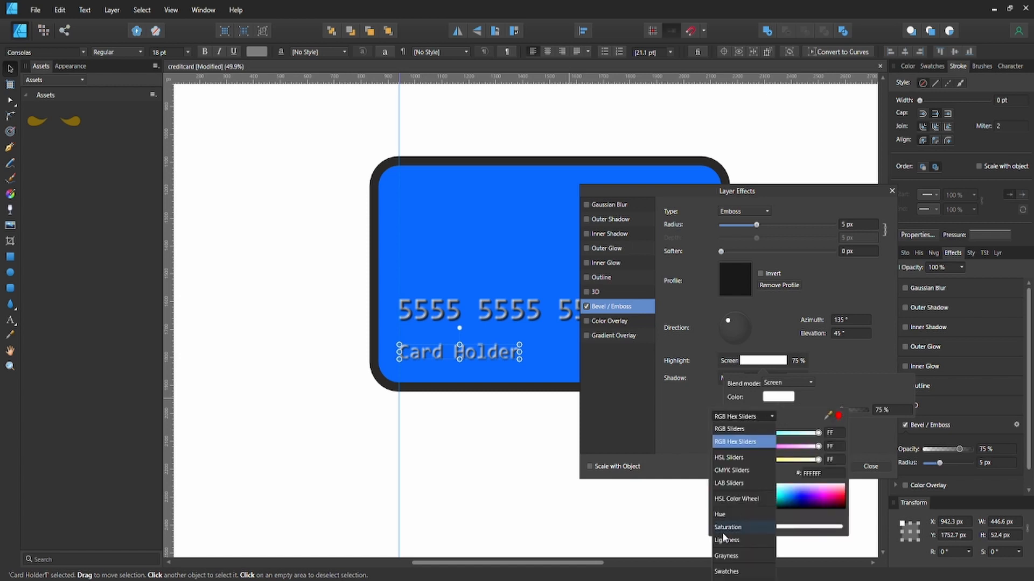
left_click(730, 558)
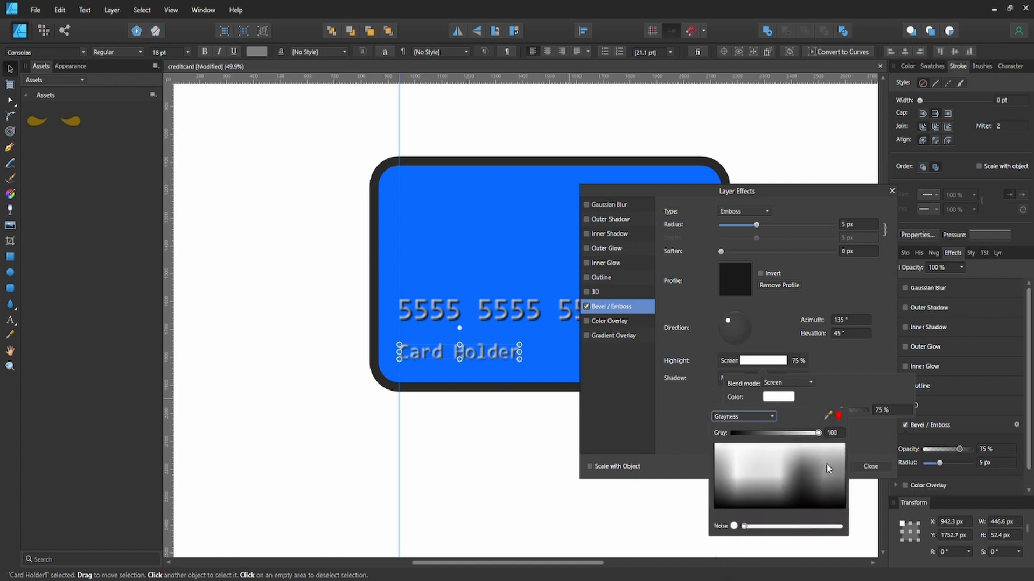
left_click(826, 465)
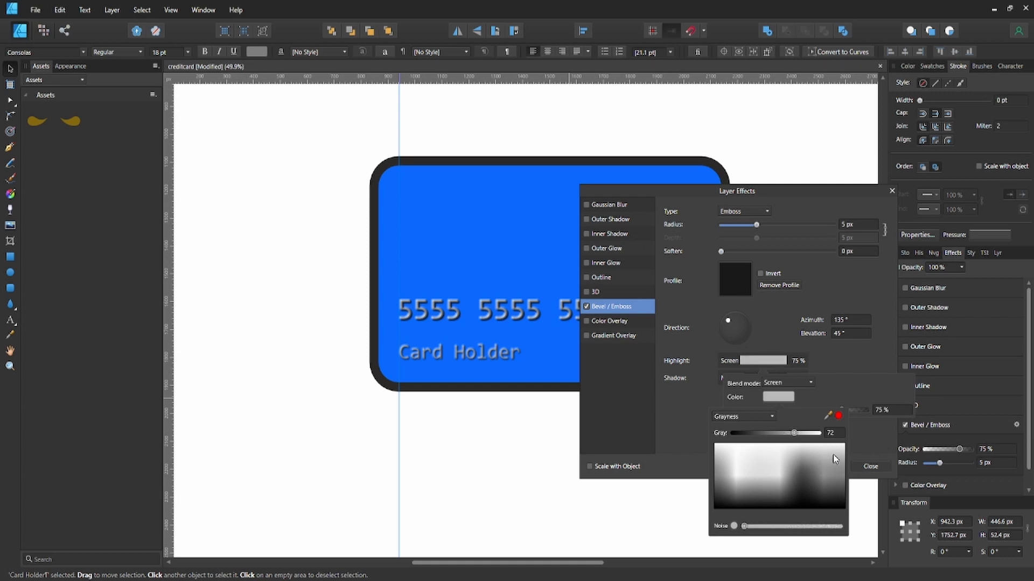
left_click_drag(834, 458, 842, 445)
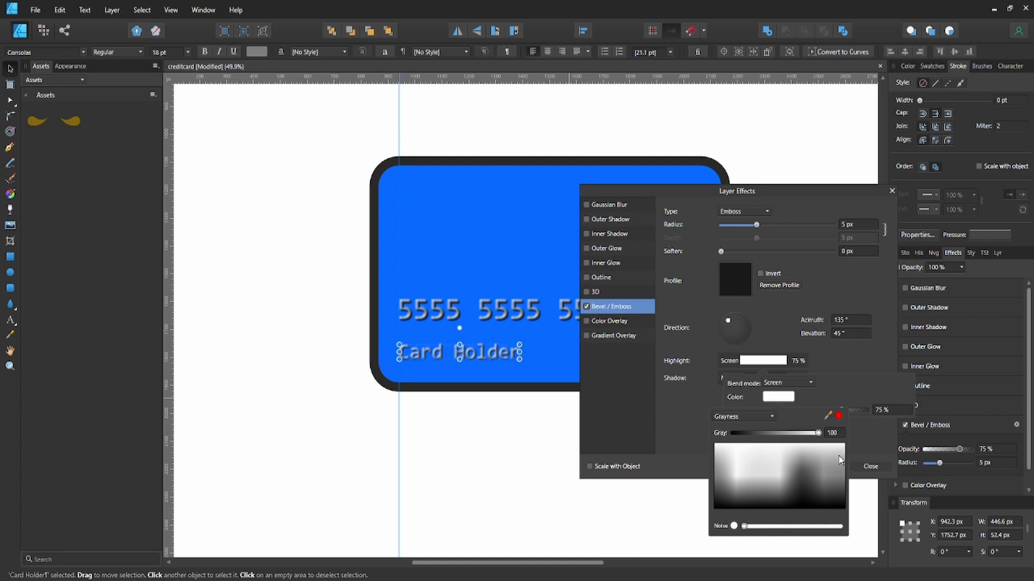
left_click(843, 459)
left_click_drag(841, 455, 843, 451)
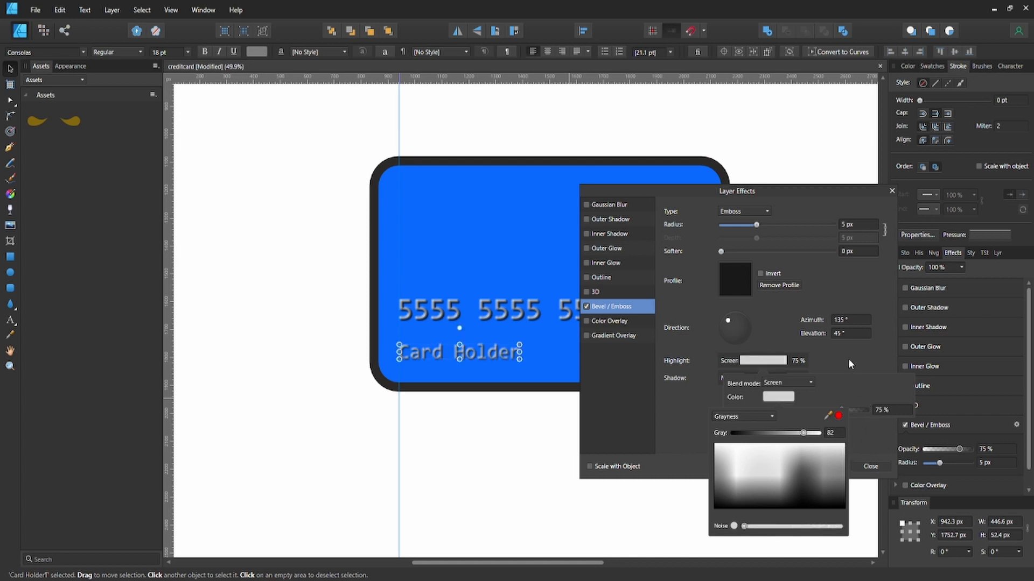
left_click(849, 361)
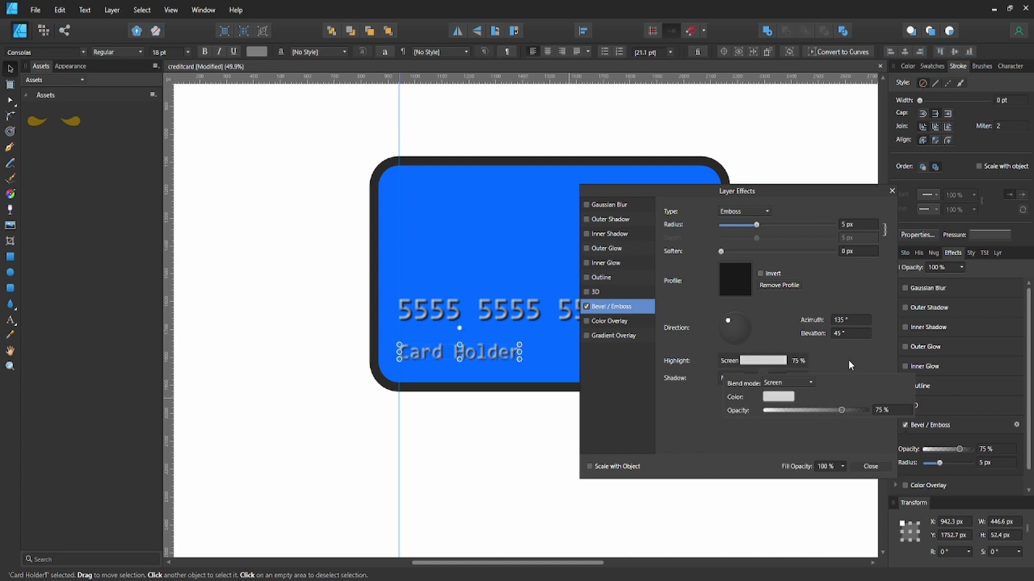
left_click(874, 466)
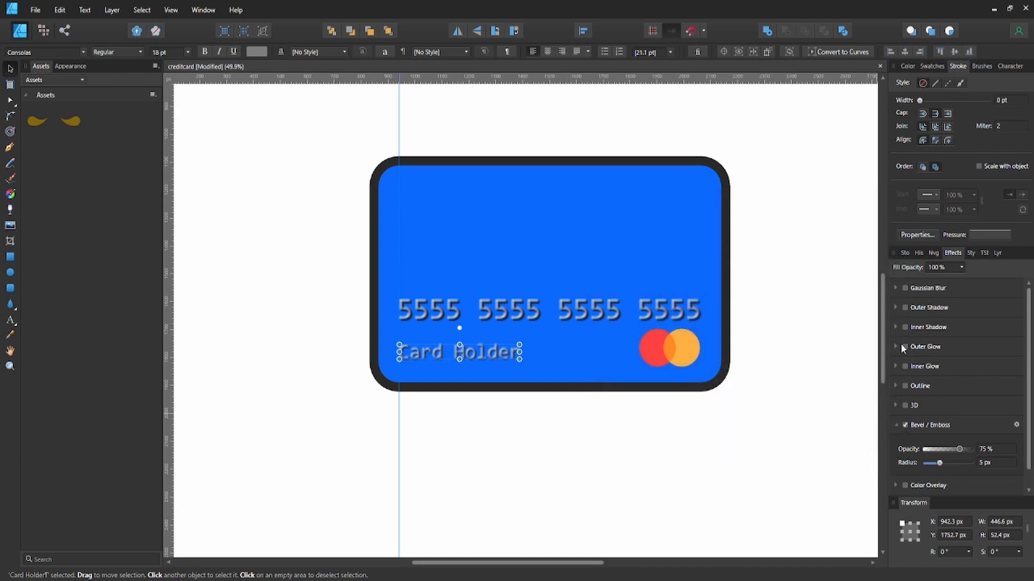
Step: Add an outer shadow with a 3 px radius and 7 px offset to the Card Holder text, and deselect it
left_click(905, 308)
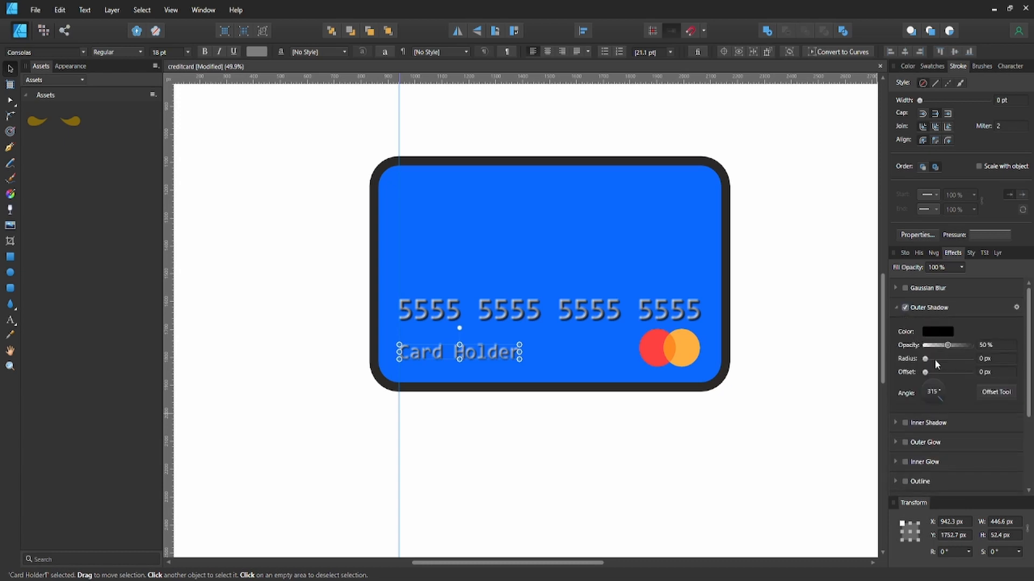
left_click(988, 359)
type("3")
key("Return")
type("8")
key("Return")
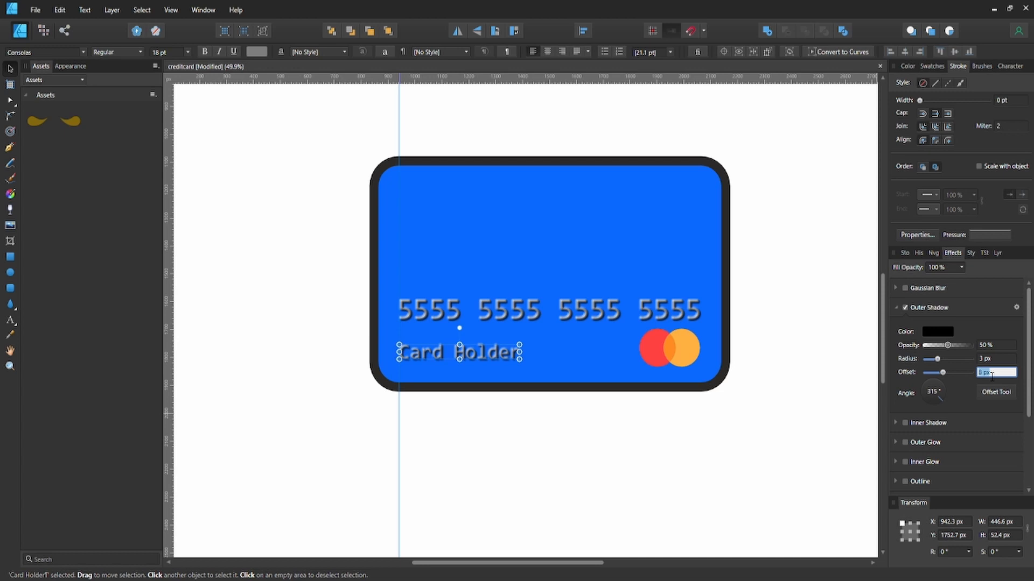
type("7")
key("Return")
key("ctrl+d")
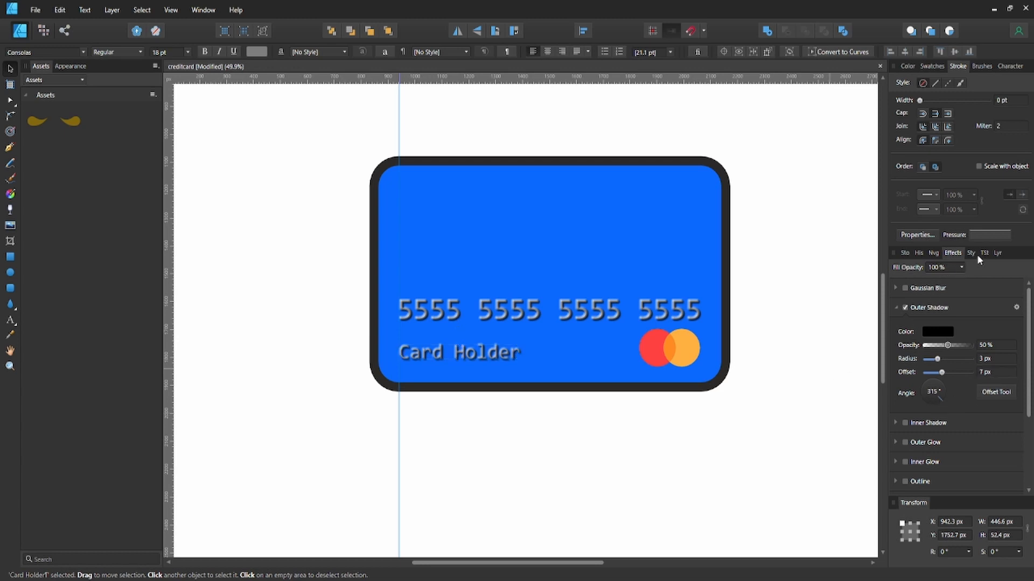
Step: Duplicate the blue card shape and shrink the copy about its center to about 168 × 104 px
left_click(994, 252)
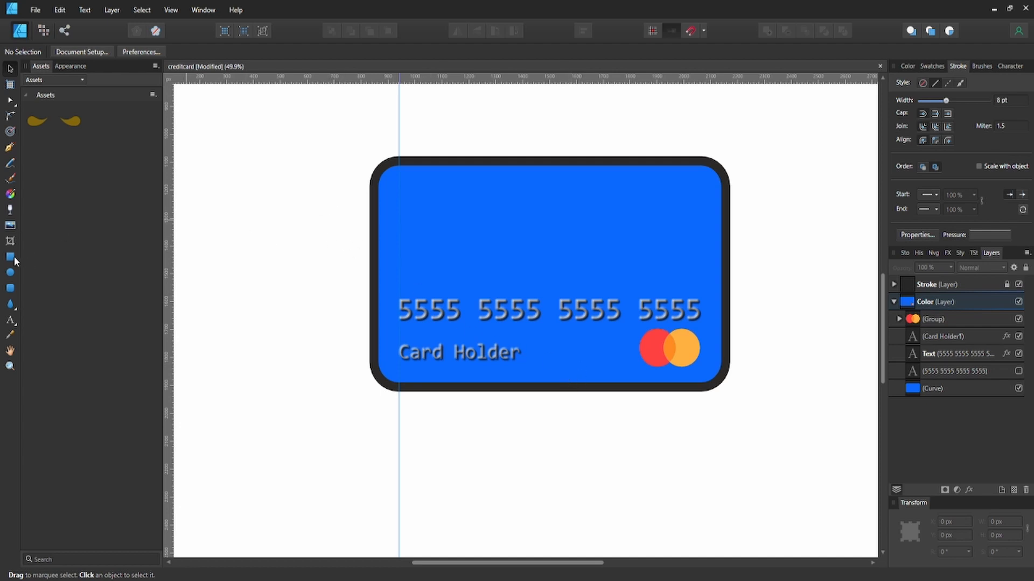
left_click(500, 250)
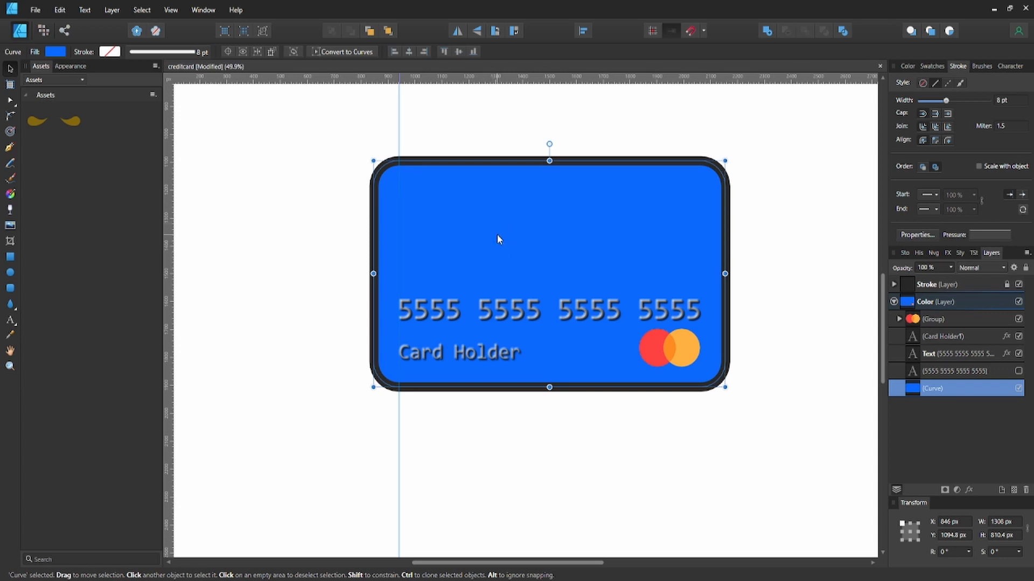
key("ctrl+j")
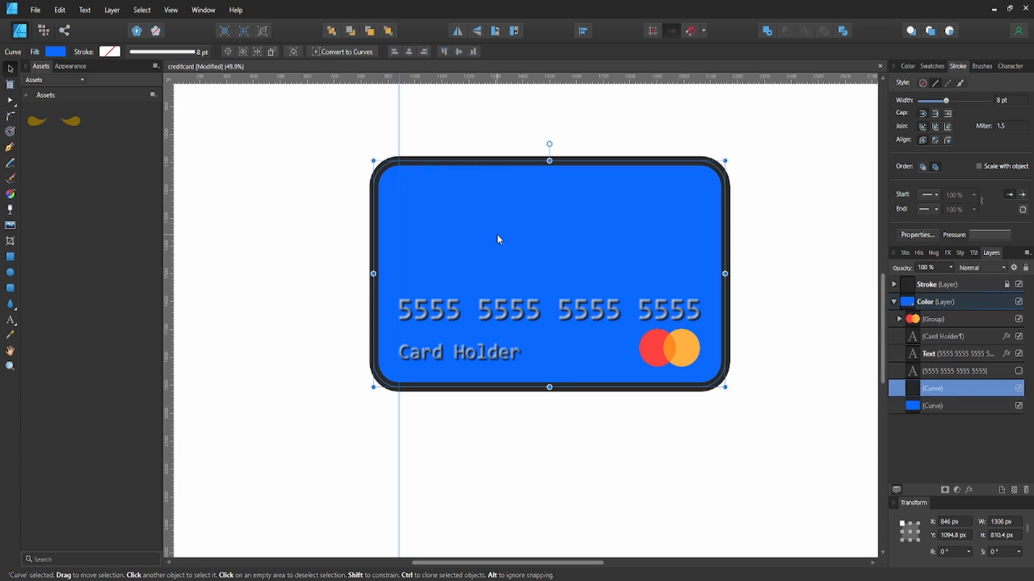
left_click_drag(724, 160, 575, 266)
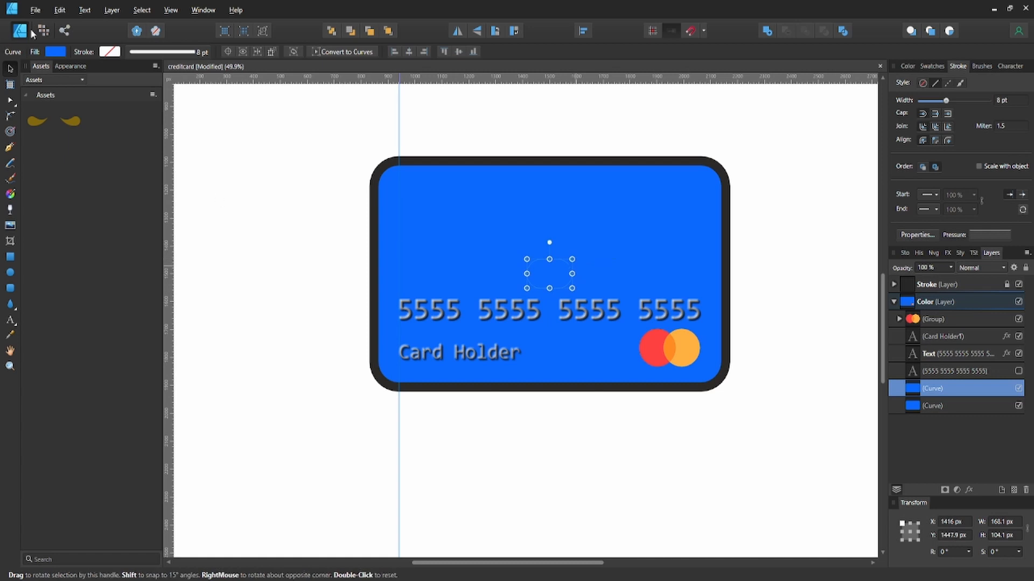
Step: Fill the small rounded shape with orange FFB121 and switch its color picker to Saturation mode
left_click(53, 51)
left_click(60, 92)
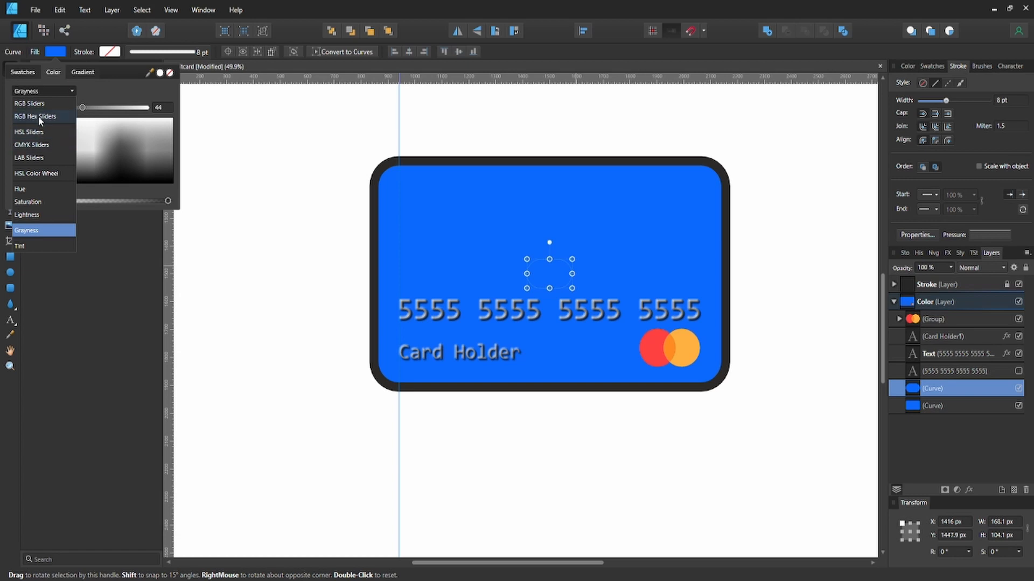
left_click(39, 103)
left_click(54, 94)
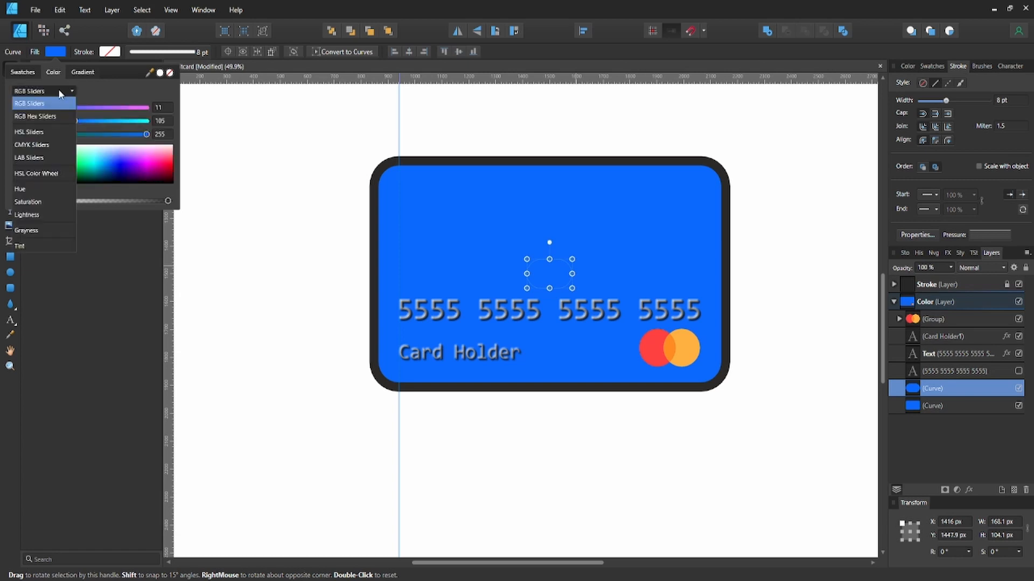
left_click(49, 119)
left_click_drag(53, 169, 34, 173)
left_click(41, 91)
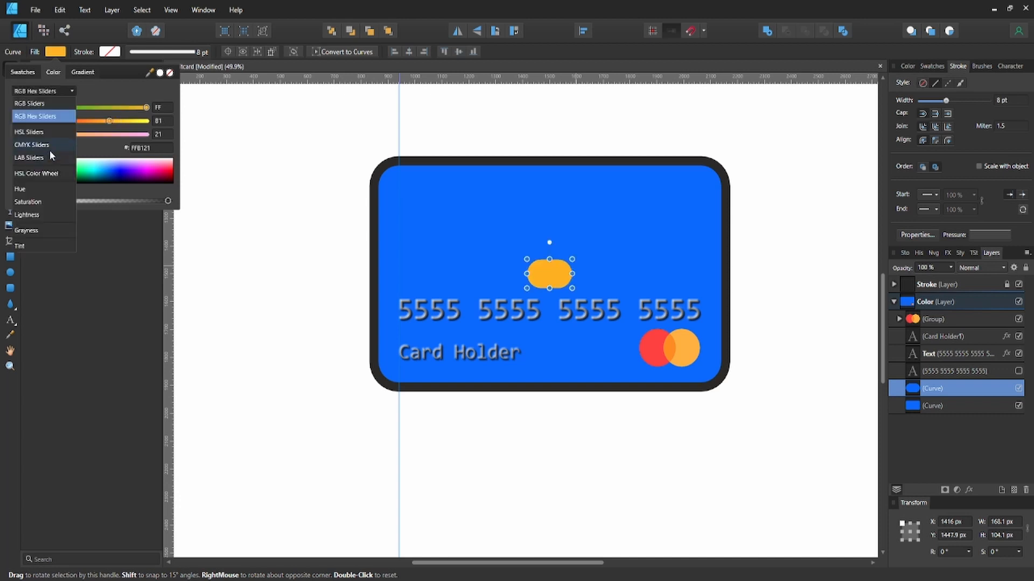
left_click(40, 200)
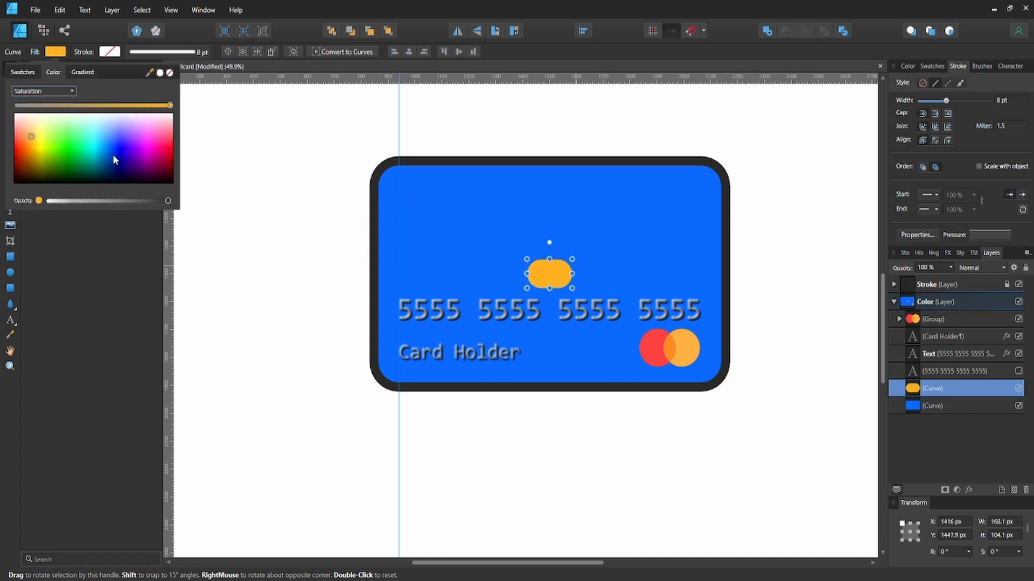
Step: Desaturate the chip shape's orange fill to a muted gold and reduce its corner radii to about 21 px
left_click(103, 106)
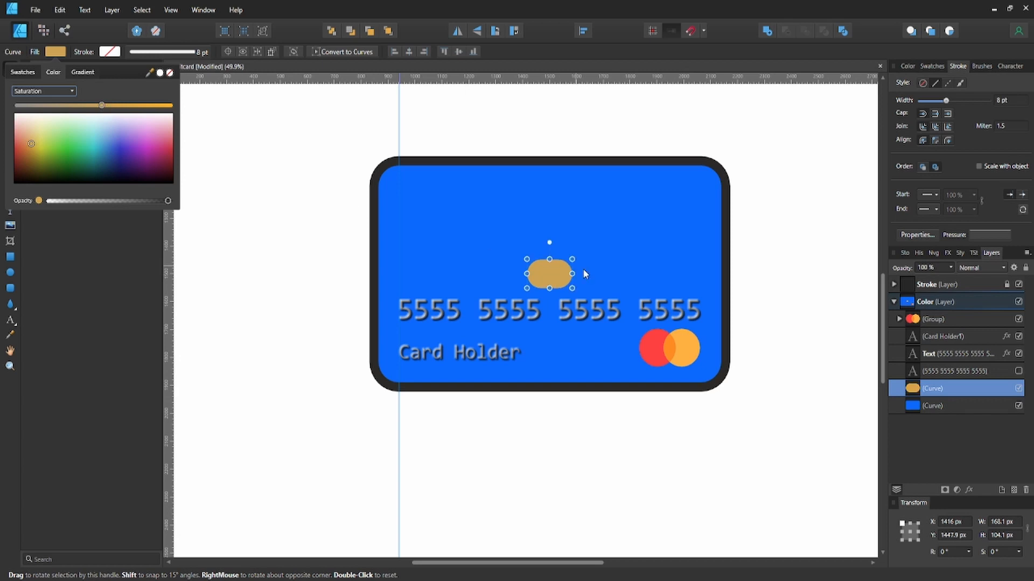
left_click(555, 273)
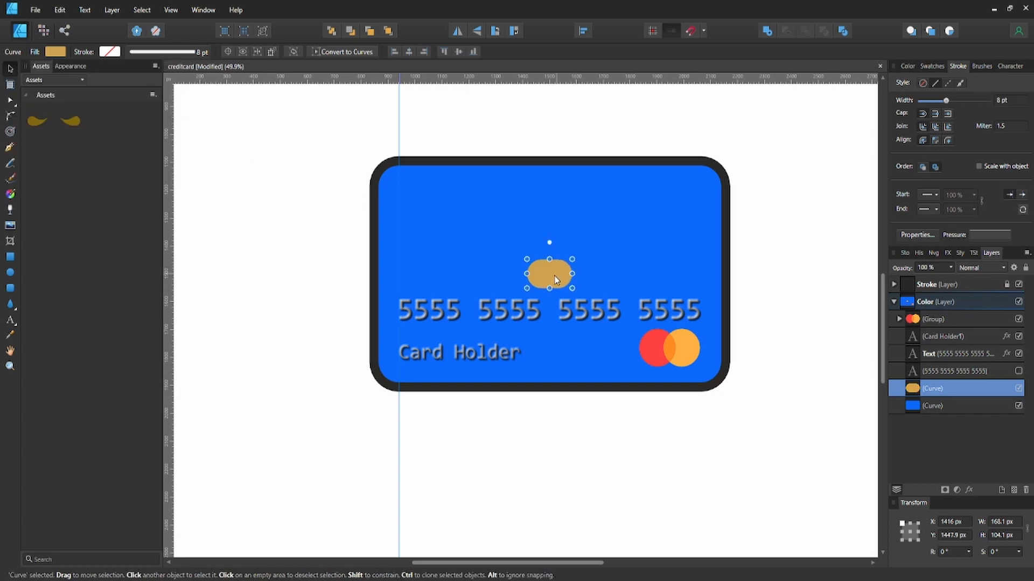
key("a")
left_click_drag(559, 286, 584, 297)
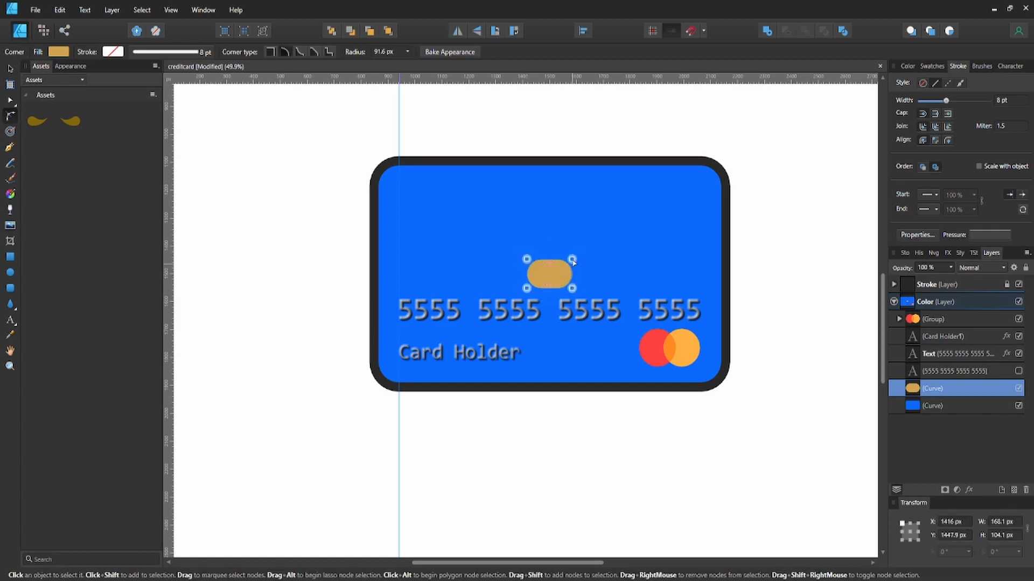
mouse_move(572, 260)
left_mouse_down()
mouse_move(595, 245)
mouse_move(568, 268)
left_mouse_up()
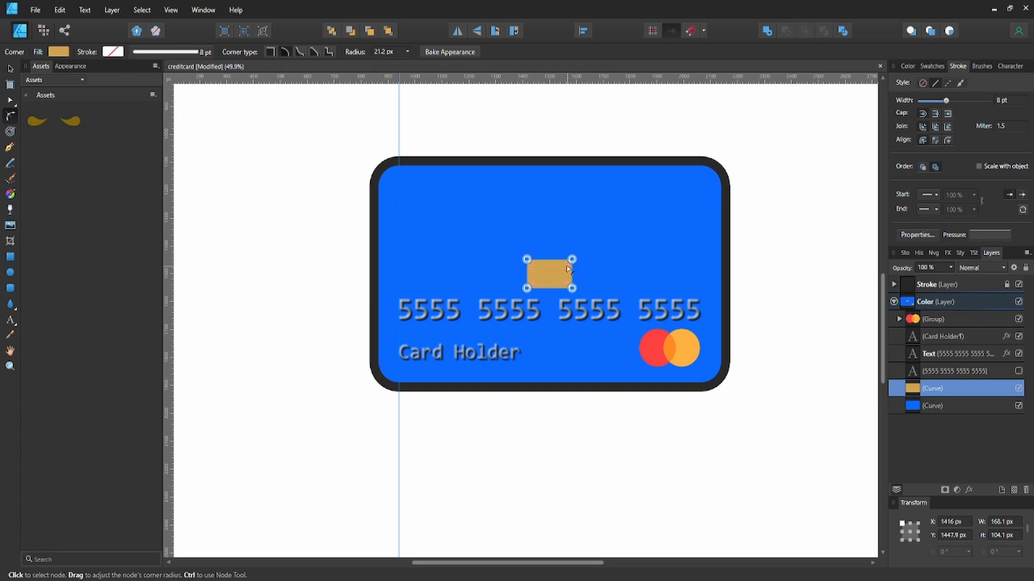
left_click(616, 255)
key("v")
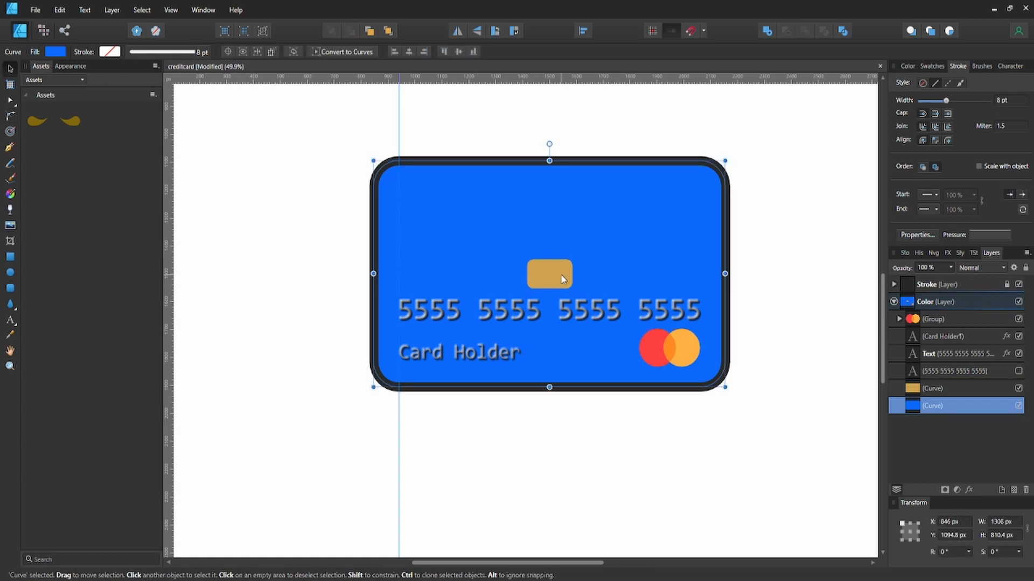
Step: Move the gold chip to the vertical guide just above the card number, at about X 941 px, Y 1406 px, and save the document
left_click(561, 277)
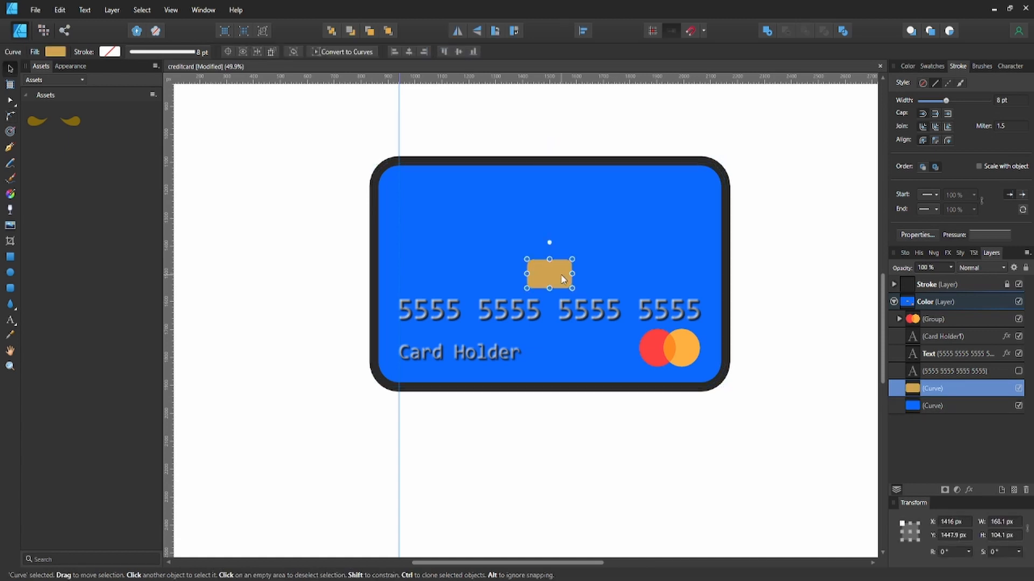
left_click_drag(562, 278, 435, 260)
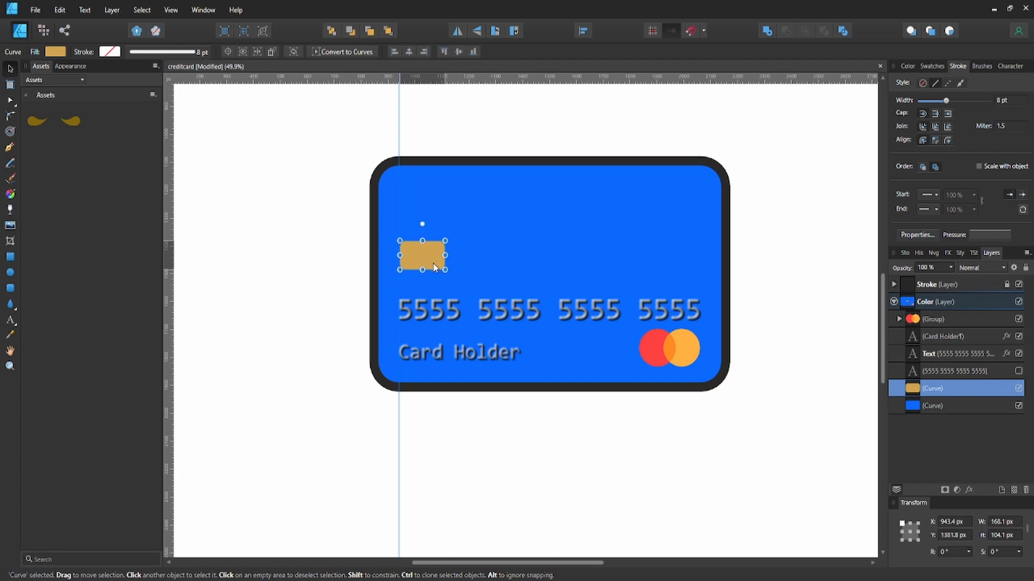
left_click_drag(434, 257, 434, 264)
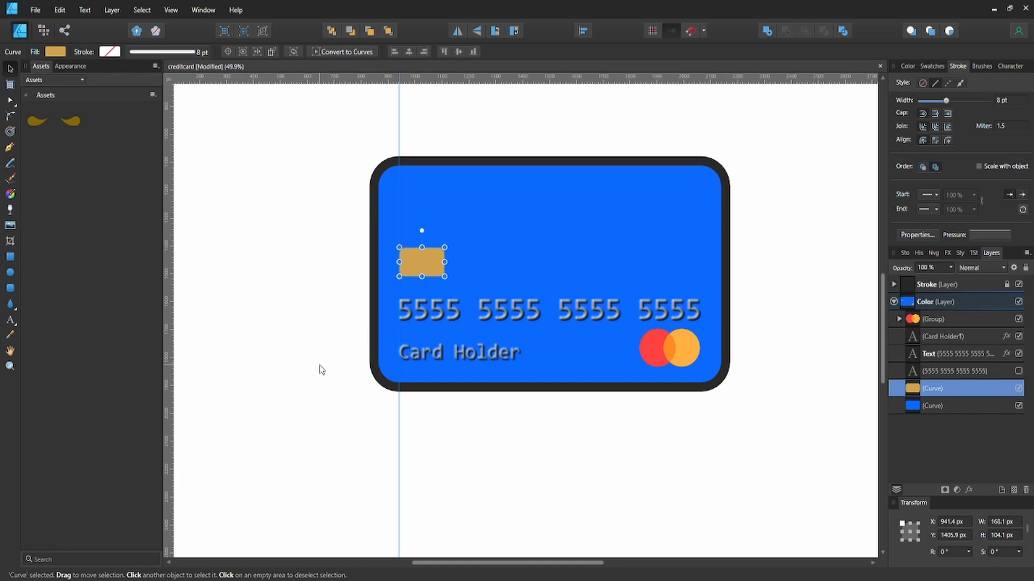
left_click(319, 365)
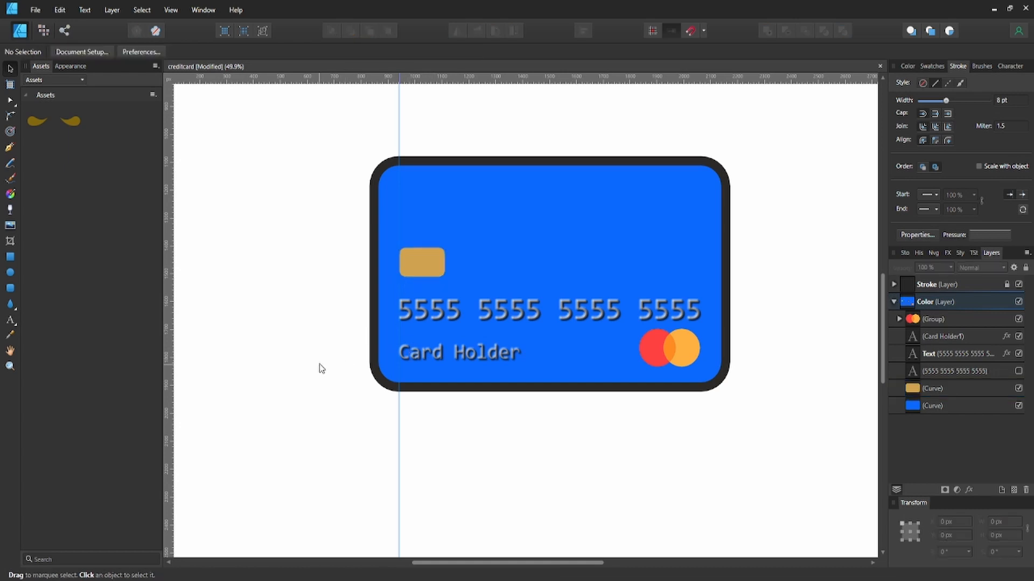
left_click(427, 268)
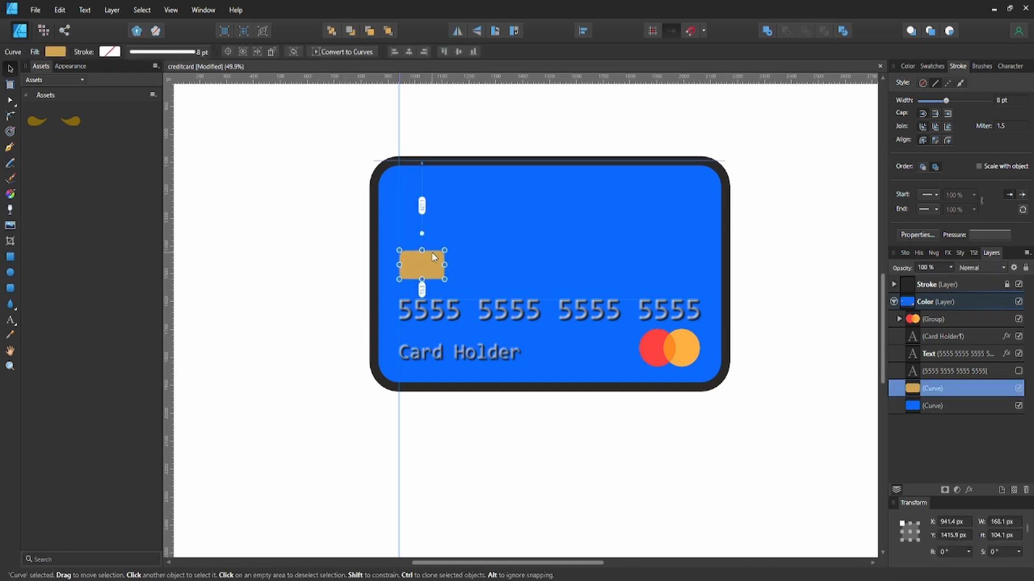
left_click(249, 244)
left_click(418, 270)
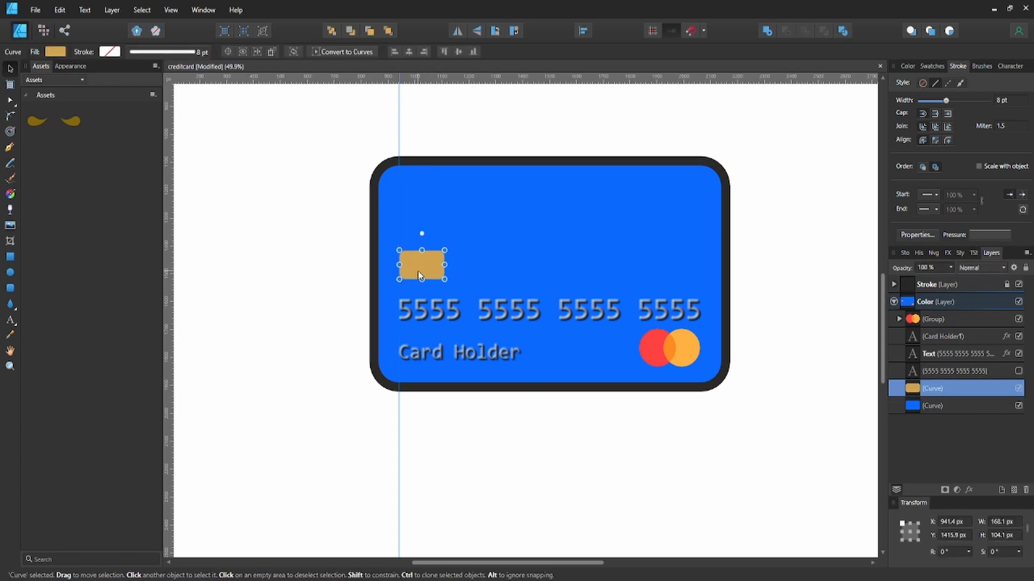
left_click(372, 300)
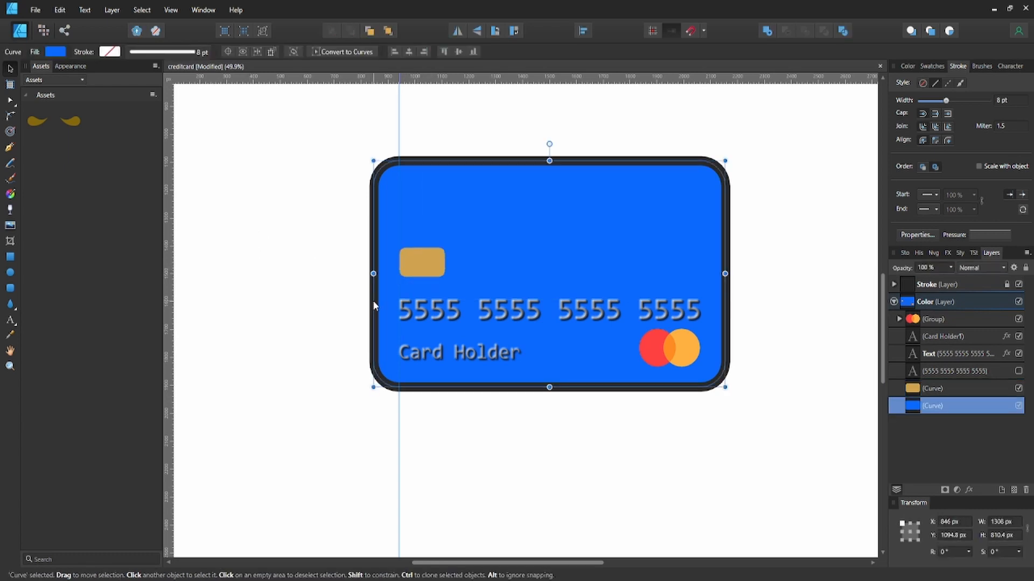
left_click(325, 315)
key("ctrl+s")
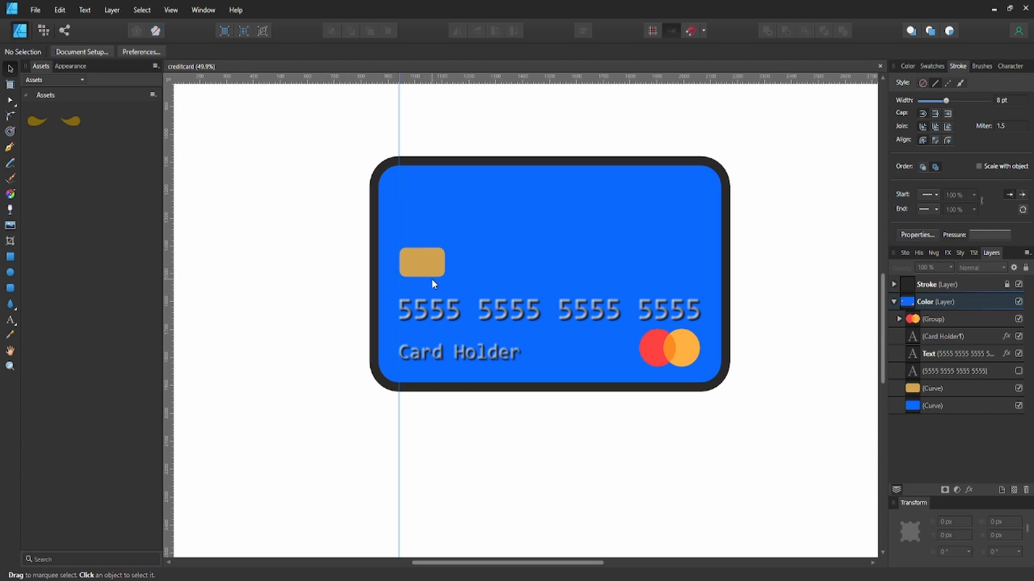
Step: Draw a closed four-sided Pen outline about 140 by 102 px over the chip's upper-left quarter, with one corner near the chip's centre
left_click(406, 261)
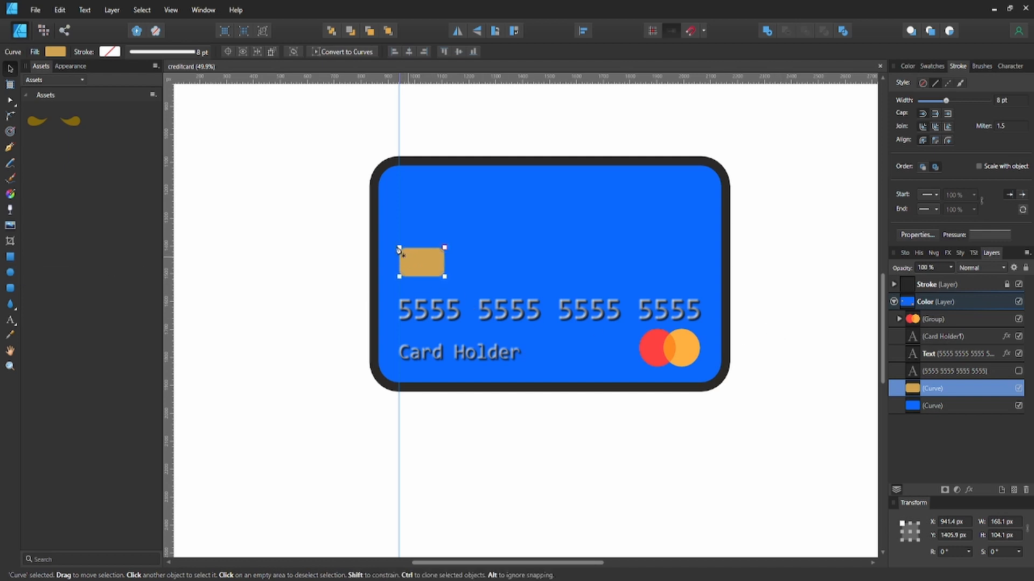
key("p")
left_click(385, 236)
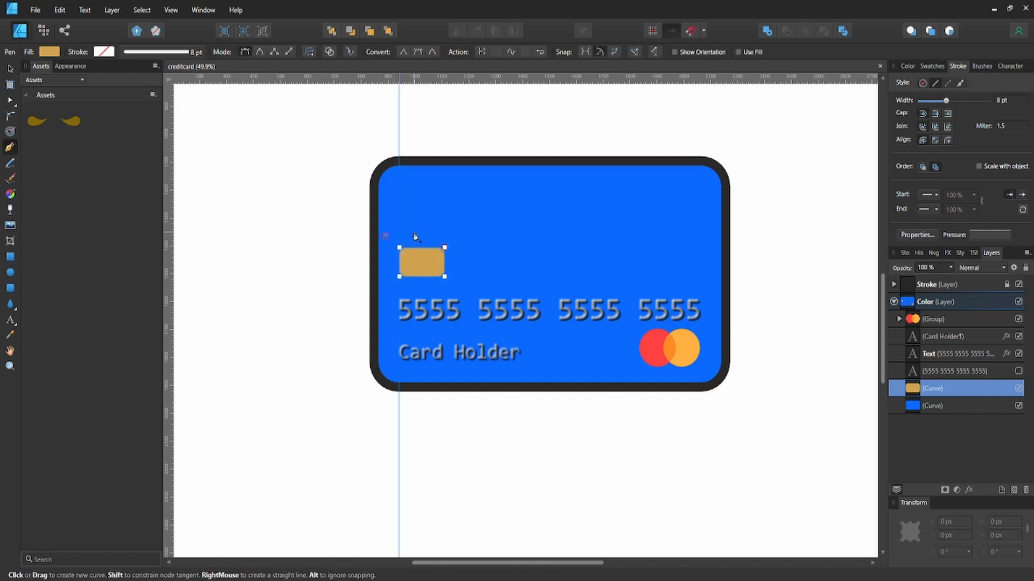
left_click(423, 236)
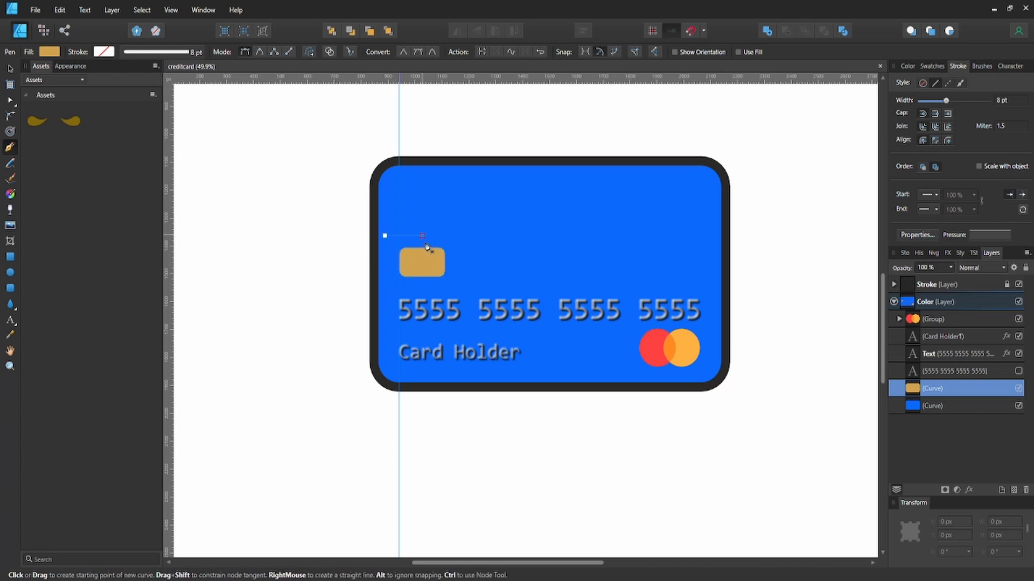
left_click(422, 264)
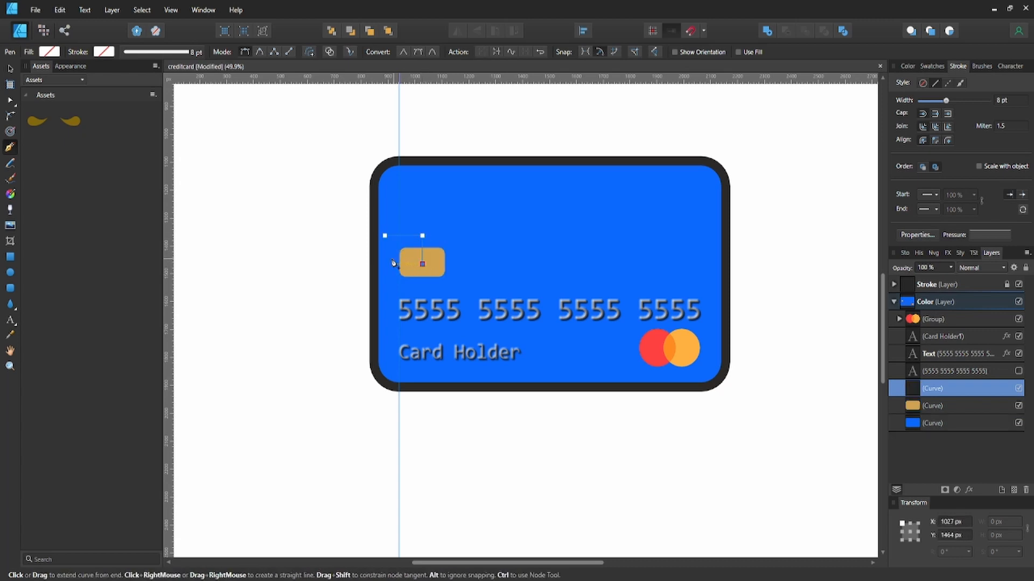
left_click(390, 264)
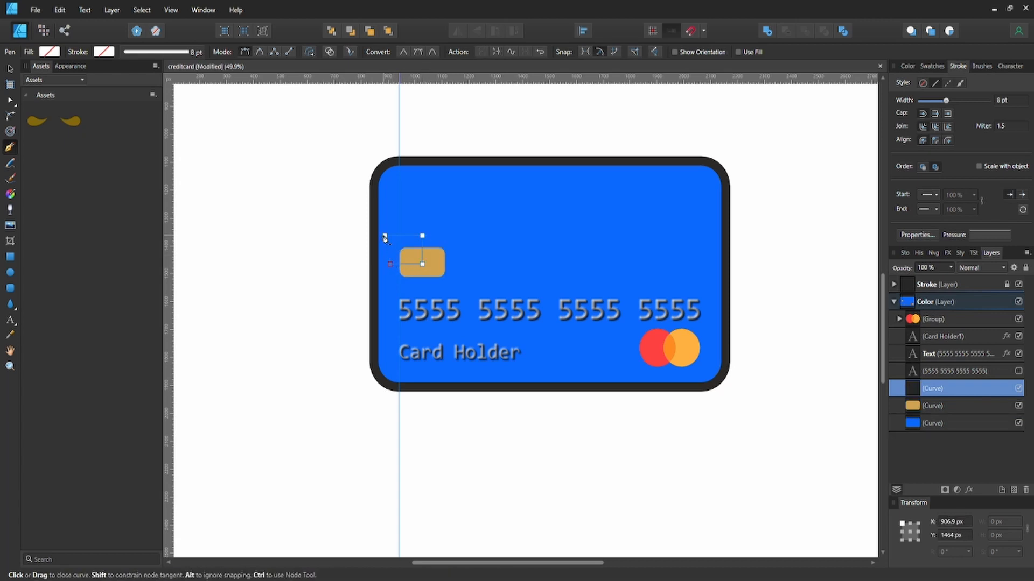
left_click(385, 237)
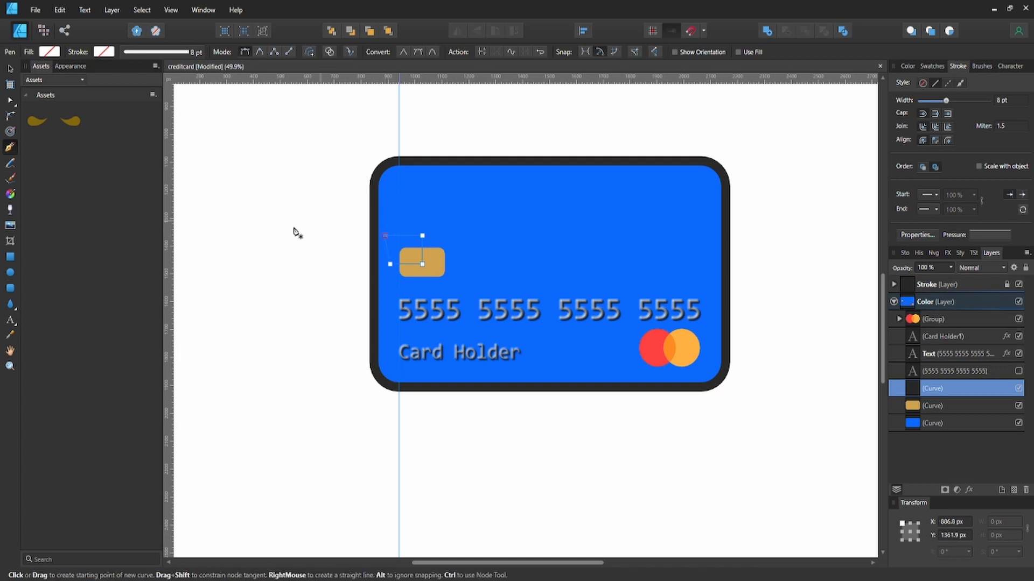
Step: Give the four-sided outline a black stroke with a width of 1.5 pt
left_click(157, 52)
left_click(104, 52)
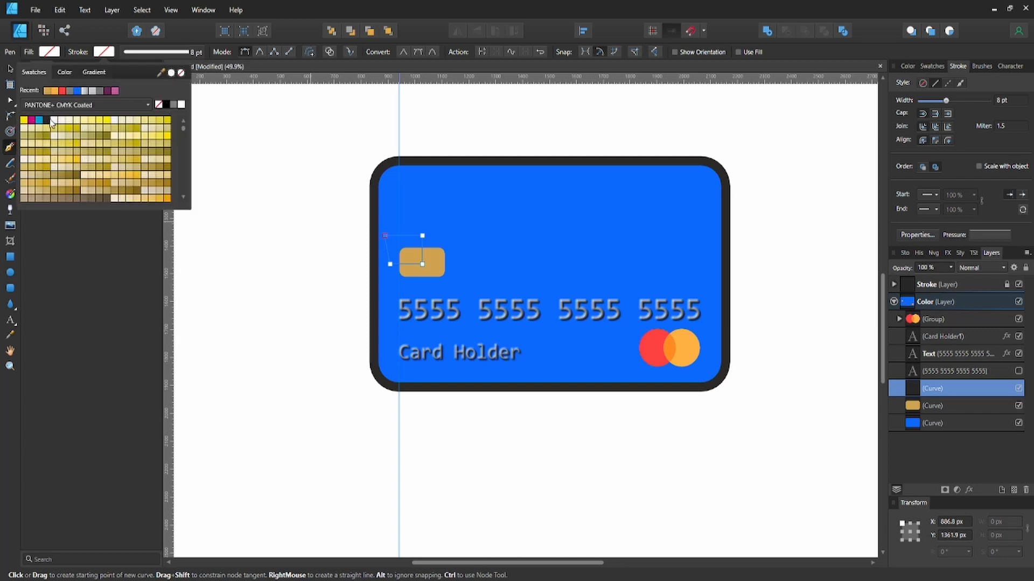
left_click(166, 104)
left_click(176, 52)
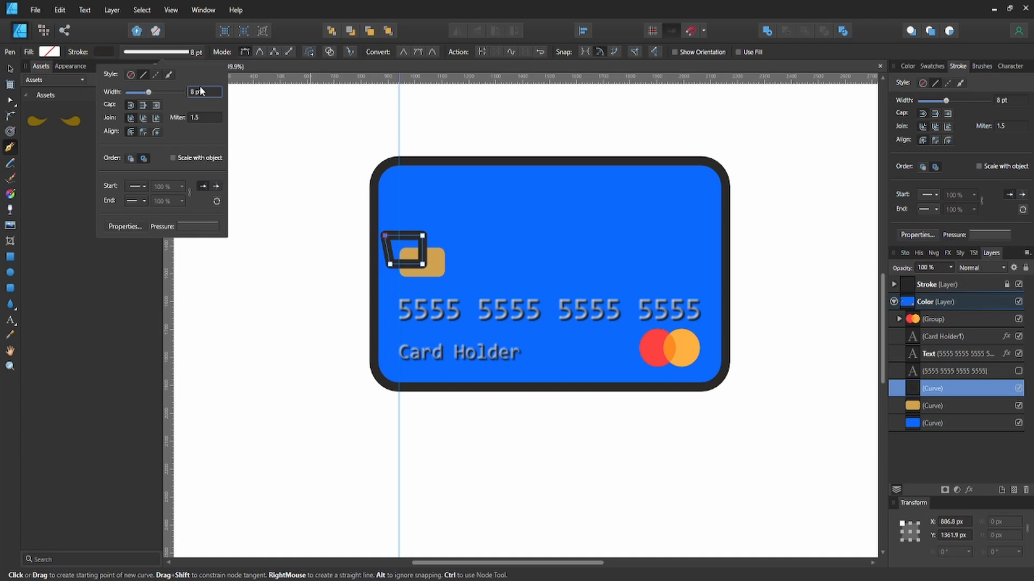
type("1")
key("Return")
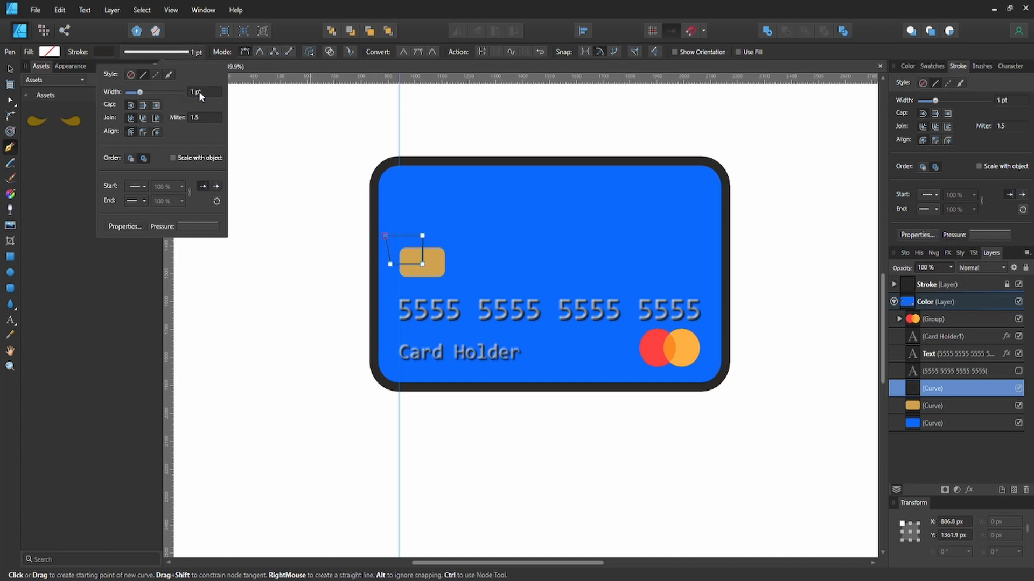
type("2")
key("Return")
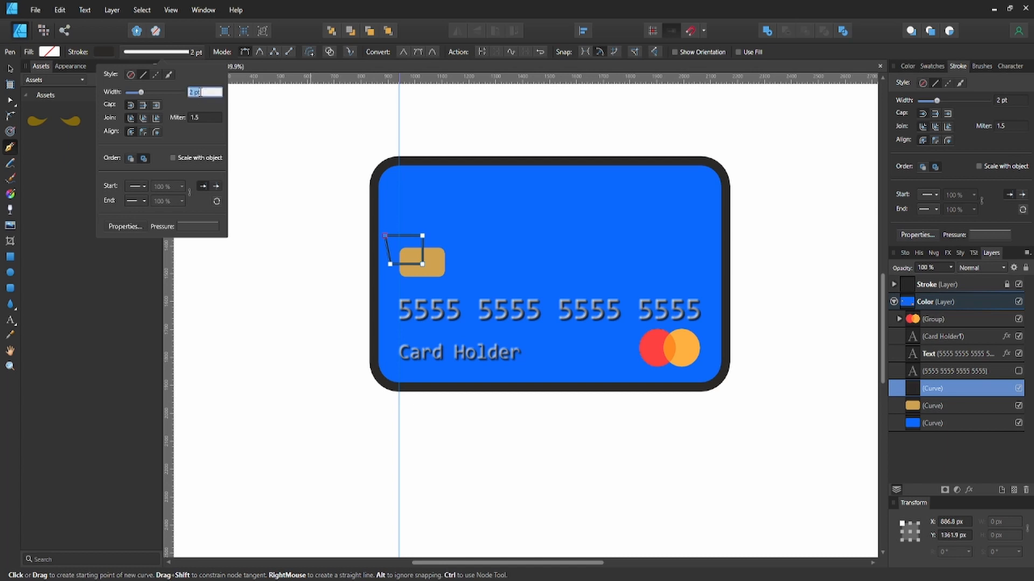
type("1.5")
key("Return")
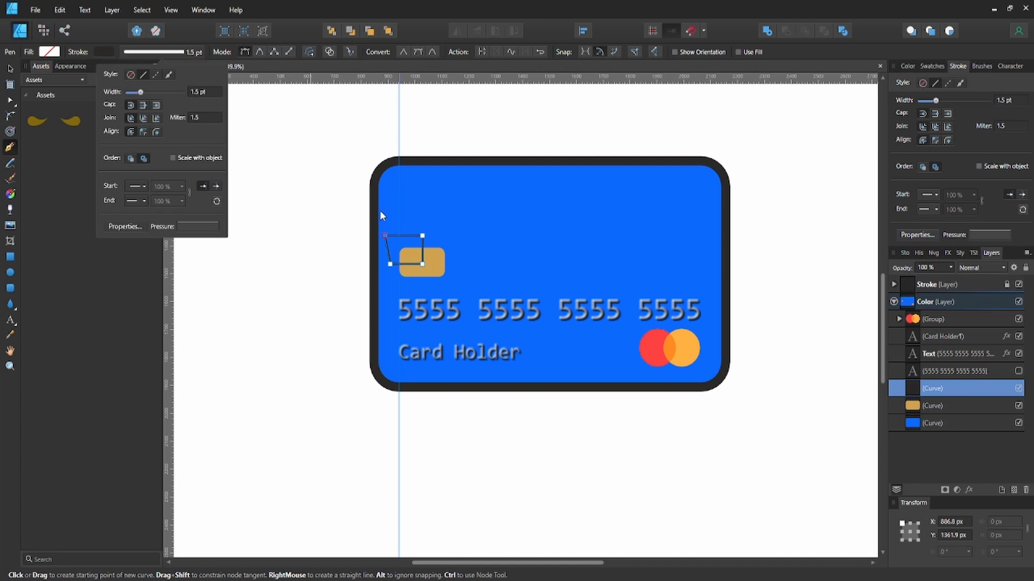
left_click(349, 209)
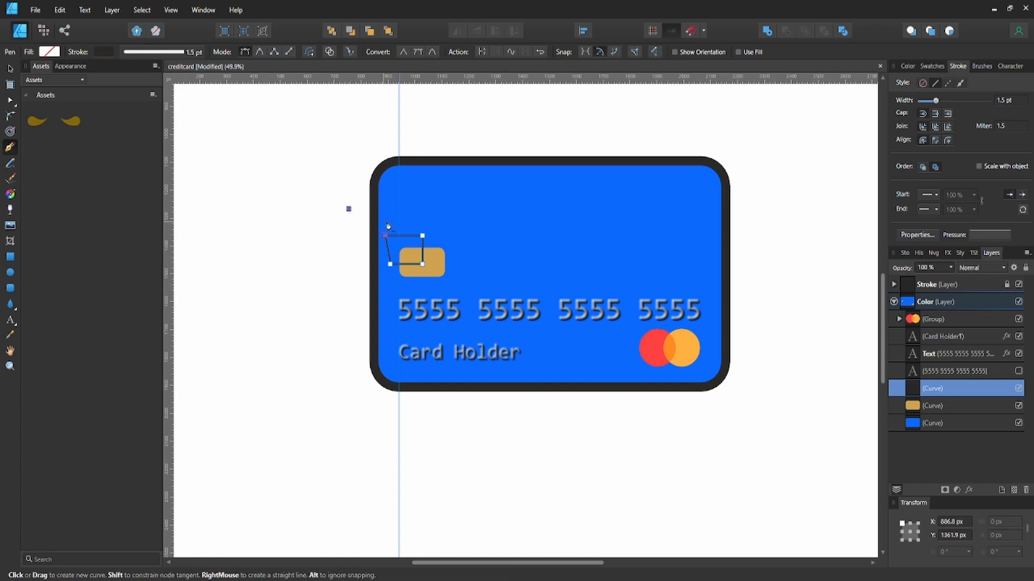
Step: Round the outline's lower-right corner to a radius of about 52 px and nudge the shape up 10 px
key("v")
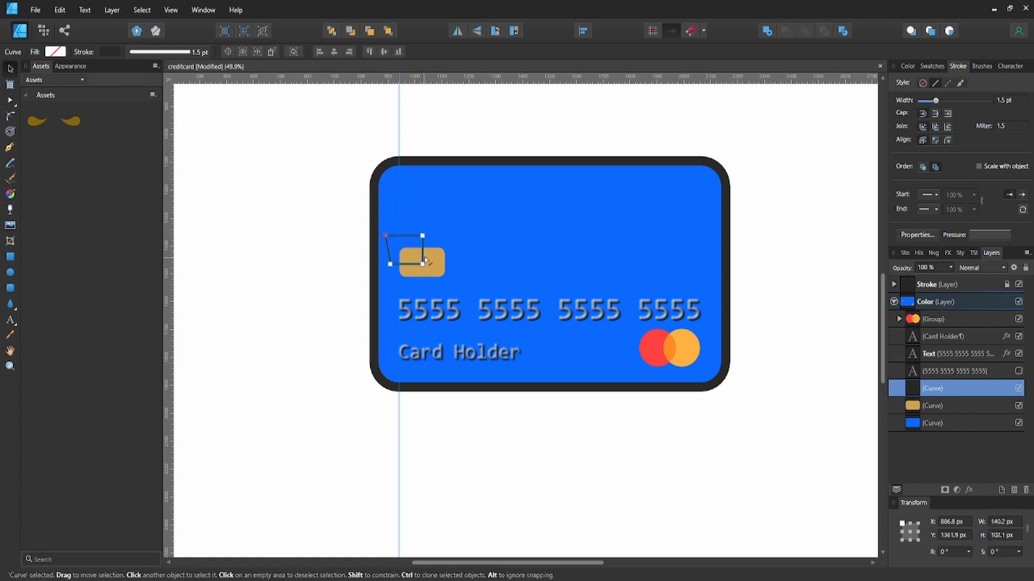
key("a")
left_click(422, 264)
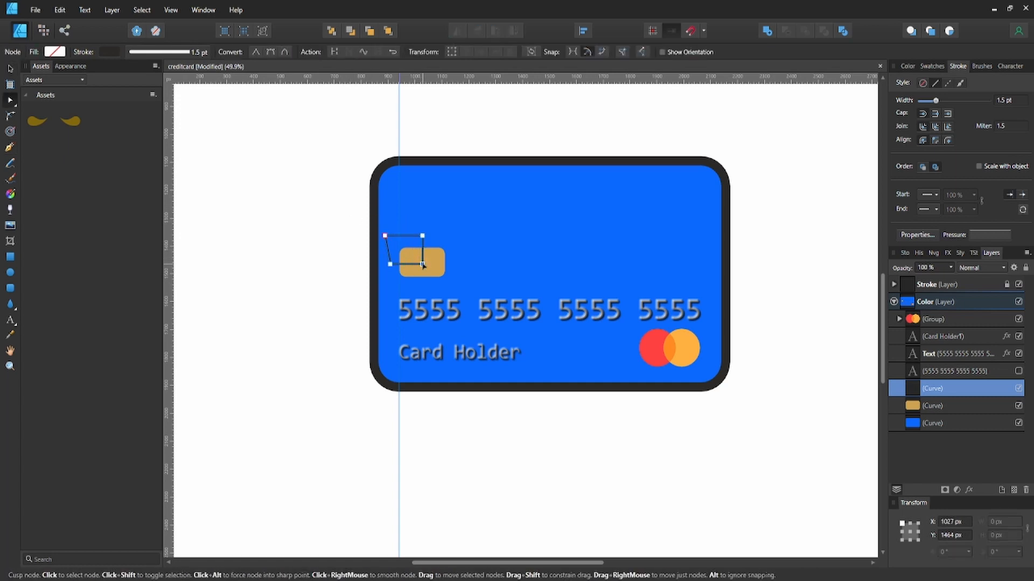
key("c")
left_click_drag(422, 263, 410, 255)
left_click_drag(410, 252, 408, 250)
key("v")
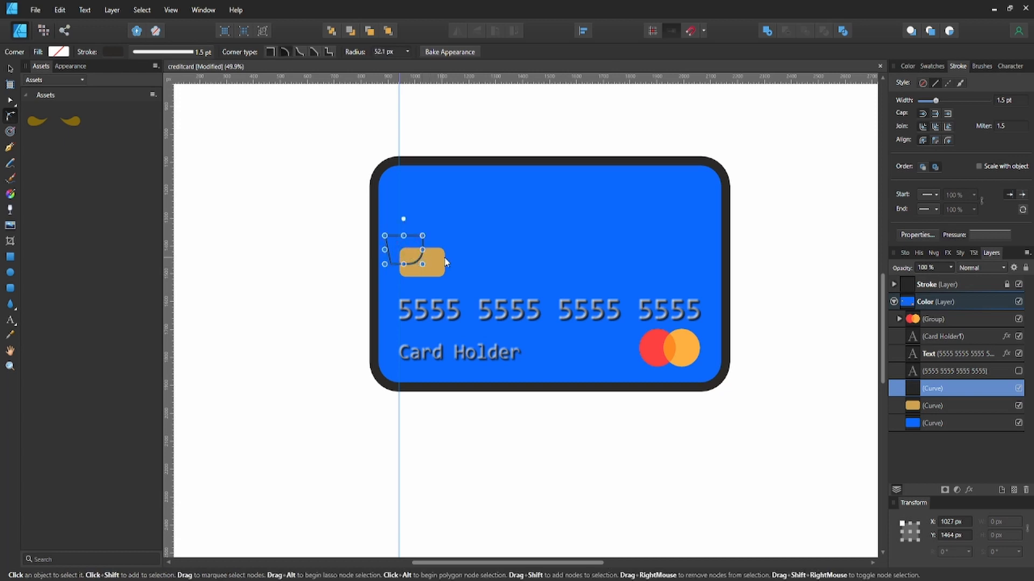
key("shift+Up")
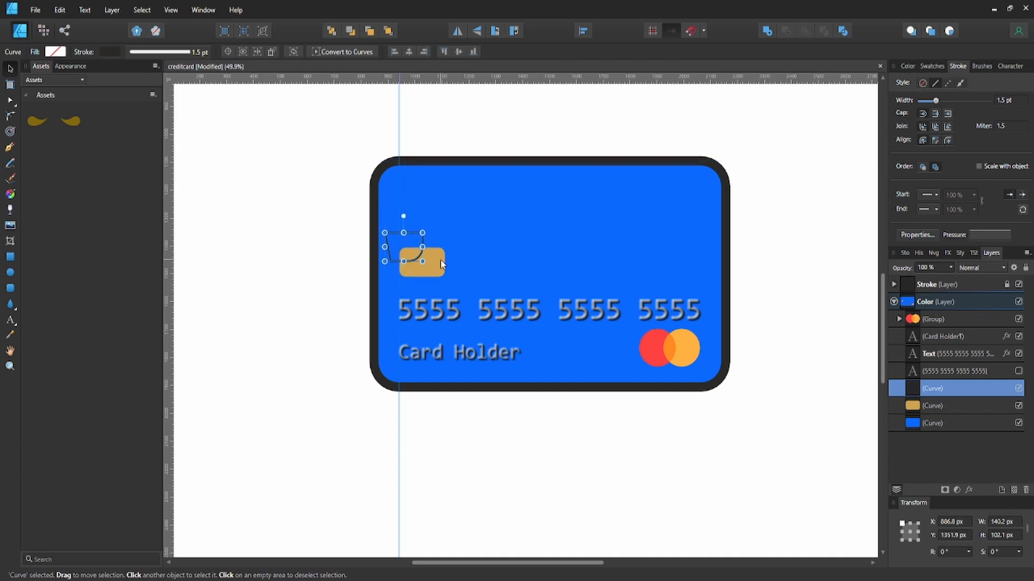
Step: Duplicate the rounded outline, flip the copy vertically and shift it down over the chip's lower-left area, leaving a gap below the original
key("ctrl+j")
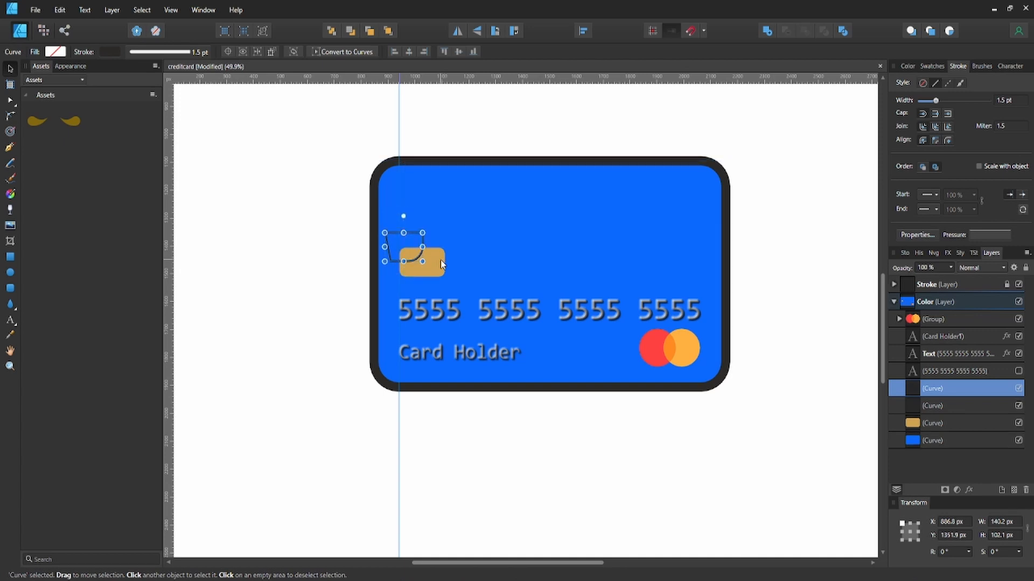
left_click(477, 31)
key("shift+Down")
key("shift+Down")
key("shift+Down")
key("shift+Down")
key("shift+Down")
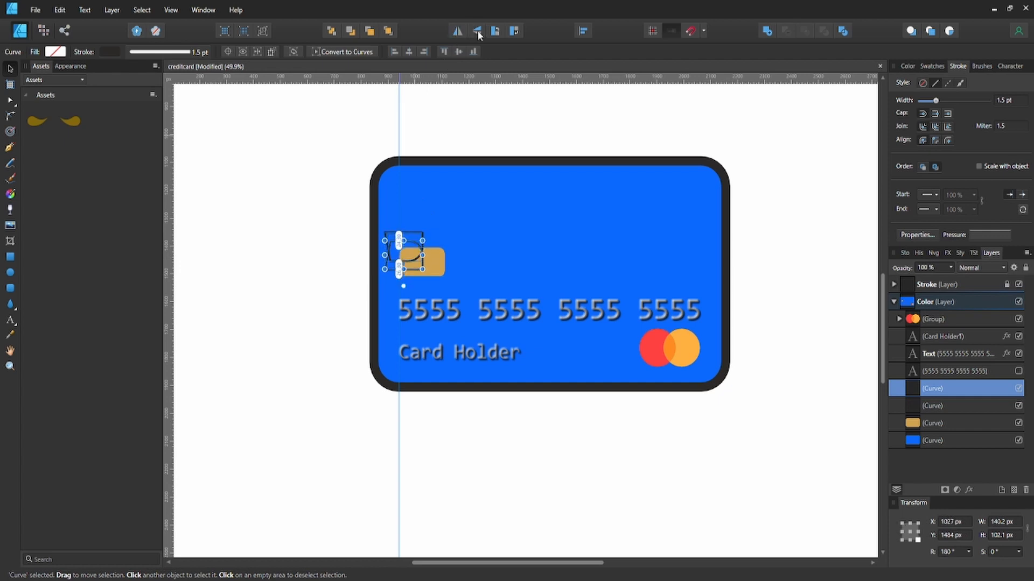
key("shift+Down")
key("shift+Down")
key("shift+Down")
key("shift+Down")
key("shift+Down")
key("shift+Down")
key("shift+Down")
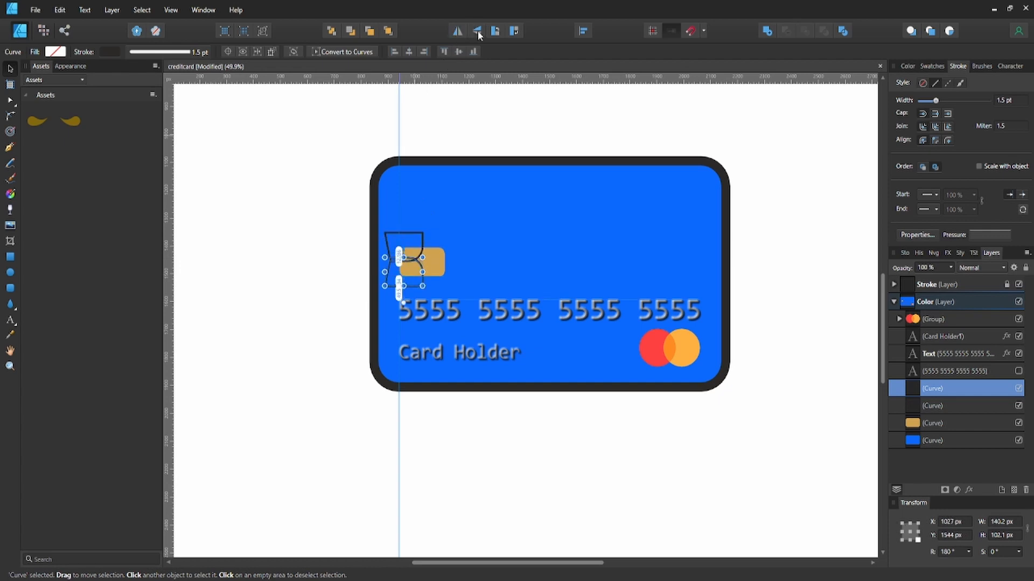
key("shift+Down")
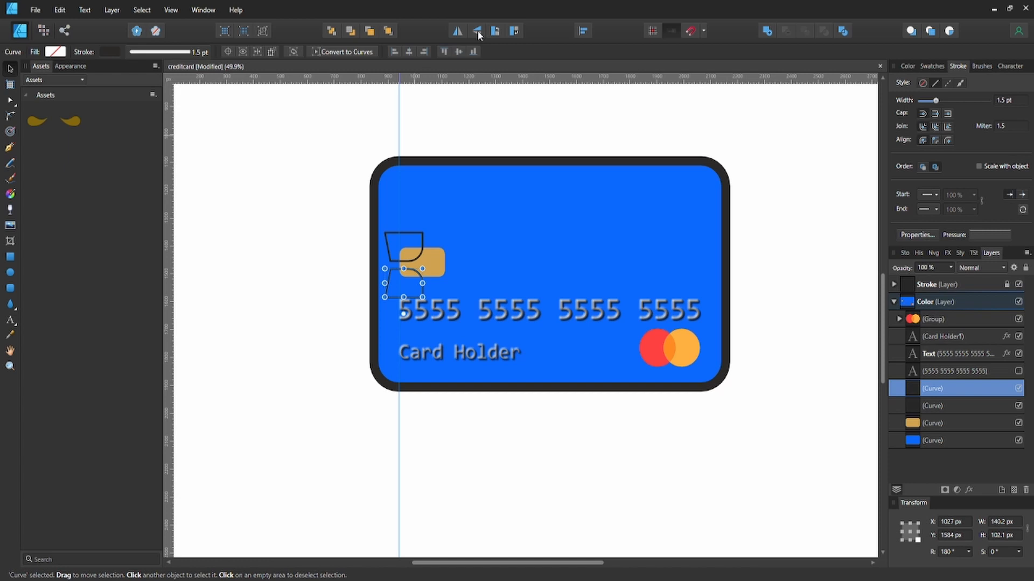
Step: Select both outline curves and nest them inside the gold chip's curve so they are clipped to its shape
left_click(947, 405, "shift")
left_click(948, 405)
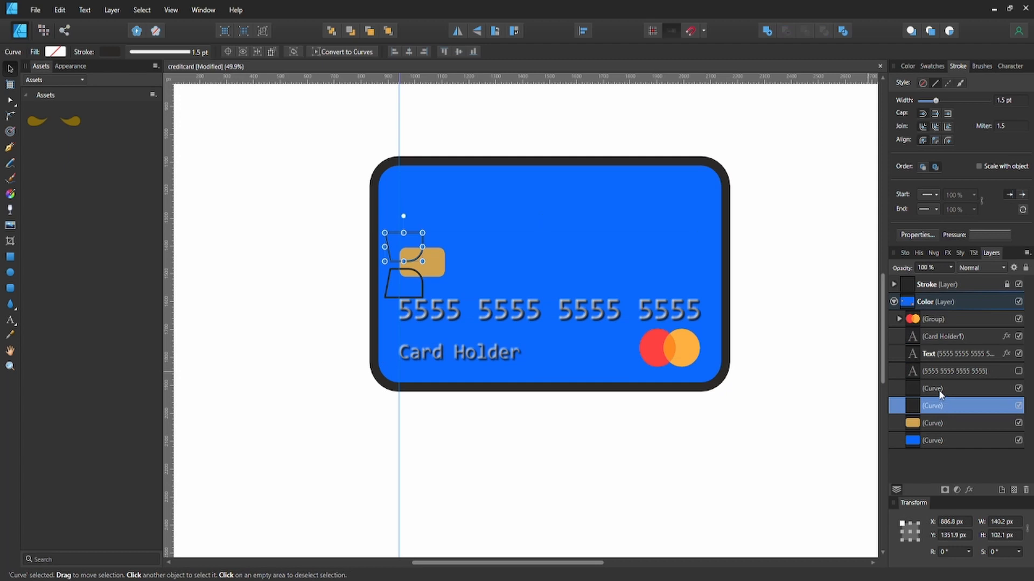
left_click(938, 389, "shift")
left_click_drag(939, 391, 930, 428)
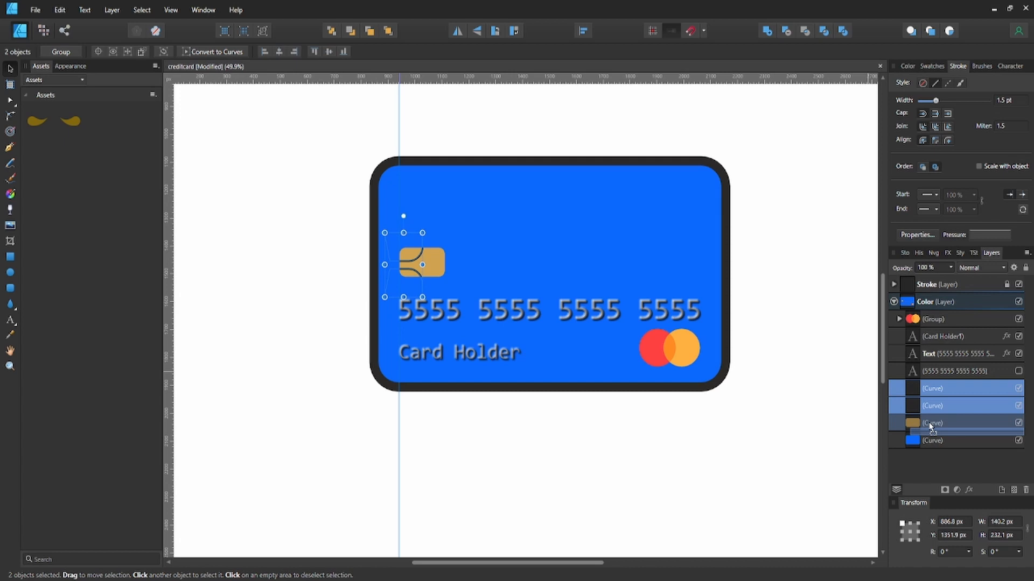
Step: Drop the two selected contact outlines into the gold chip's curve and clear the selection
left_click_drag(929, 422, 928, 422)
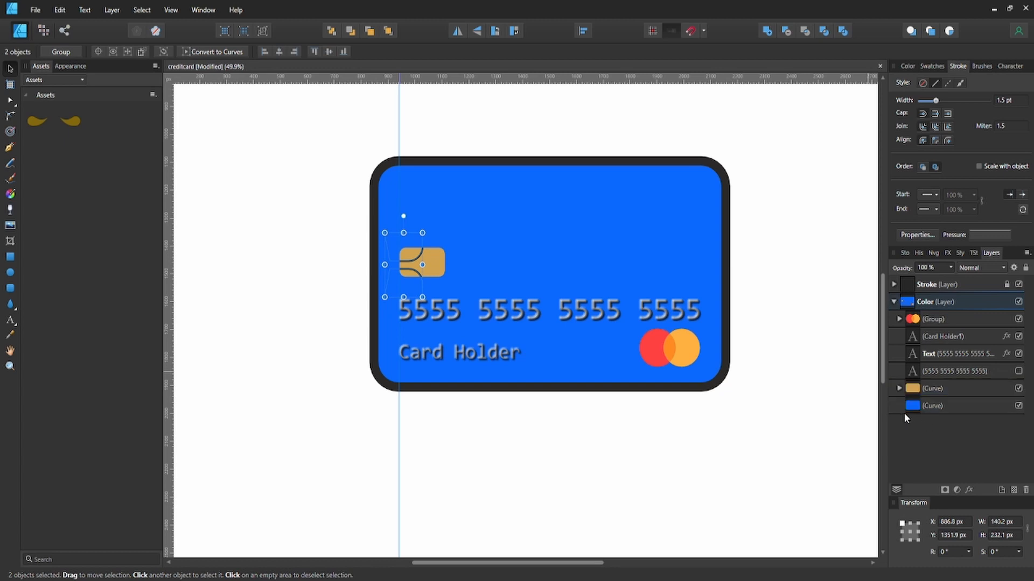
left_click(318, 282)
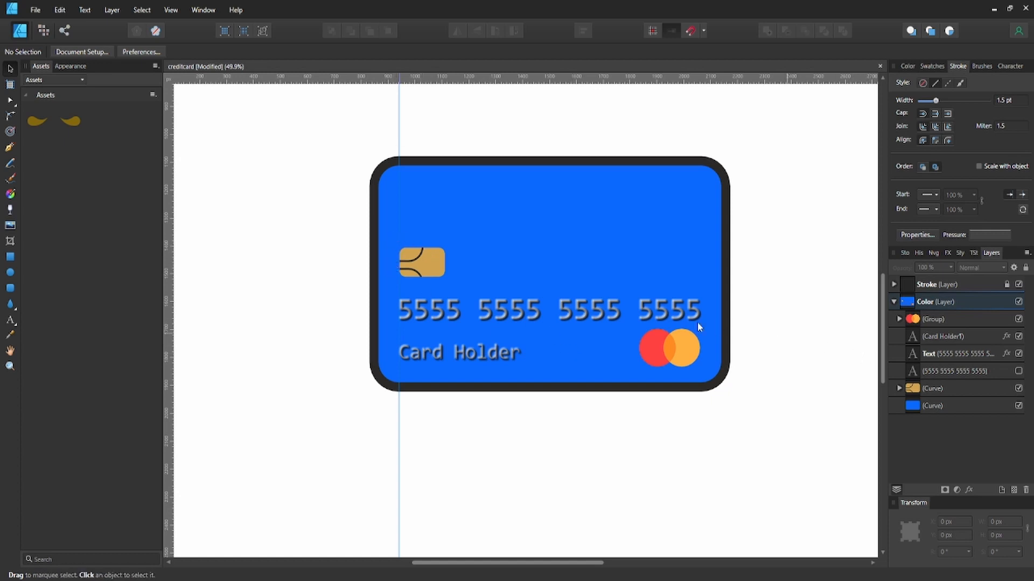
Step: Draw a short vertical Pen tool line inside the chip's curve, running between the upper and lower contact outlines
left_click(899, 388)
left_click(919, 420)
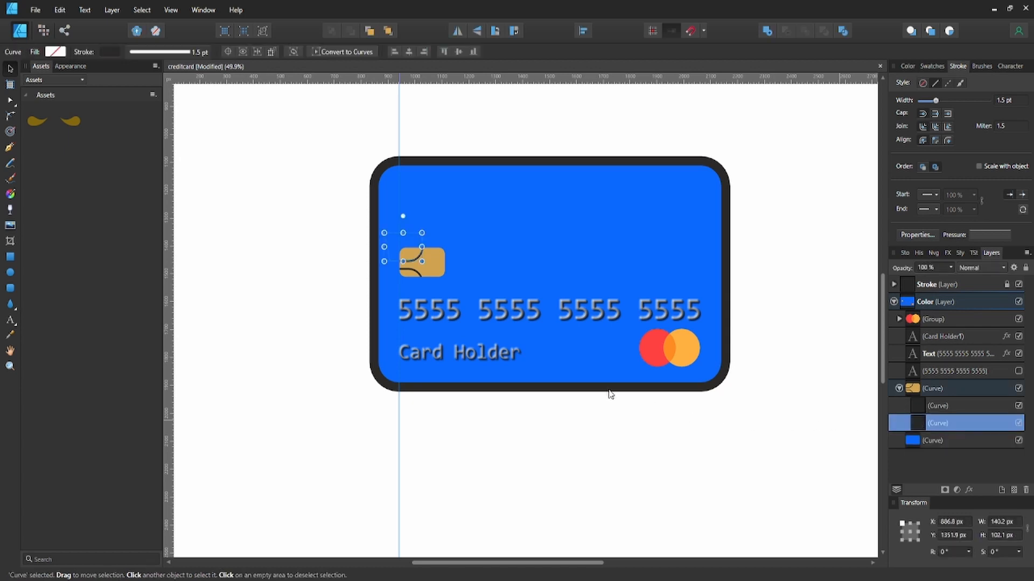
key("p")
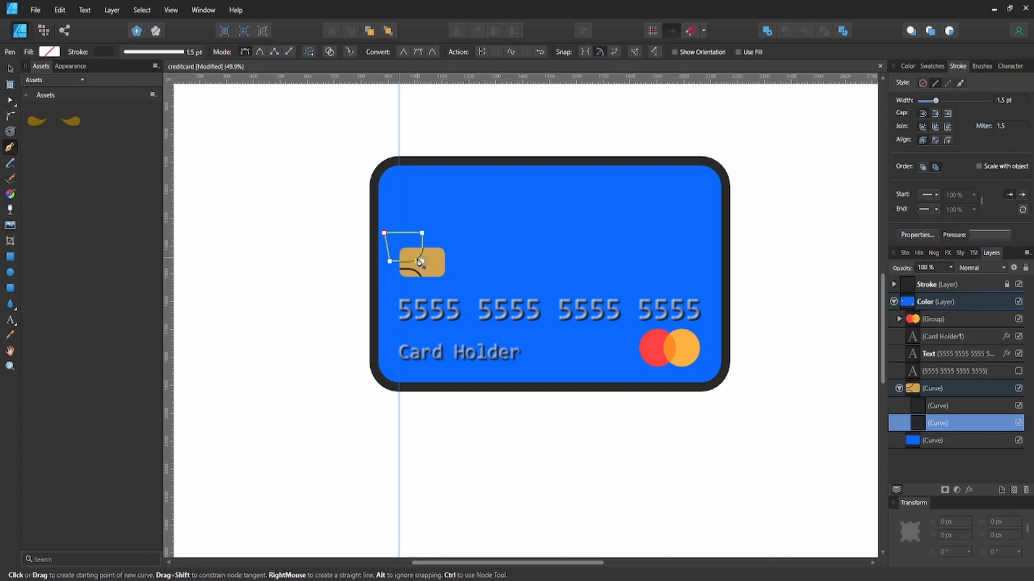
left_click(420, 261)
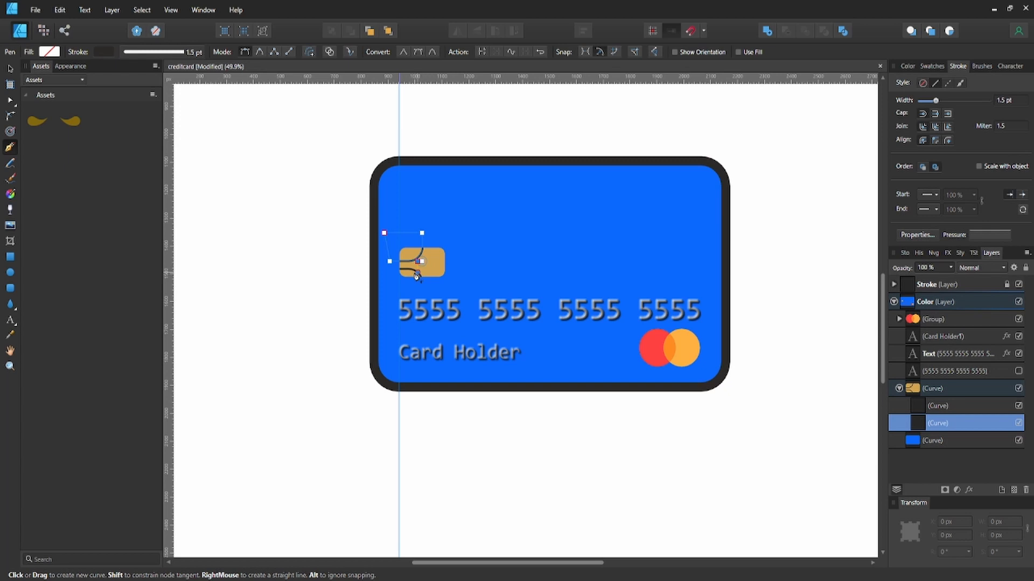
left_click(417, 273)
key("a")
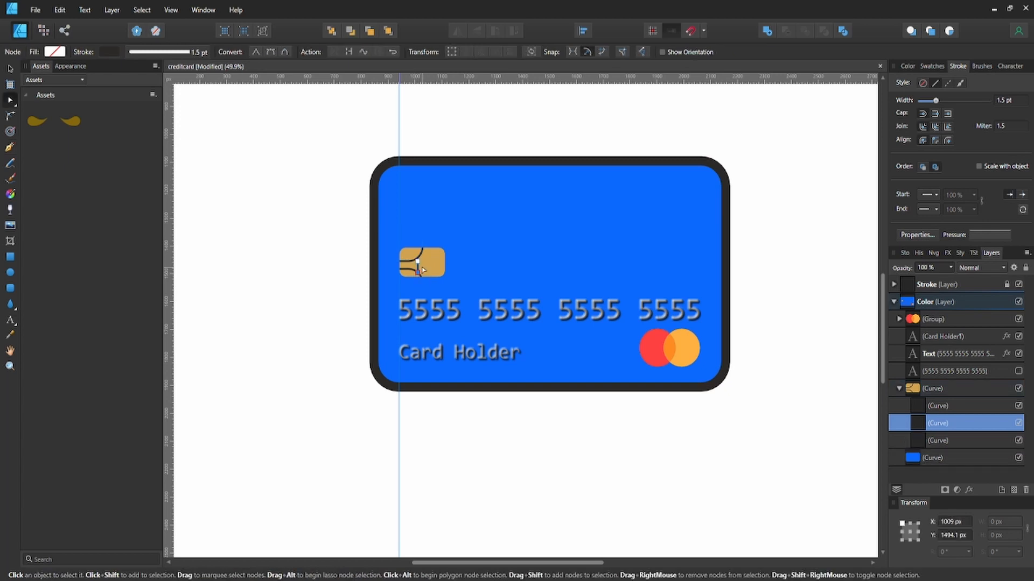
Step: Raise the connecting line's upper node onto the upper outline and bow the line slightly towards the chip's center
scroll(423, 270, "up", 5)
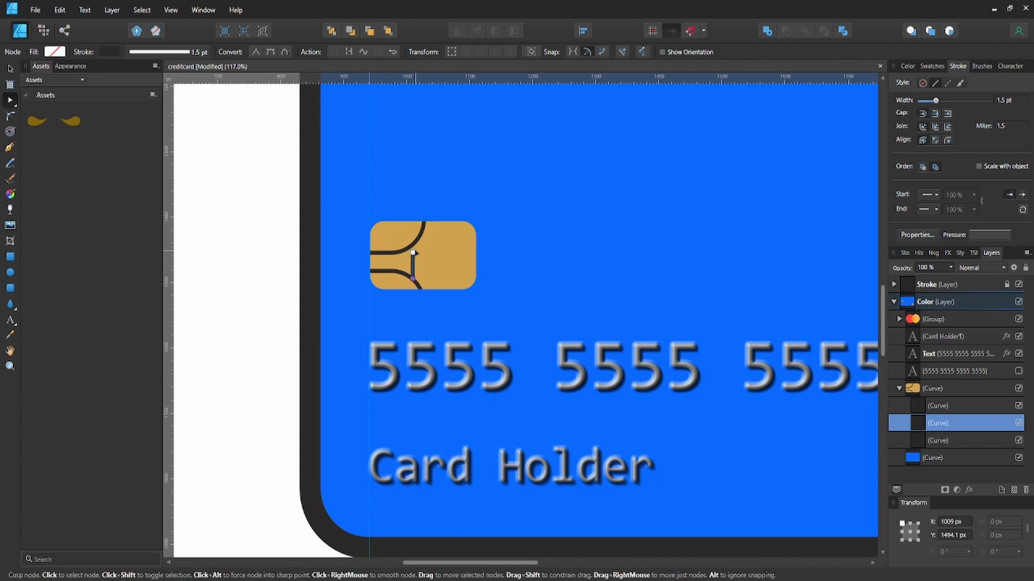
left_click(413, 253)
left_click_drag(413, 252, 419, 266)
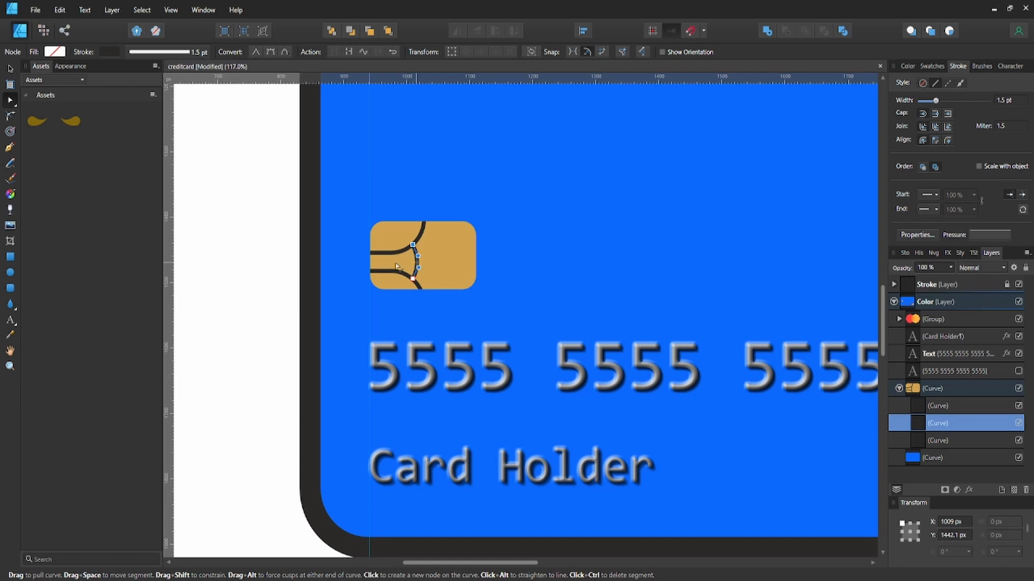
key("v")
left_click(268, 267)
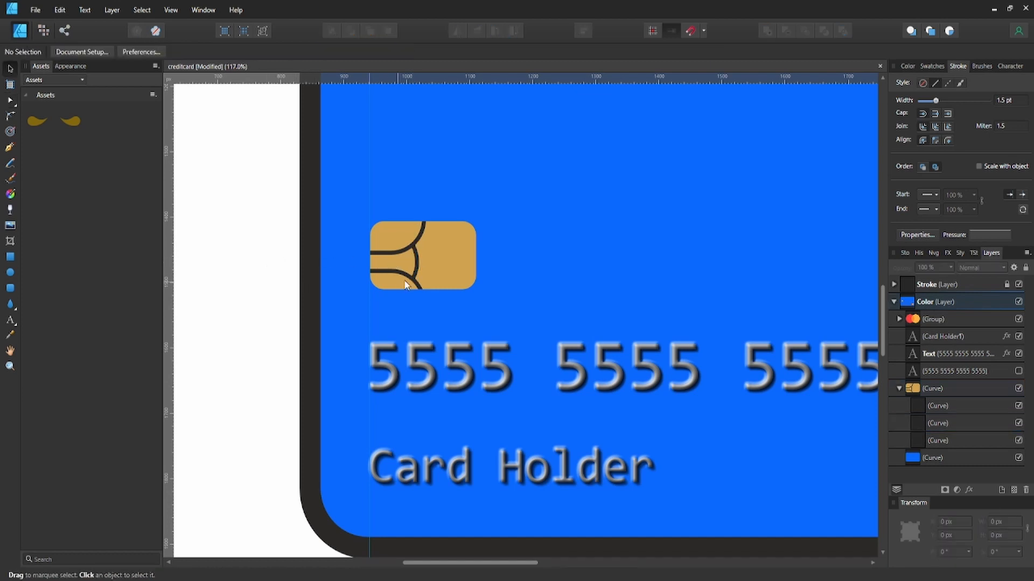
Step: Group the three contact-line curves nested inside the gold chip
left_click(417, 264)
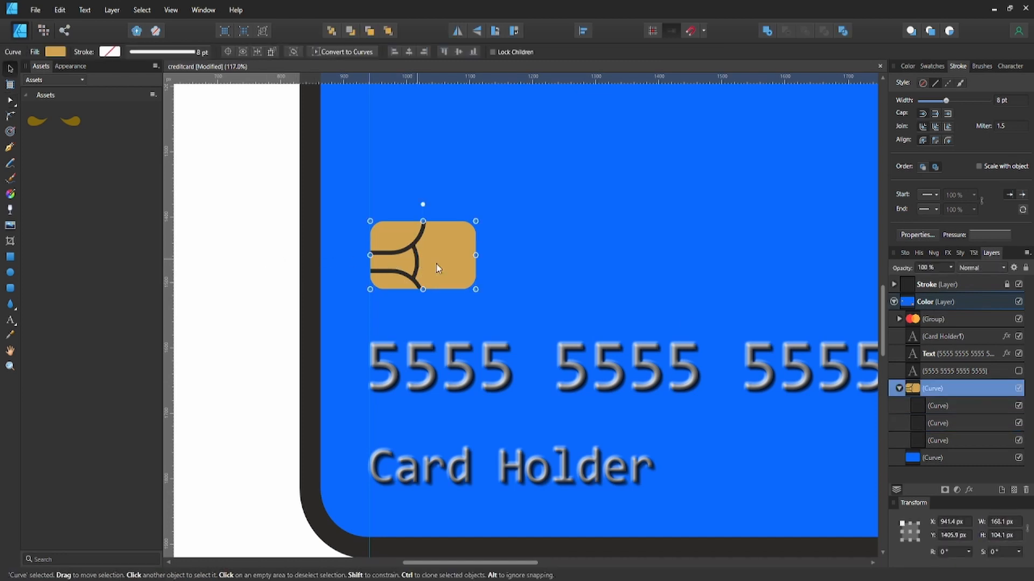
left_click(966, 410)
left_click(945, 440, "shift")
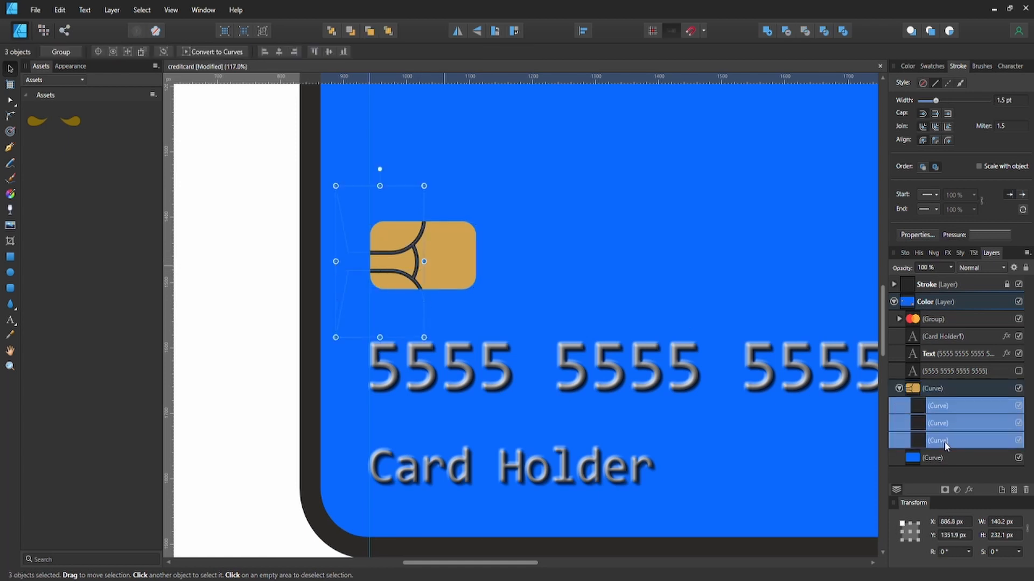
key("ctrl+g")
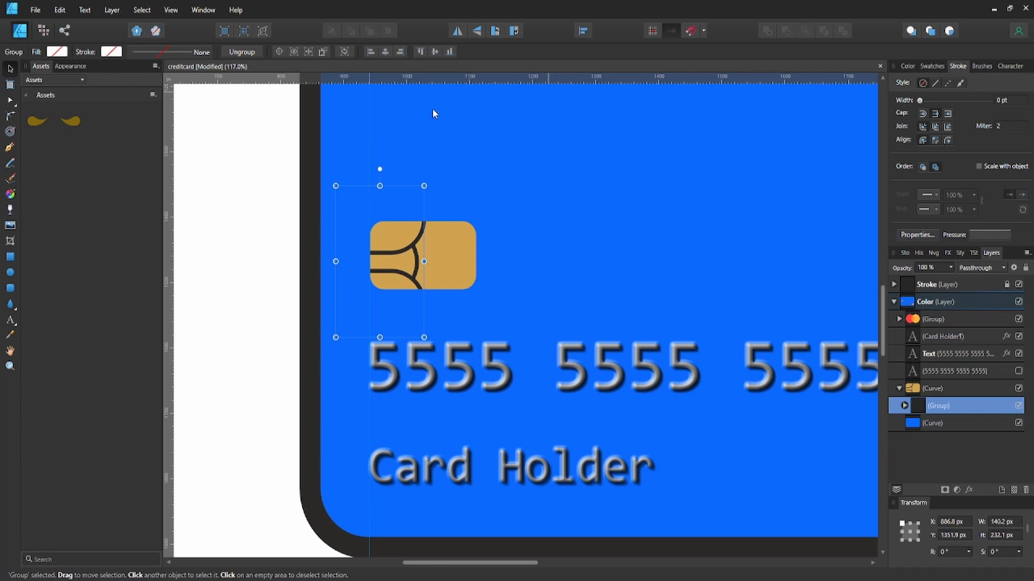
Step: Select the contact-line group inside the chip and nudge it up 5 px
left_click(447, 254)
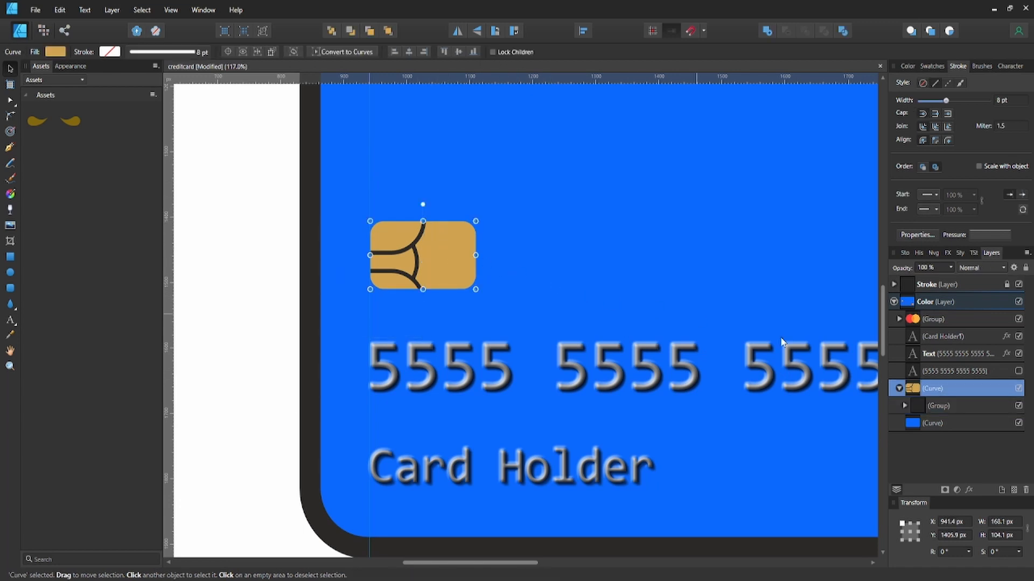
left_click(916, 408)
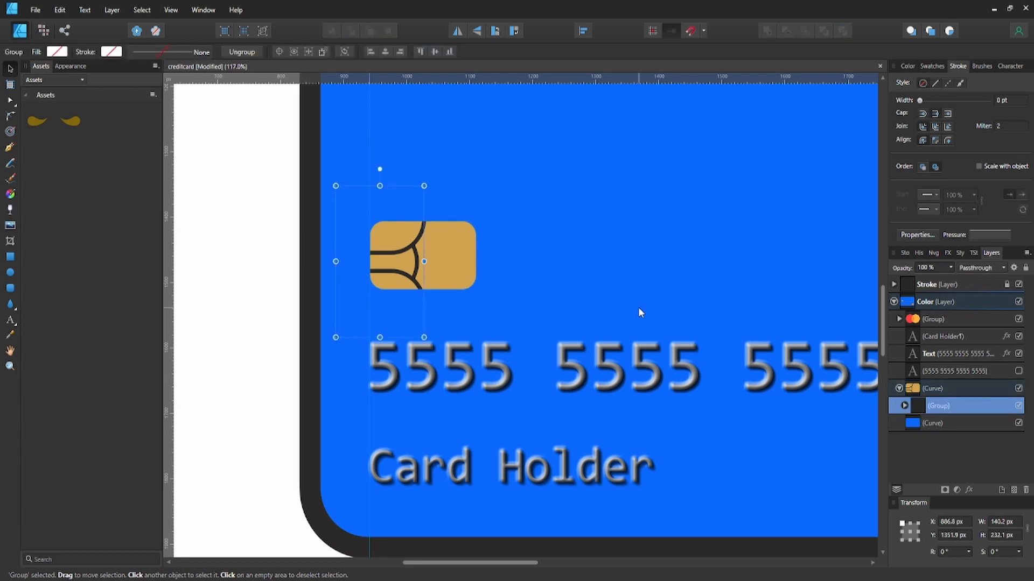
key("Down")
key("Down")
key("Down")
key("Down")
key("Down")
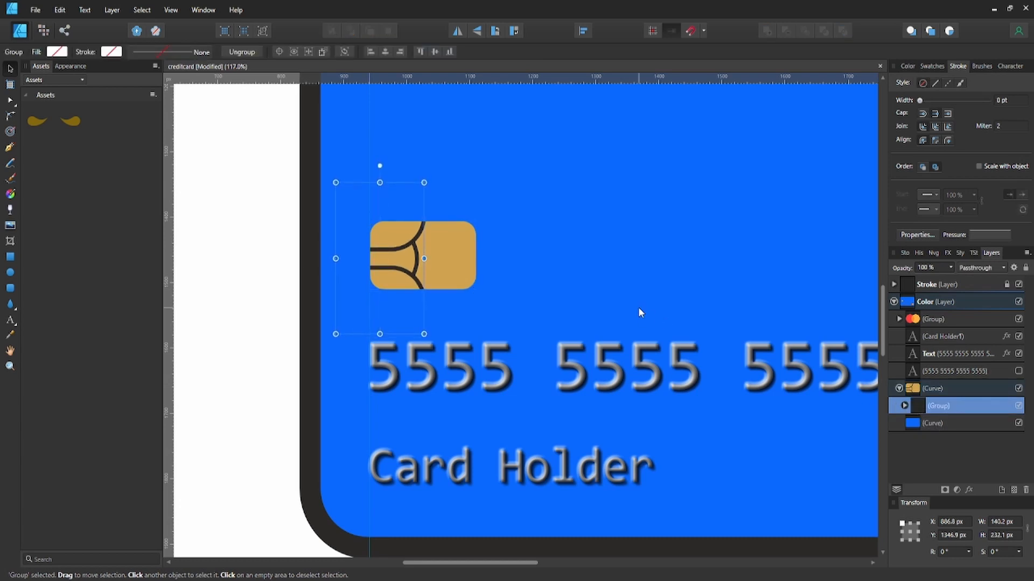
Step: Duplicate the contact-line group, flip the copy horizontally and move it to the chip's right half, mirroring the original
key("ctrl+j")
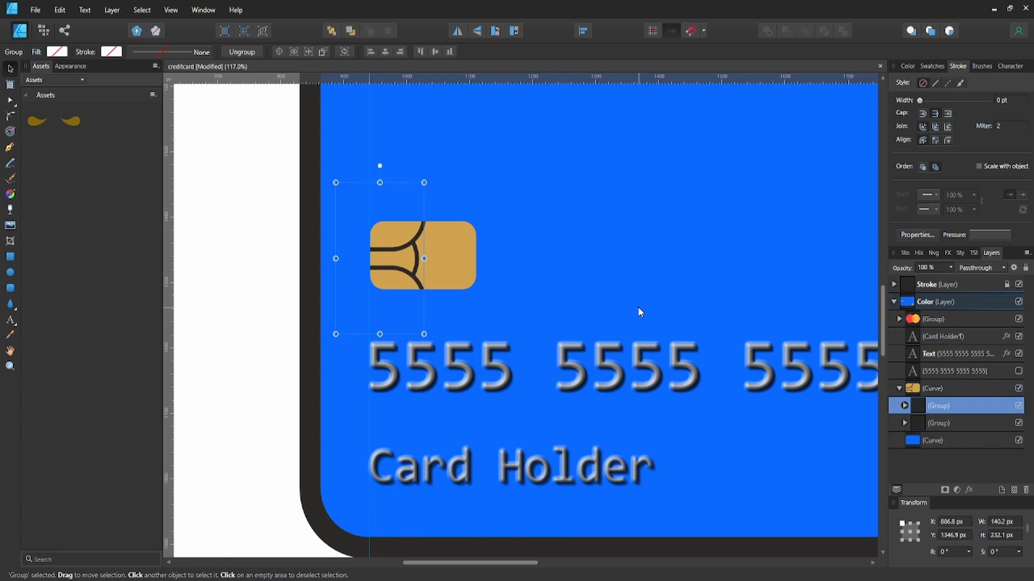
left_click(456, 33)
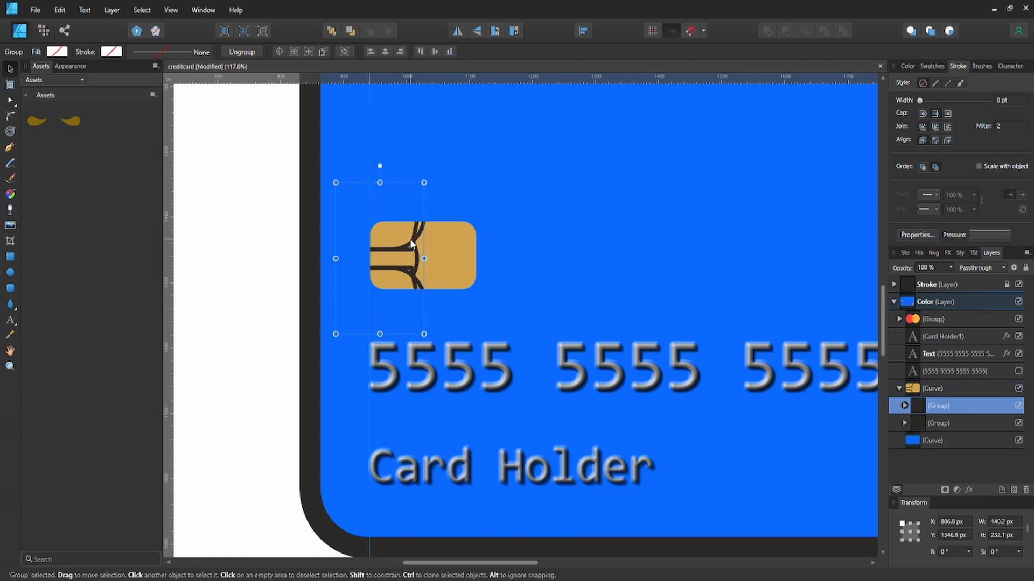
left_click_drag(414, 245, 502, 250)
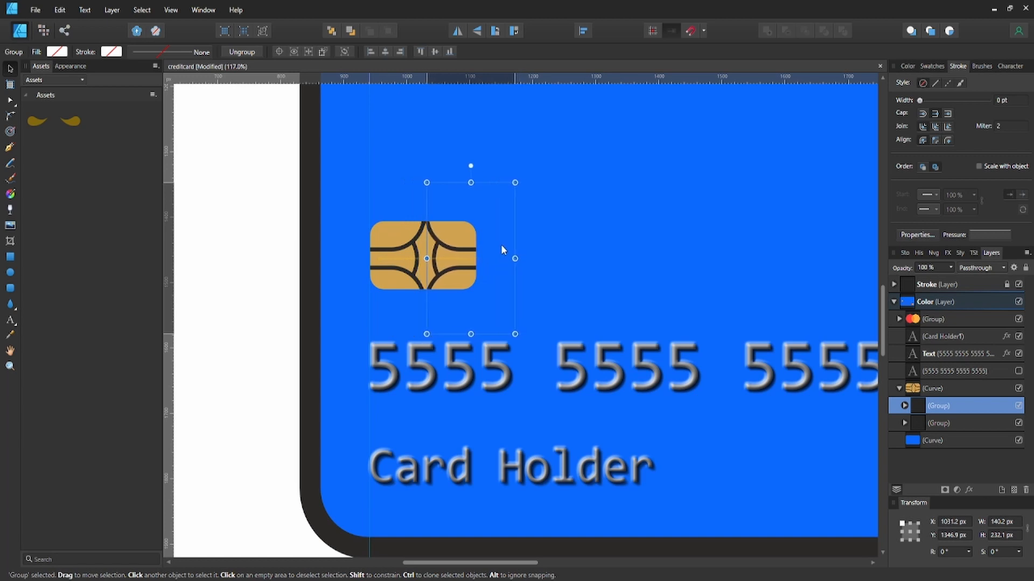
left_click(235, 293)
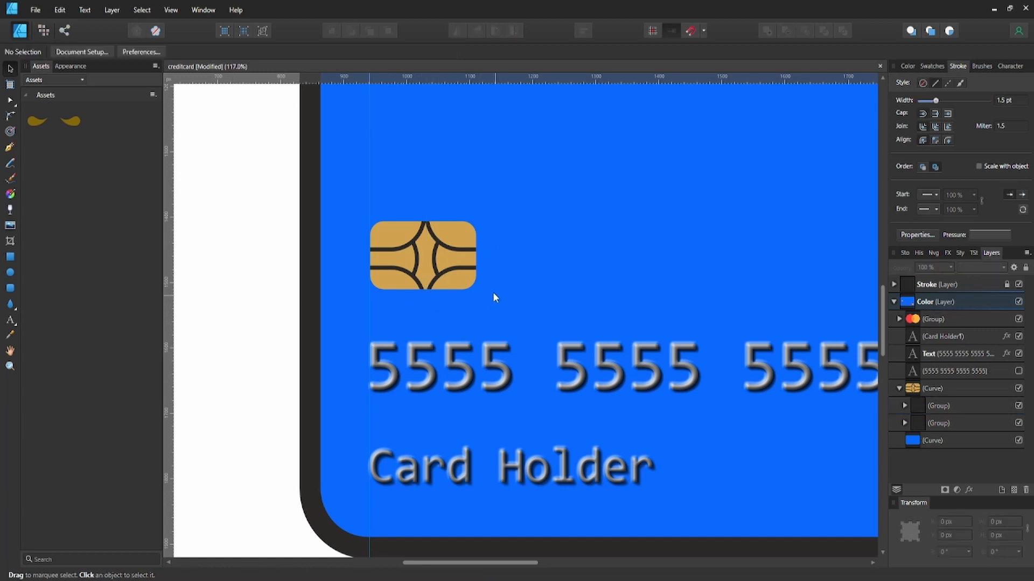
Step: Select both contact-line groups inside the chip and nudge them 7 px left to center the pattern
left_click(409, 248)
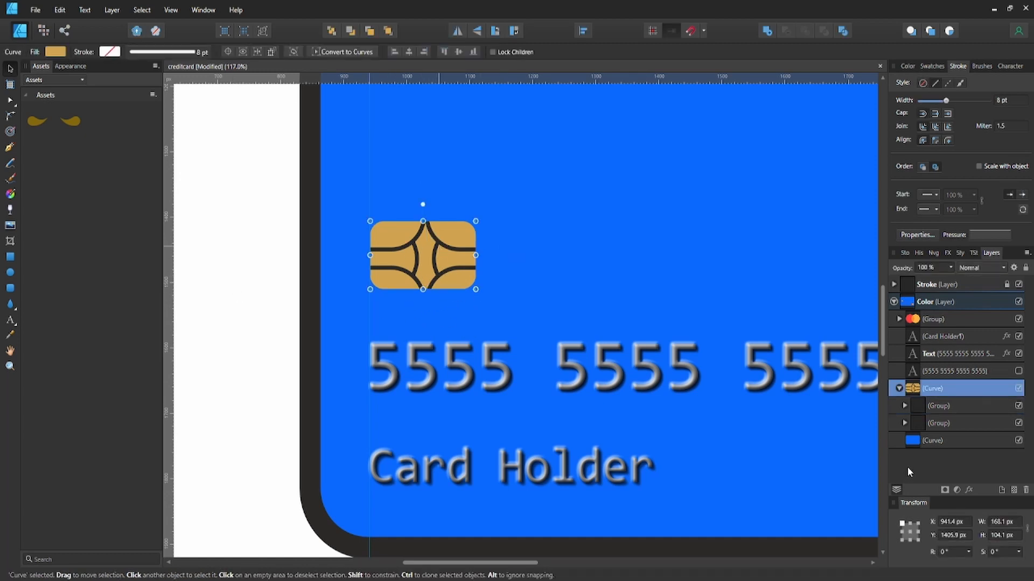
left_click(920, 418)
left_click(921, 405, "shift")
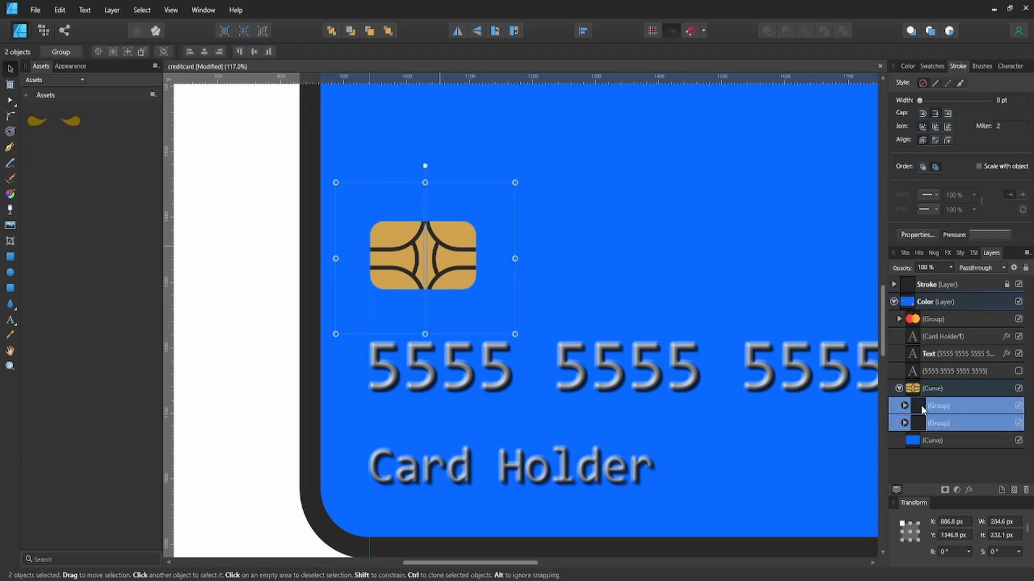
key("Right")
key("Right")
key("Right")
key("Right")
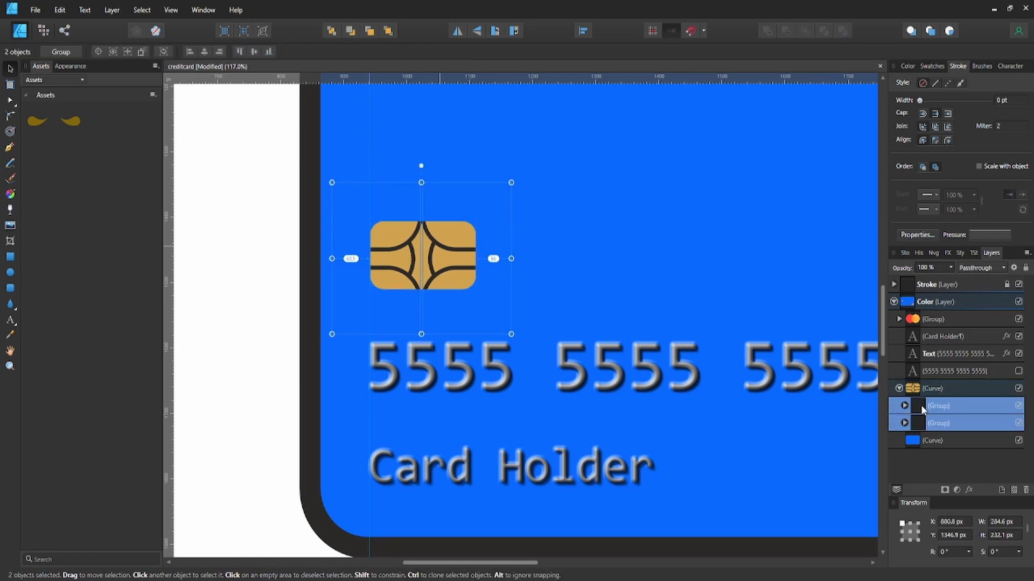
key("Left")
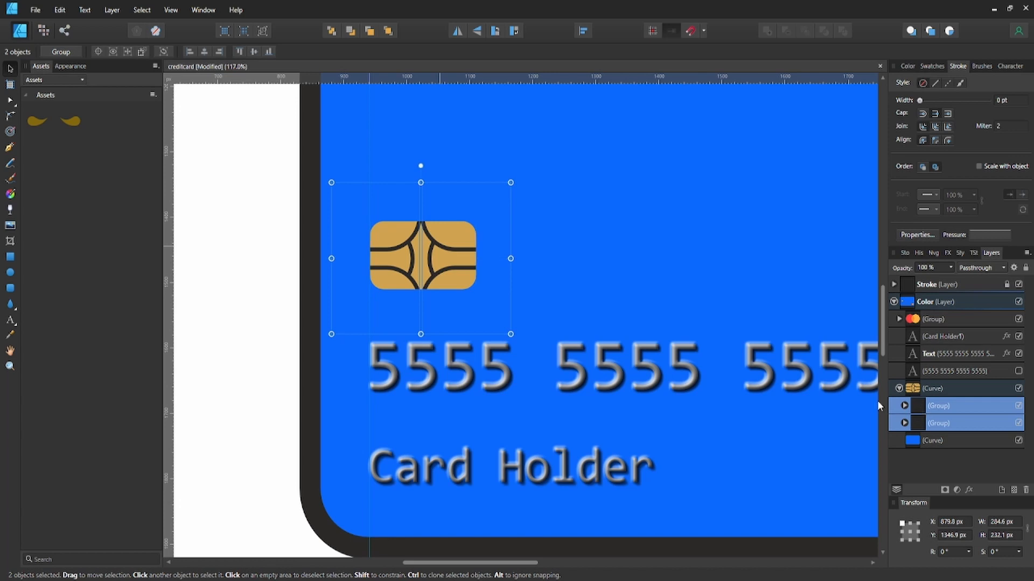
left_click(273, 290)
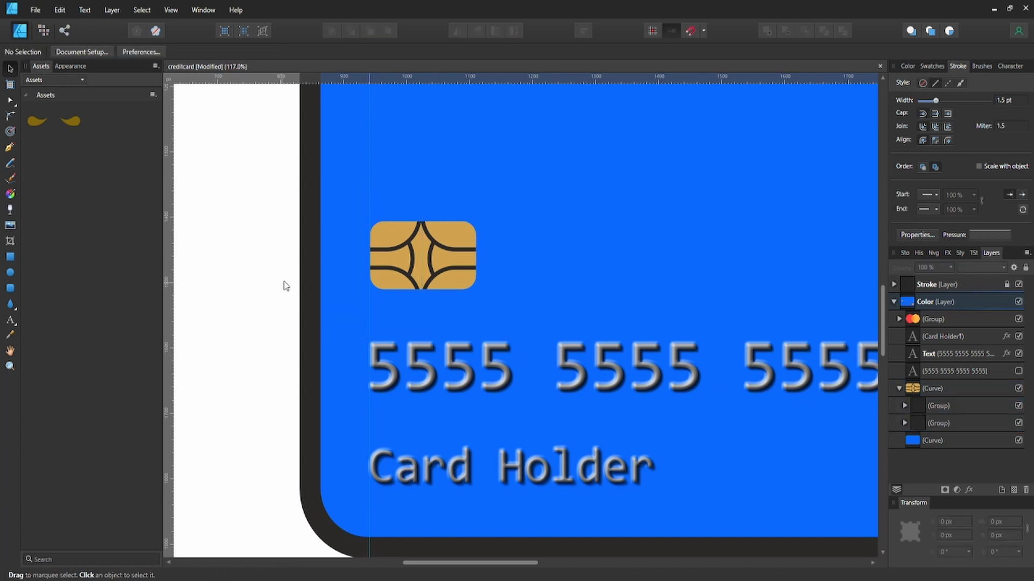
Step: Save the credit card document with the finished chip
scroll(457, 262, "down", 3)
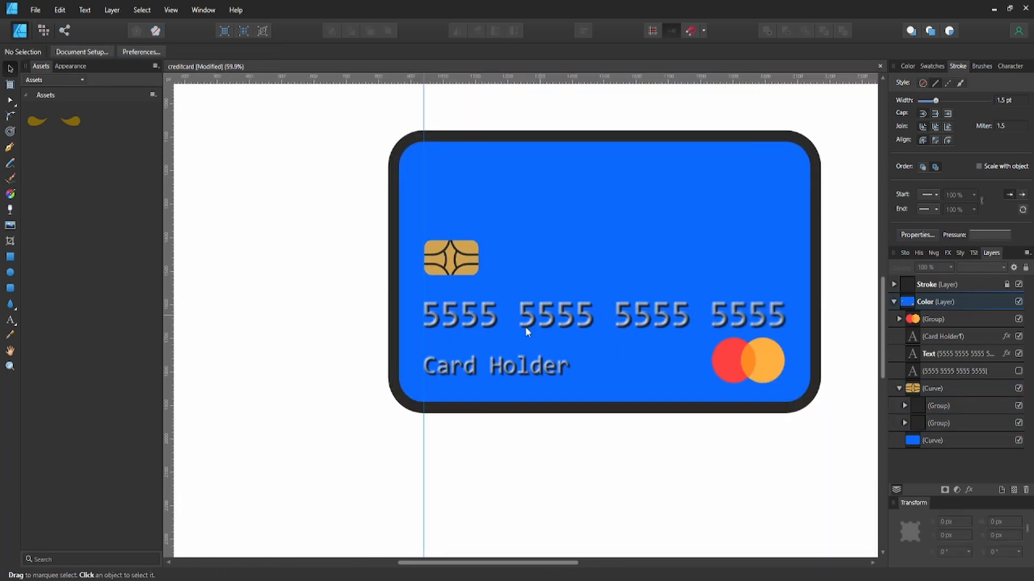
left_click_drag(627, 411, 582, 421)
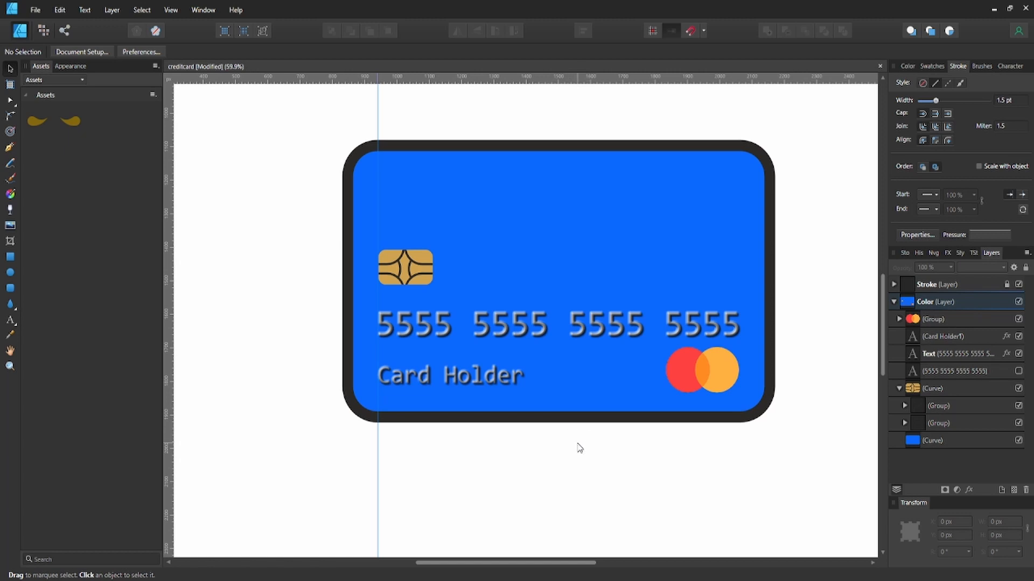
key("ctrl+s")
scroll(474, 321, "up", 1)
left_click_drag(489, 323, 480, 332)
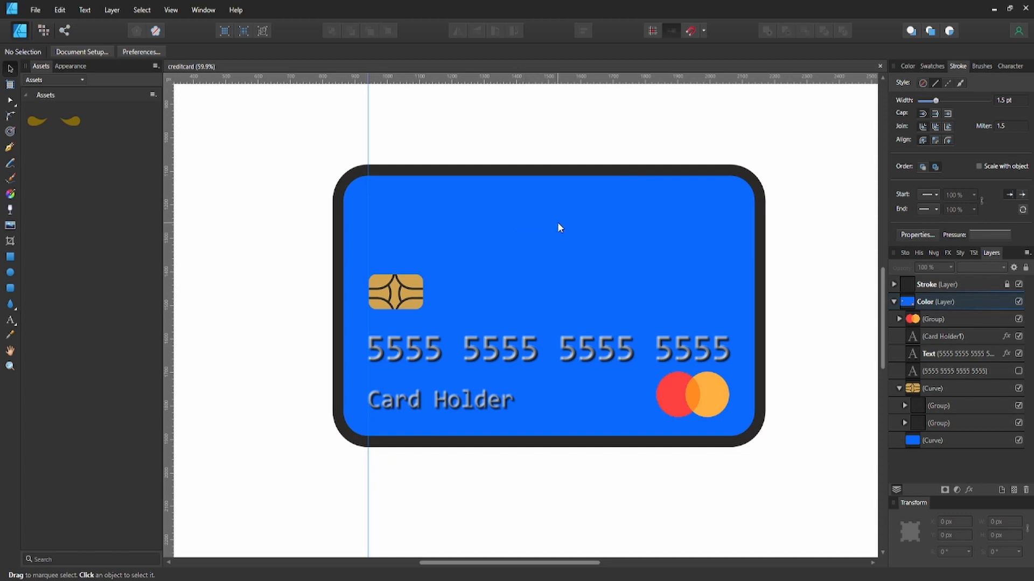
Step: Start an artistic text object about 51 pt in size at the card's upper right, layered directly above the Card Holder text
key("t")
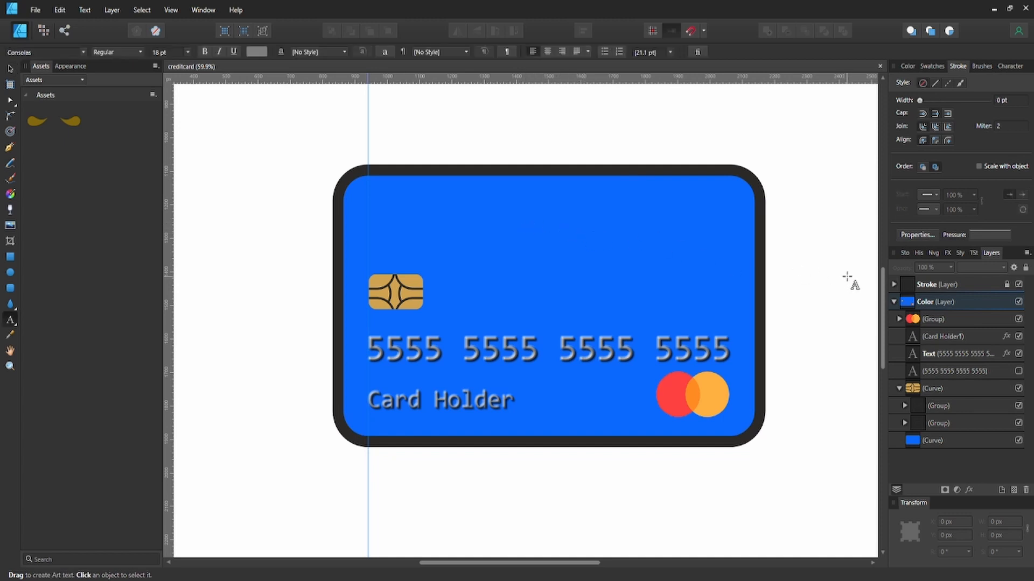
left_click(913, 337)
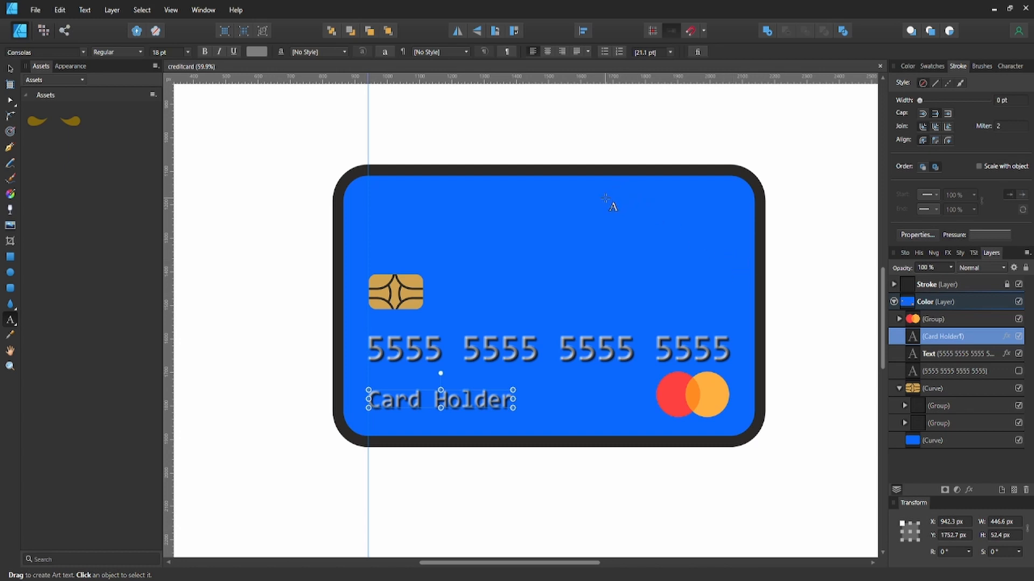
left_click_drag(610, 203, 689, 243)
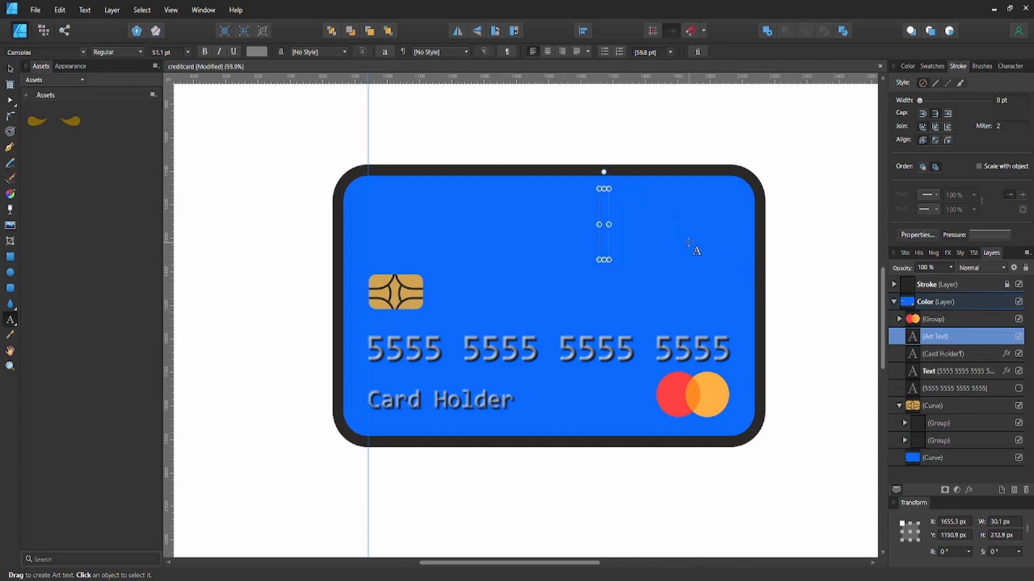
type("Com")
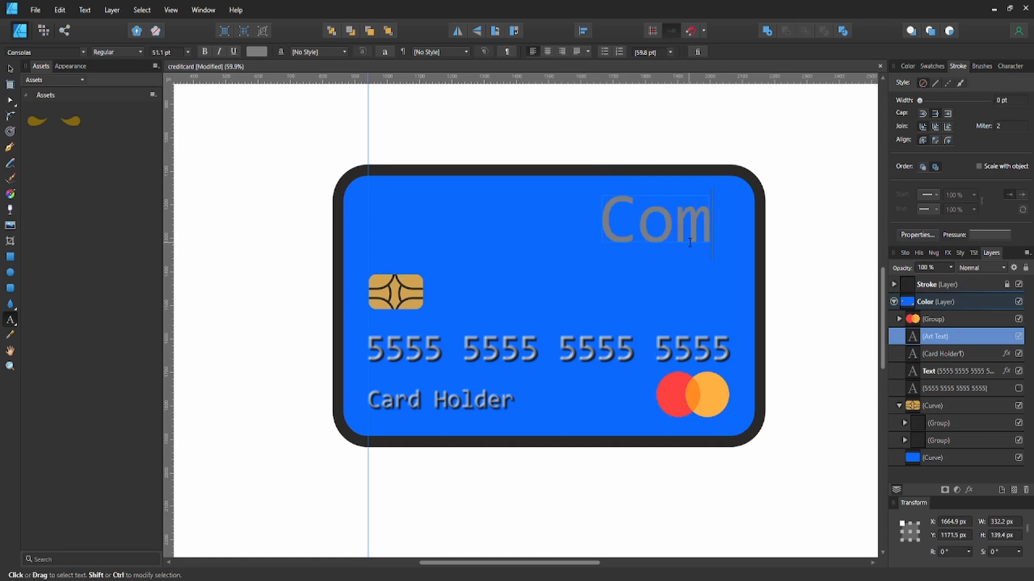
key("BackSpace")
key("BackSpace")
key("BackSpace")
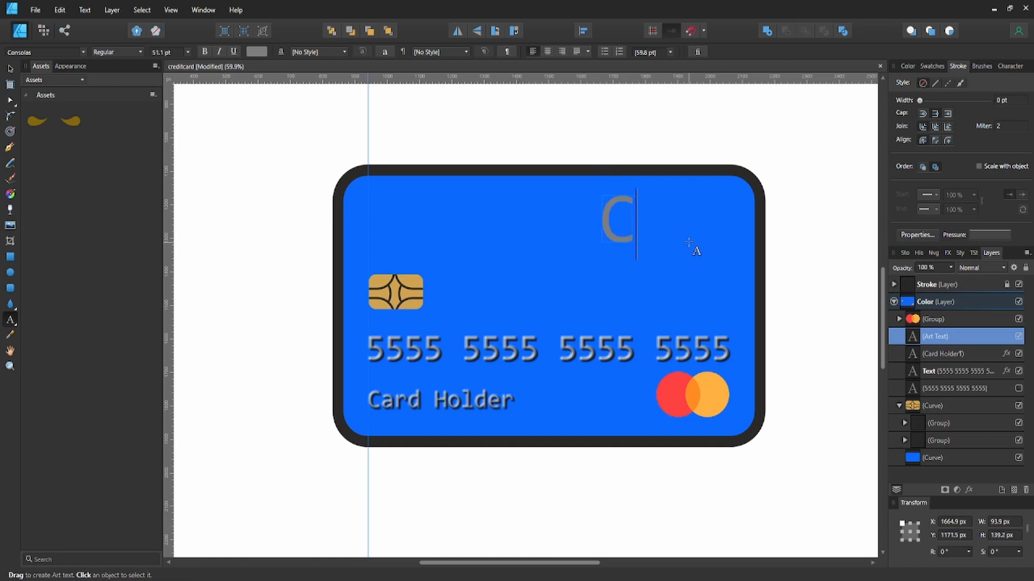
Step: Set the new text object's font size to 24 pt and enter "Company" as its text
left_click(157, 52)
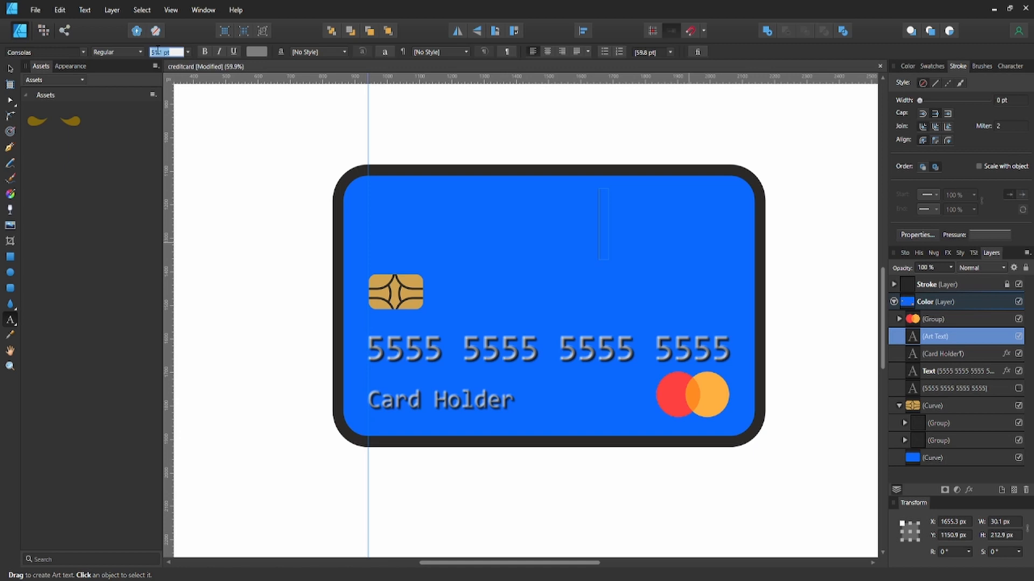
type("24")
key("Return")
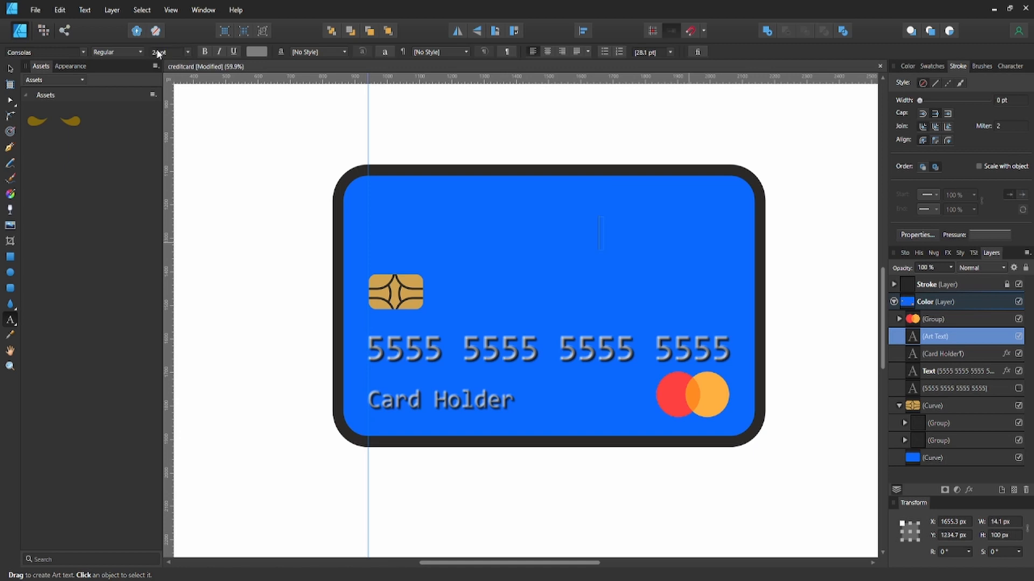
type("Company")
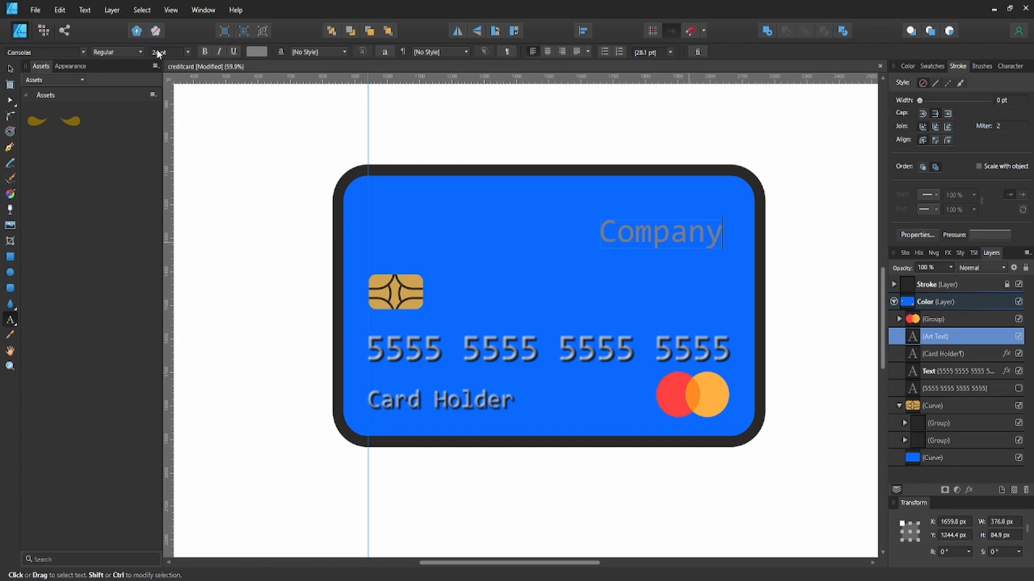
Step: Finish editing the Company text and move it about 63 px up toward the card's upper-right corner
key("Escape")
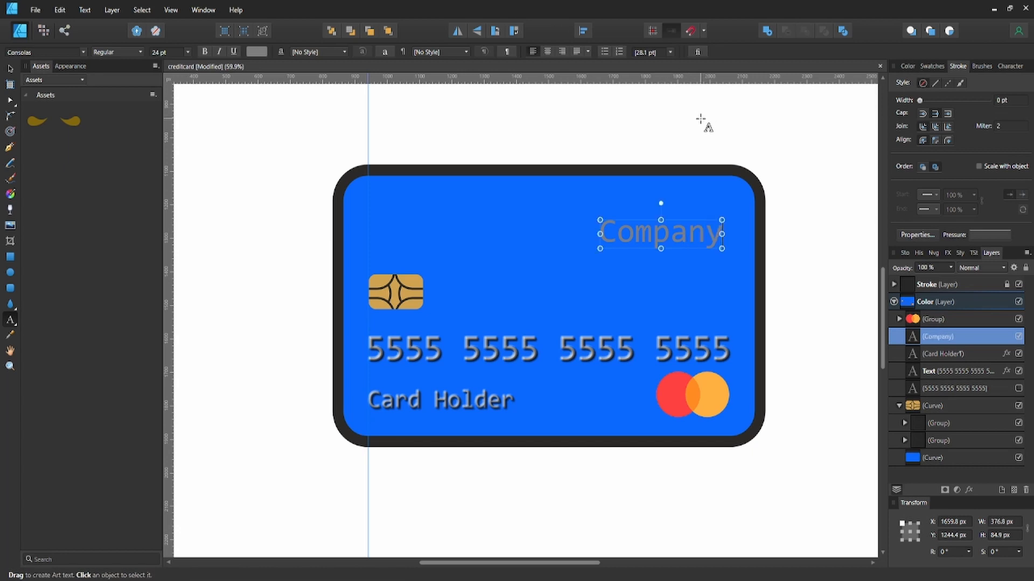
key("v")
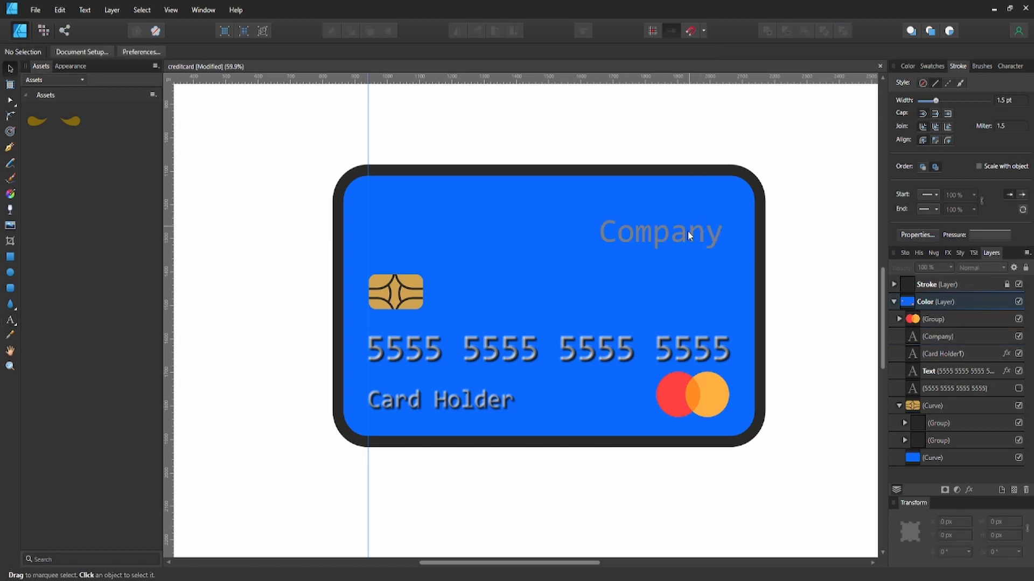
left_click_drag(690, 234, 691, 215)
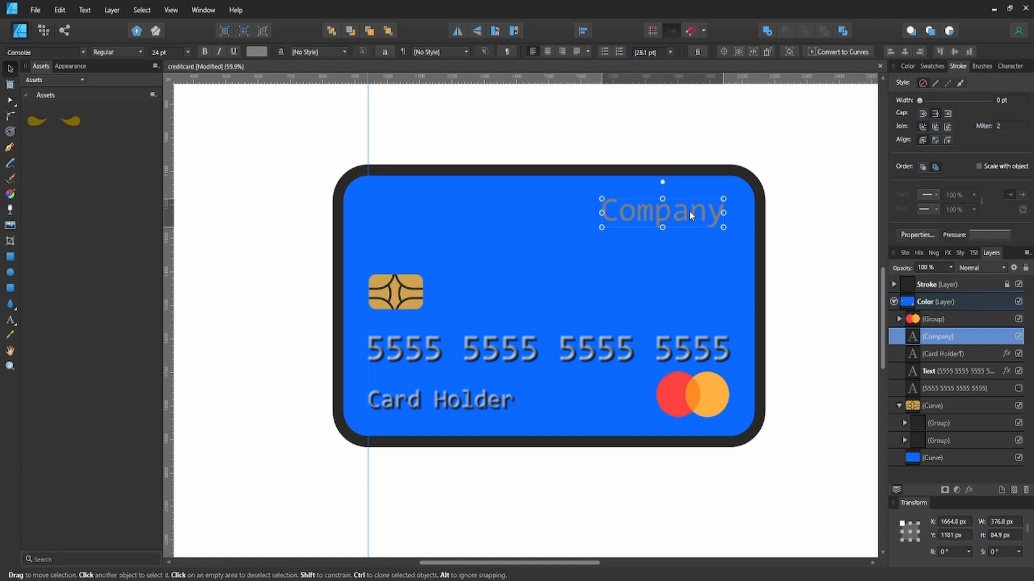
left_click(740, 154)
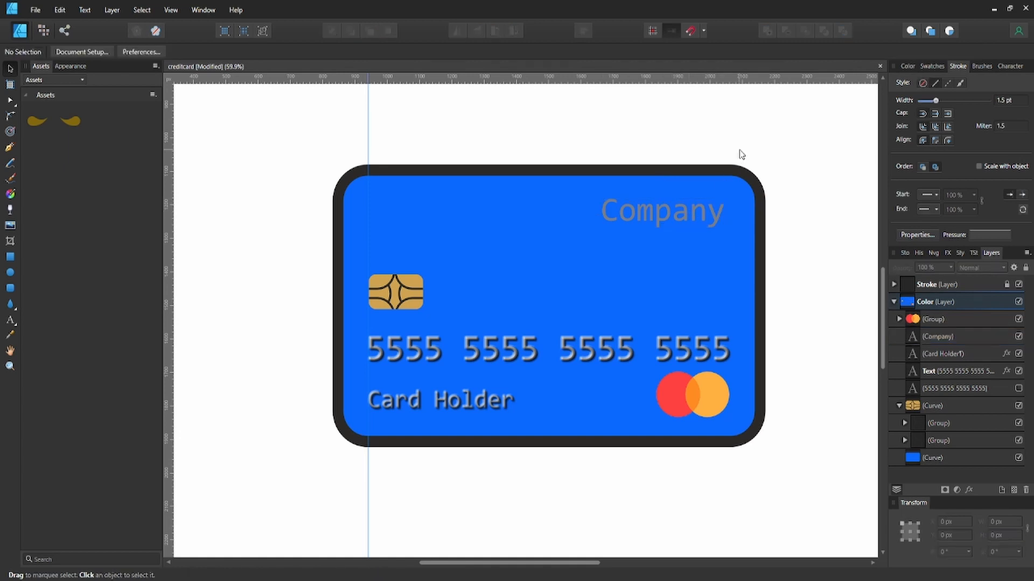
Step: Align the Company text's right edge to a new vertical guide at the card number's right end, and save the document
left_click(716, 215)
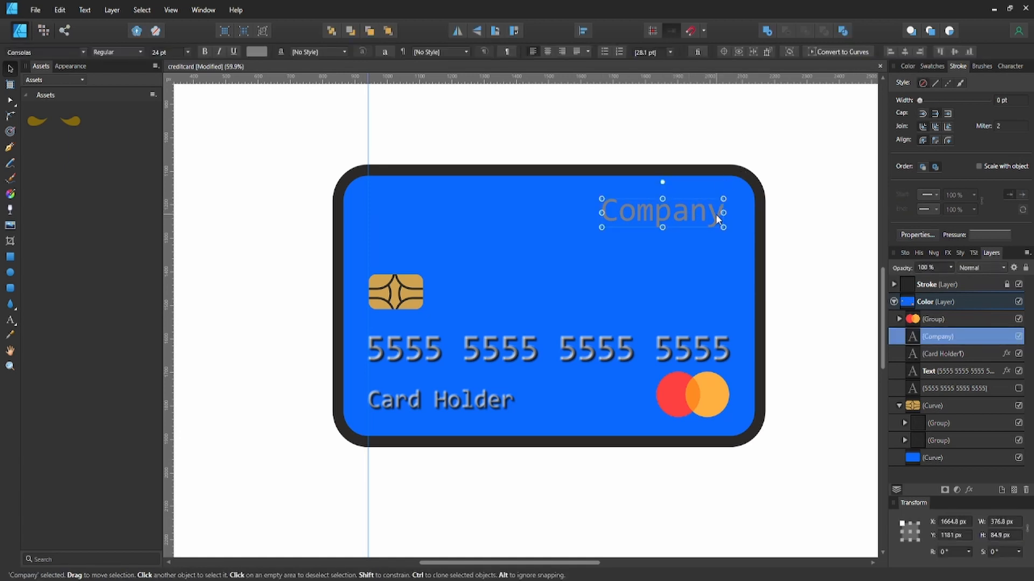
left_click_drag(168, 268, 728, 345)
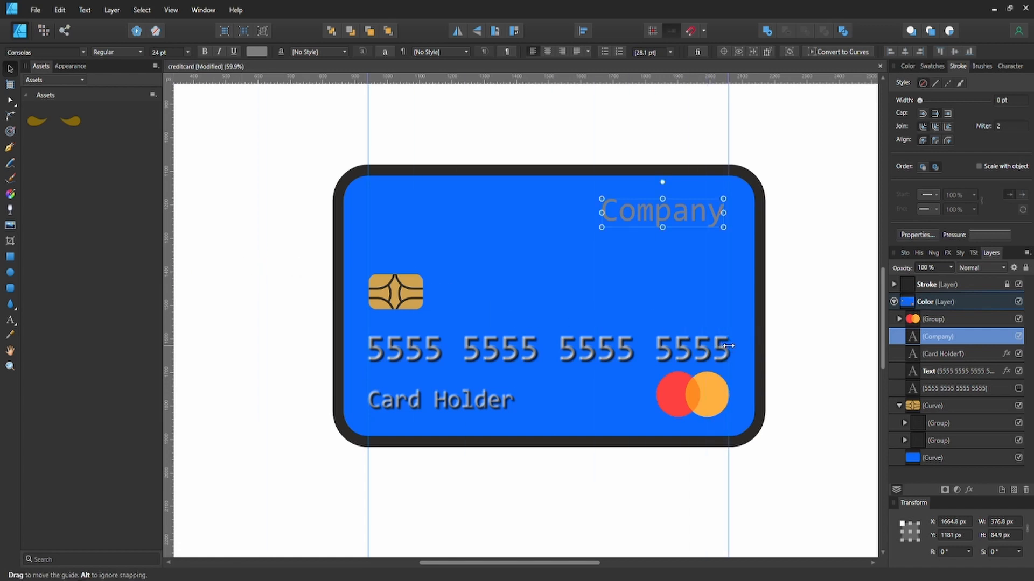
left_click_drag(712, 213, 721, 212)
left_click(803, 180)
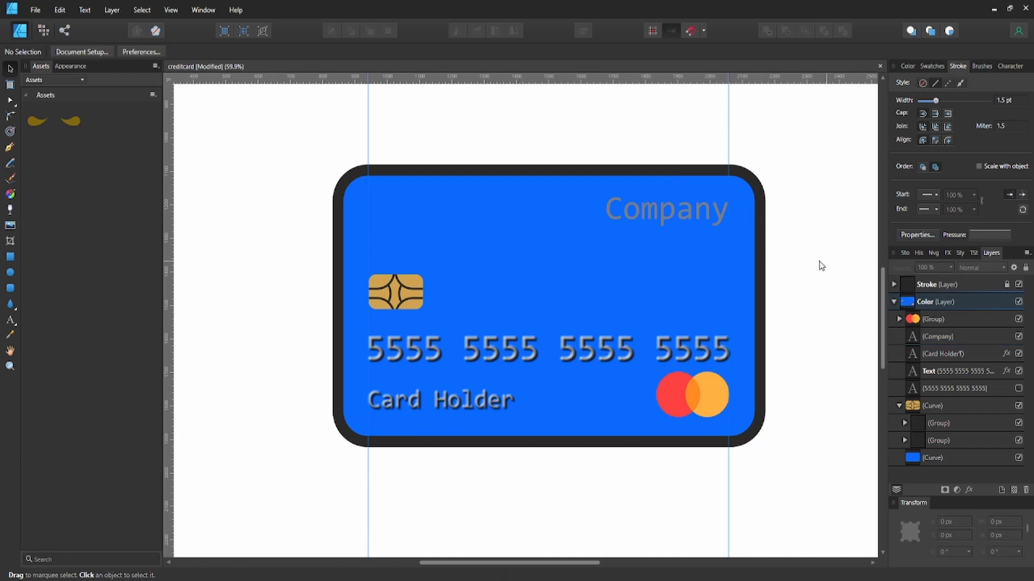
key("ctrl+s")
Step: Select the Company text's characters and sample the card's blue as their color
left_click(717, 215)
left_click(256, 52)
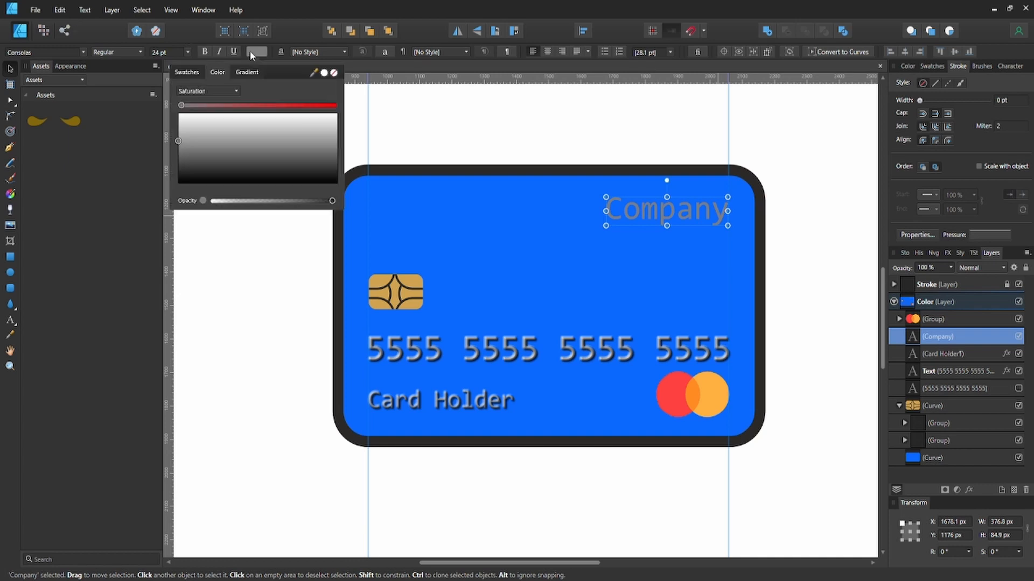
left_click(691, 217)
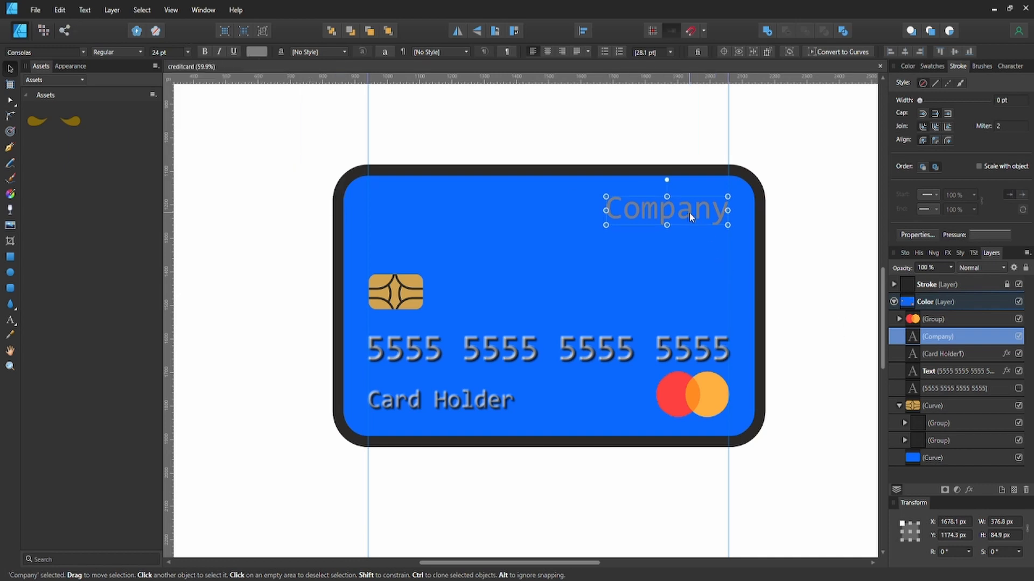
double_click(689, 212)
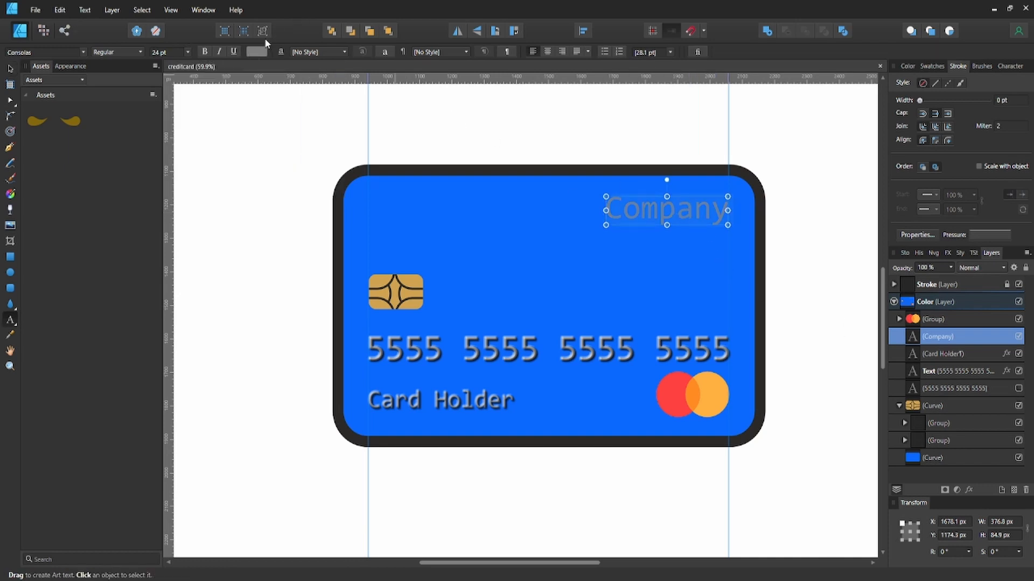
left_click(260, 51)
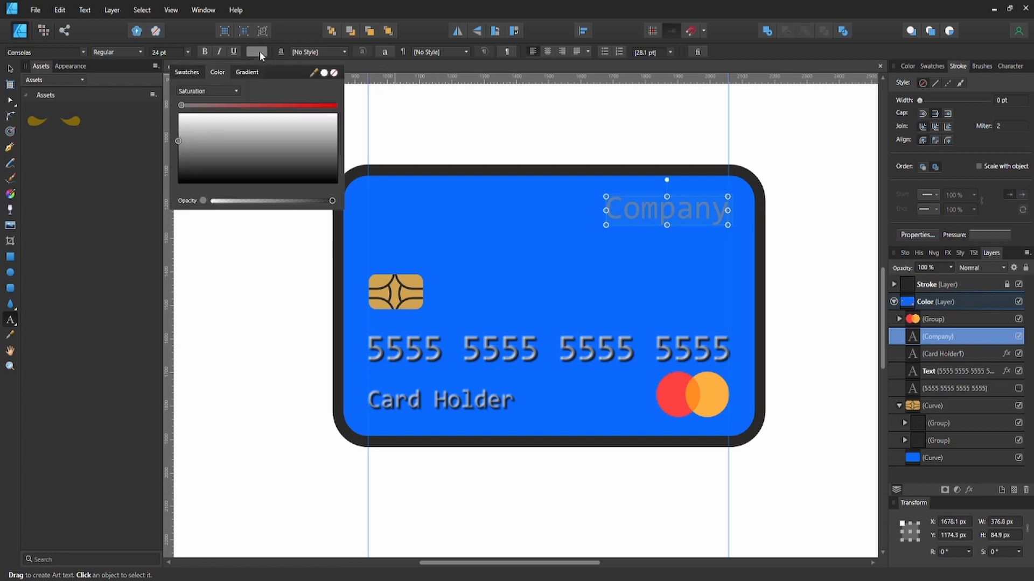
left_click_drag(313, 72, 558, 256)
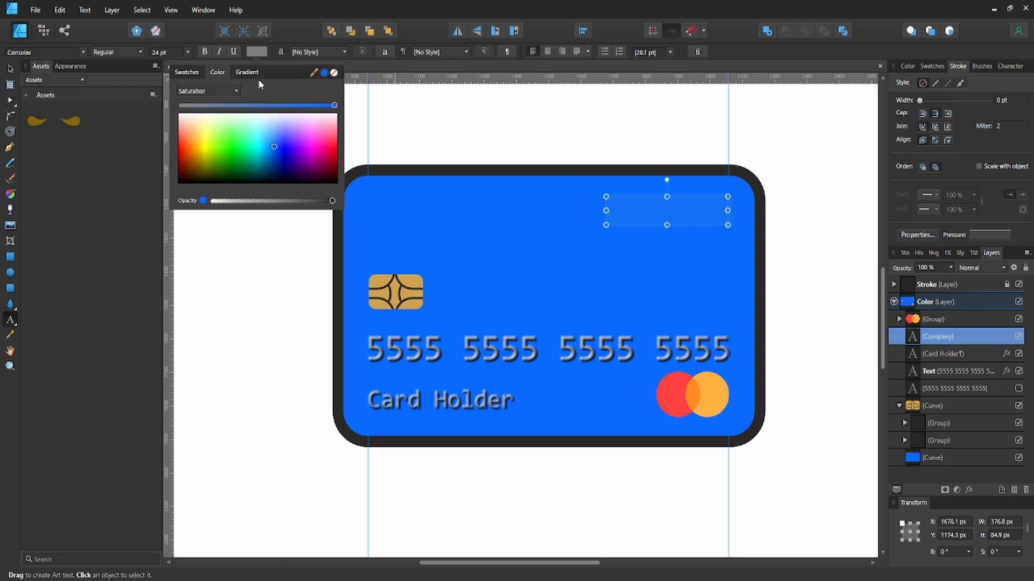
Step: Adjust the Company text's color with RGB Hex Sliders through cyan and deep blue to white, FFFFFF
left_click(214, 90)
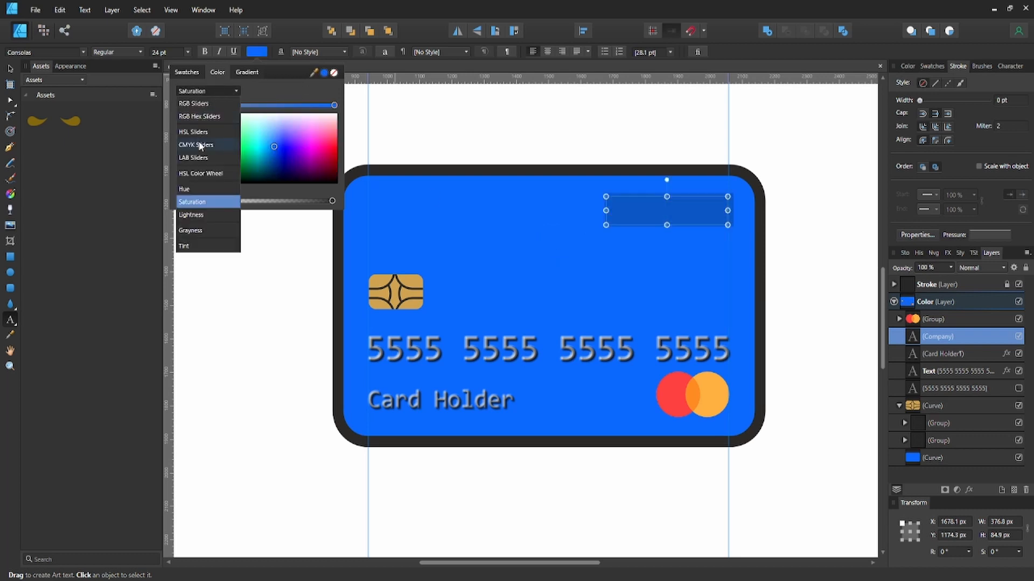
left_click(205, 116)
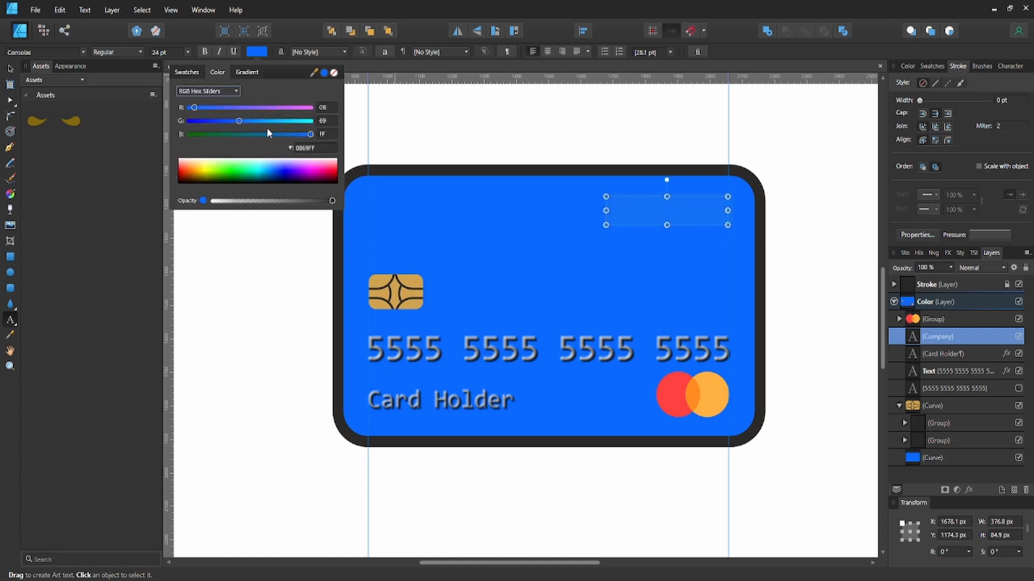
left_click(300, 122)
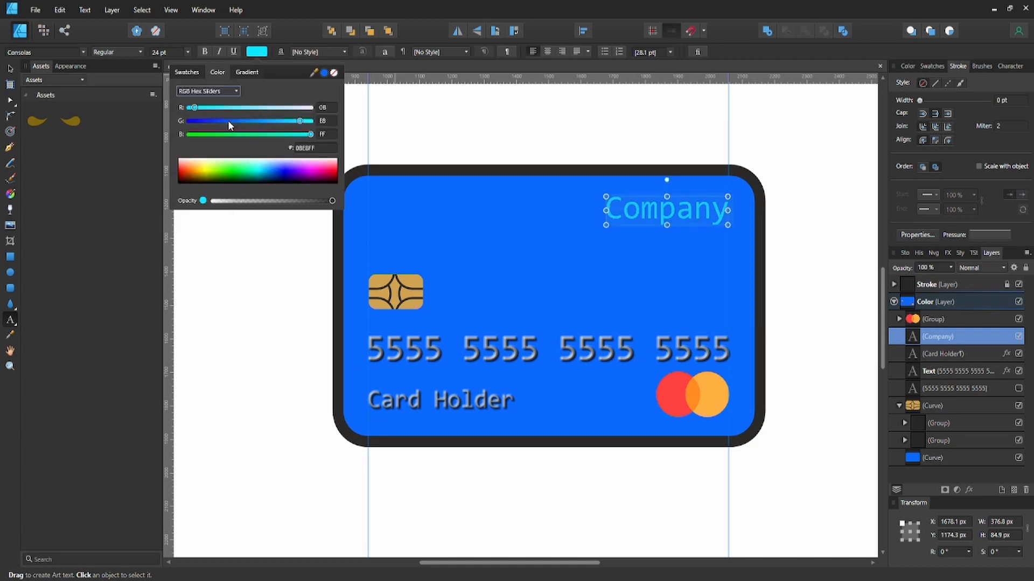
left_click_drag(228, 123, 186, 121)
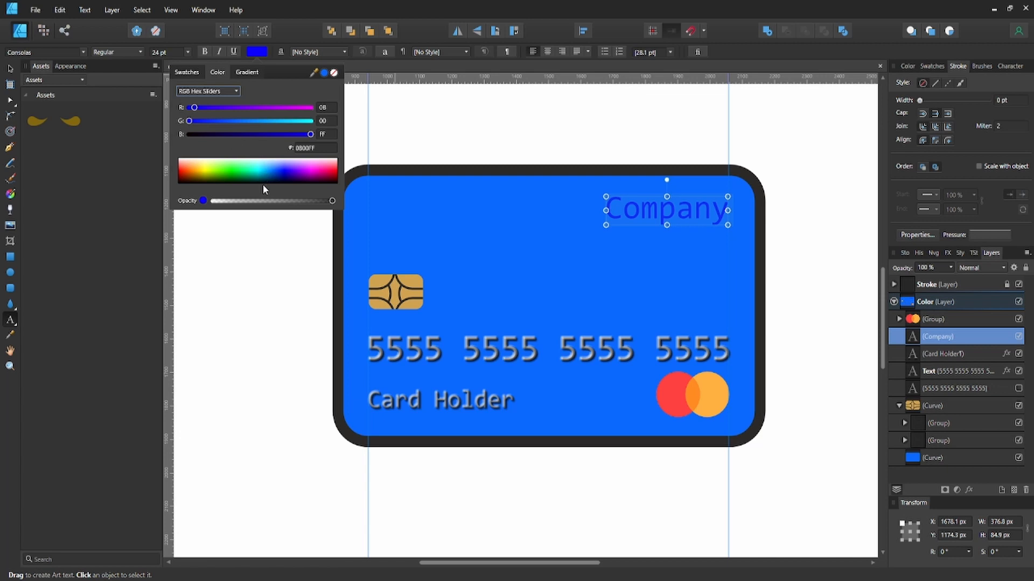
left_click_drag(266, 168, 266, 160)
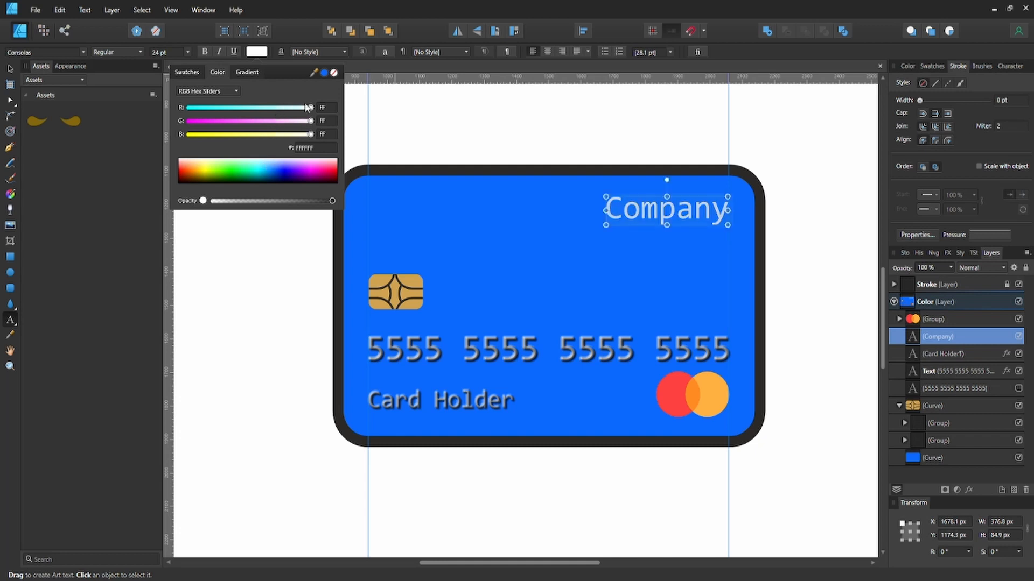
Step: Recolor the Company text light gray using the Grayness color mode with a Gray value of 75, and deselect it
left_click(227, 90)
left_click(191, 225)
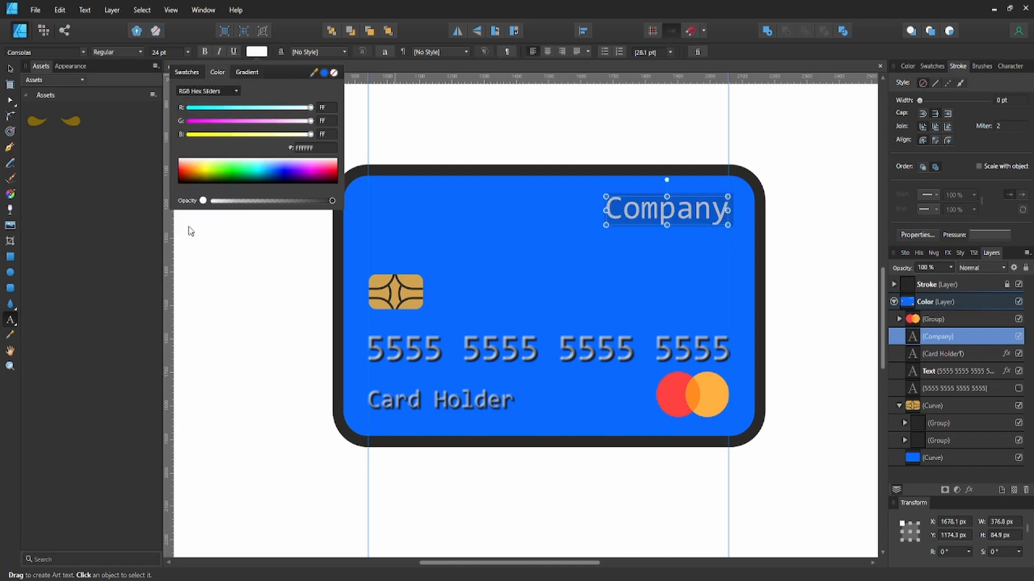
left_click(316, 135)
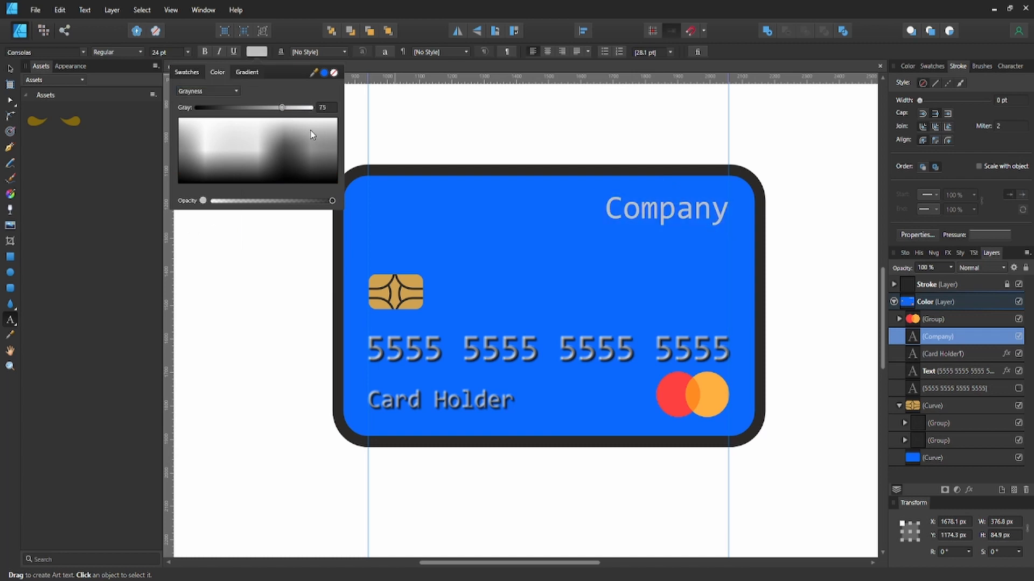
left_click(459, 136)
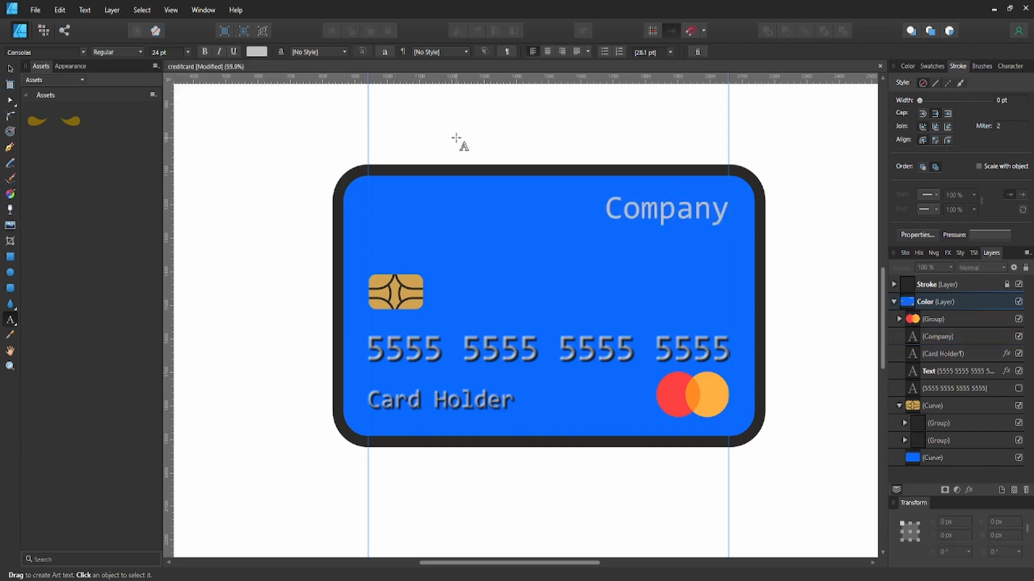
left_click_drag(577, 99, 577, 129)
type("v")
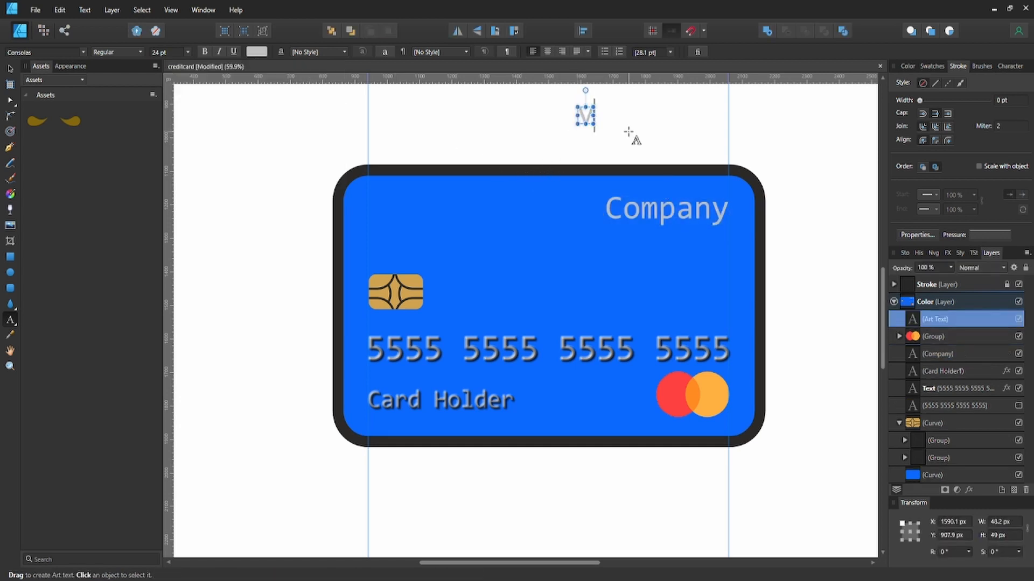
key("BackSpace")
key("Escape")
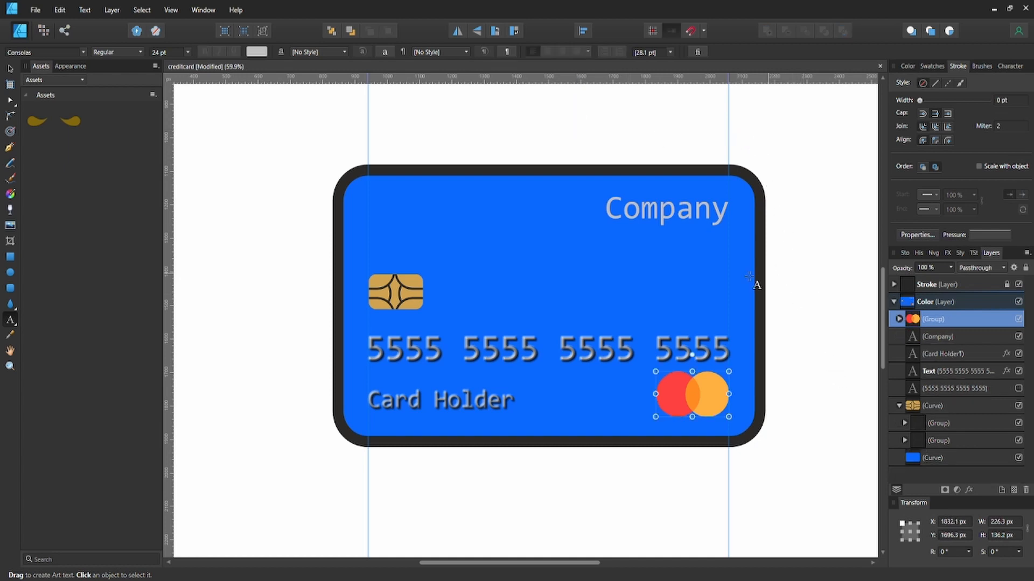
Step: Nudge the group of overlapping red and orange circles 1 px left to line it up with the vertical guide
left_click(893, 304)
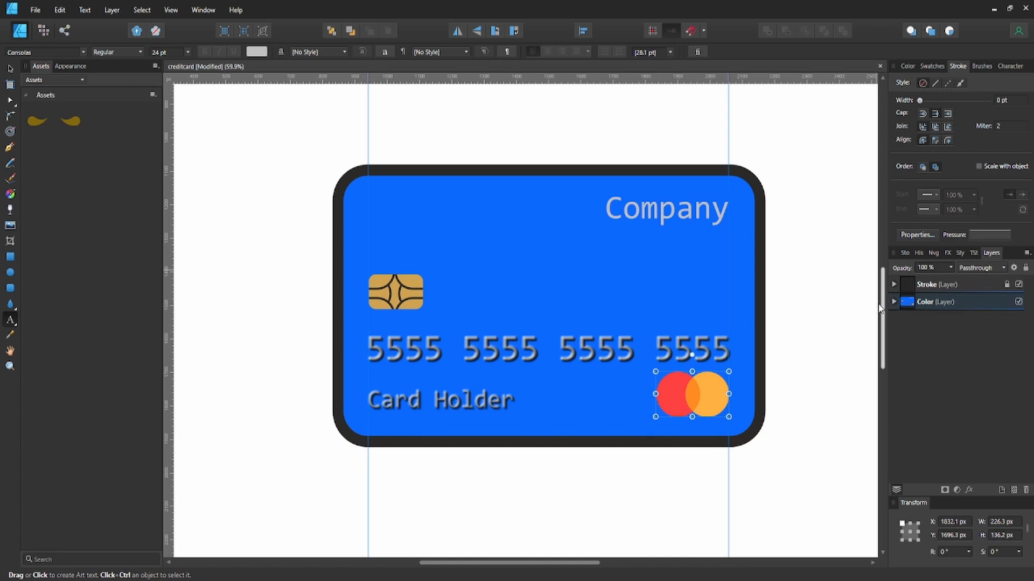
left_click(829, 345)
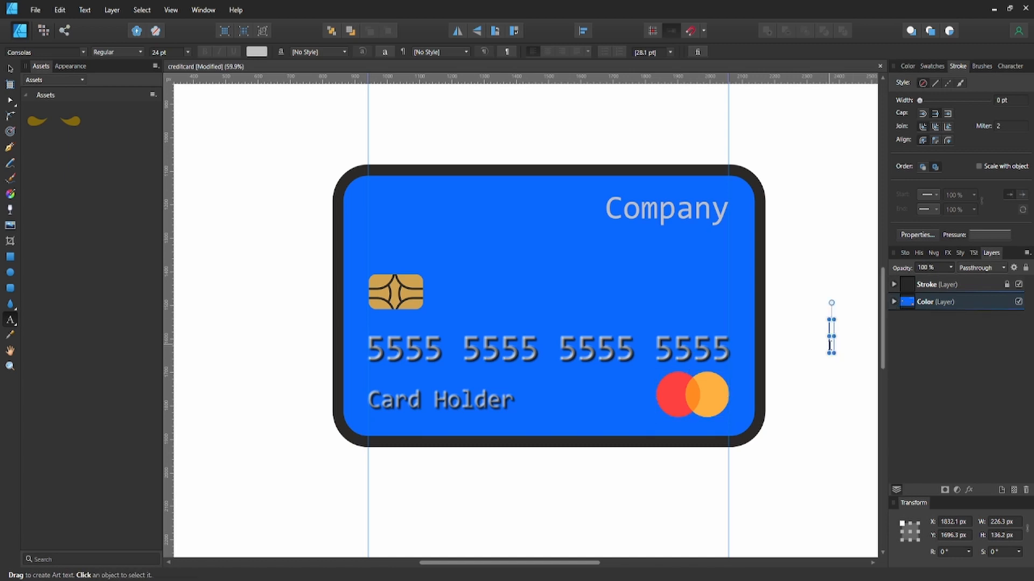
left_click(913, 339)
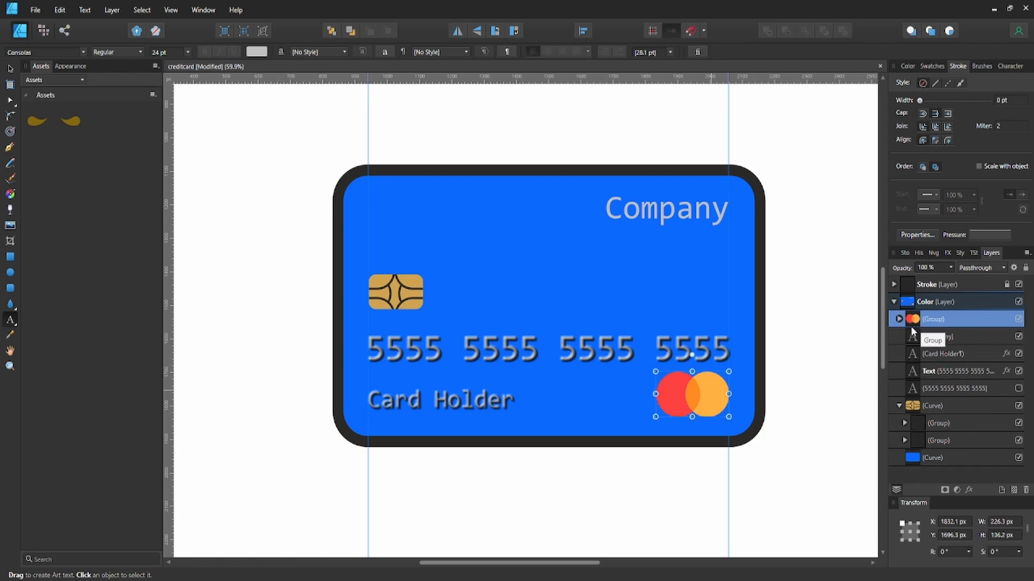
key("Left")
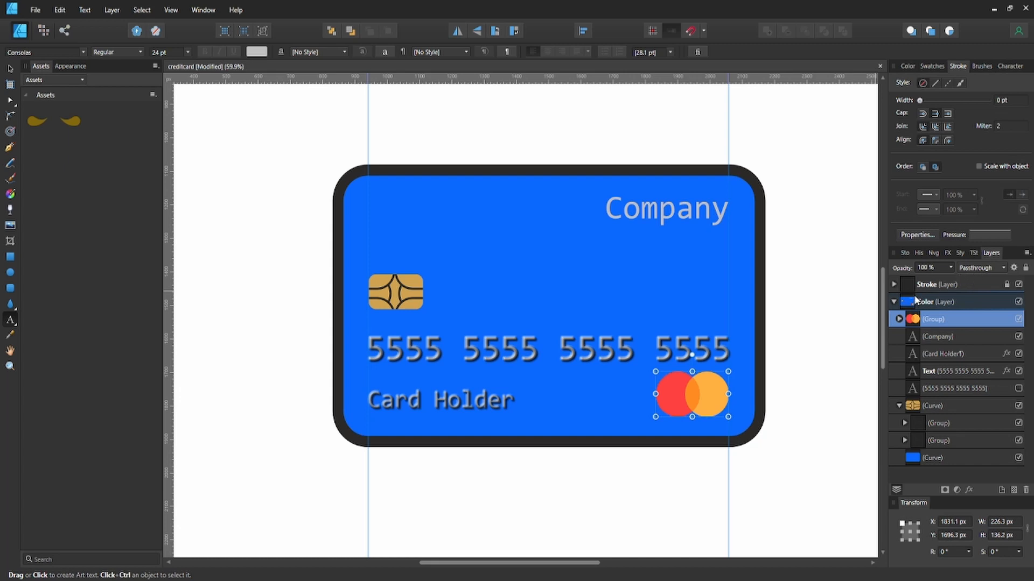
Step: Collapse the Color layer and add a new layer named Shadows directly above it
left_click(894, 303)
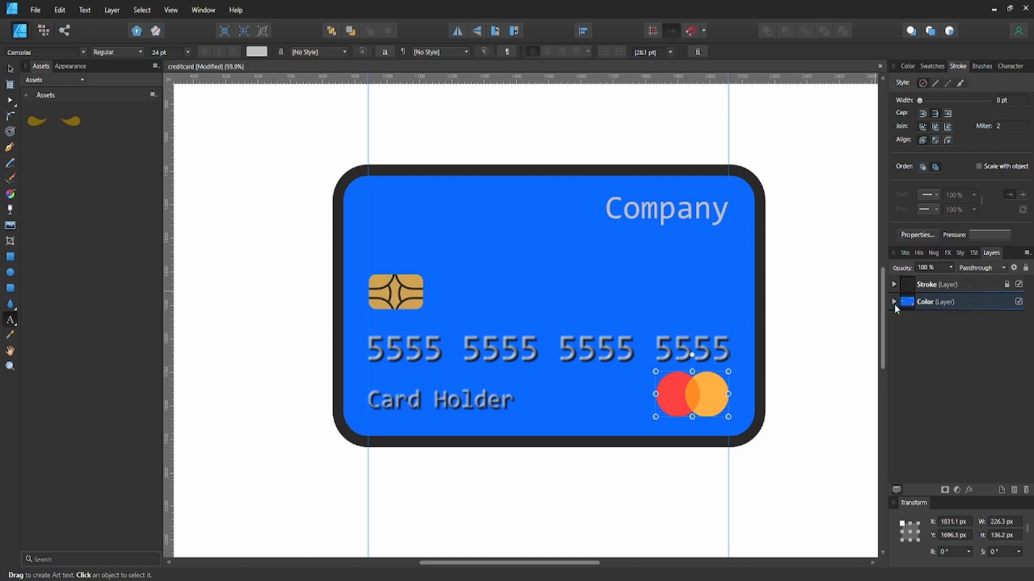
left_click(1003, 490)
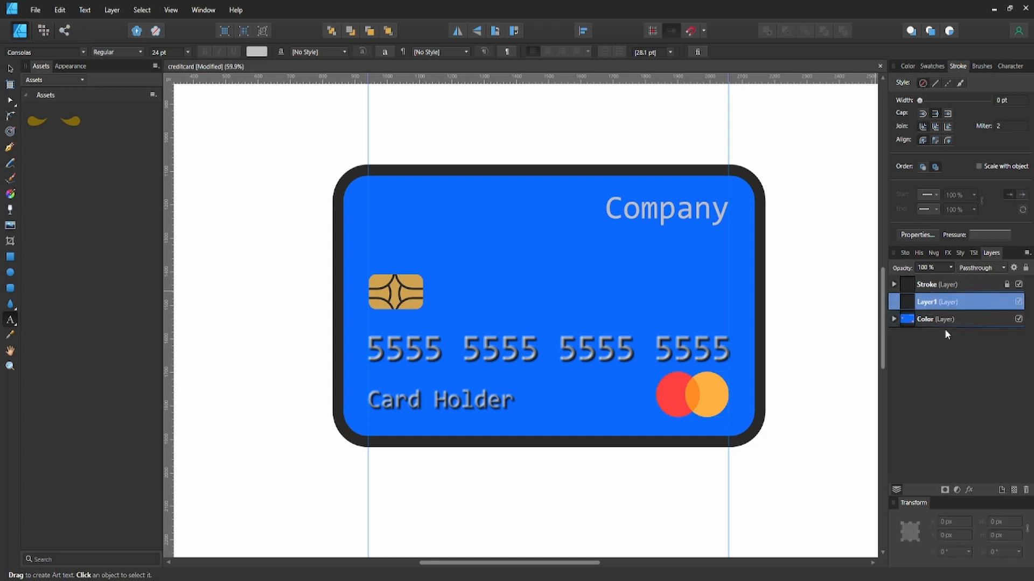
double_click(933, 303)
left_click(933, 303)
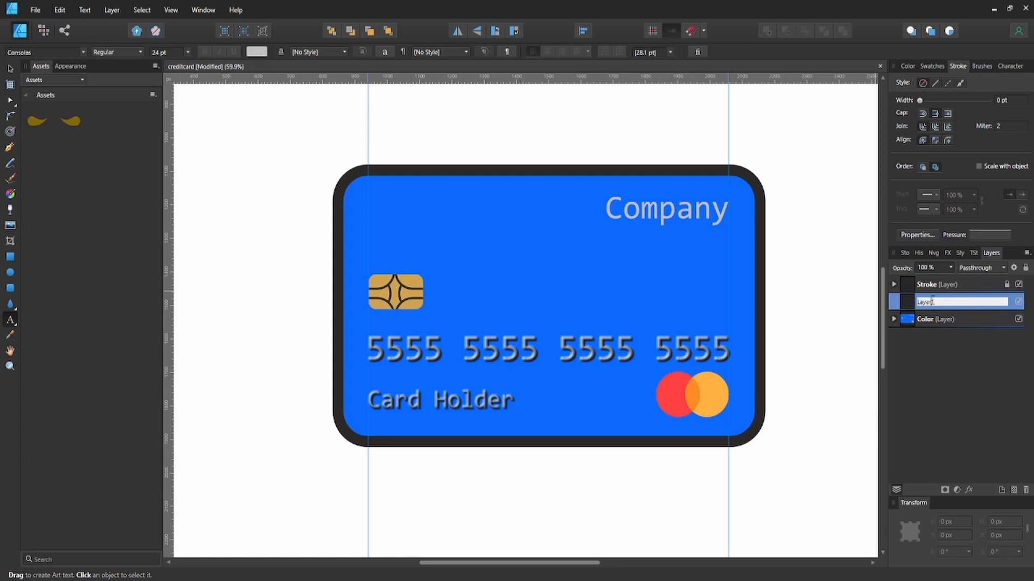
double_click(933, 303)
type("Shadows")
key("Return")
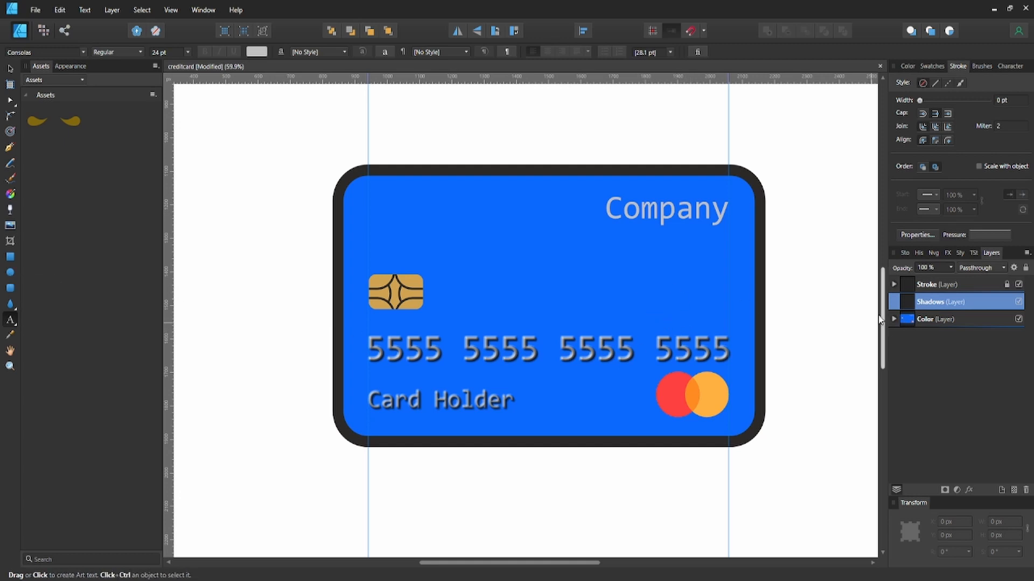
Step: Copy the blue card shape from the Color layer and paste it into the Shadows layer
key("v")
left_click(674, 265)
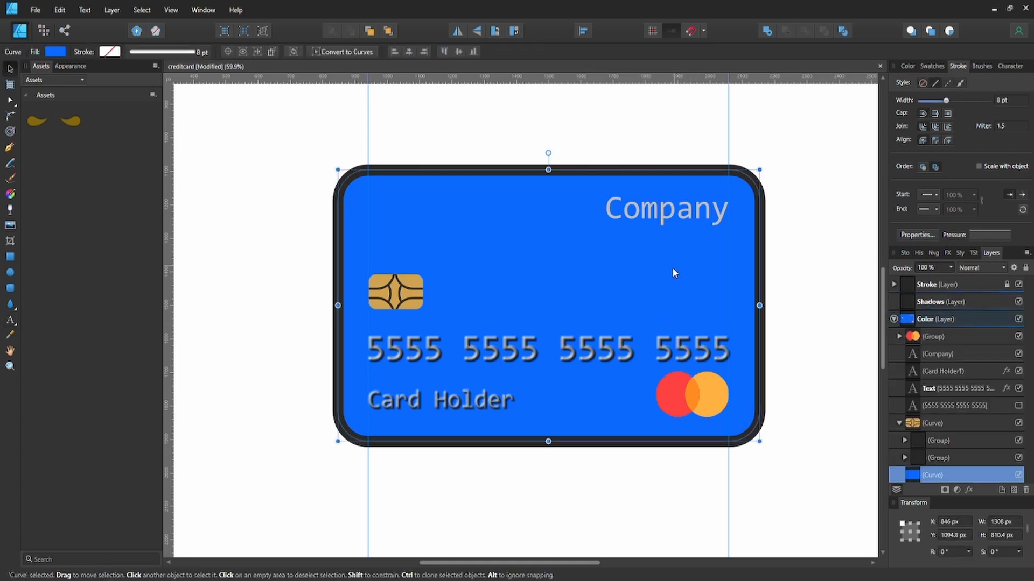
left_click(894, 319)
left_click(910, 306)
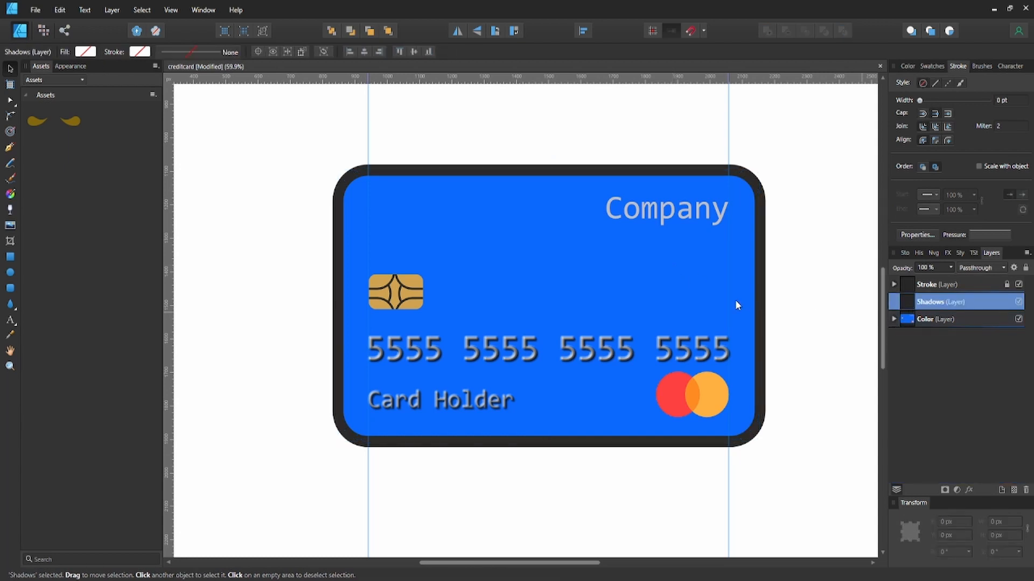
key("ctrl+v")
Step: Duplicate the pasted card shape in the Shadows layer and offset the duplicate about 180 px left and 130 px up
left_click_drag(653, 368, 621, 347)
key("ctrl+z")
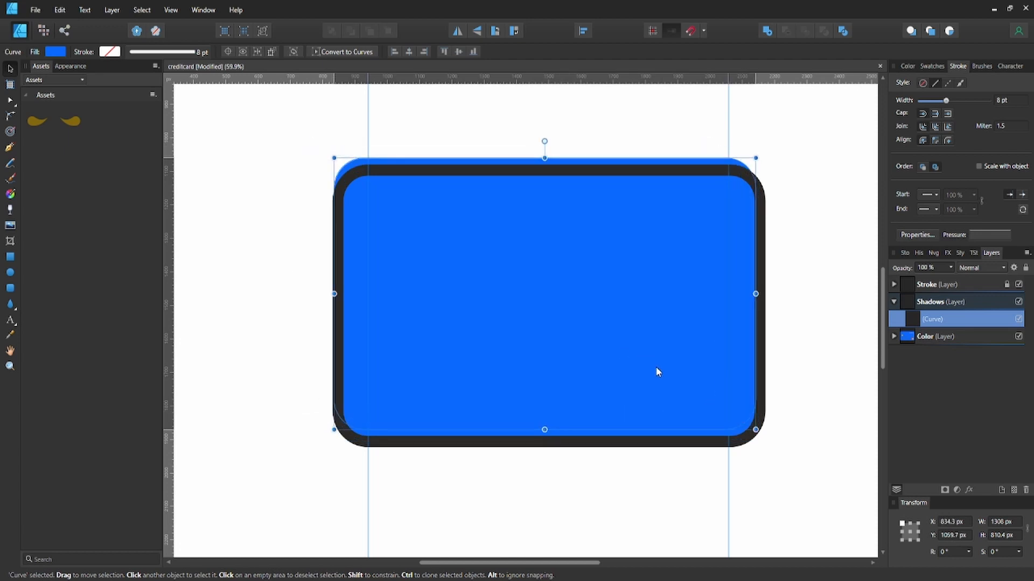
key("ctrl+j")
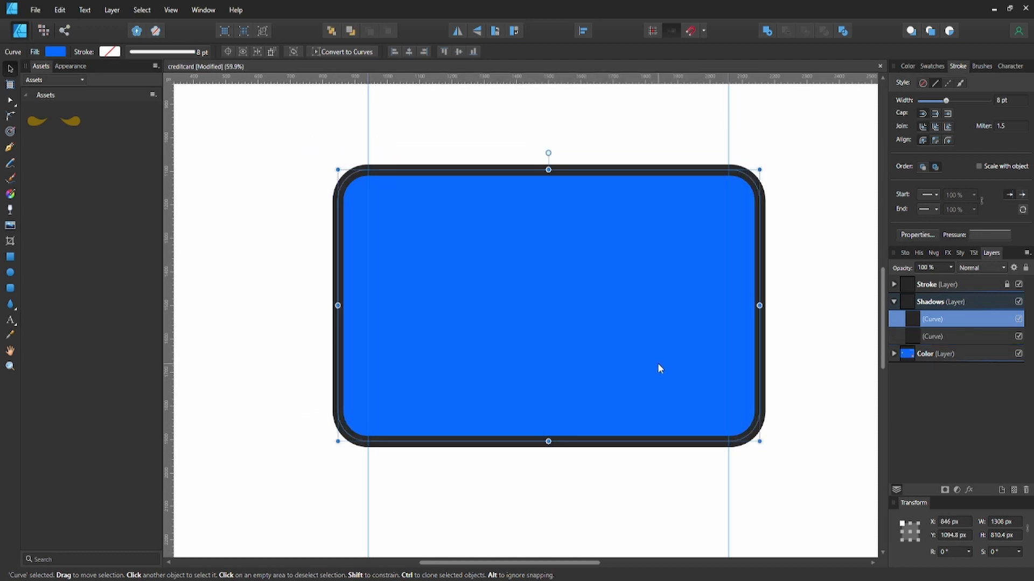
left_click_drag(672, 374, 616, 330)
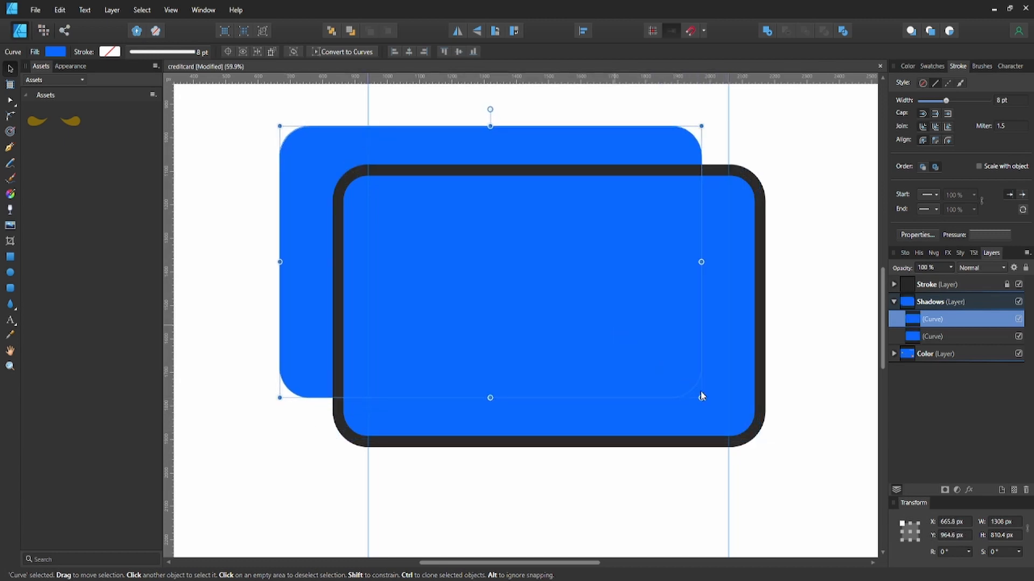
Step: Subtract the offset duplicate from the card shape in the Shadows layer, keeping only the strip along its right and bottom edges
left_click(711, 380, "shift")
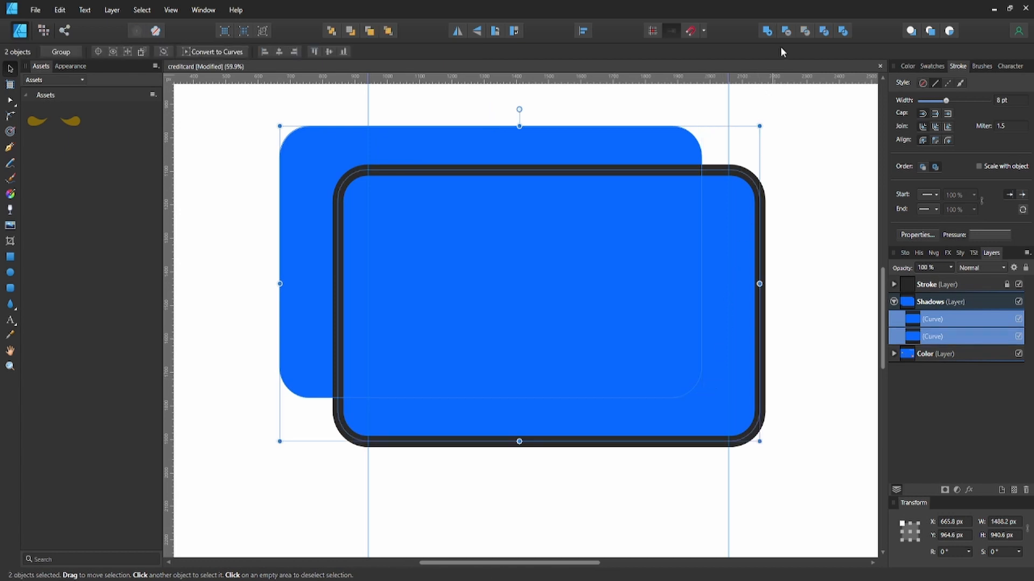
left_click(786, 30)
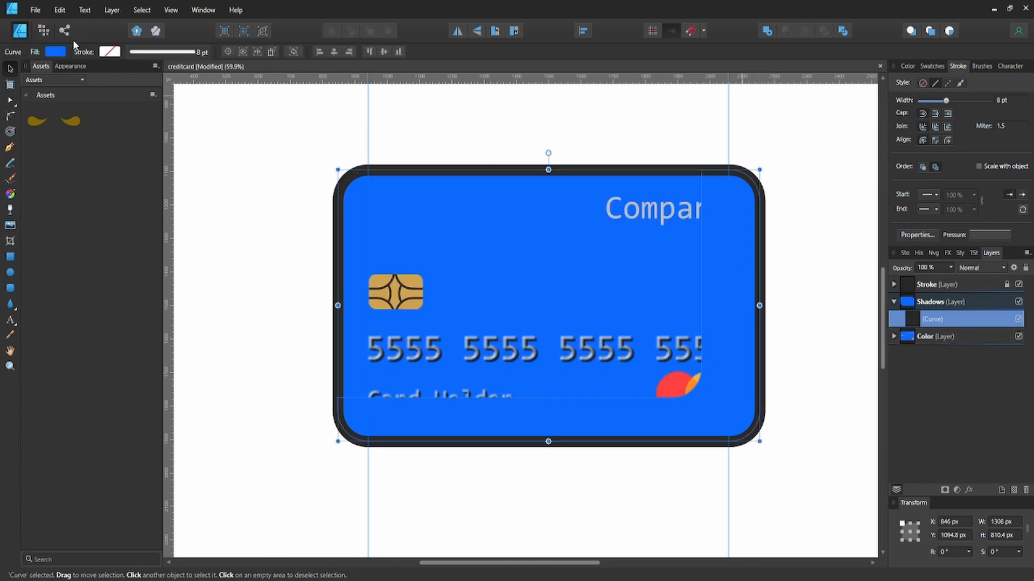
Step: Darken the strip's fill by setting its CMYK black value to 90 and lower the fill opacity to about a quarter
left_click(59, 53)
left_click(74, 92)
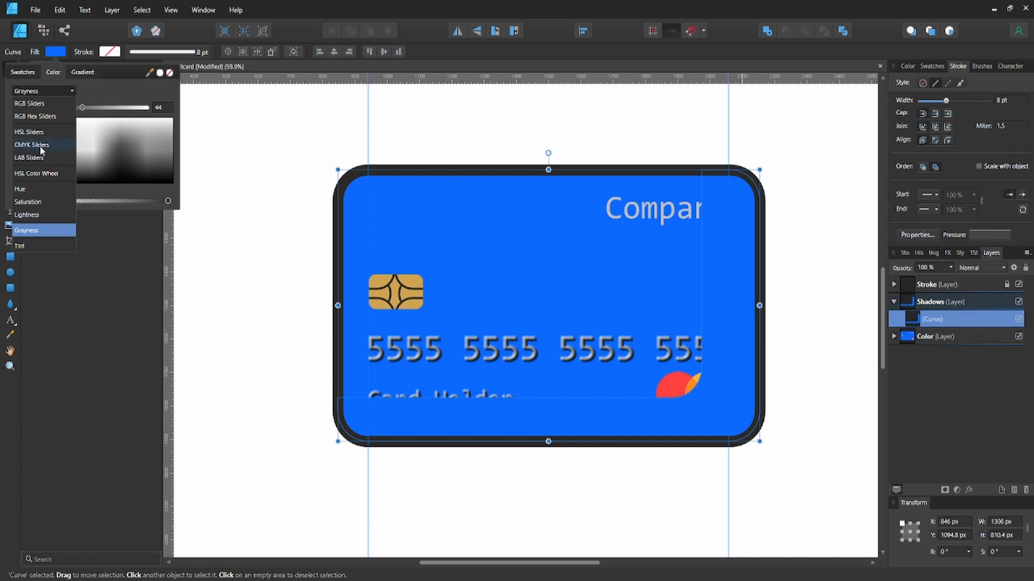
left_click(40, 146)
left_click(163, 149)
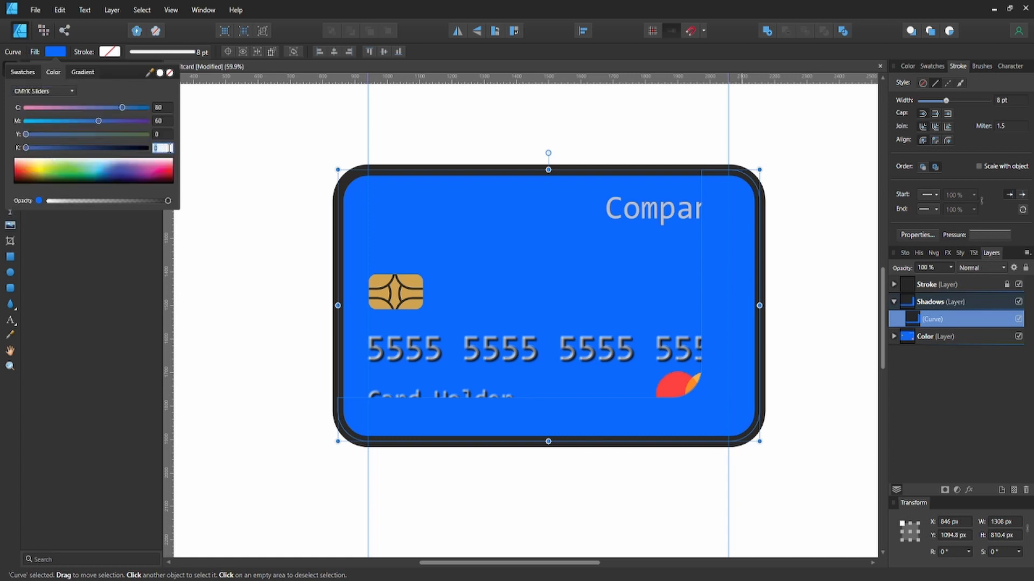
type("90")
key("Return")
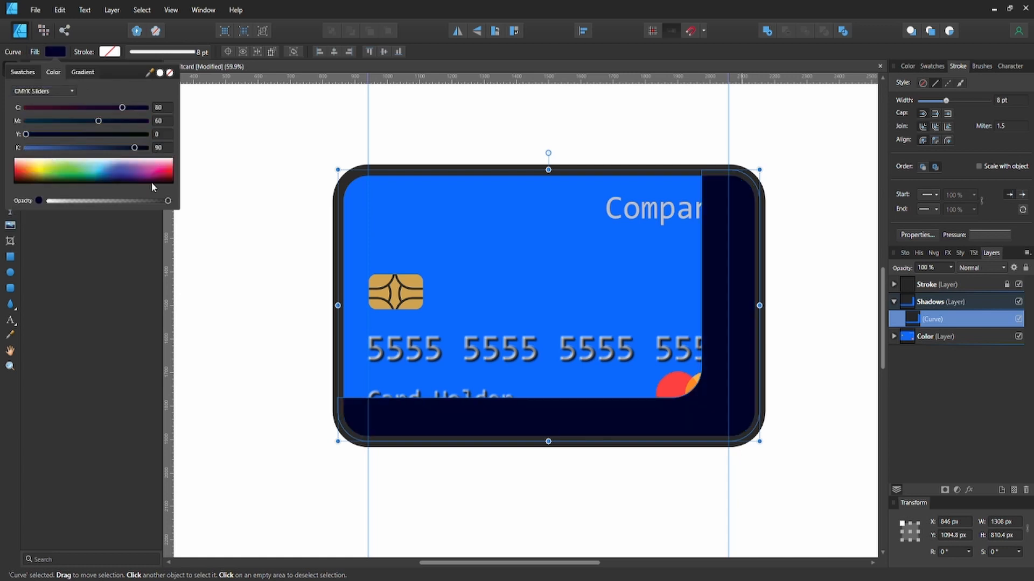
left_click(112, 201)
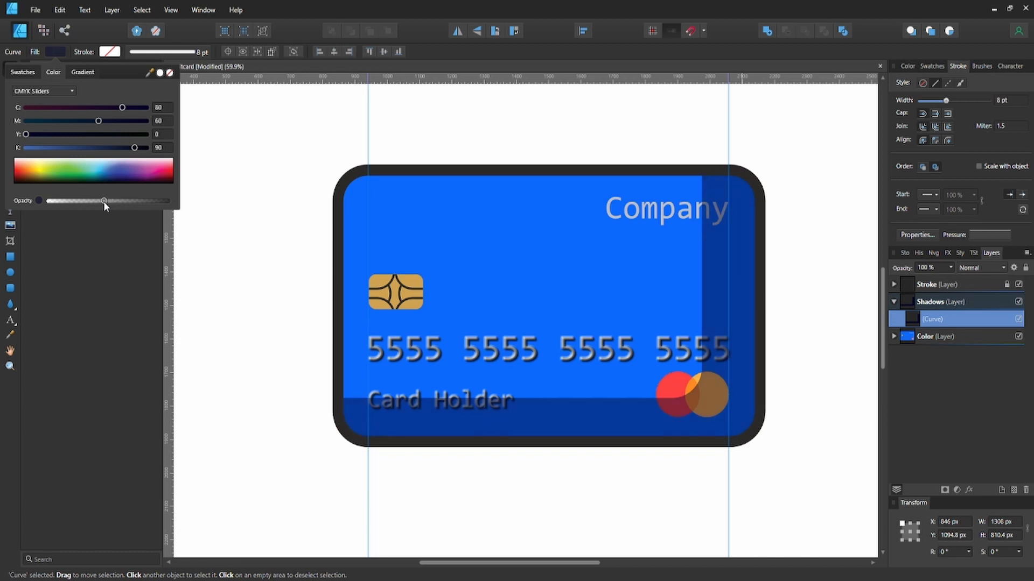
left_click_drag(99, 203, 80, 201)
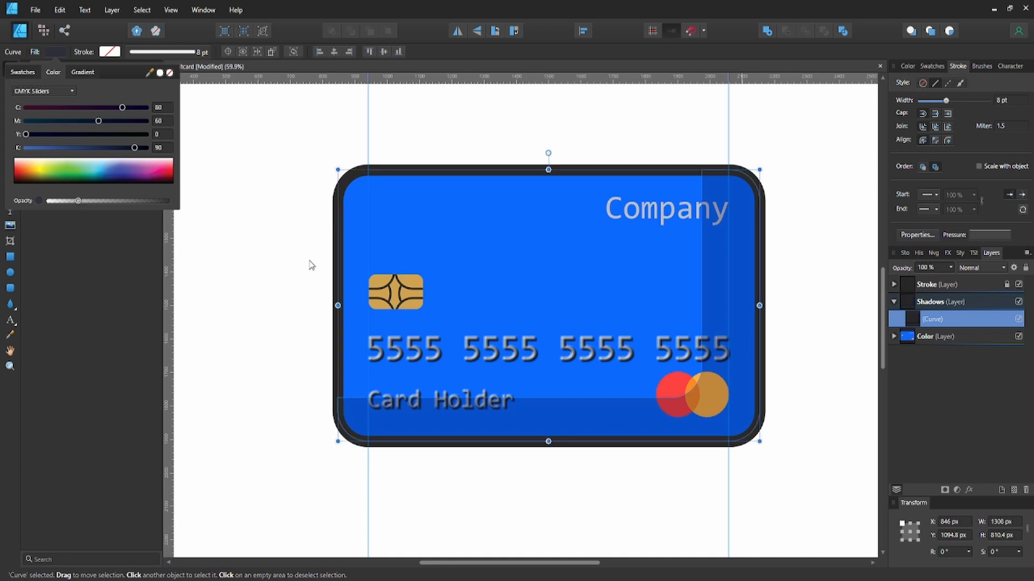
Step: Move the shadow's two top nodes 70 px right and delete the one protruding beyond the card's upper-right corner
key("a")
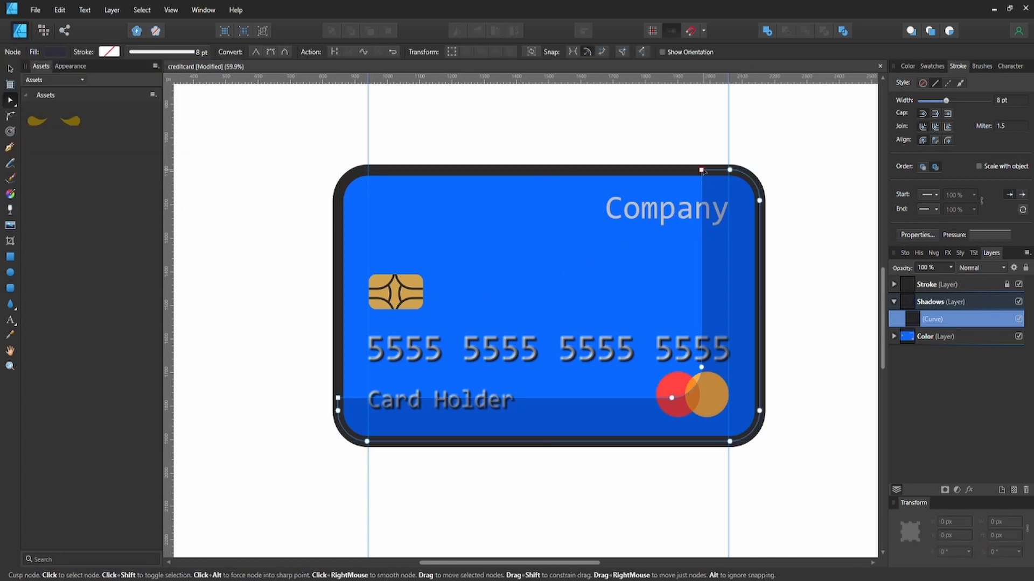
left_click(702, 170)
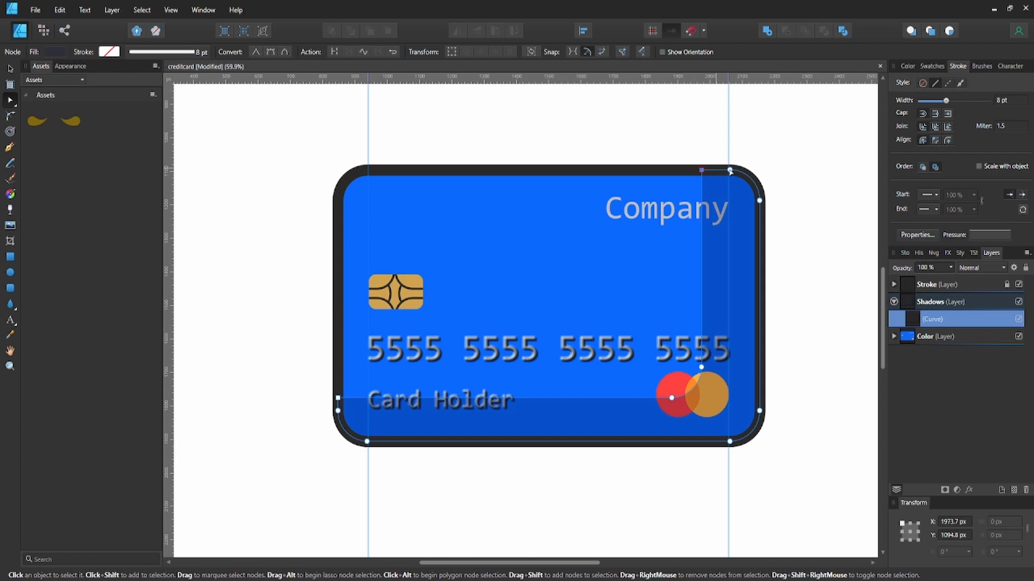
left_click(730, 171, "shift")
key("shift+Right")
key("shift+Right")
key("shift+Right")
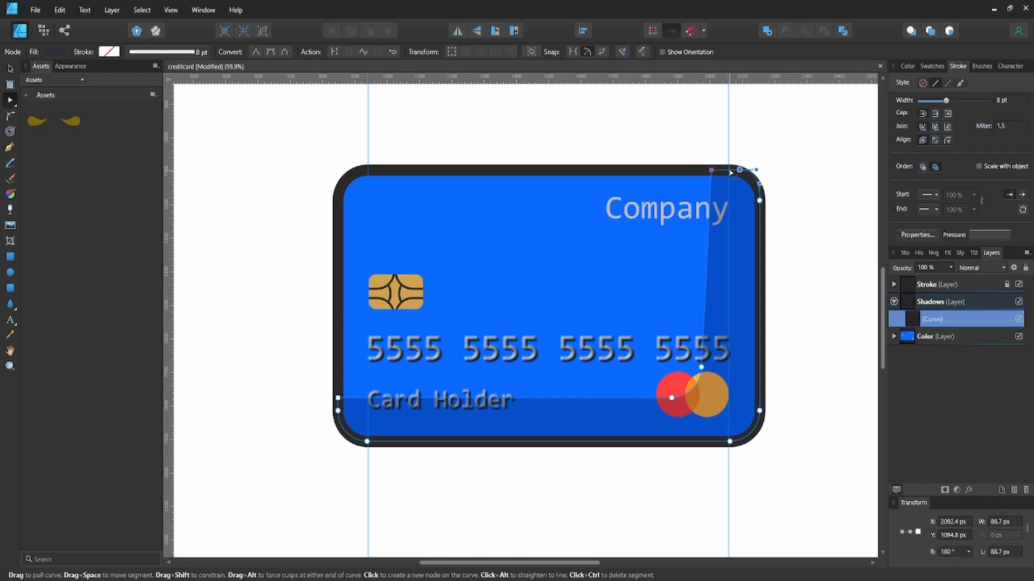
key("shift+Right")
key("shift+Right")
key("shift+Right")
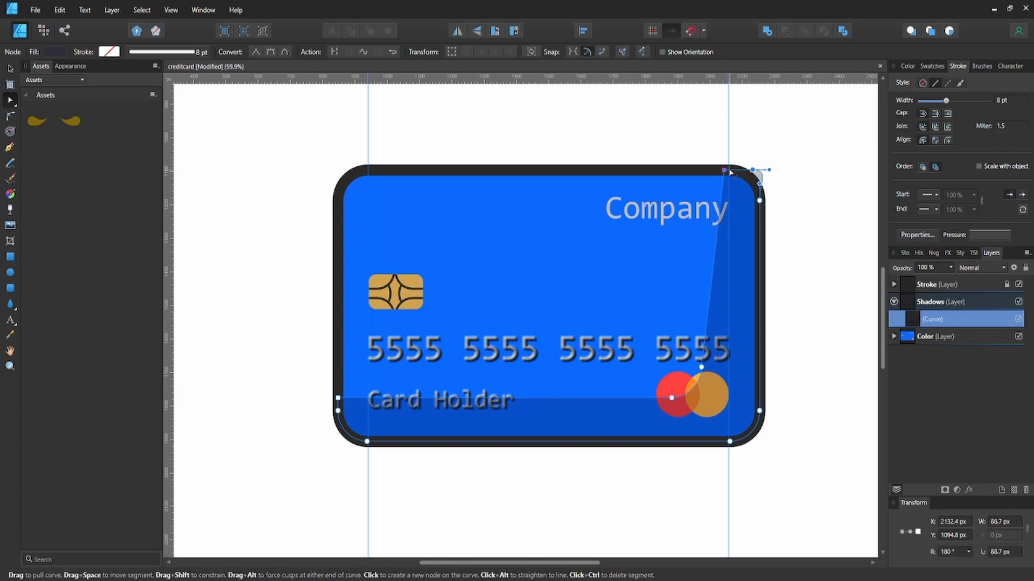
left_click_drag(769, 171, 756, 171)
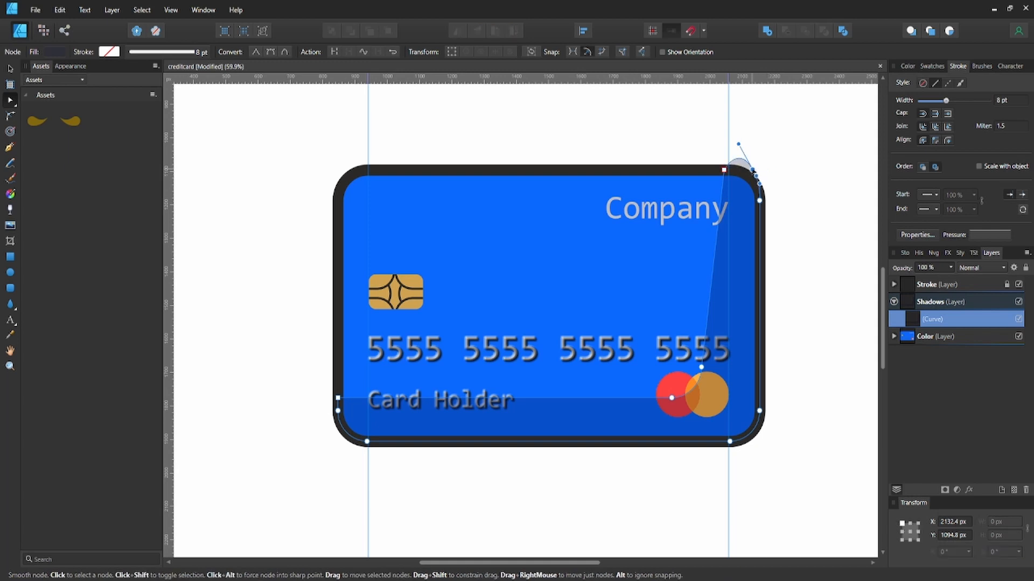
key("Delete")
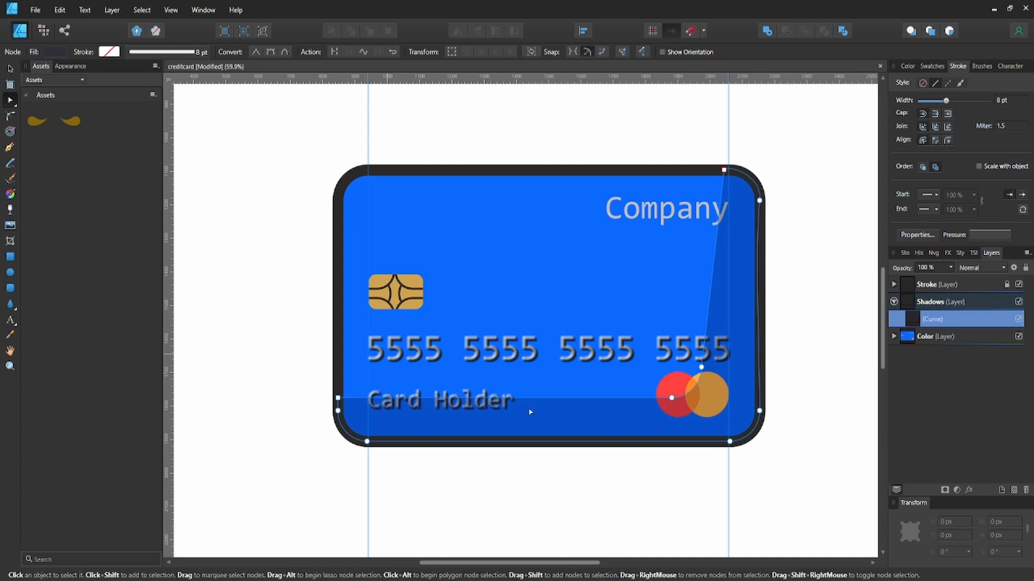
Step: Lower the shadow's inner node below the red circle by about 77 px and bow the adjoining bottom edge downward
left_click_drag(670, 398, 668, 424)
left_click(316, 468)
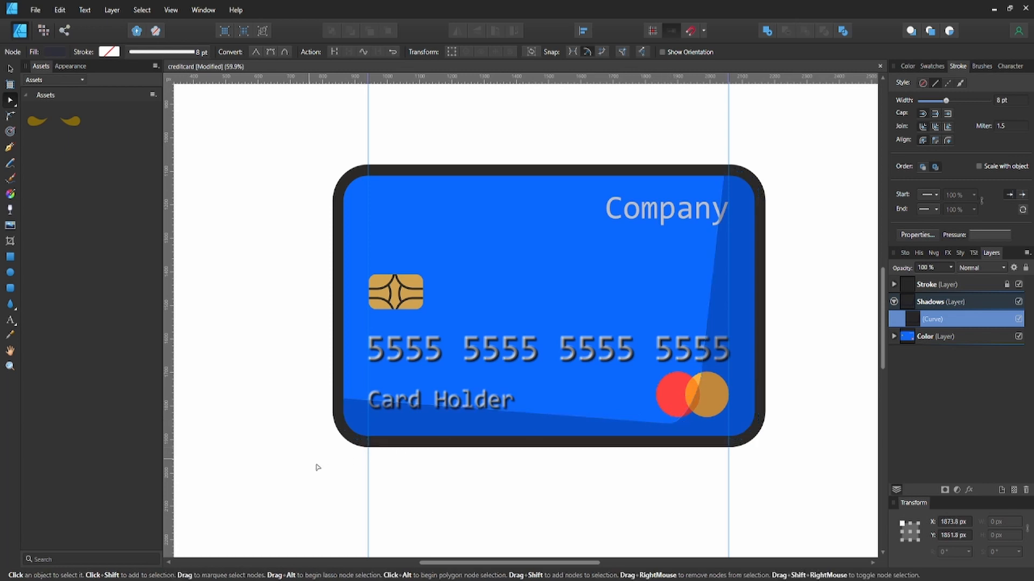
left_click(669, 425)
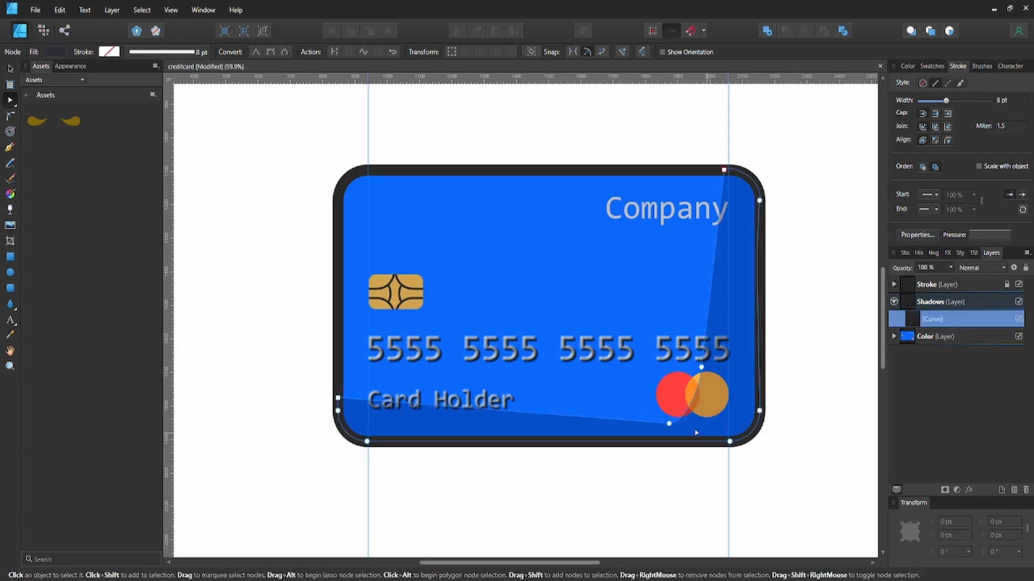
left_click(668, 425)
left_click_drag(648, 429, 627, 429)
left_click(619, 480)
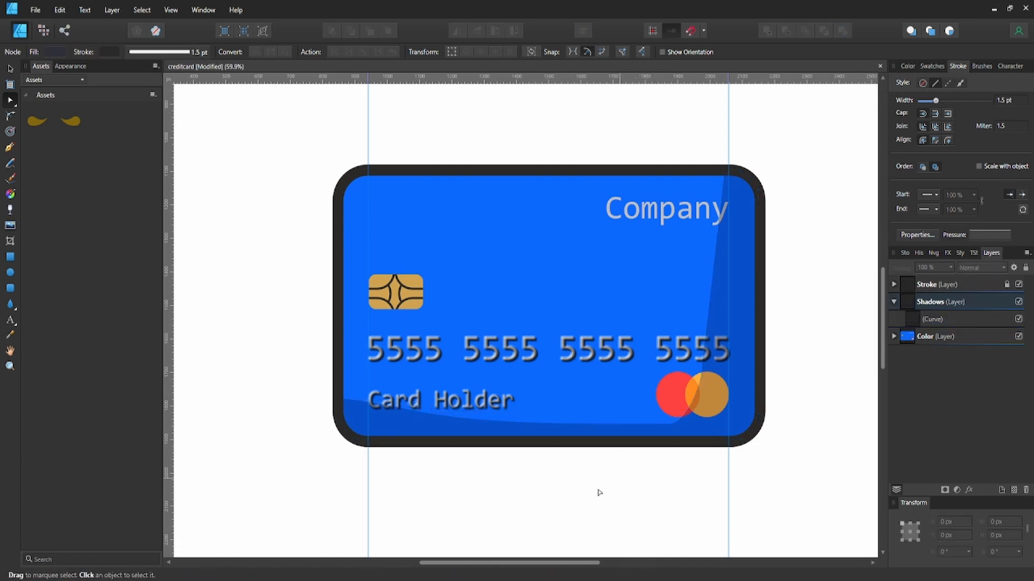
Step: Lengthen the right-hand handle of the node below the red circle to reshape the shadow's inner corner
left_click(682, 429)
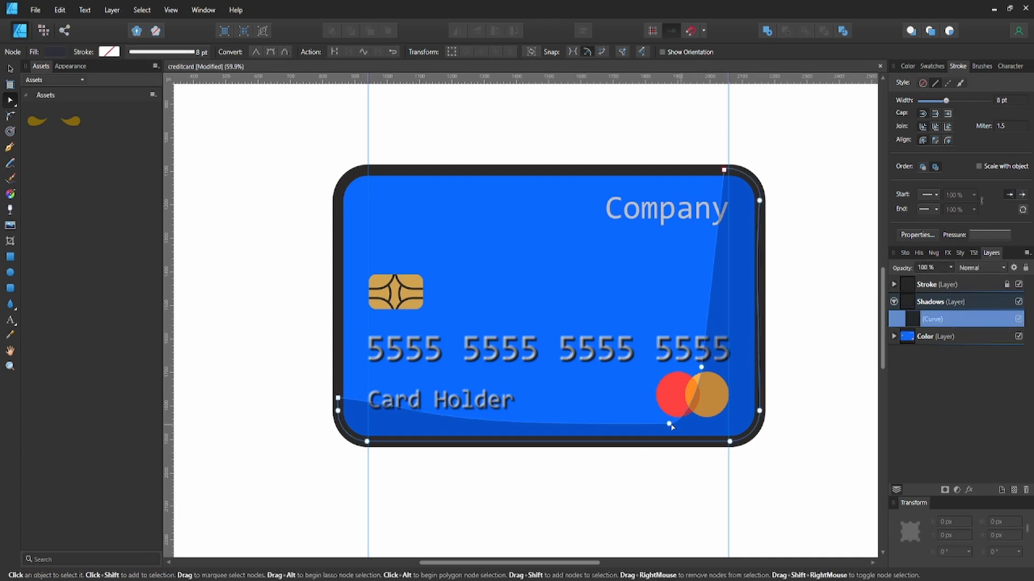
left_click(681, 426)
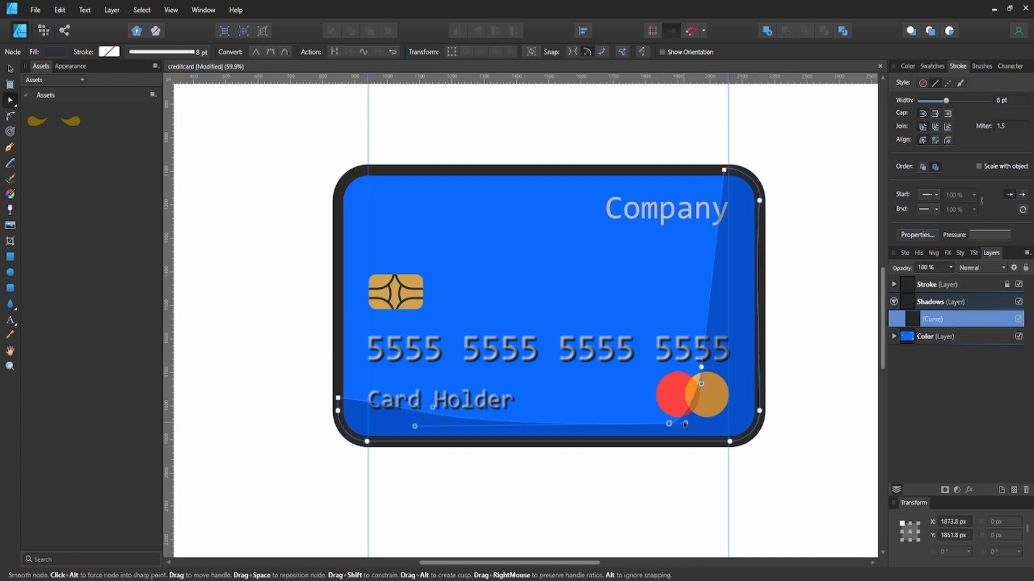
left_click_drag(685, 424, 697, 426)
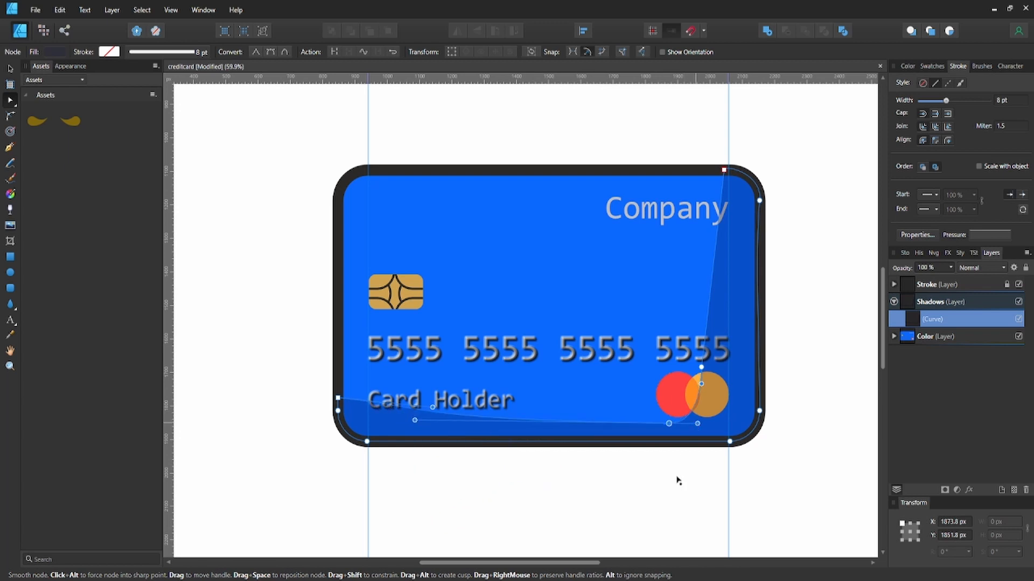
left_click(677, 481)
Step: Delete the shadow's inner node beside the orange circle and undo the stray bend of the shadow's bottom edge
left_click(707, 378)
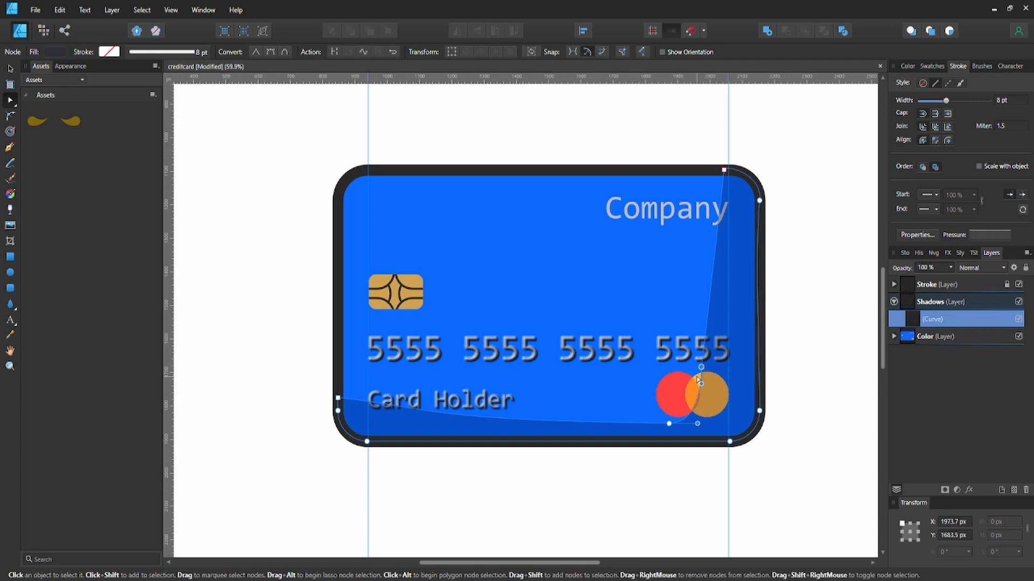
left_click(694, 365)
left_click_drag(696, 364, 706, 381)
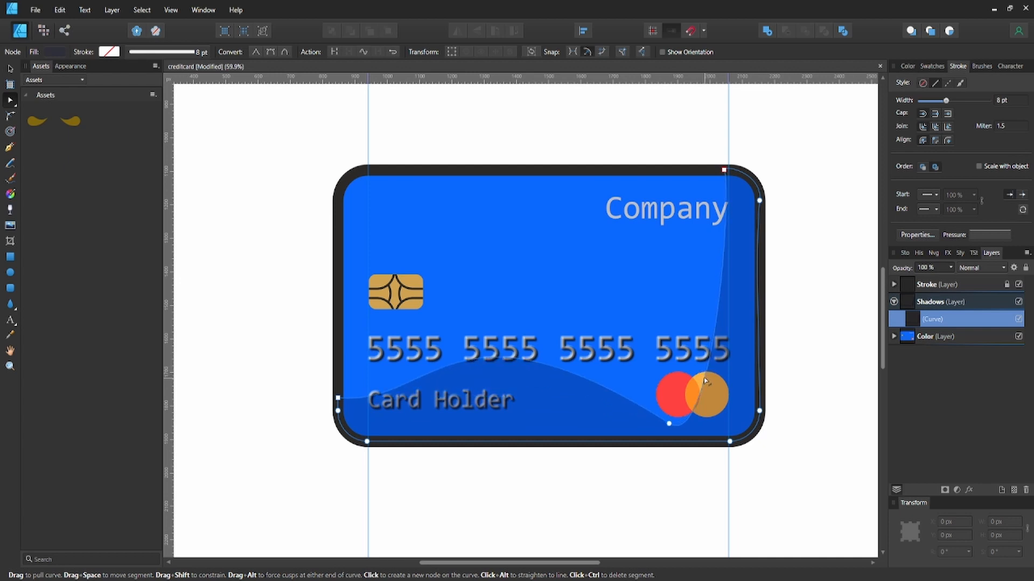
key("ctrl+z")
left_click(790, 377)
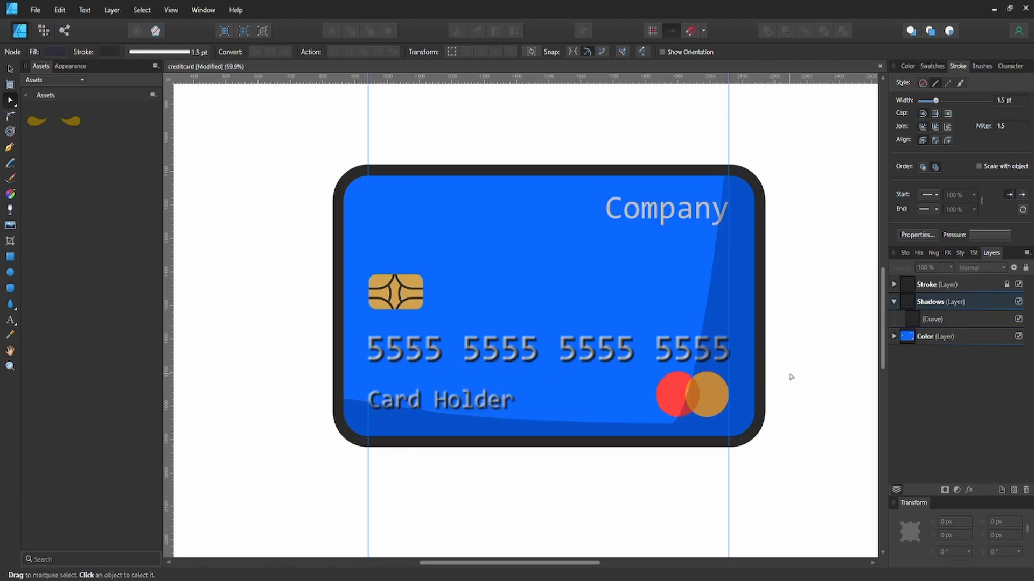
Step: Add a node midway along the shadow's right inner edge and move it about 17 px right and 8 px down
left_click(708, 320)
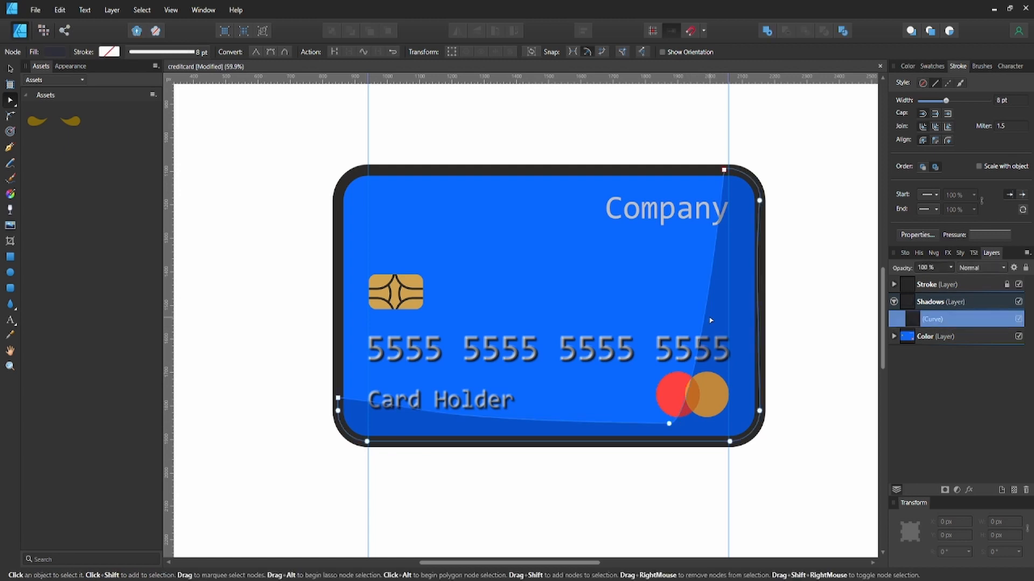
left_click(715, 306)
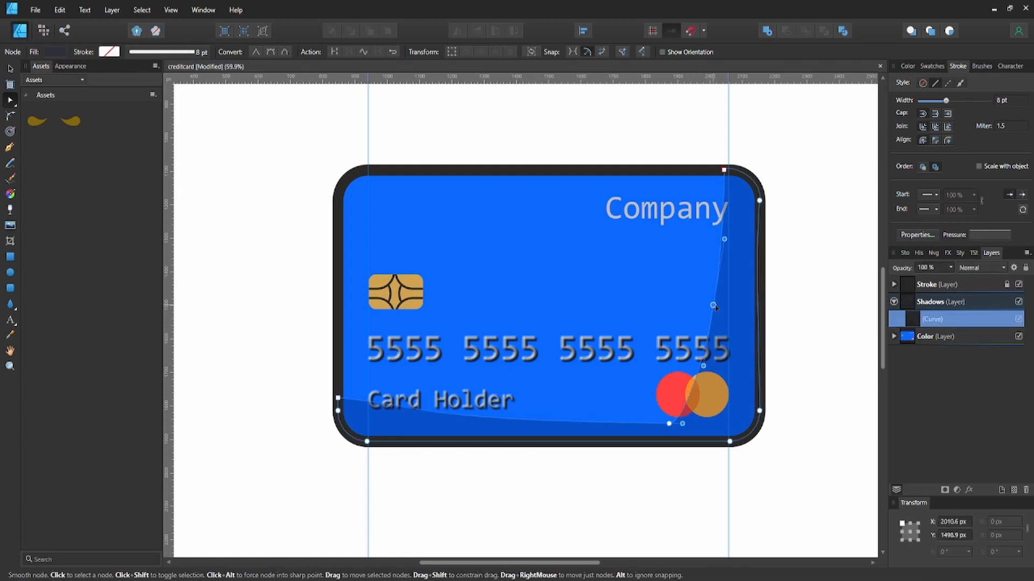
left_click_drag(715, 306, 718, 308)
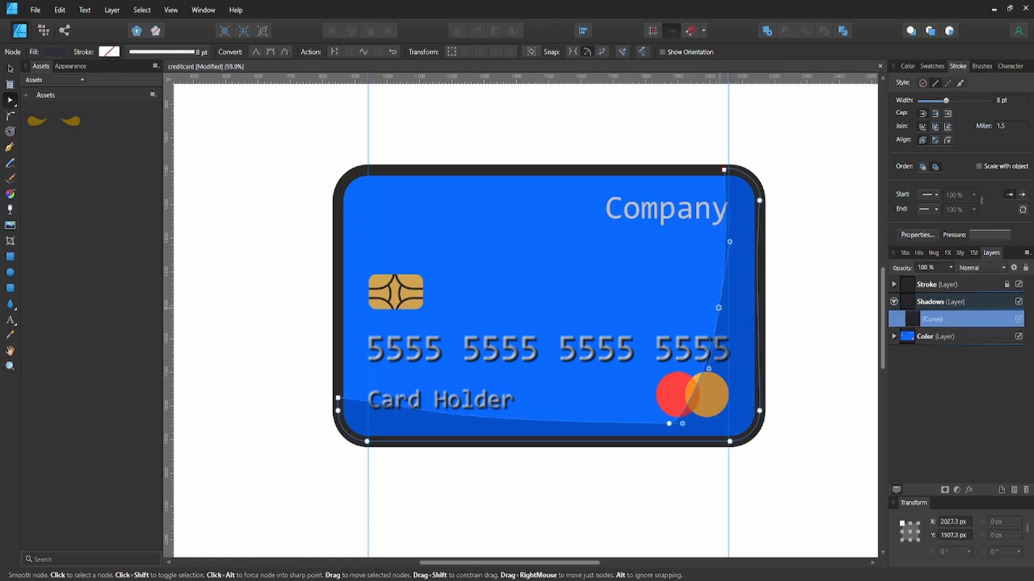
left_click(807, 385)
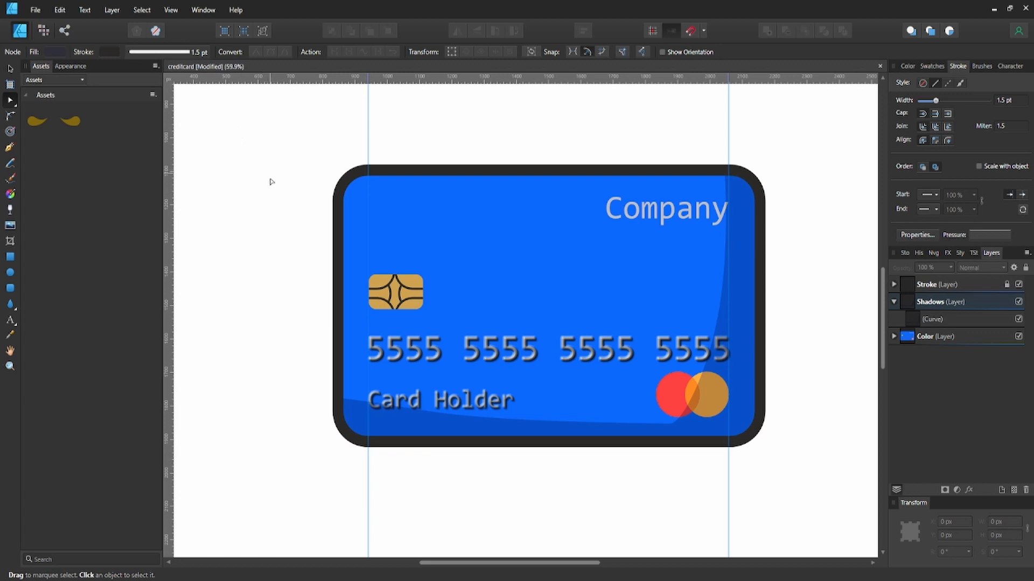
Step: Raise the shadow's inner node below the red circle by 20 px
left_click(692, 414)
left_click(668, 425)
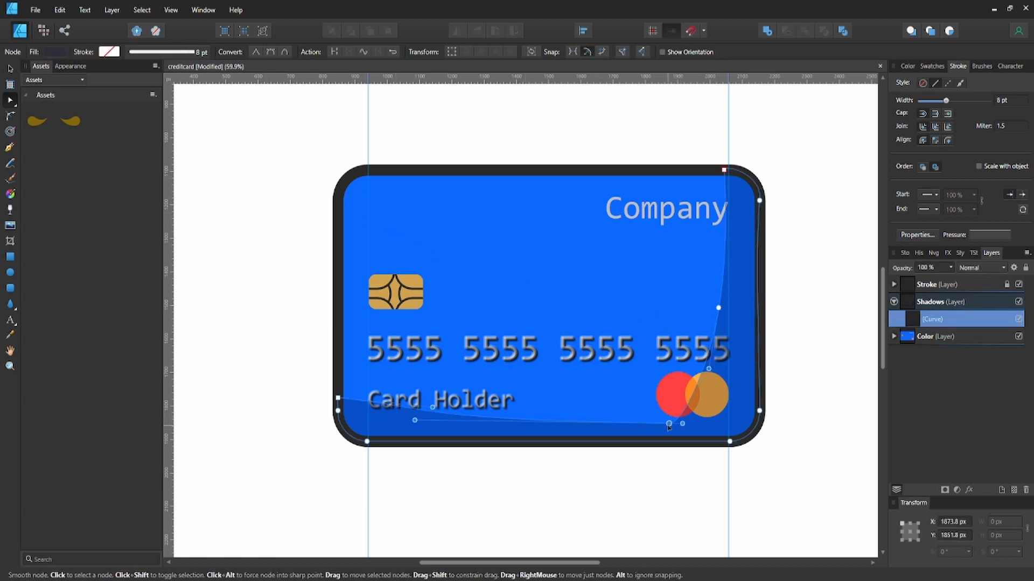
key("shift+Up")
key("shift+Up")
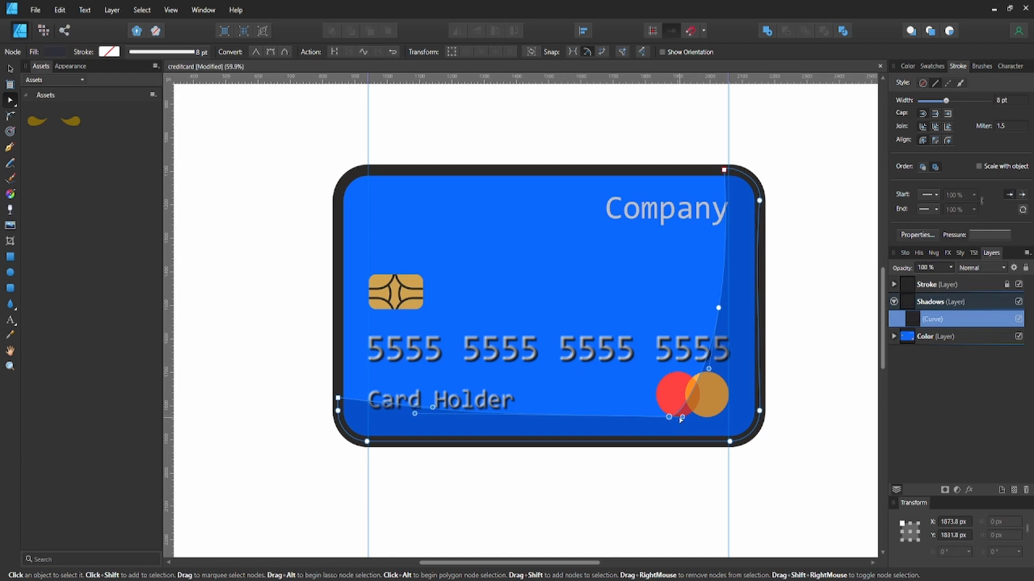
Step: Adjust the handles of the shadow's bottom inner edge into a smooth downward bow and save the document
left_click_drag(682, 417, 687, 413)
left_click_drag(691, 419, 691, 417)
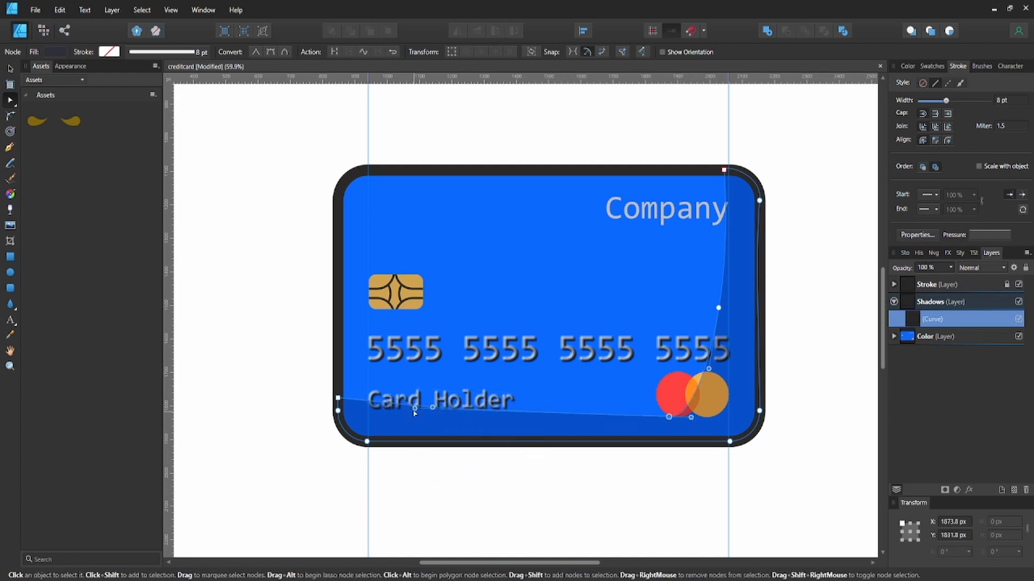
left_click_drag(415, 409, 562, 432)
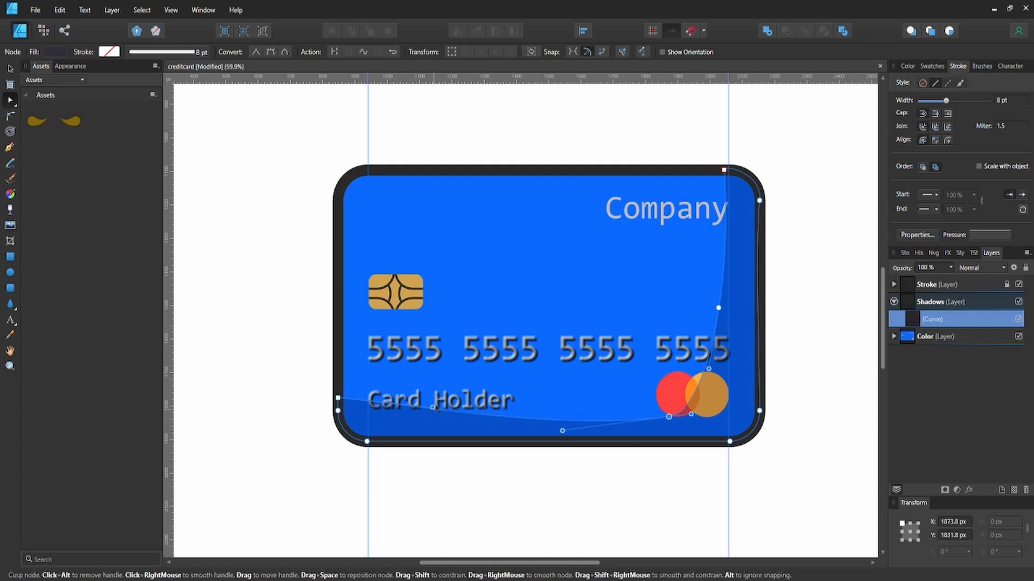
left_click_drag(433, 409, 437, 405)
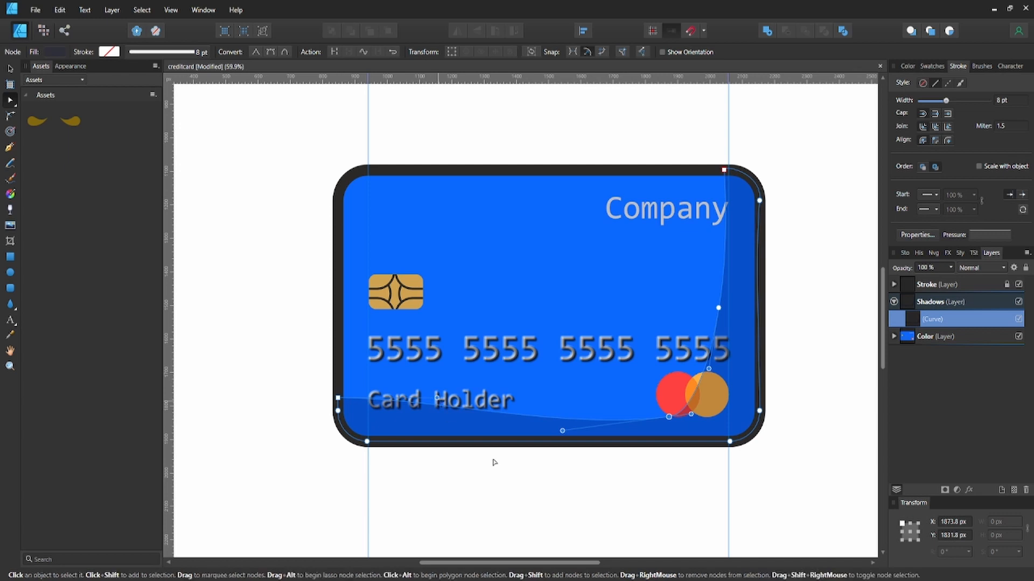
left_click(516, 495)
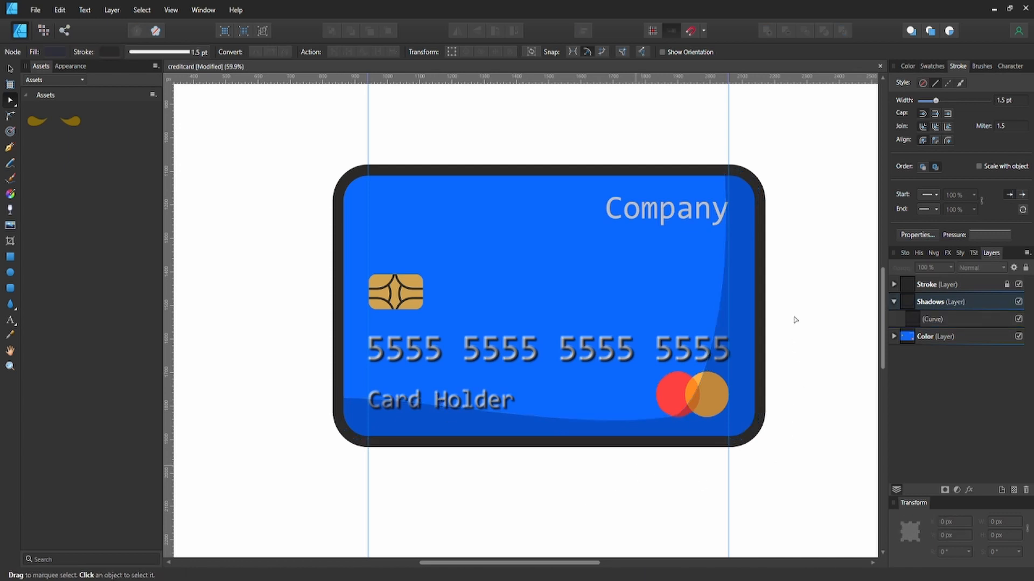
key("ctrl+s")
Step: Draw an open curve with the Pen tool around the card's lower-right corner, from below the red circle to right of the card number
key("p")
left_click(661, 429)
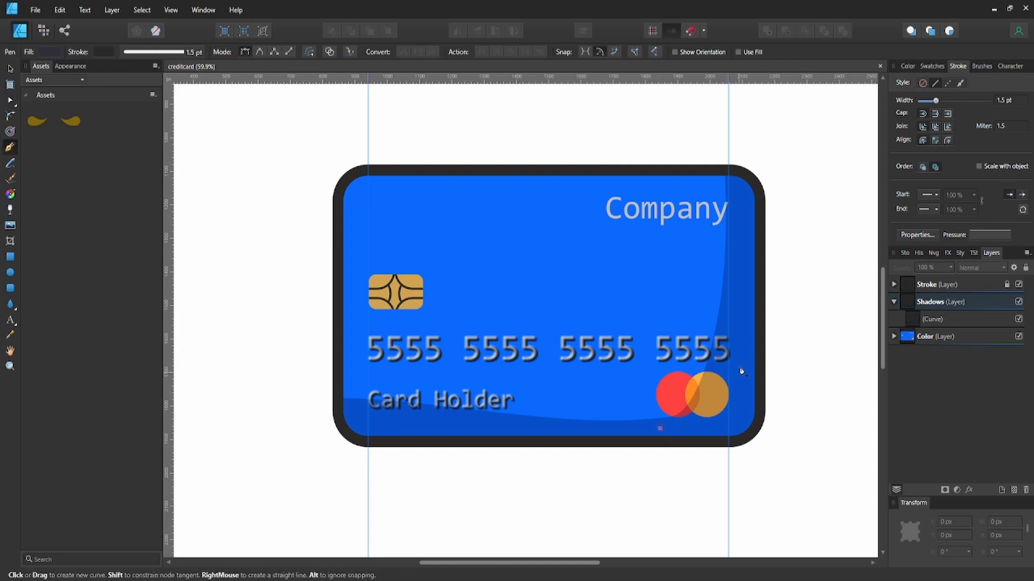
left_click_drag(741, 348, 729, 258)
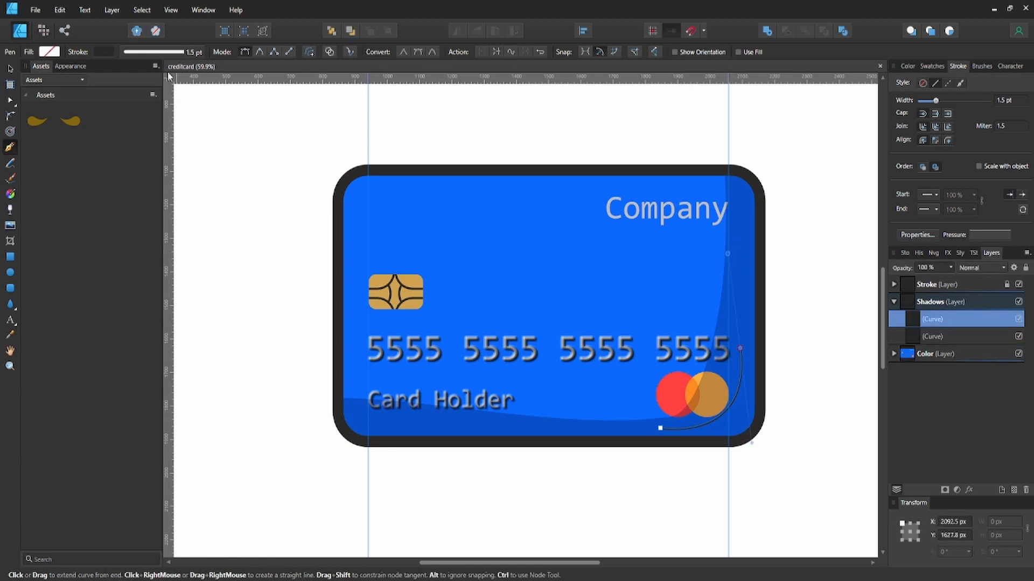
Step: Give the lower-right corner curve a dark navy stroke (C 80, M 60, Y 0, K 90) with a width of 15 pt
left_click(49, 51)
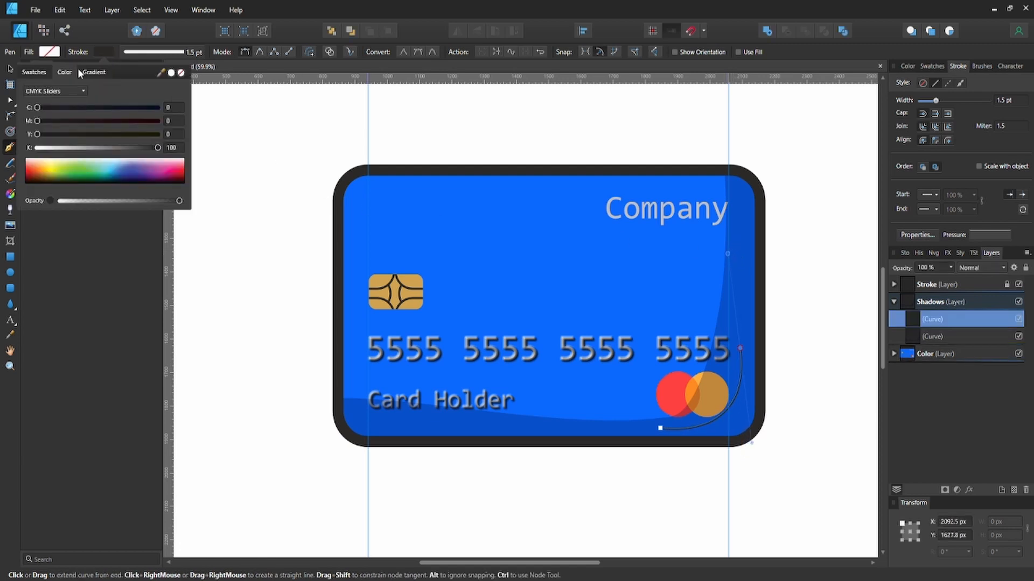
left_click(32, 74)
left_click(45, 90)
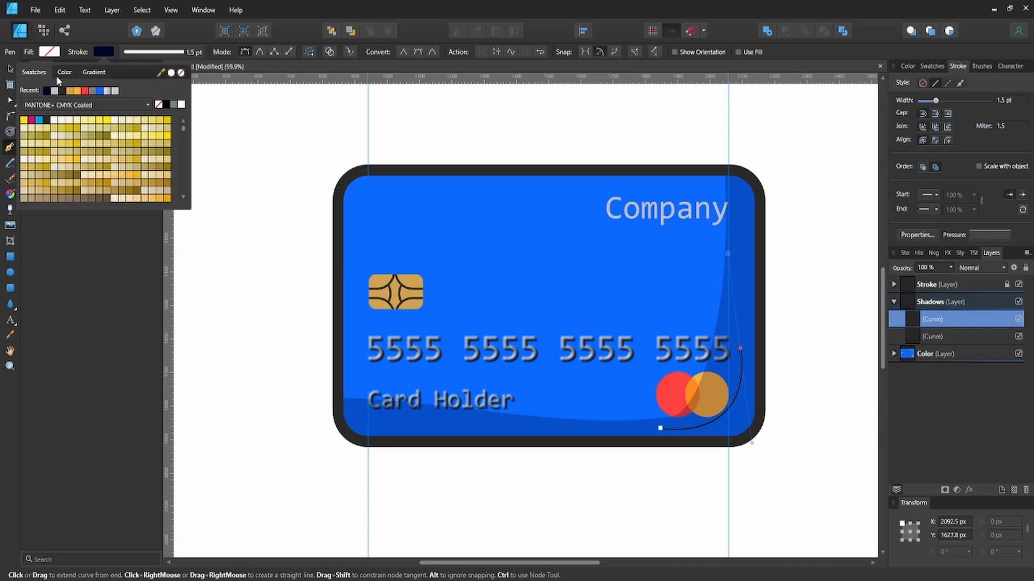
left_click(186, 52)
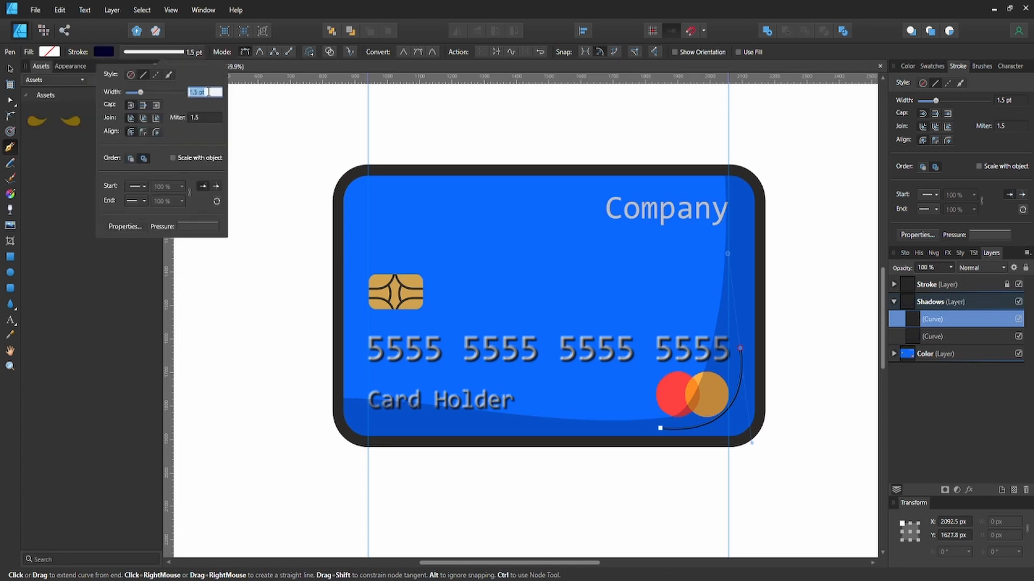
type("15")
key("Return")
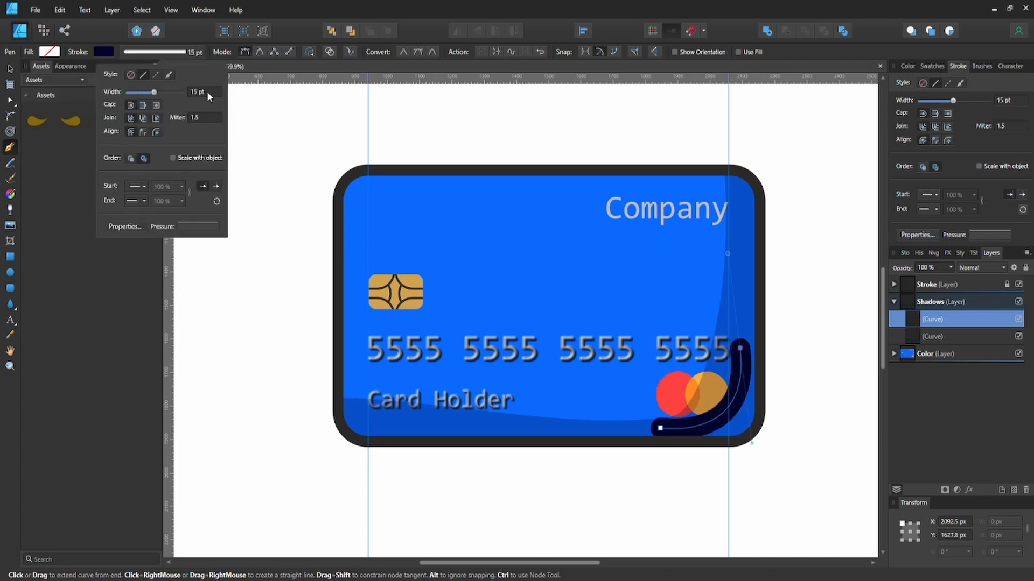
Step: Shape the corner line's pressure profile with a midpoint node, both ends lowered to a taper and the middle slightly reduced
left_click(981, 238)
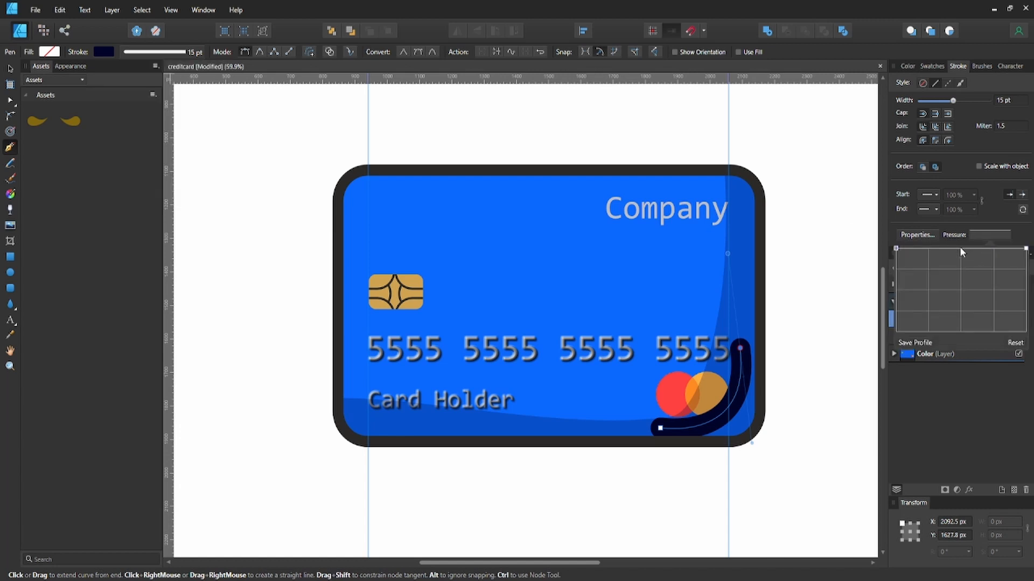
left_click(960, 248)
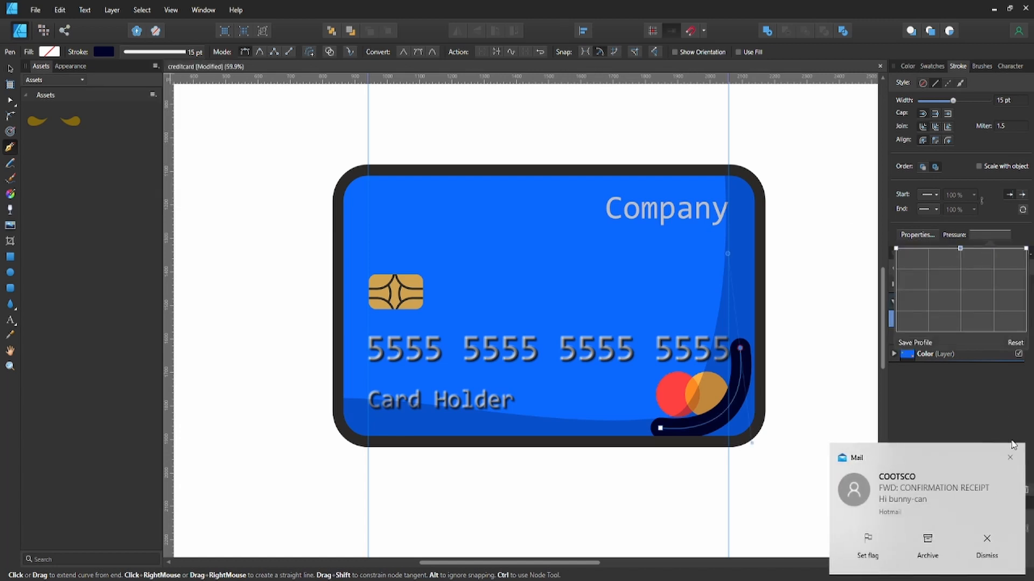
left_click(1010, 458)
left_click(979, 235)
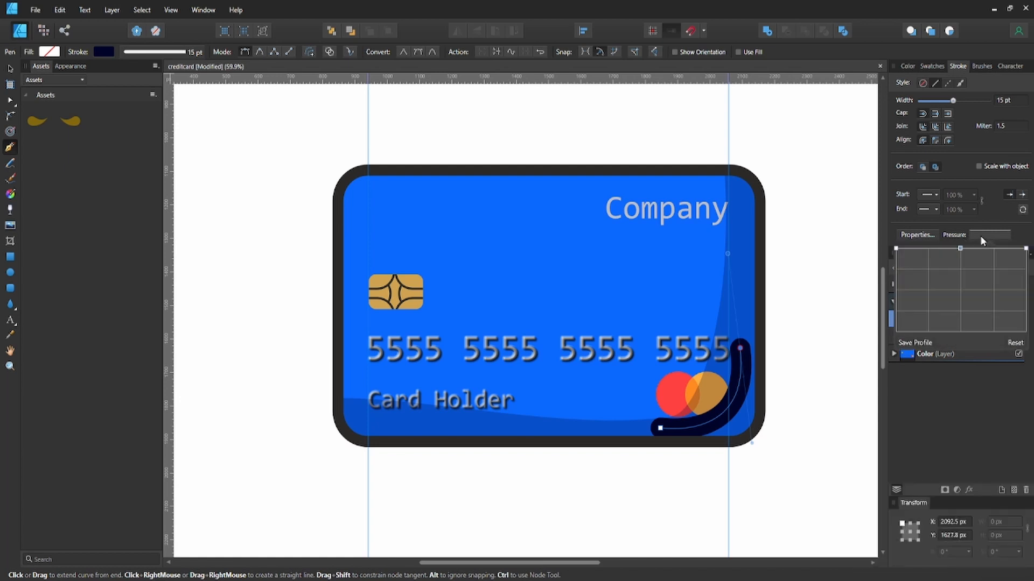
left_click_drag(896, 248, 907, 314)
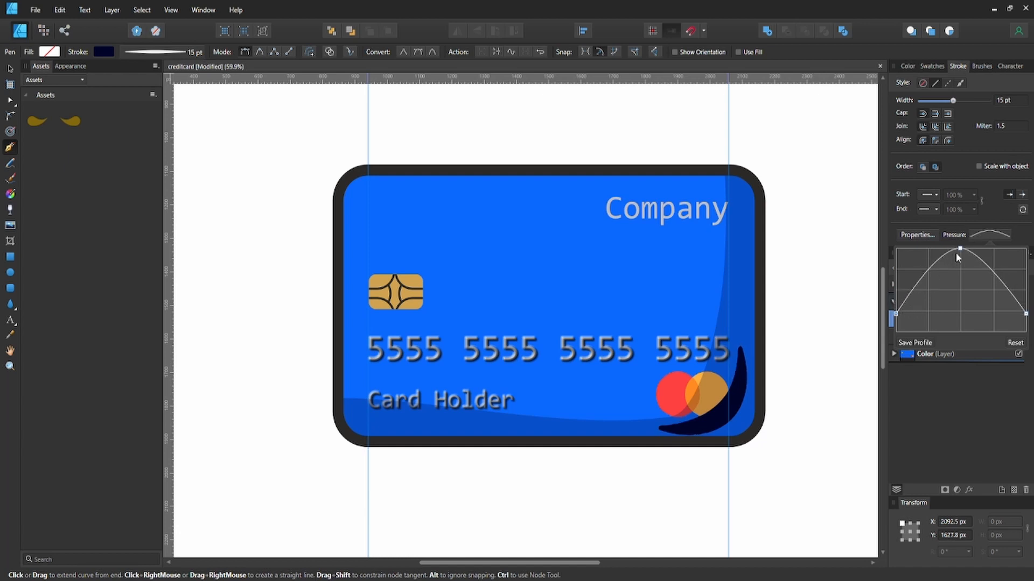
left_click_drag(960, 248, 961, 275)
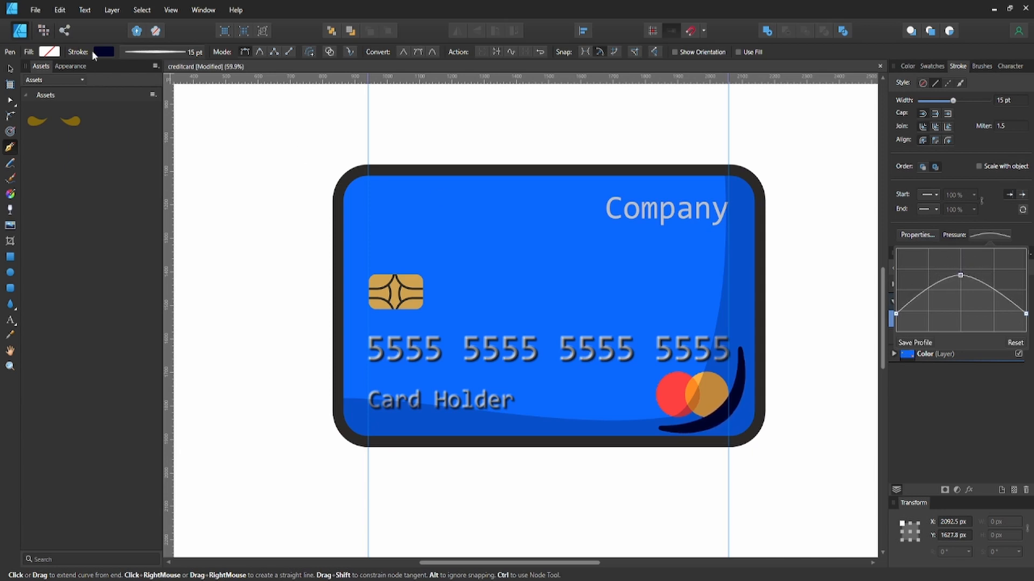
Step: Lower the opacity of the corner line's stroke colour to a little under half
left_click(114, 52)
left_click(105, 51)
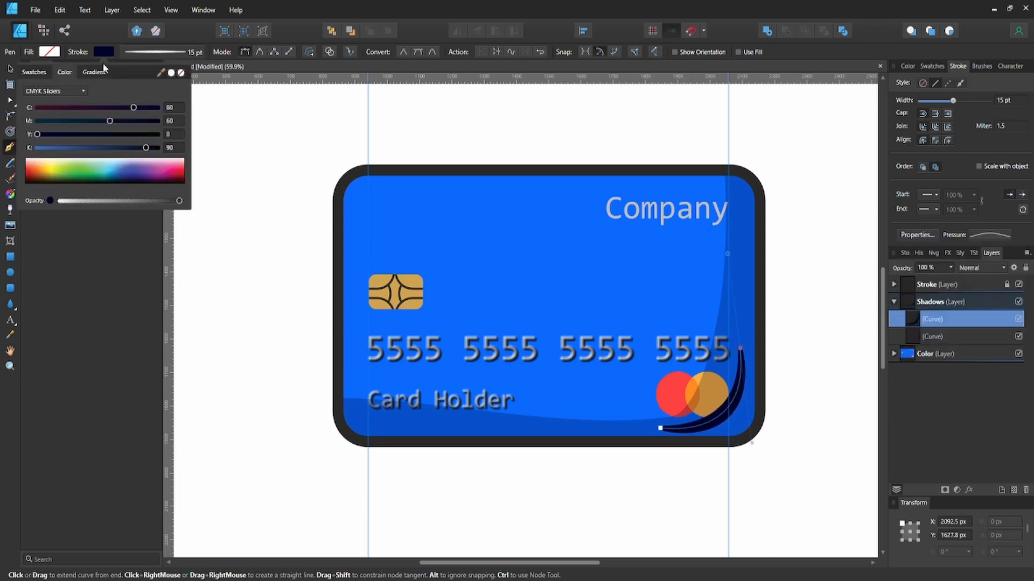
left_click(108, 202)
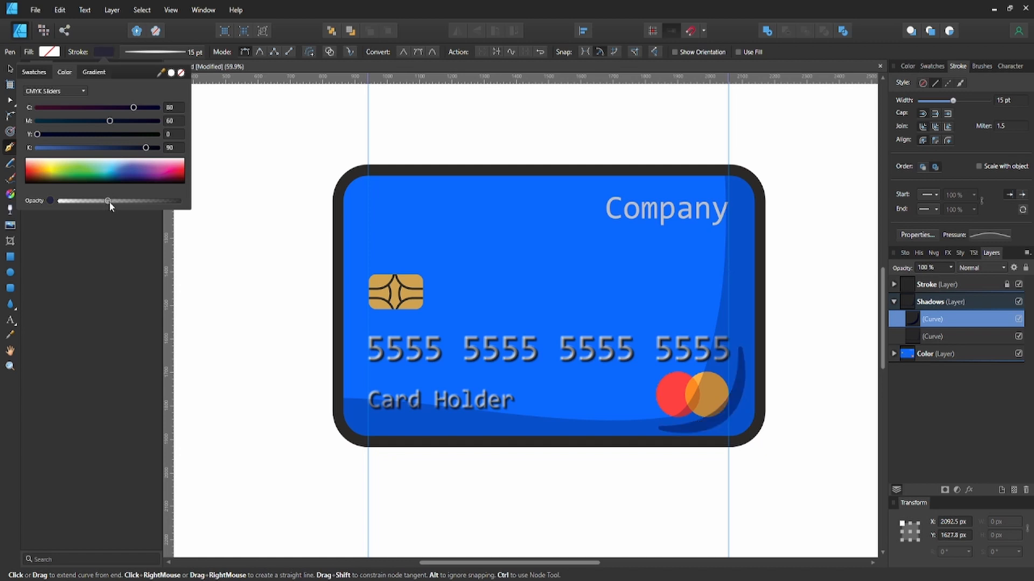
Step: Move the large edge shadow above the corner line inside the Shadows layer without nesting them, deselect it and save the document
left_click(932, 337)
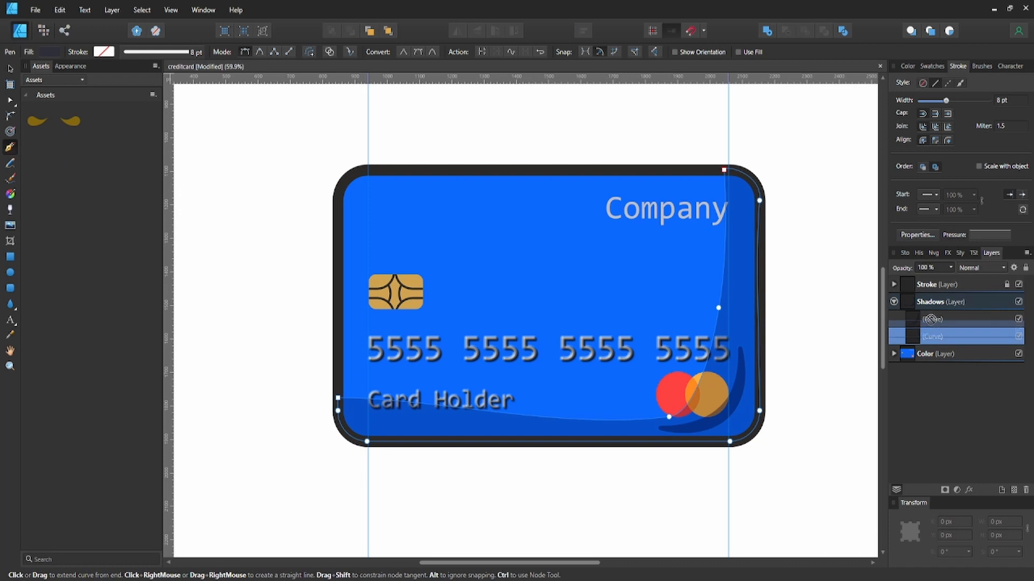
left_click_drag(932, 319, 929, 318)
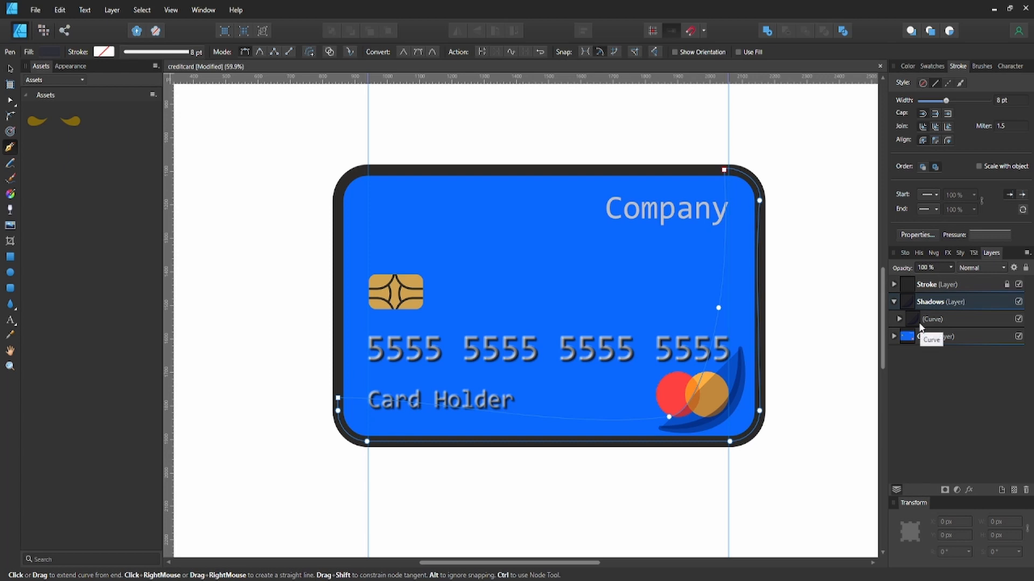
key("ctrl+z")
left_click_drag(926, 334, 927, 322)
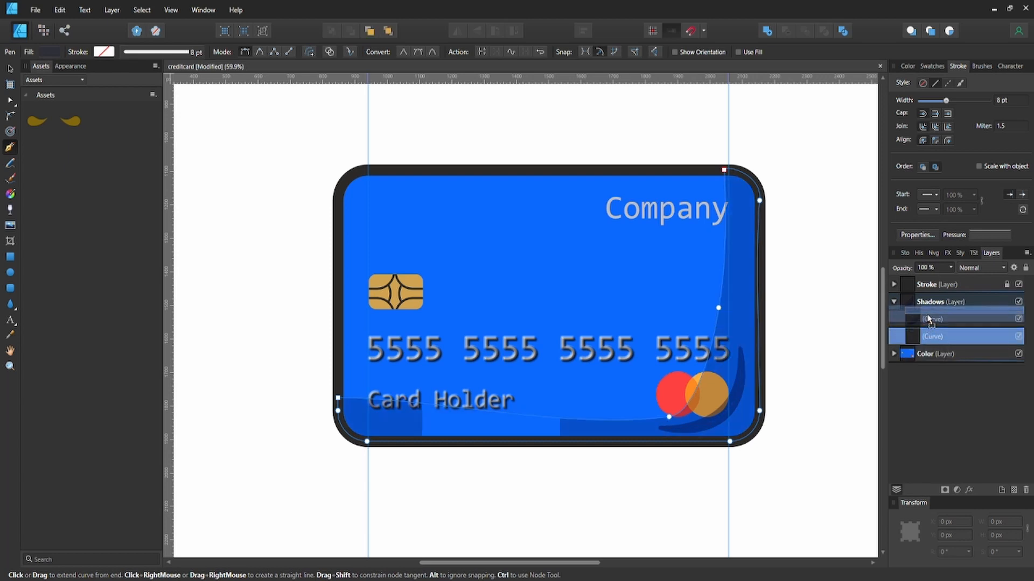
left_click(822, 387)
key("v")
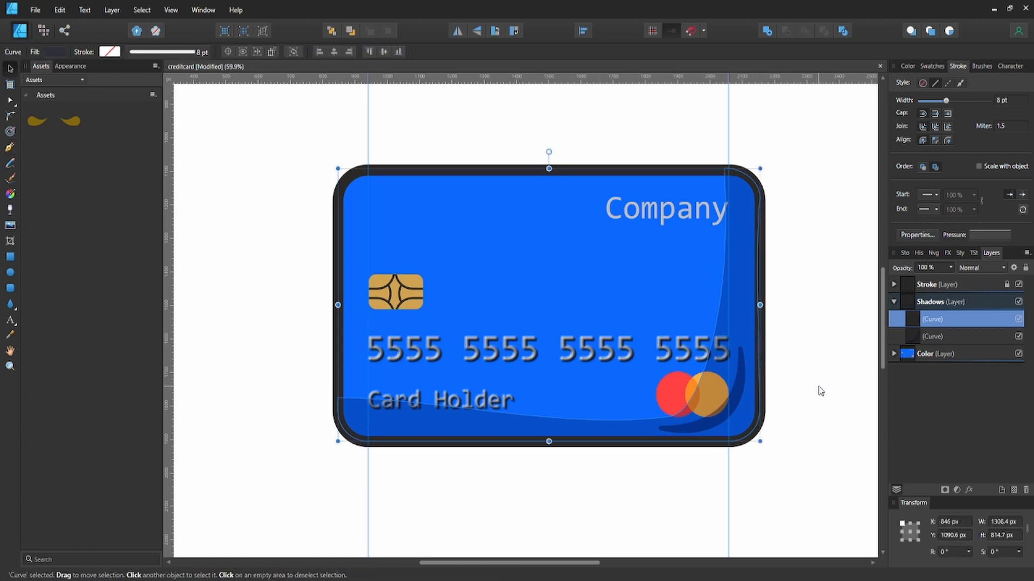
left_click(819, 390)
key("ctrl+s")
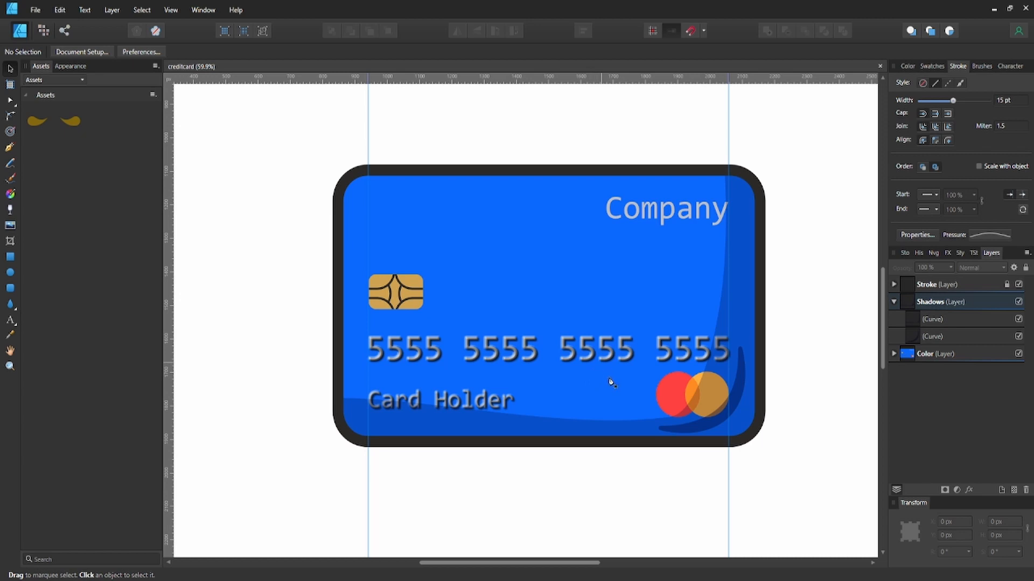
Step: Draw an open Pen curve about 230 px wide and 216 px high from left of the red circle up through the last digit group
key("p")
left_click(621, 398)
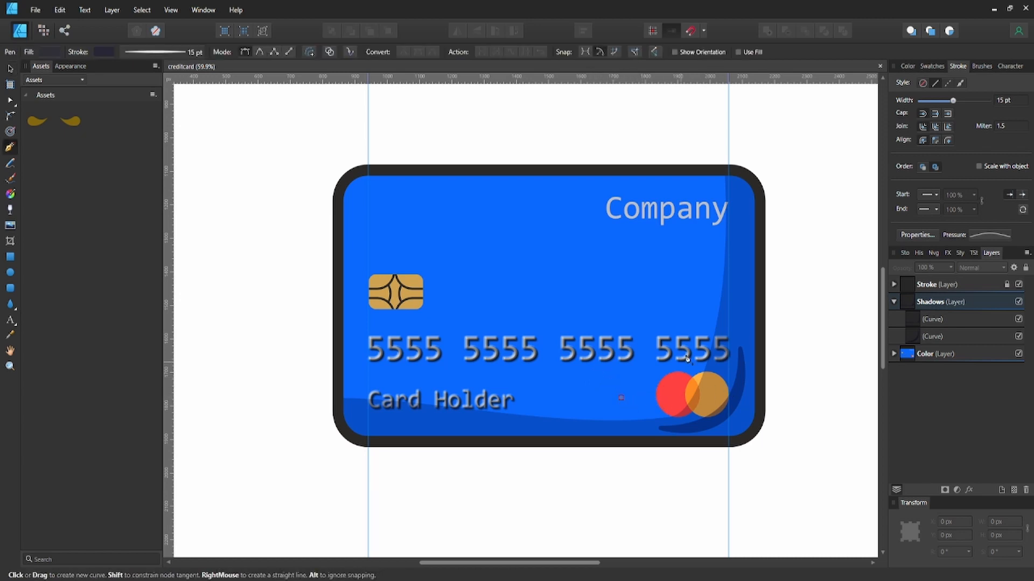
left_click_drag(696, 326, 697, 245)
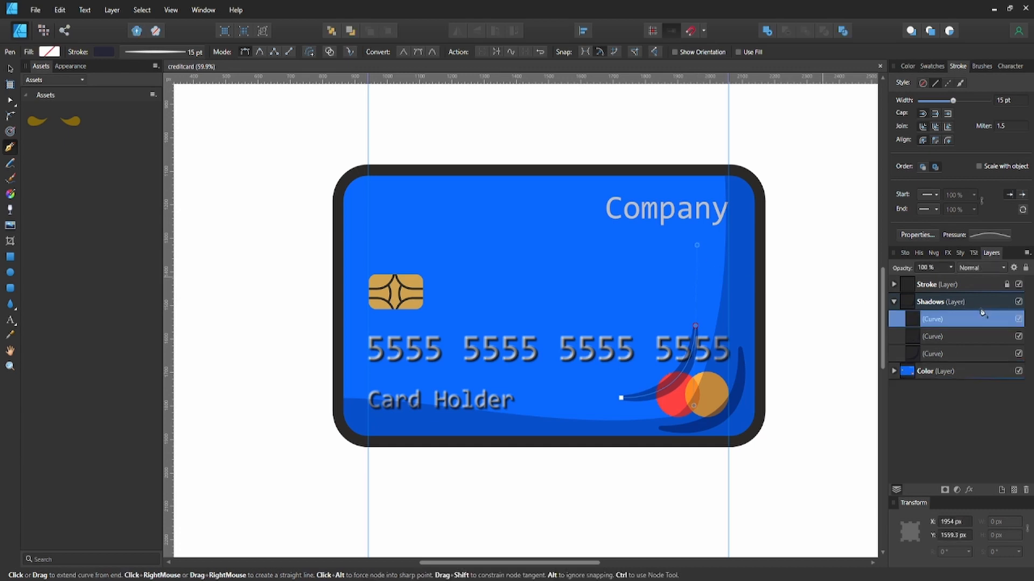
Step: Reshape the second accent curve's pressure profile with its peak raised and shifted near the end and the start lowered further
left_click(988, 234)
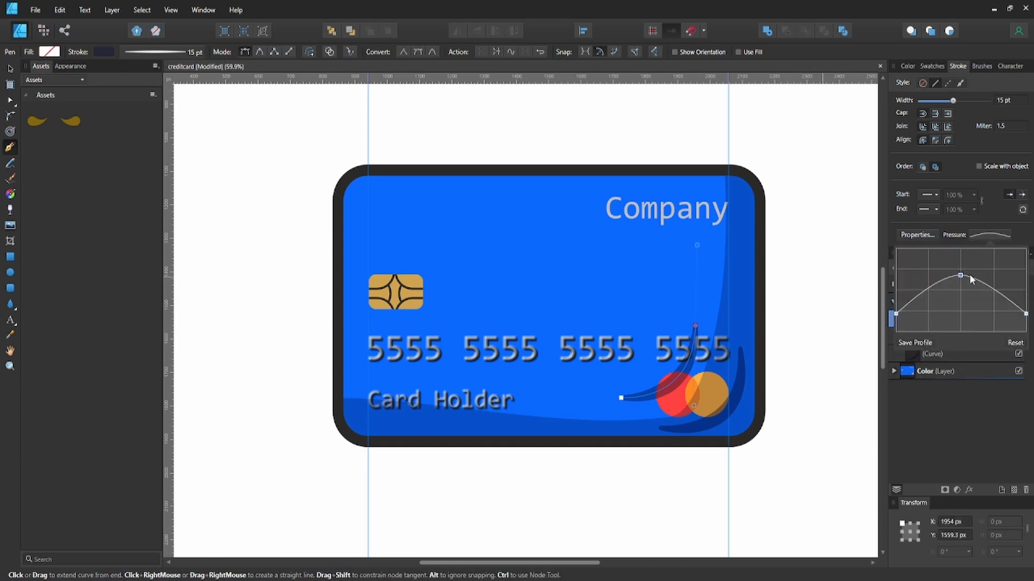
mouse_move(962, 275)
left_mouse_down()
mouse_move(996, 304)
mouse_move(1012, 266)
left_mouse_up()
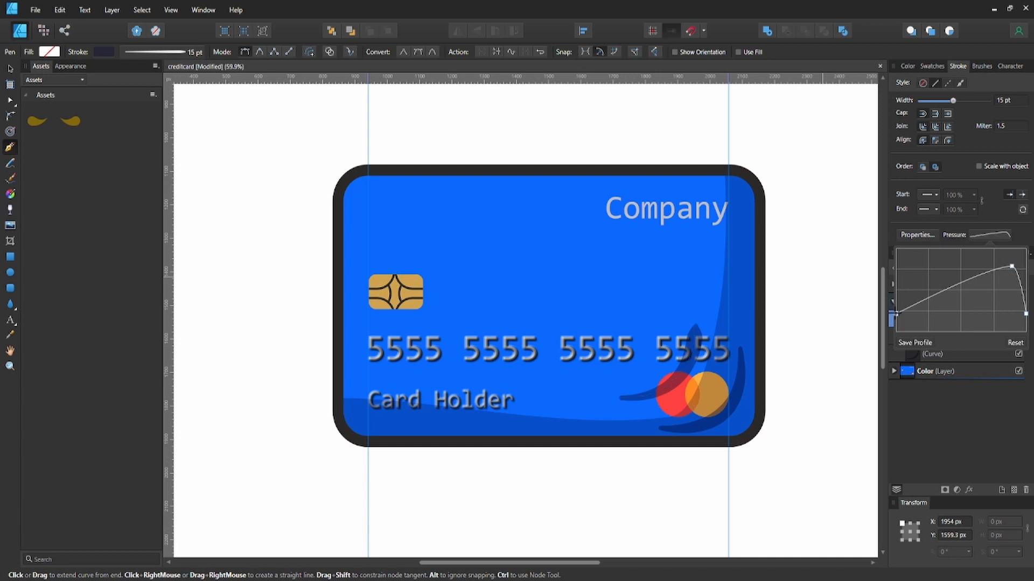
left_click_drag(896, 313, 897, 323)
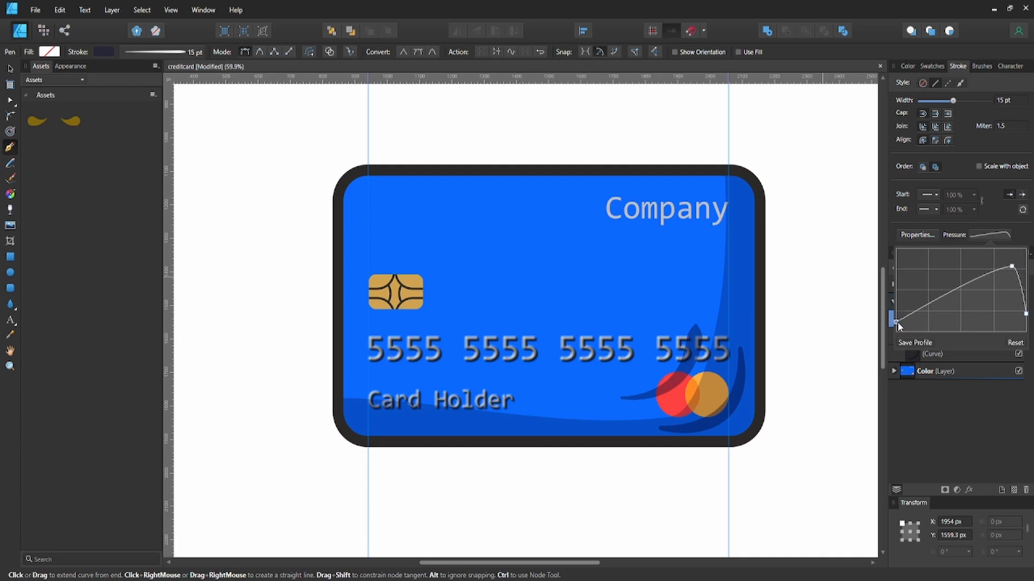
left_click(801, 313)
key("ctrl+z")
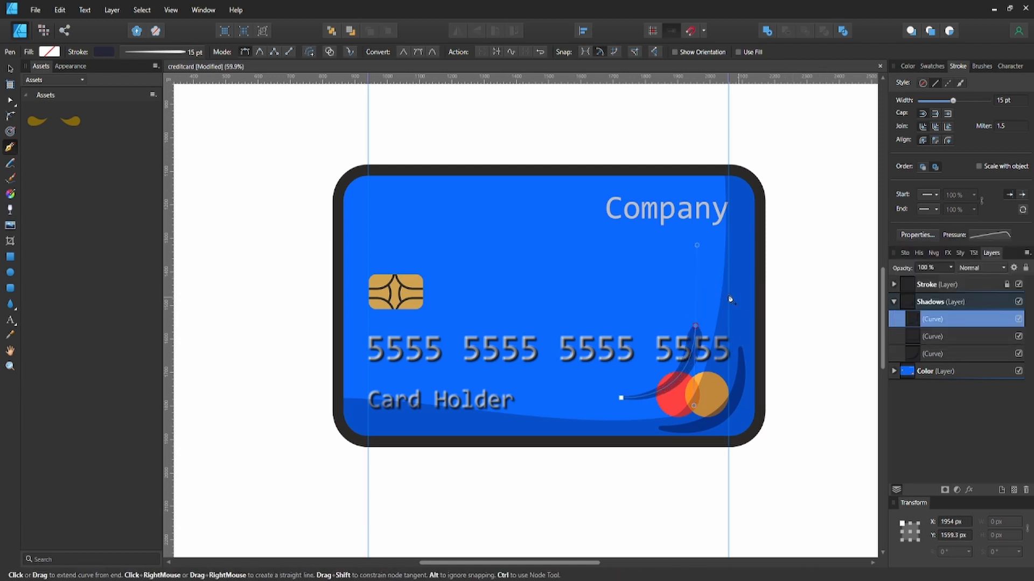
Step: Reduce the second accent curve's stroke colour opacity to under a quarter and deselect it
key("v")
left_click(111, 52)
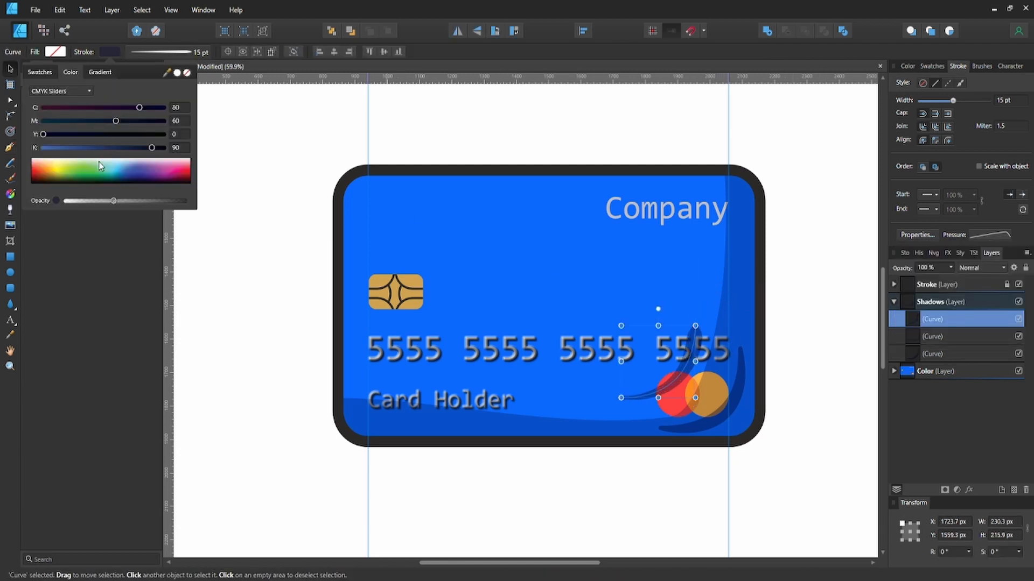
left_click(85, 201)
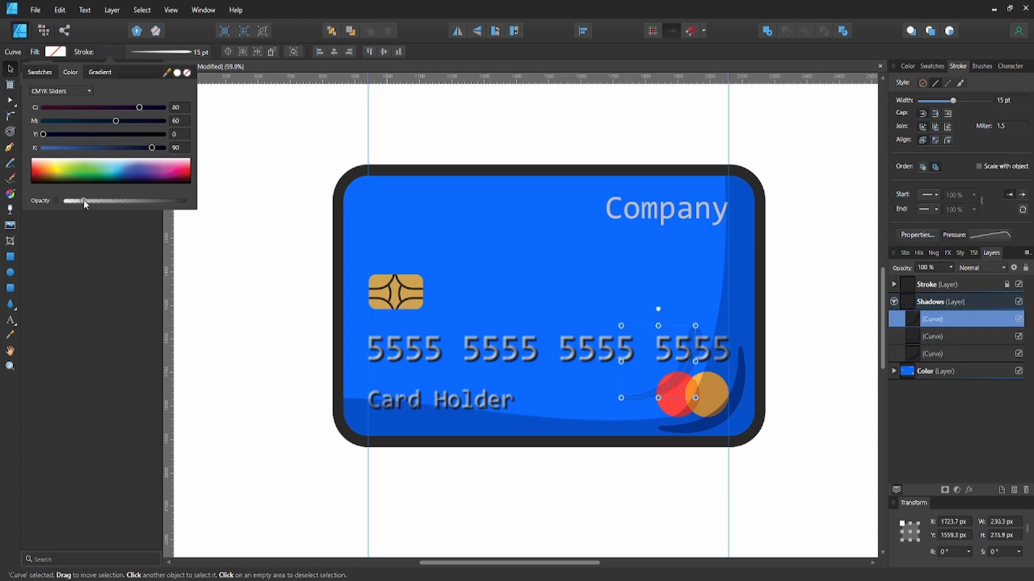
left_click(282, 438)
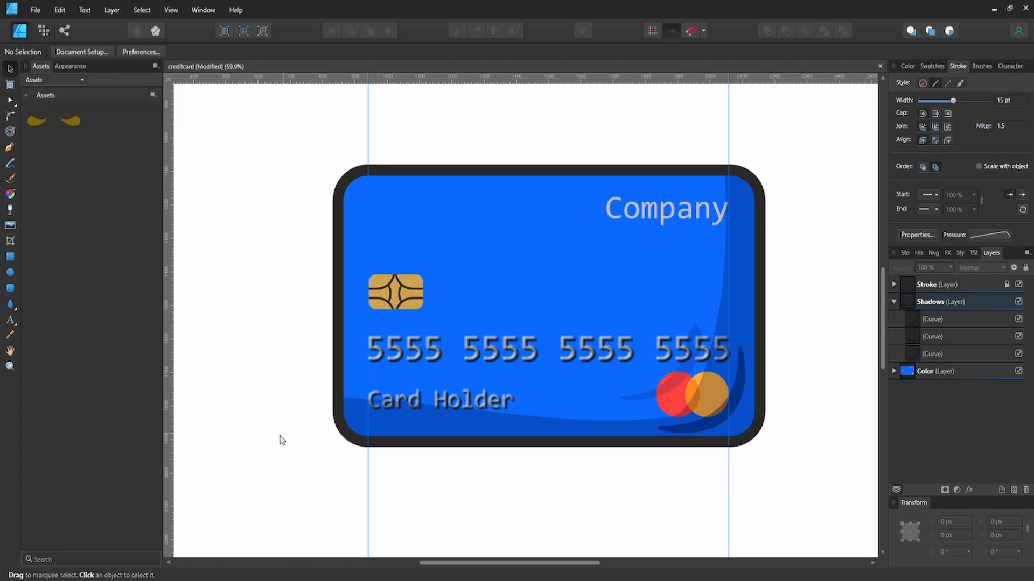
Step: Move the second accent curve about 50 px left and 20 px down, deselect it and save the document
left_click(681, 371)
mouse_move(680, 371)
left_mouse_down()
mouse_move(660, 377)
mouse_move(674, 381)
left_mouse_up()
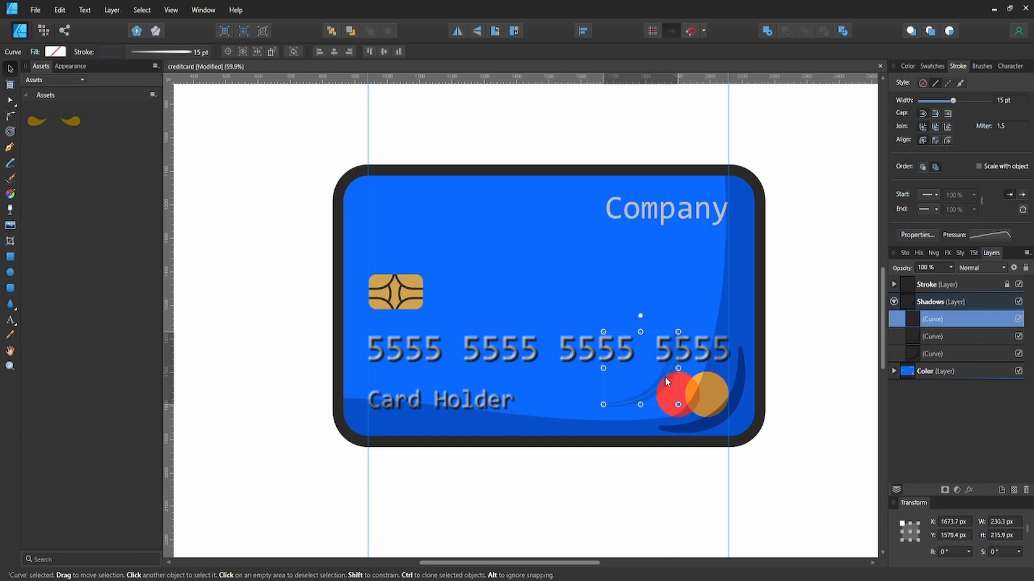
left_click(801, 424)
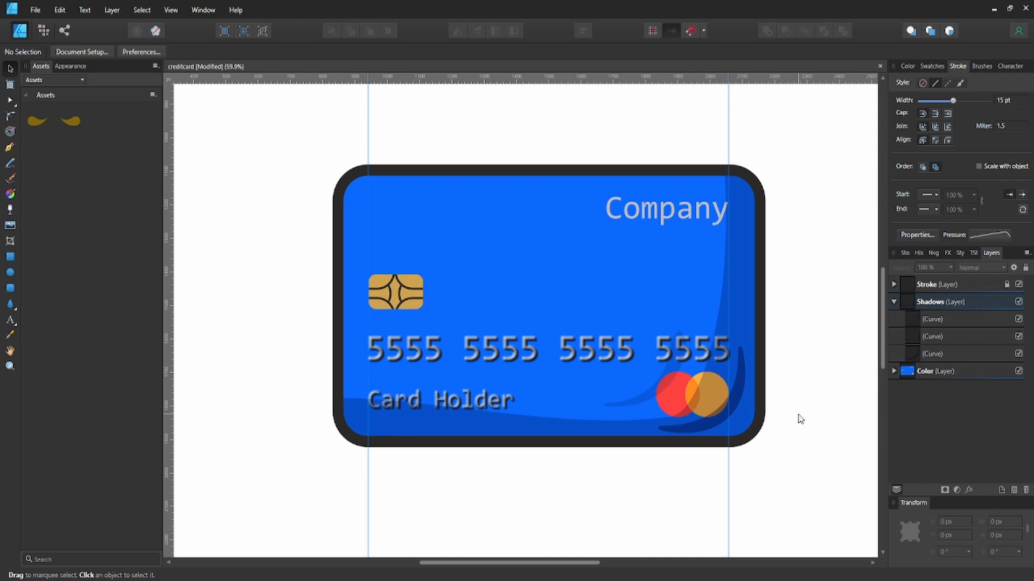
key("ctrl+s")
Step: Collapse the Shadows layer and add a new layer named Highlights directly above it
left_click(893, 301)
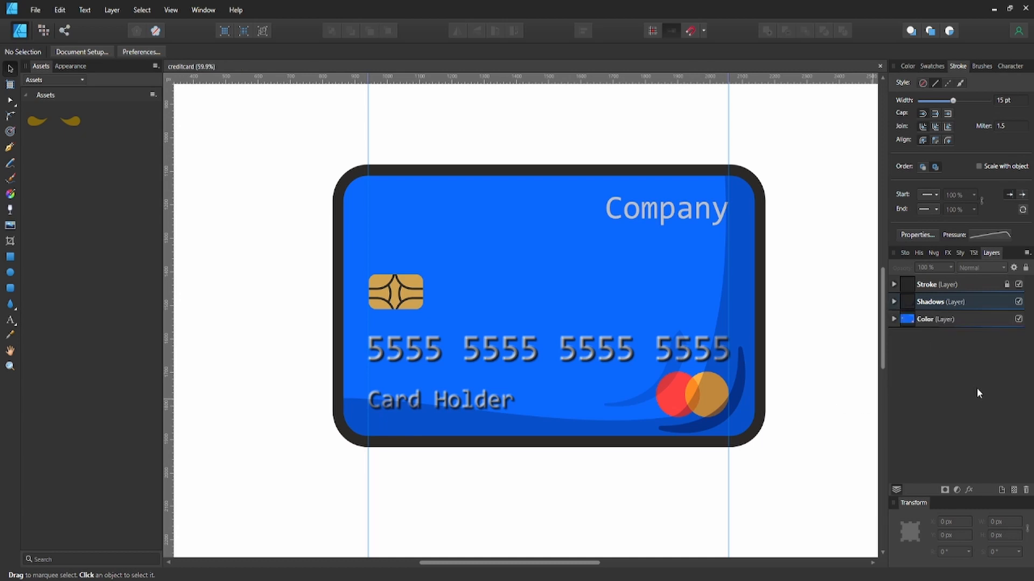
left_click(999, 491)
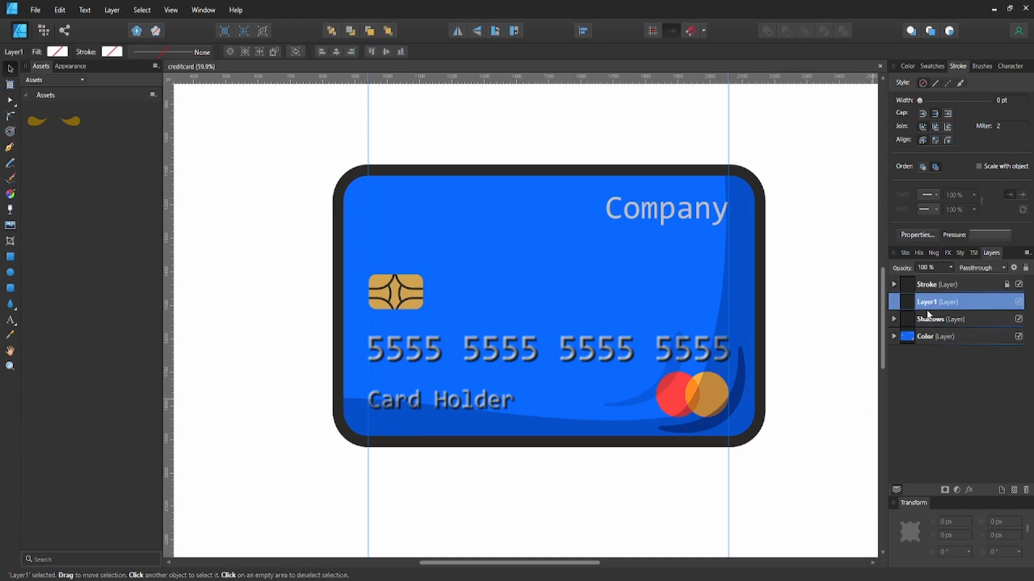
double_click(922, 303)
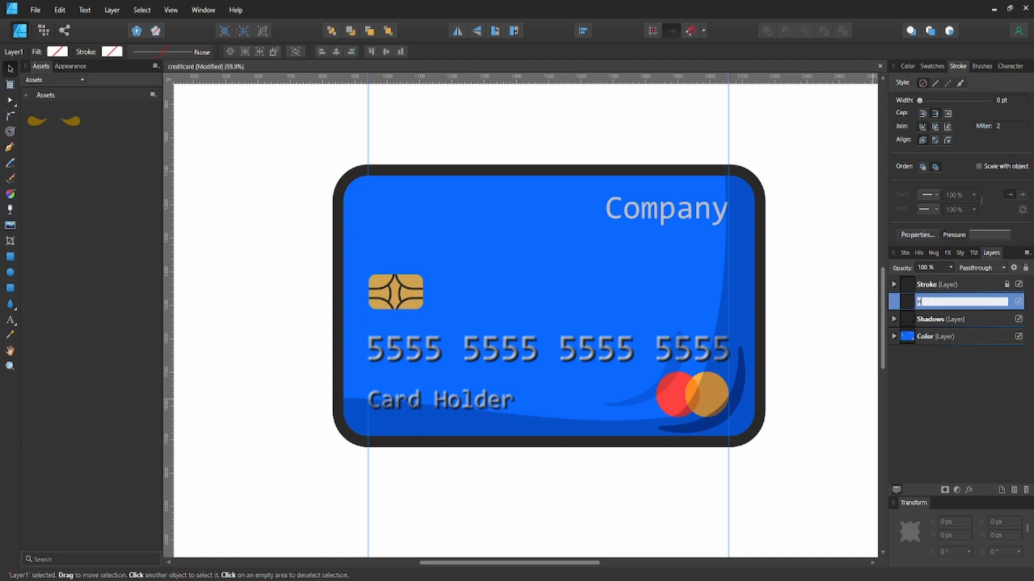
type("Highlights")
key("Return")
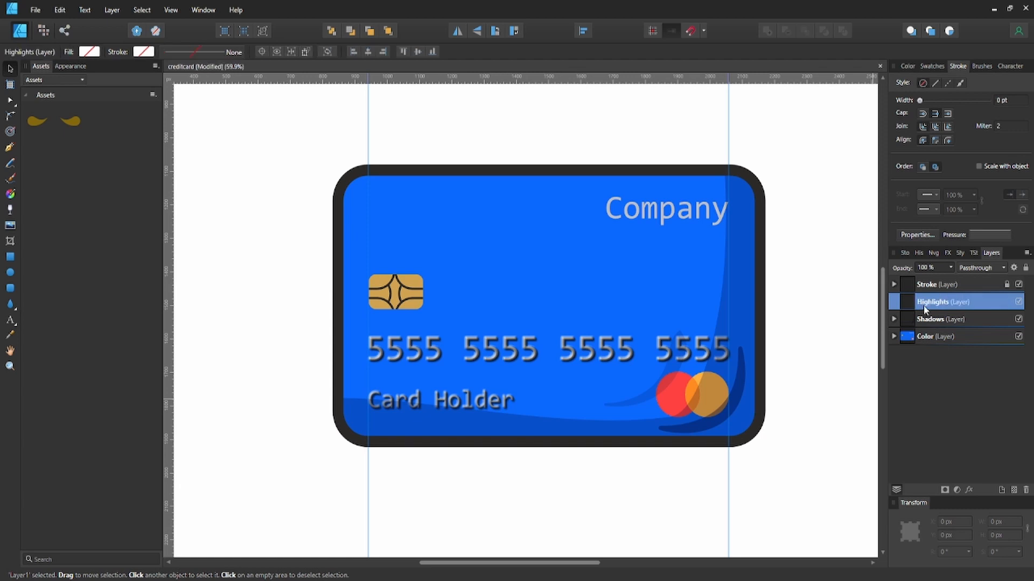
Step: Draw an angled two-segment Pen line from above the card number up past the chip, bending right about 287 px near the top edge
key("p")
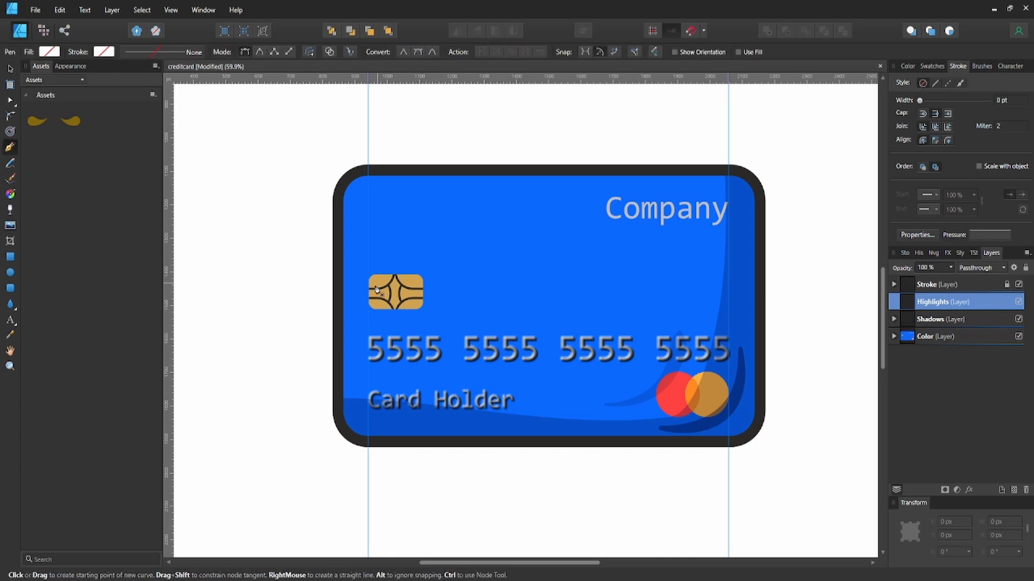
left_click(364, 213)
left_click(457, 204)
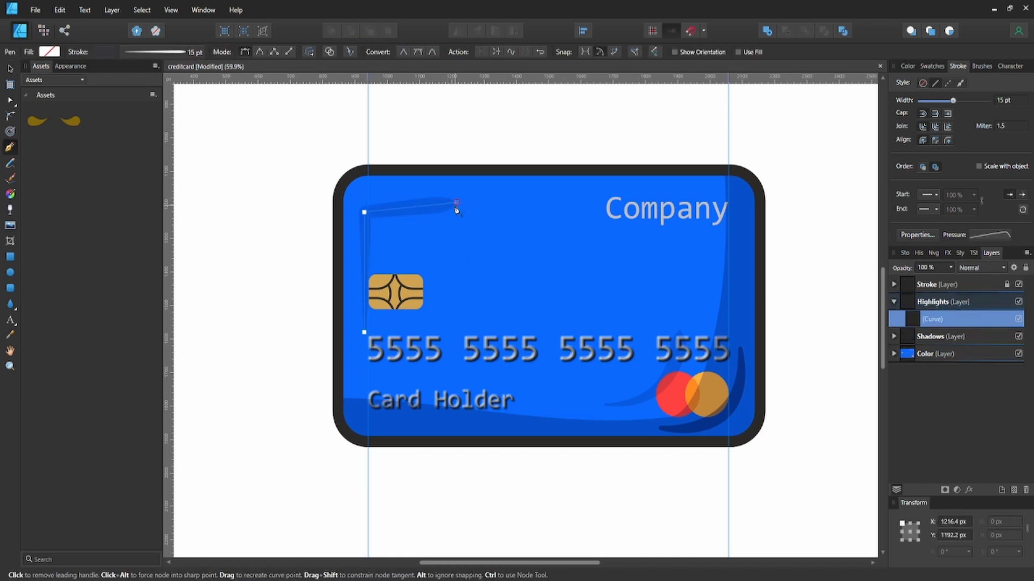
Step: Convert the angled highlight line's bend node above the chip to a smooth node so both segments form a rounded curve
left_click(364, 213)
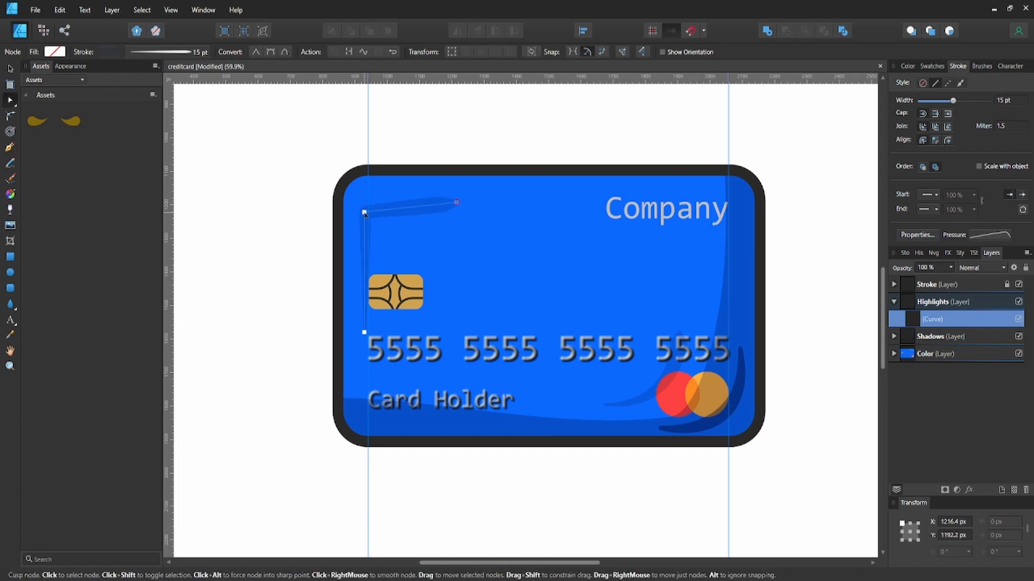
key("c")
left_click(457, 202)
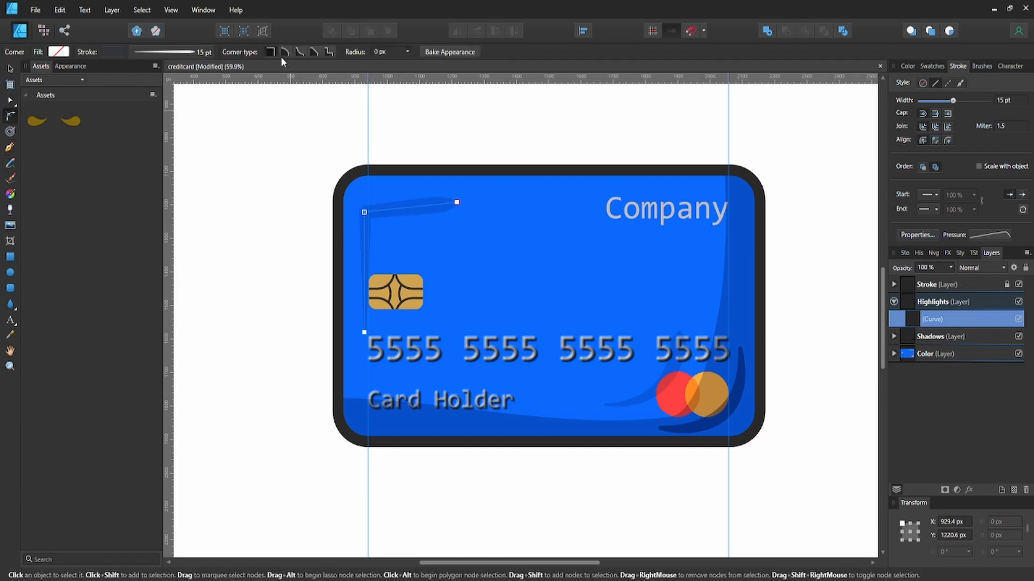
key("a")
left_click(267, 52)
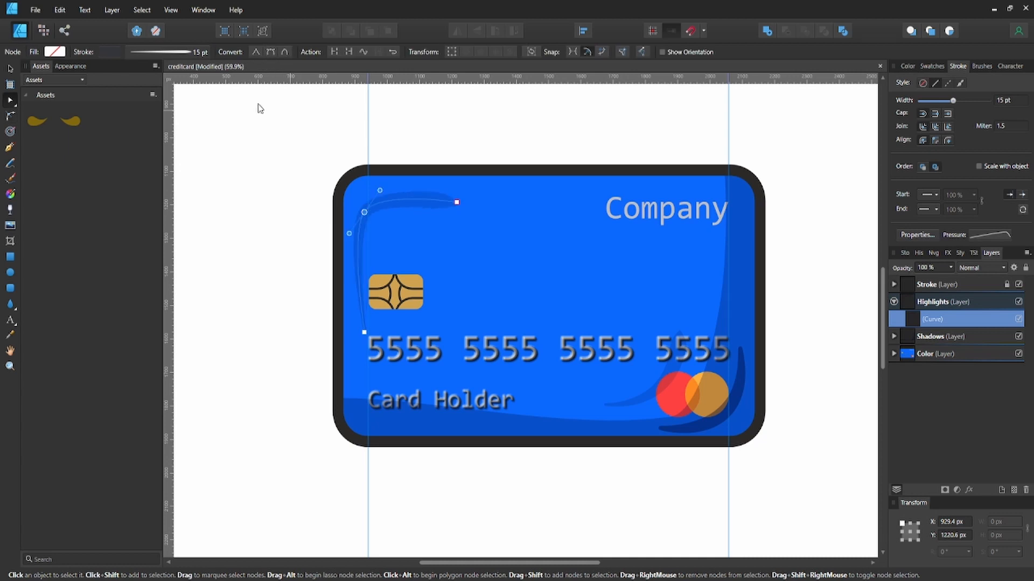
Step: Change the highlight curve's stroke to a very pale blue using the Lightness colour mode and raise its colour opacity to over three quarters
left_click(110, 52)
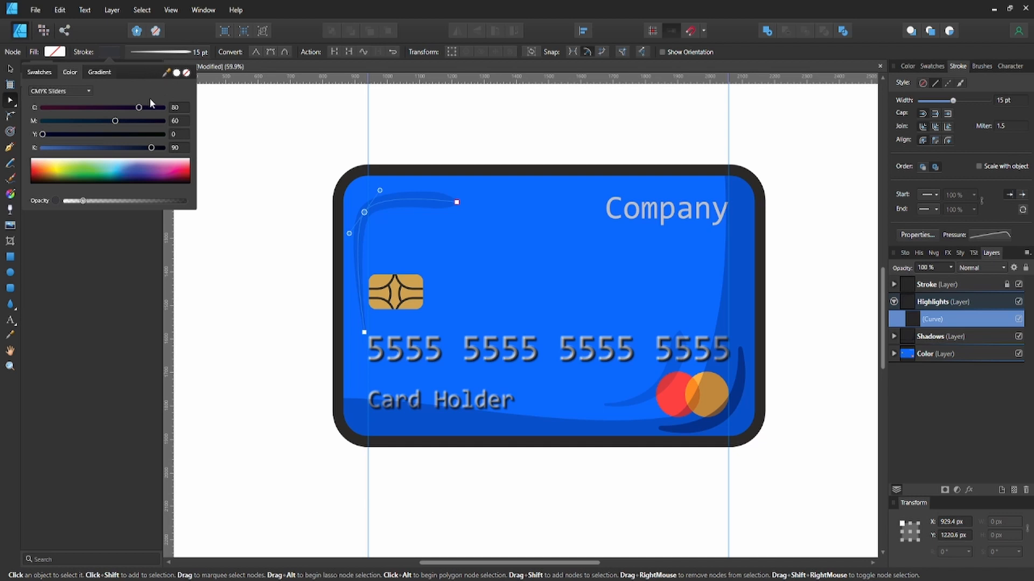
left_click_drag(437, 215, 441, 224)
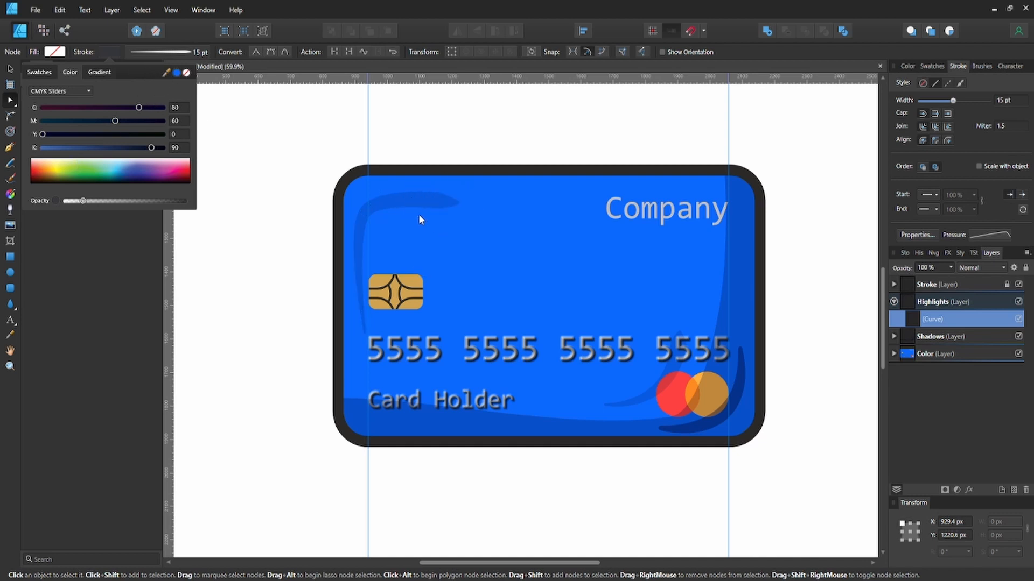
left_click(176, 73)
left_click(48, 88)
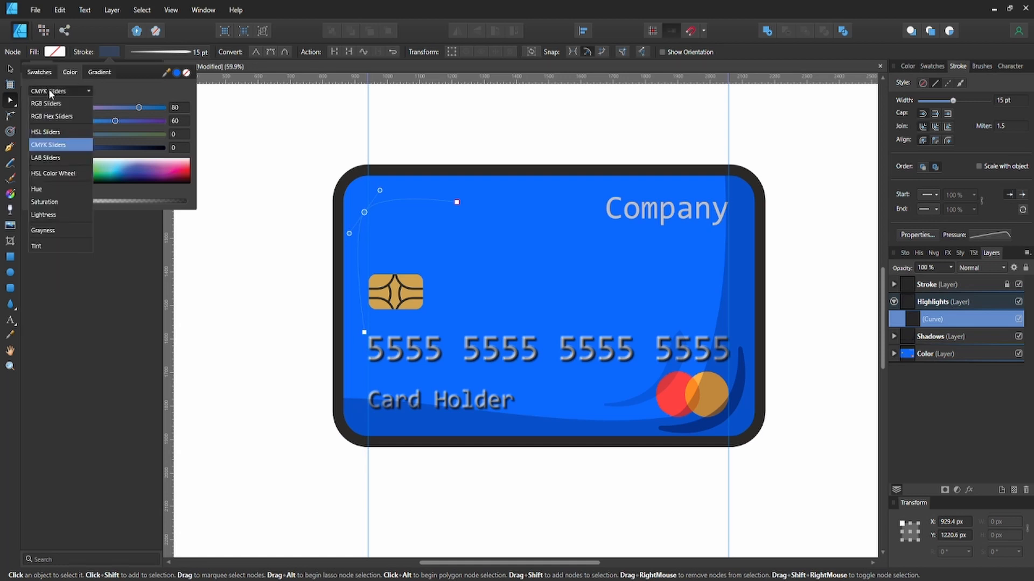
left_click(48, 214)
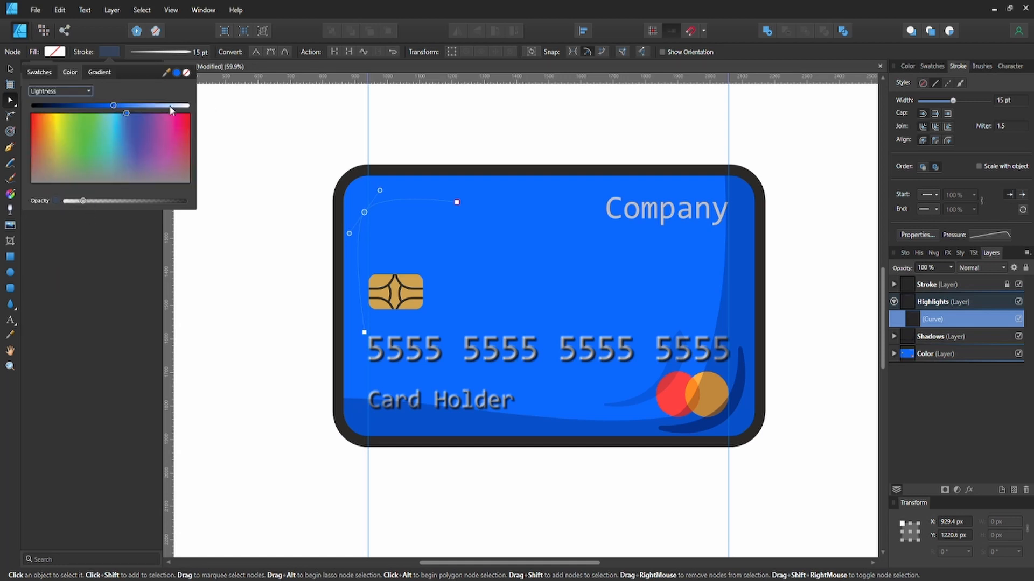
left_click(172, 106)
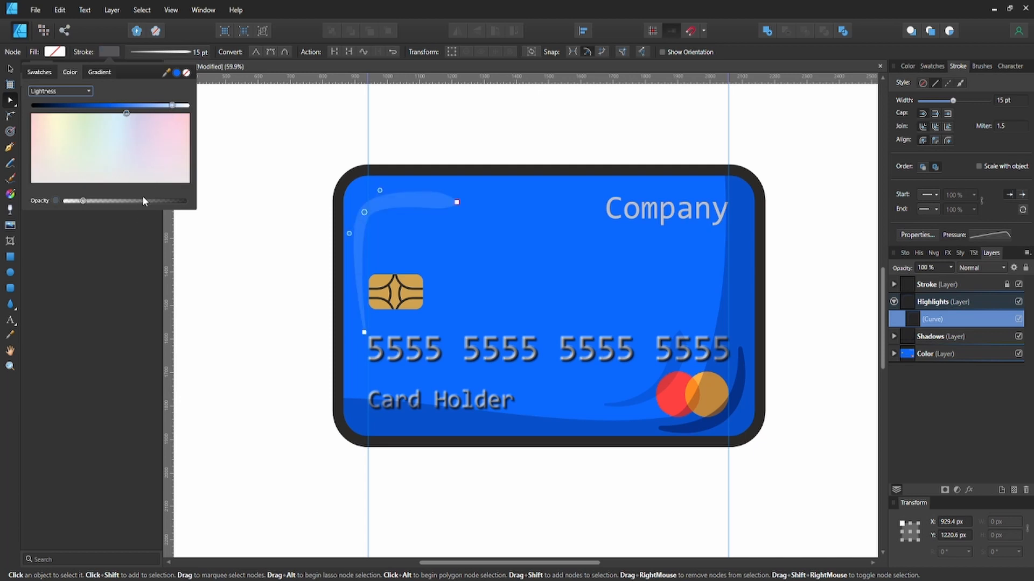
left_click_drag(143, 201, 158, 202)
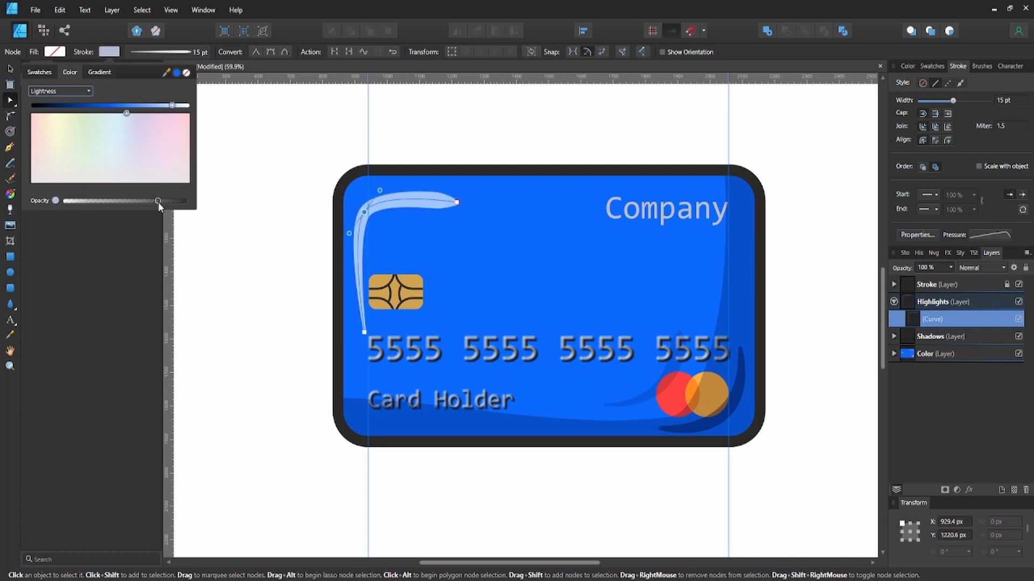
Step: Set the highlight curve's stroke width to 25 pt
left_click(205, 53)
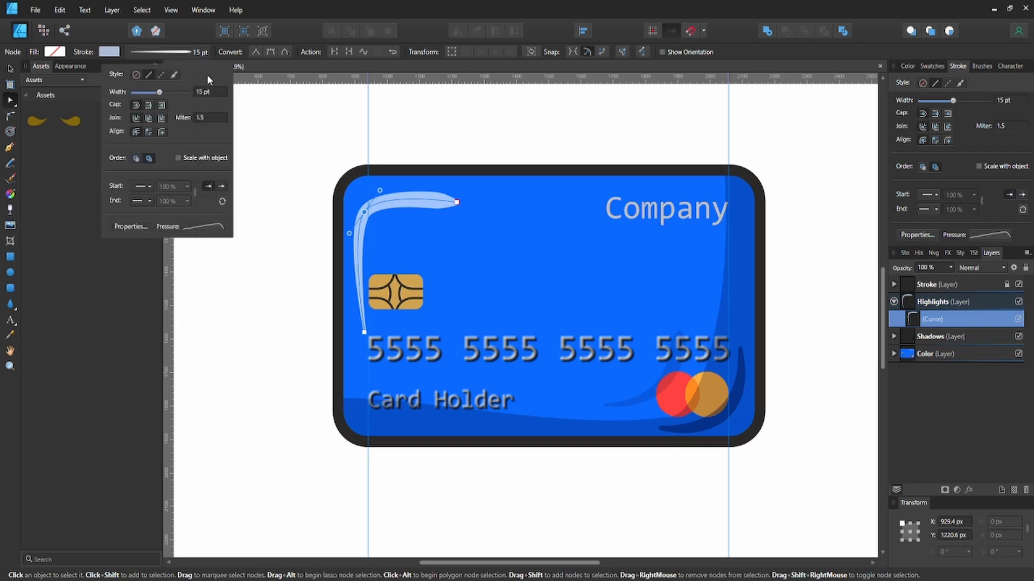
type("25")
key("Return")
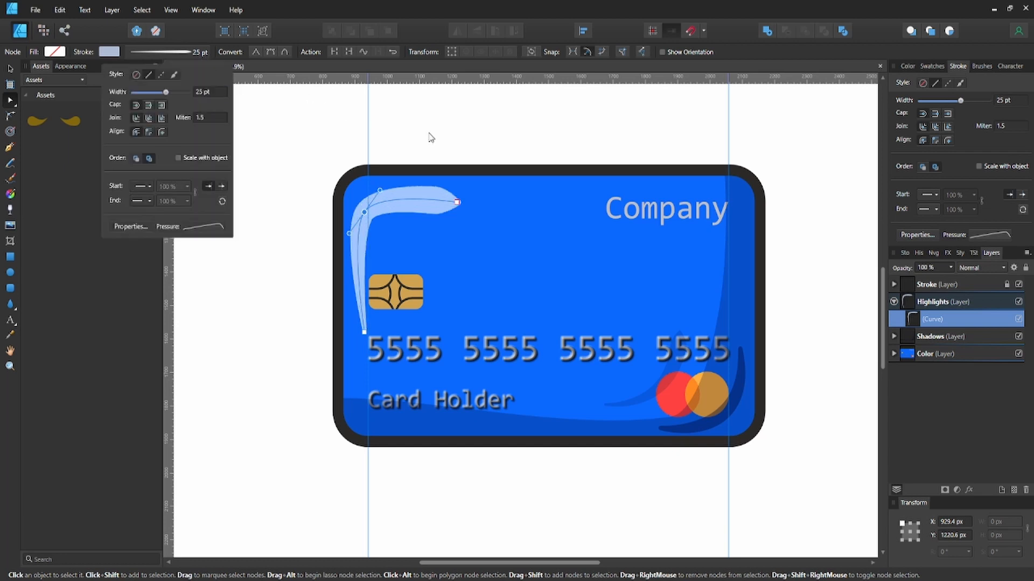
left_click(420, 197)
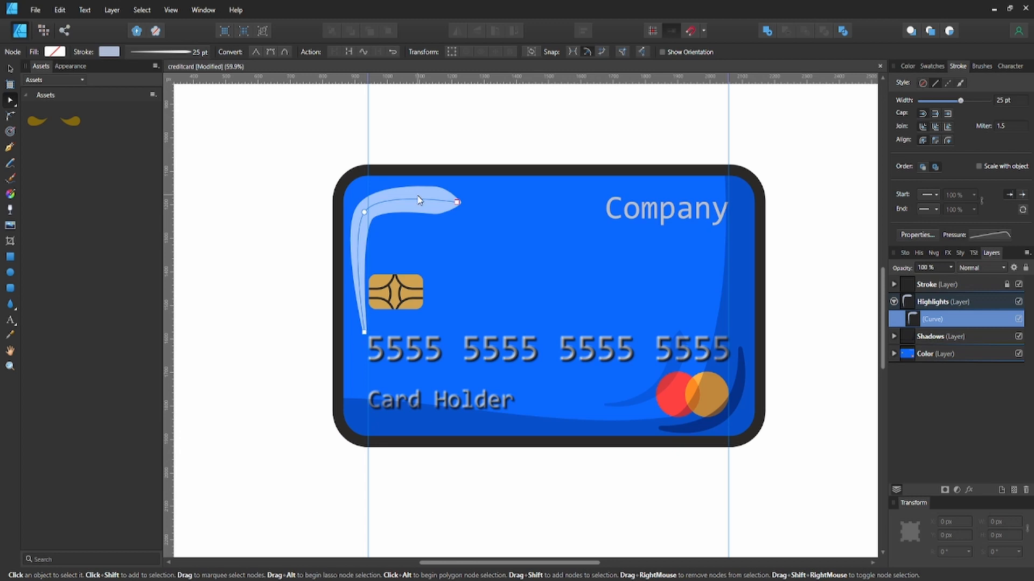
Step: Move the highlight curve about 18 px to the right
key("v")
key("Right")
key("Right")
key("Right")
key("Right")
key("Right")
key("Right")
key("Right")
key("Right")
key("Right")
key("Right")
key("Right")
key("Right")
key("Right")
key("Right")
key("Right")
key("Right")
key("Right")
key("Right")
key("Right")
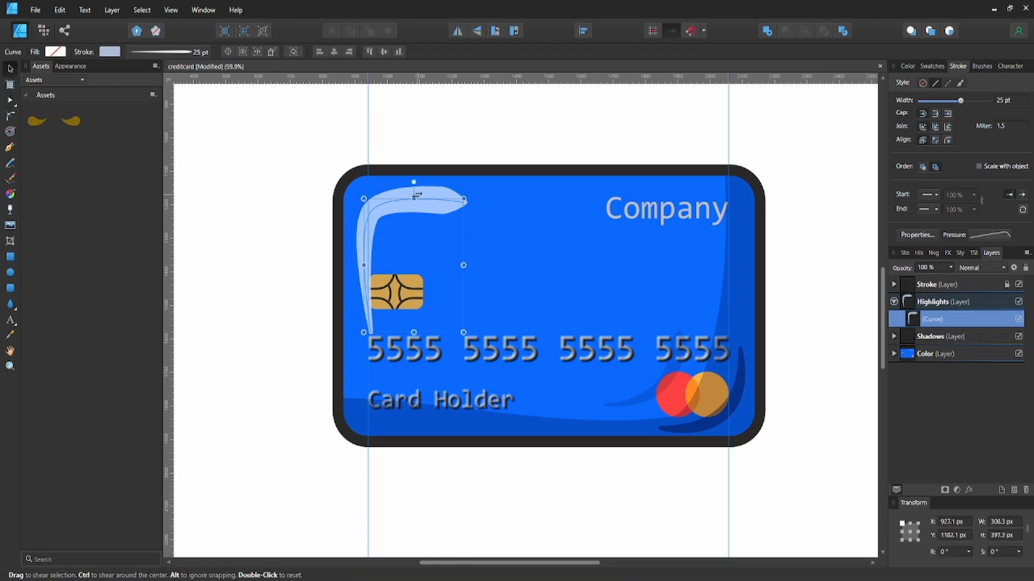
key("Left")
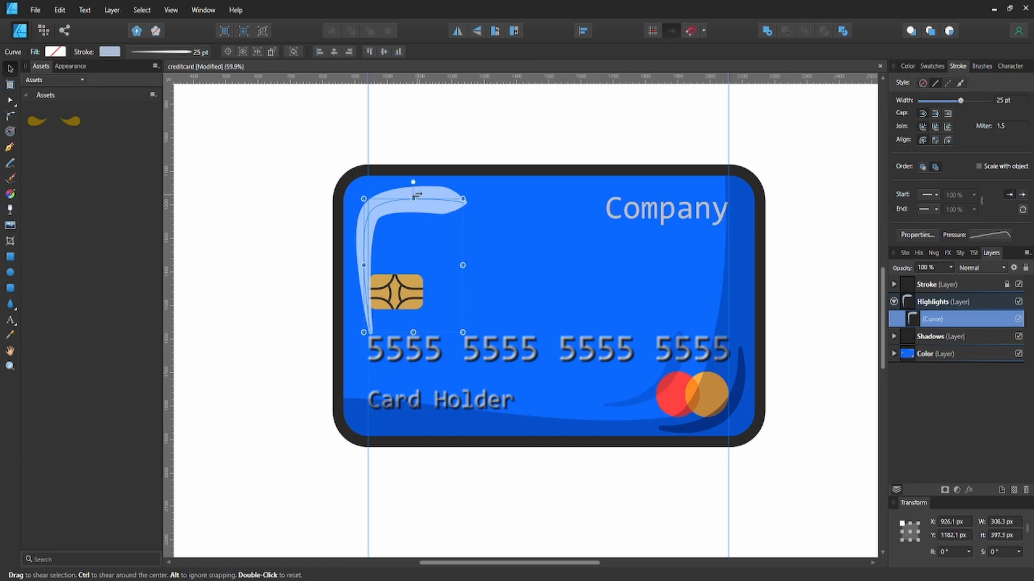
Step: Reduce the highlight curve's stroke colour opacity to a little over 60% and deselect it
left_click(111, 52)
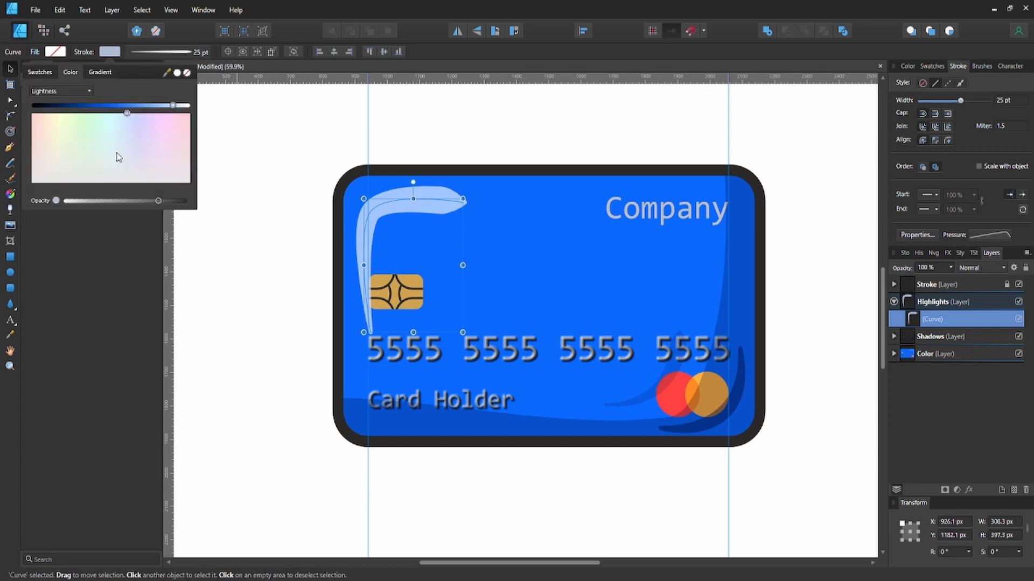
left_click(145, 200)
left_click_drag(145, 200, 140, 199)
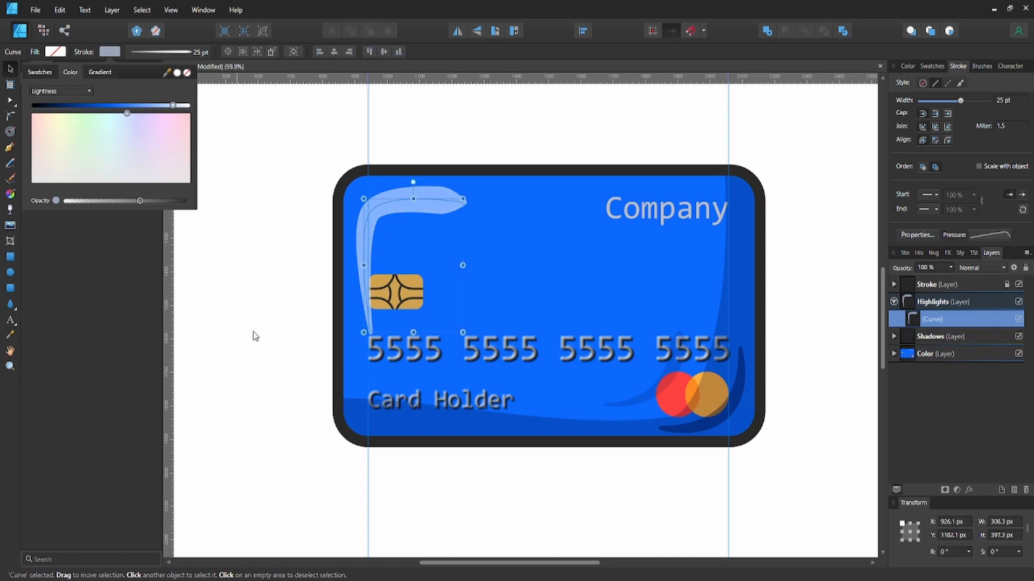
left_click(262, 446)
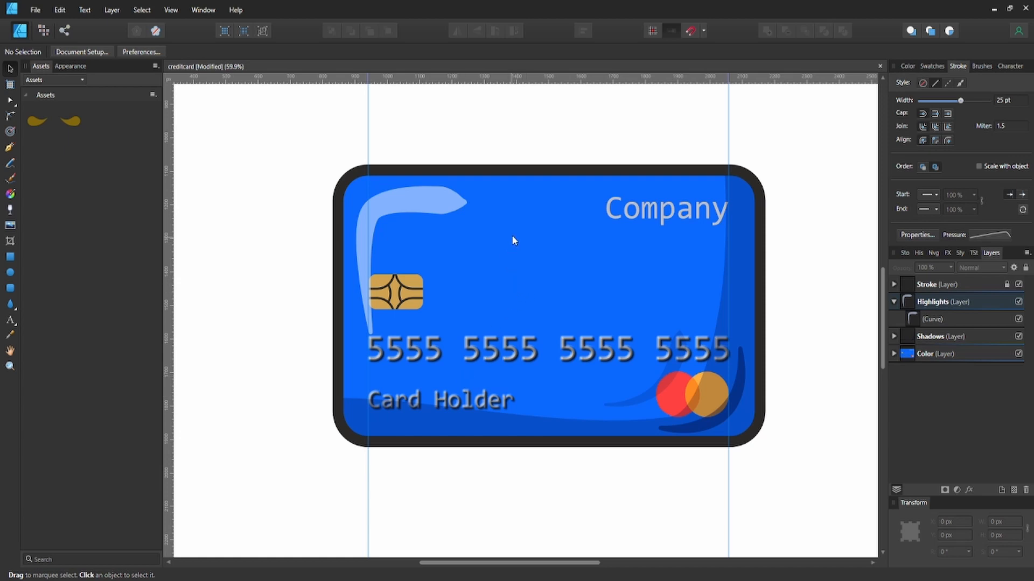
Step: Draw a straight horizontal Pen line about 252 px long between the highlight curve and the Company text
key("p")
left_click(495, 203)
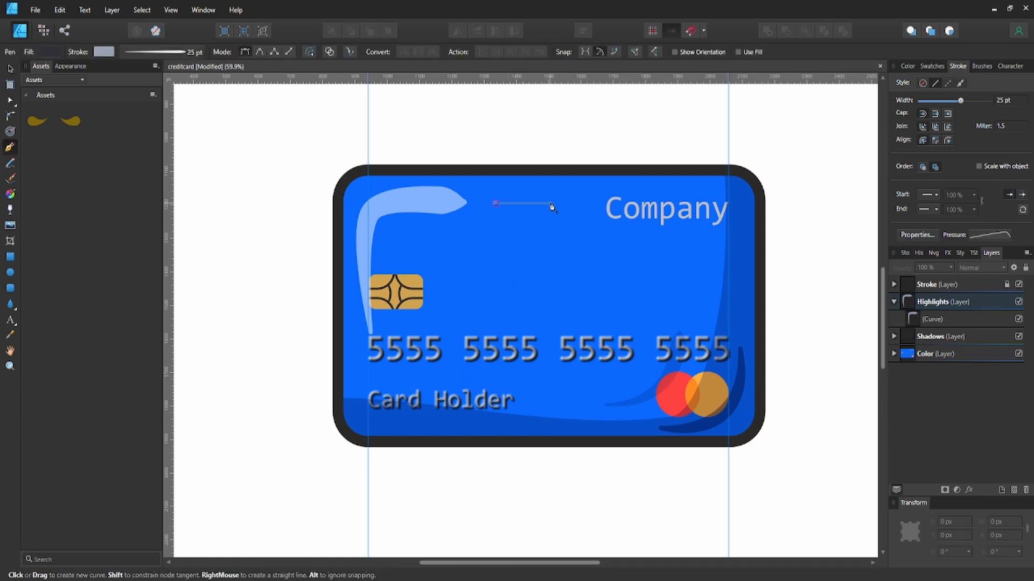
left_click(577, 203)
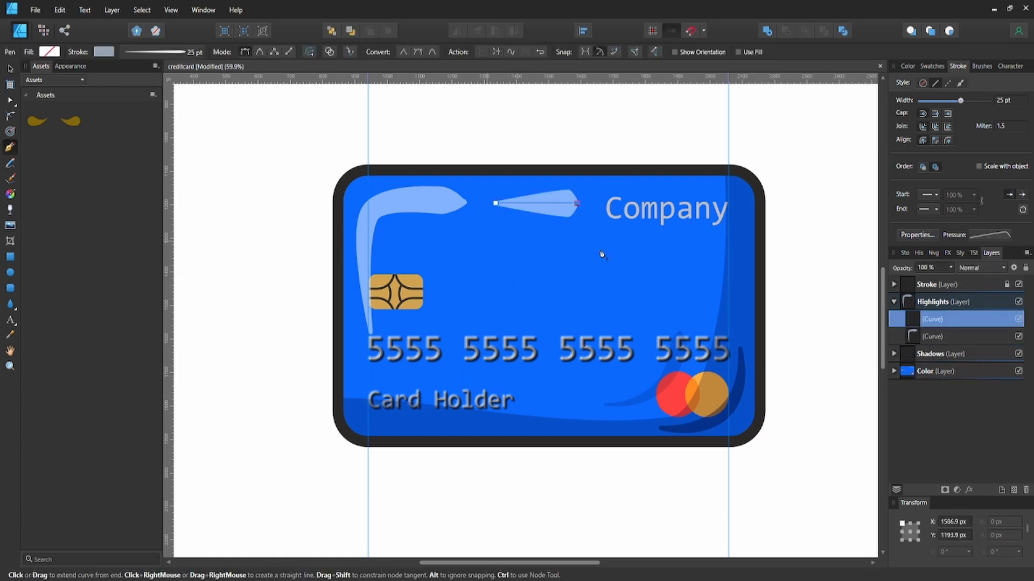
key("v")
Step: Remove the peak point from the horizontal highlight's pressure profile and raise the profile's end point
left_click(997, 241)
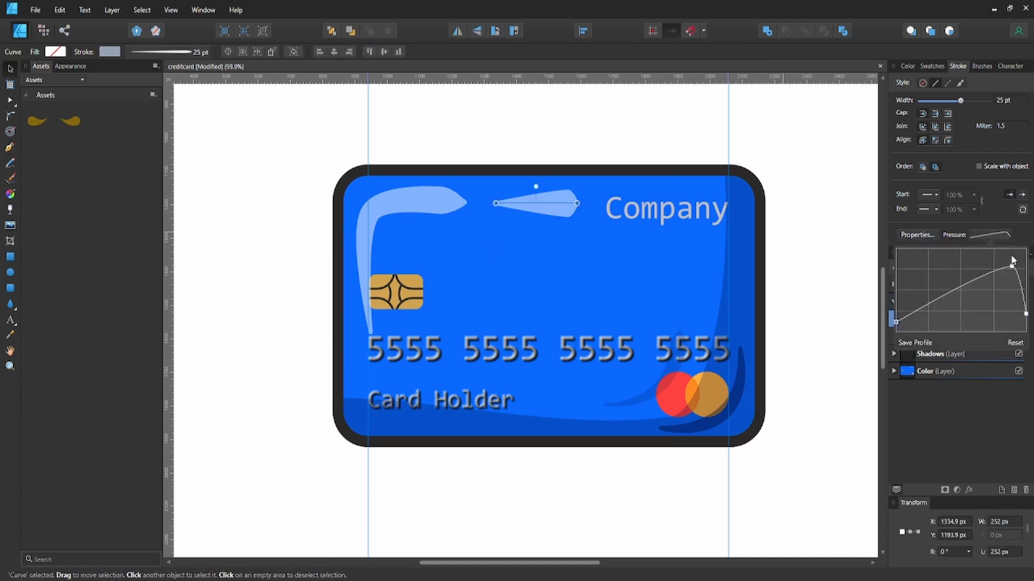
left_click_drag(1012, 265, 1014, 286)
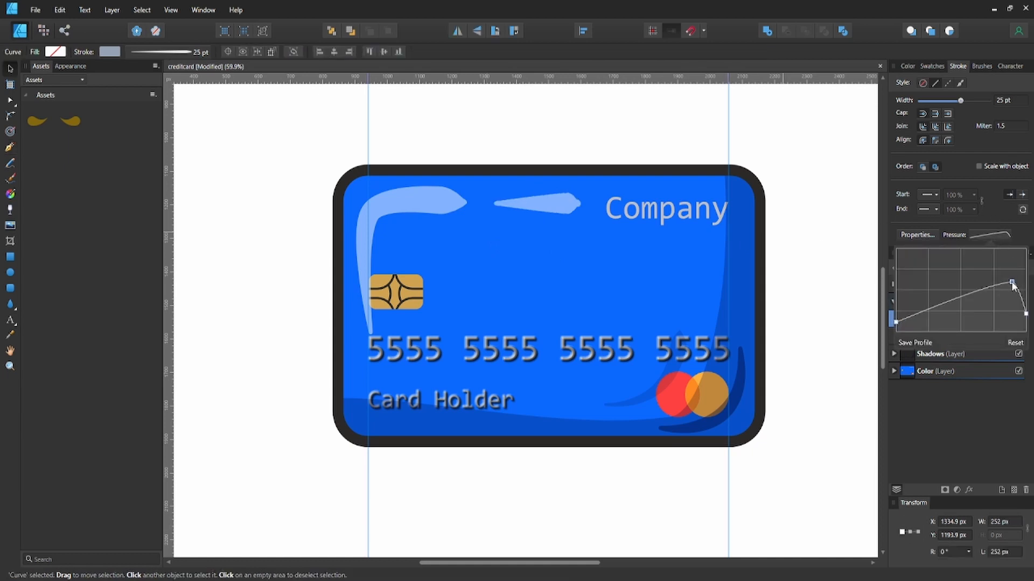
key("Delete")
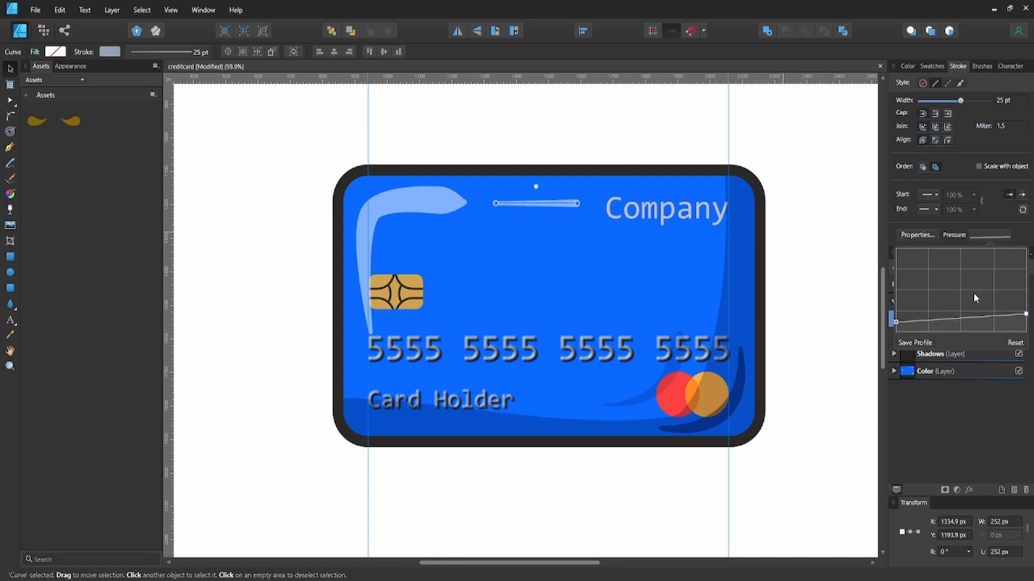
left_click_drag(1025, 314, 1025, 271)
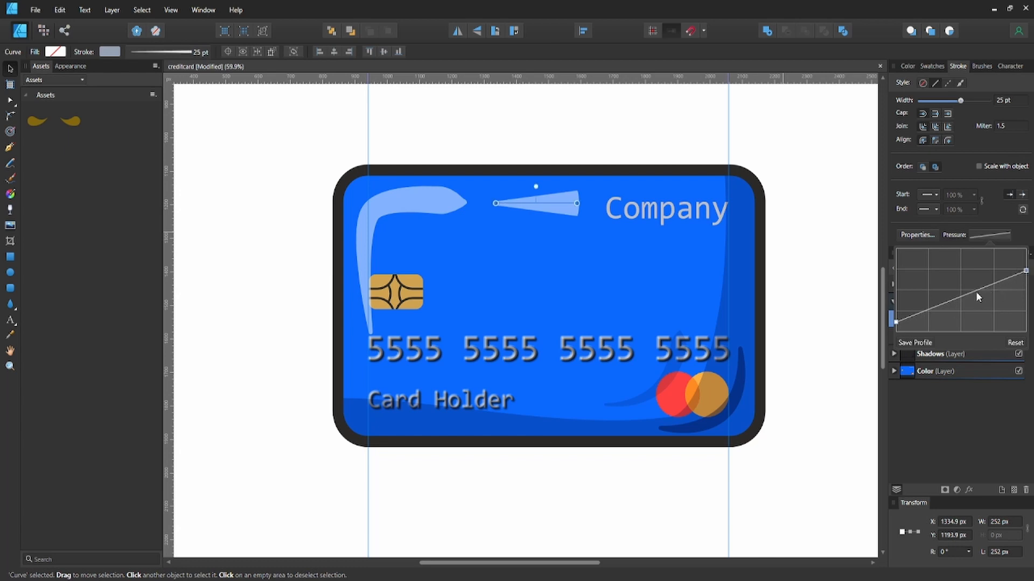
left_click(962, 296)
mouse_move(962, 295)
left_mouse_down()
mouse_move(954, 269)
mouse_move(980, 308)
left_mouse_up()
key("ctrl+z")
key("Delete")
Step: Reshape the horizontal highlight's pressure profile into a symmetric arch with a moderate middle peak and both ends lowered close to zero
mouse_move(902, 323)
left_mouse_down()
mouse_move(907, 274)
mouse_move(959, 274)
mouse_move(961, 284)
mouse_move(970, 276)
mouse_move(959, 257)
left_mouse_up()
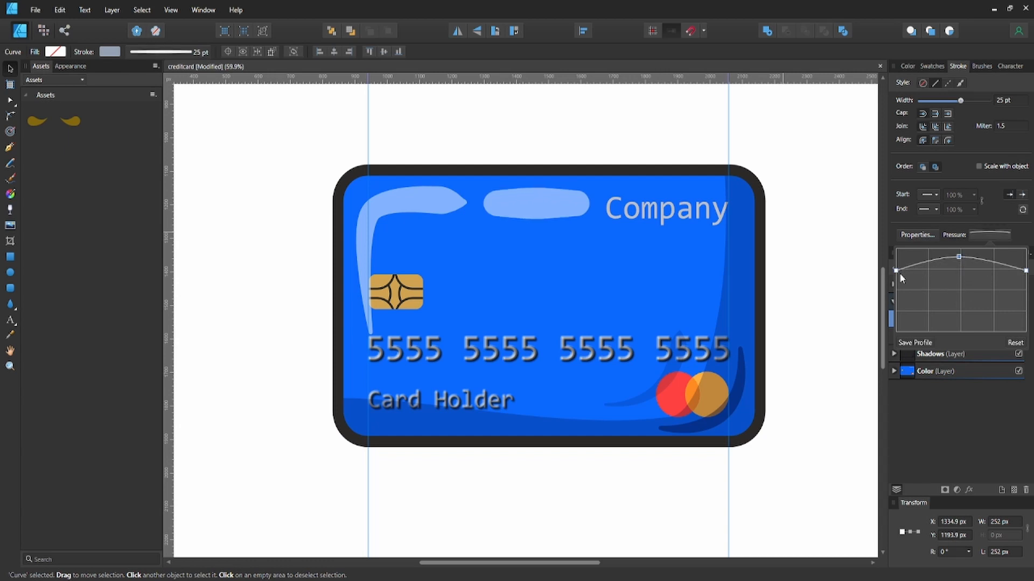
left_click_drag(896, 272, 910, 309)
left_click_drag(958, 256, 964, 285)
left_click_drag(899, 311, 902, 320)
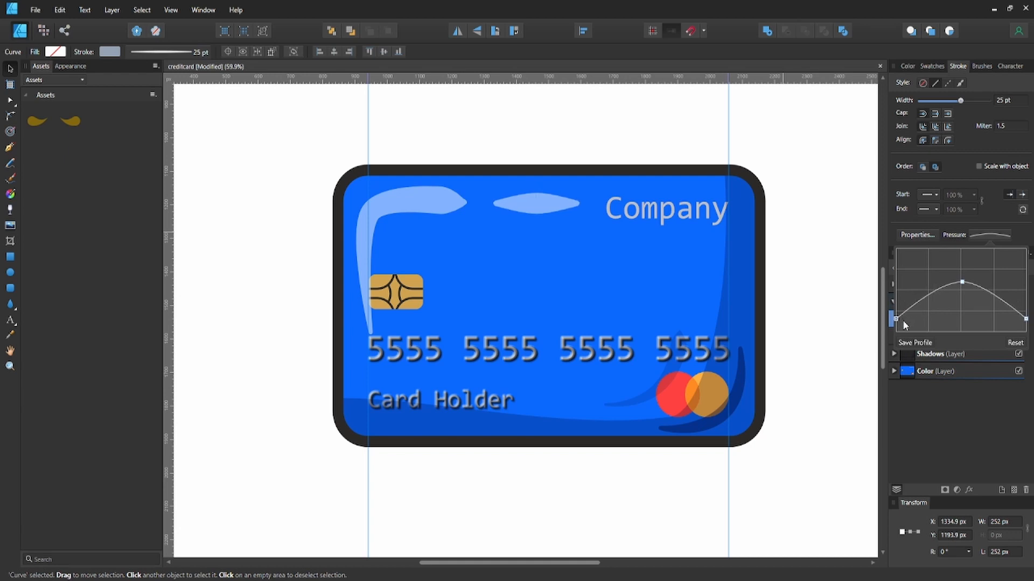
left_click_drag(961, 282, 961, 287)
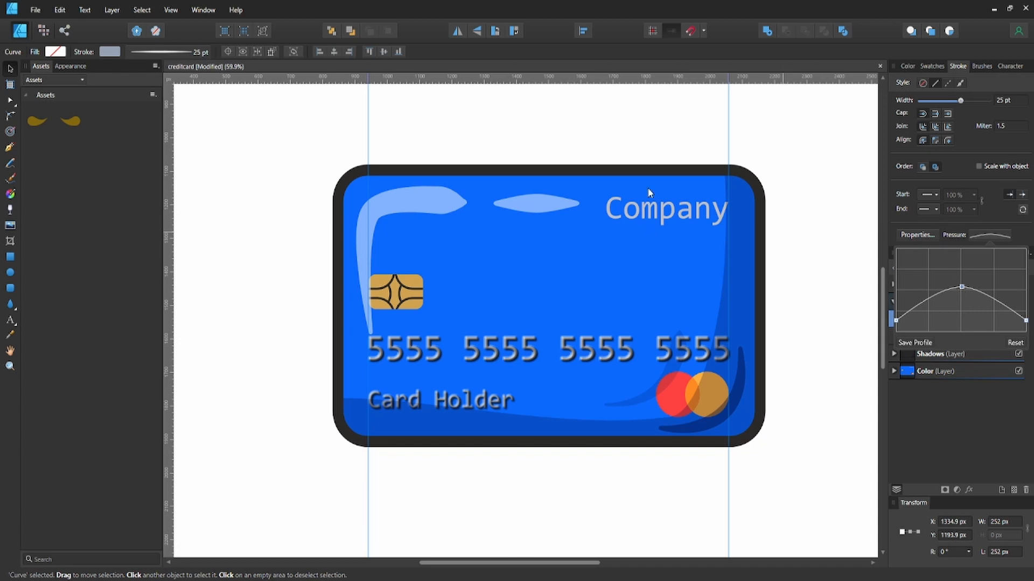
left_click(617, 125)
Step: Reduce the horizontal highlight's stroke colour opacity to just under half and deselect it
left_click(559, 207)
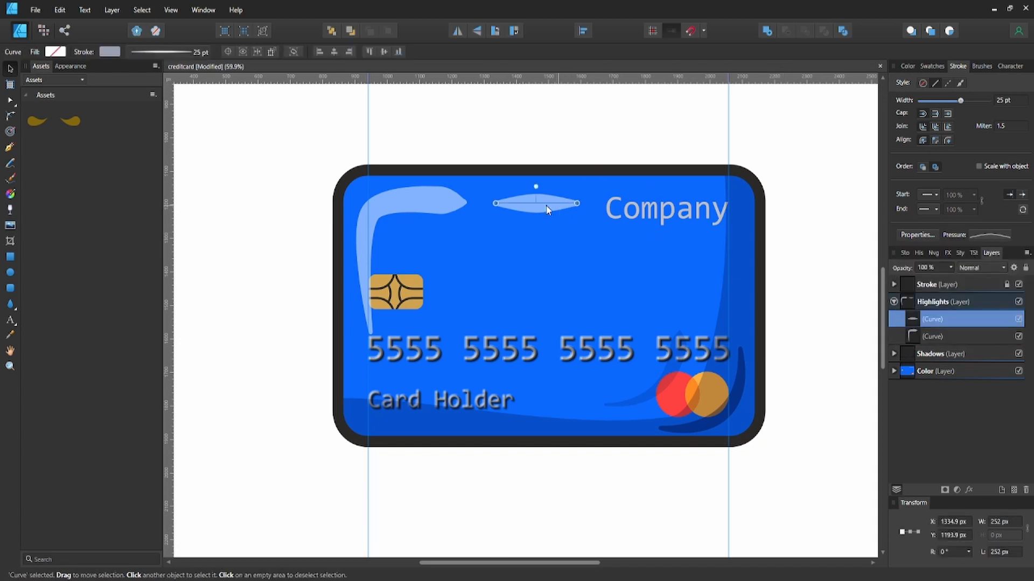
left_click(110, 51)
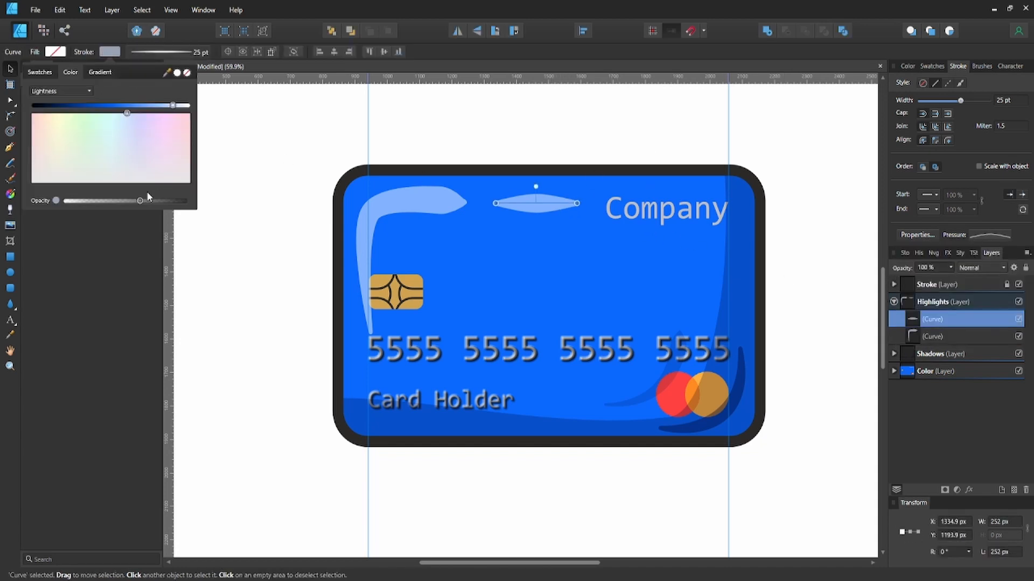
left_click(119, 201)
left_click(258, 292)
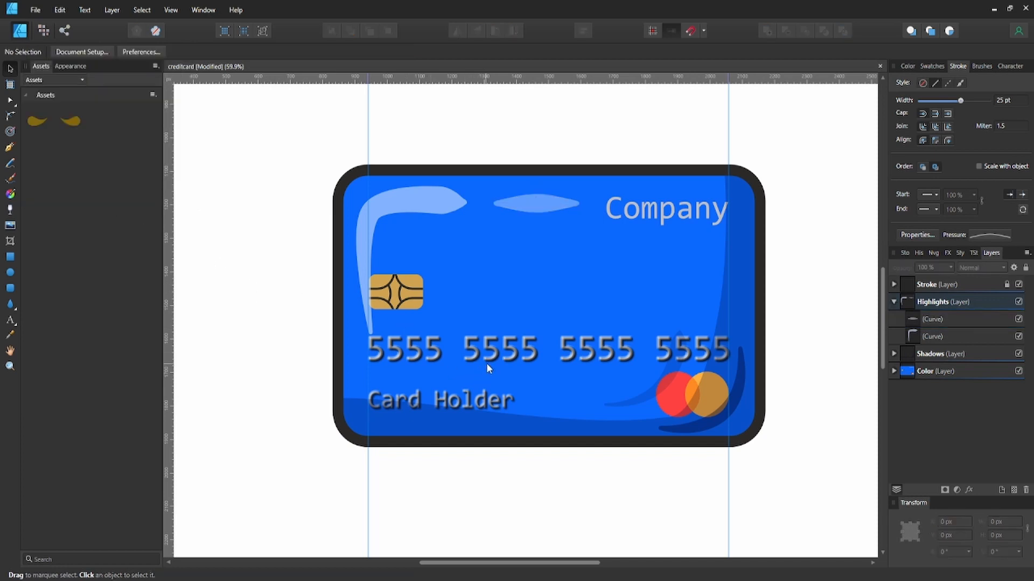
Step: Draw a slanted Pen line about 242 px long from below the Company text down to just above the last digit group
key("p")
left_click(698, 246)
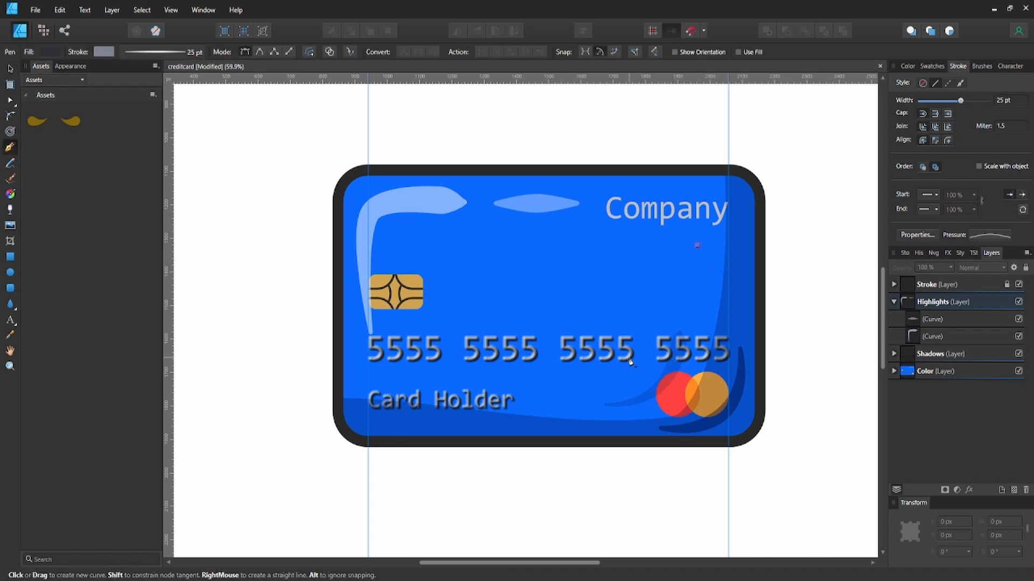
left_click(674, 323)
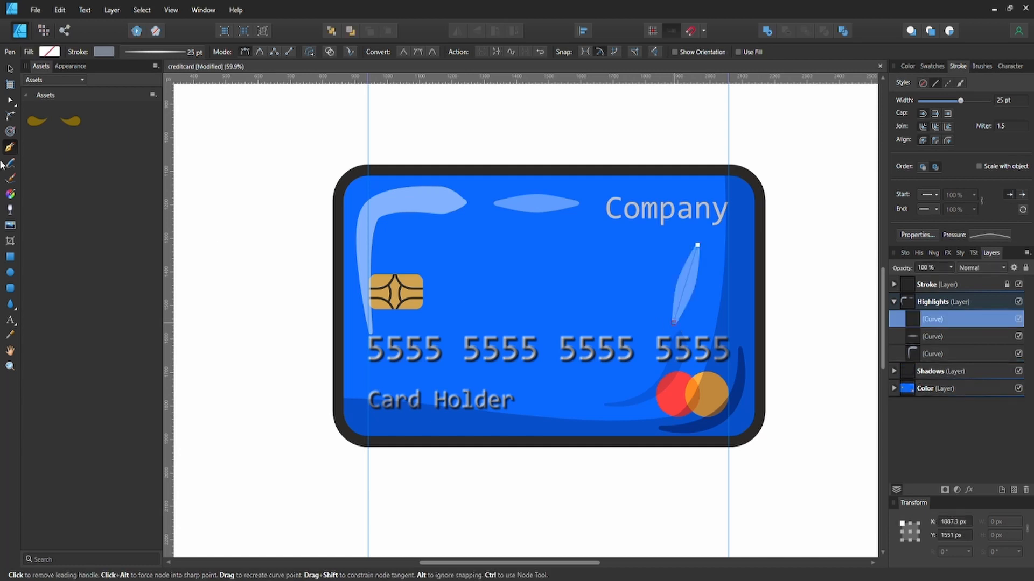
Step: Reduce the slanted highlight's stroke colour opacity to about a tenth, finish the line without an extra segment and deselect it
left_click(103, 53)
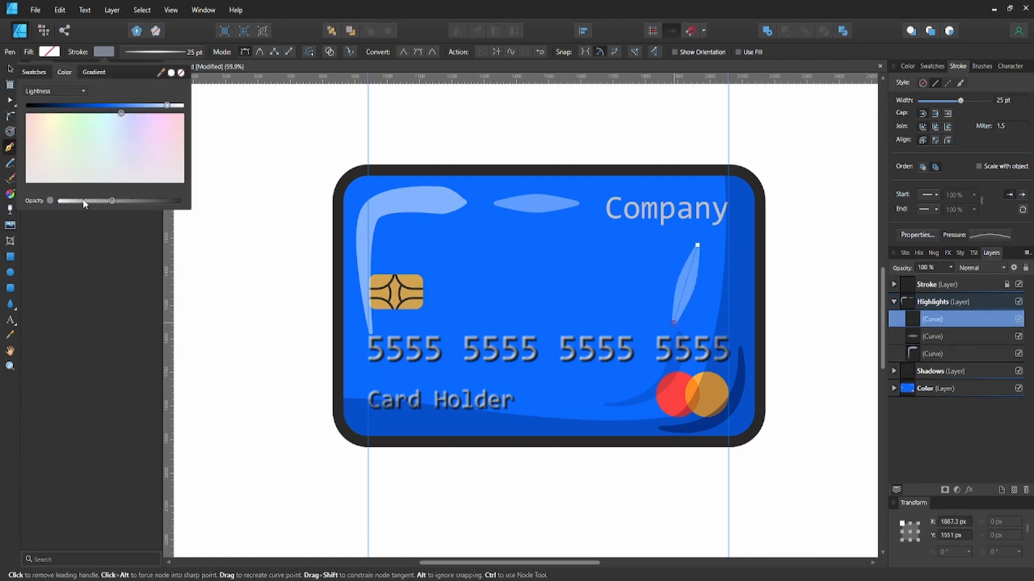
left_click_drag(80, 200, 72, 202)
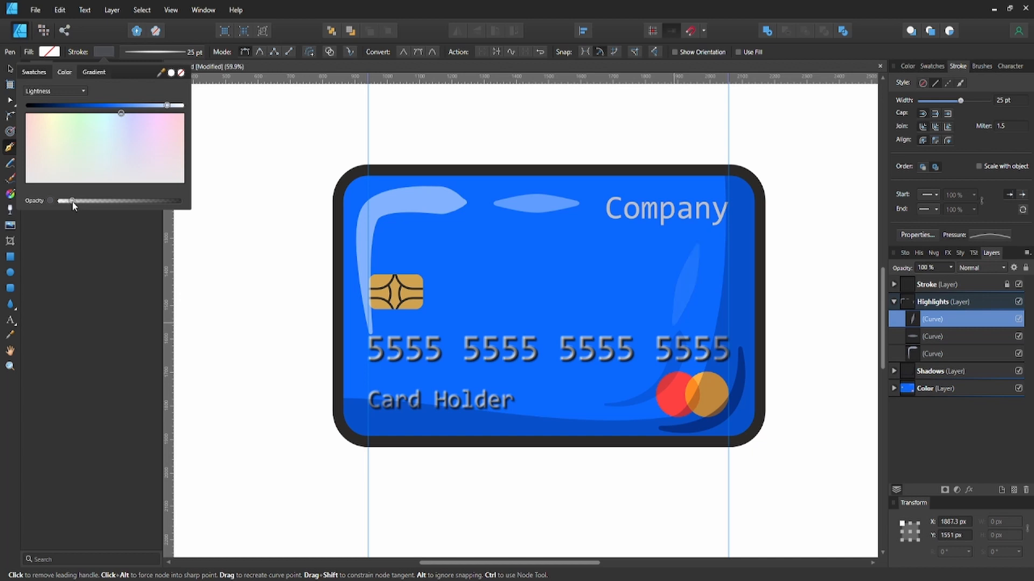
left_click(789, 244)
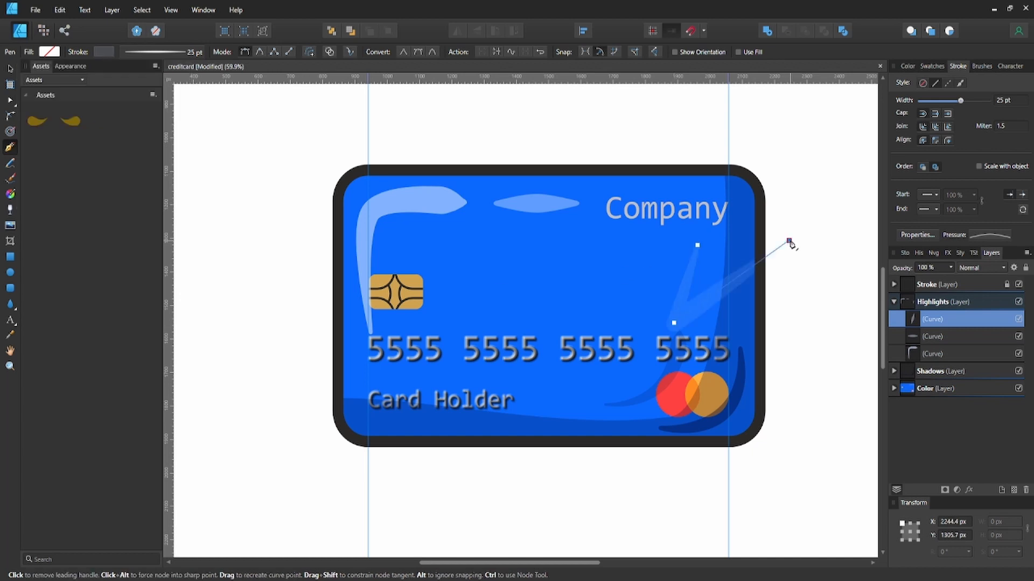
key("Escape")
key("v")
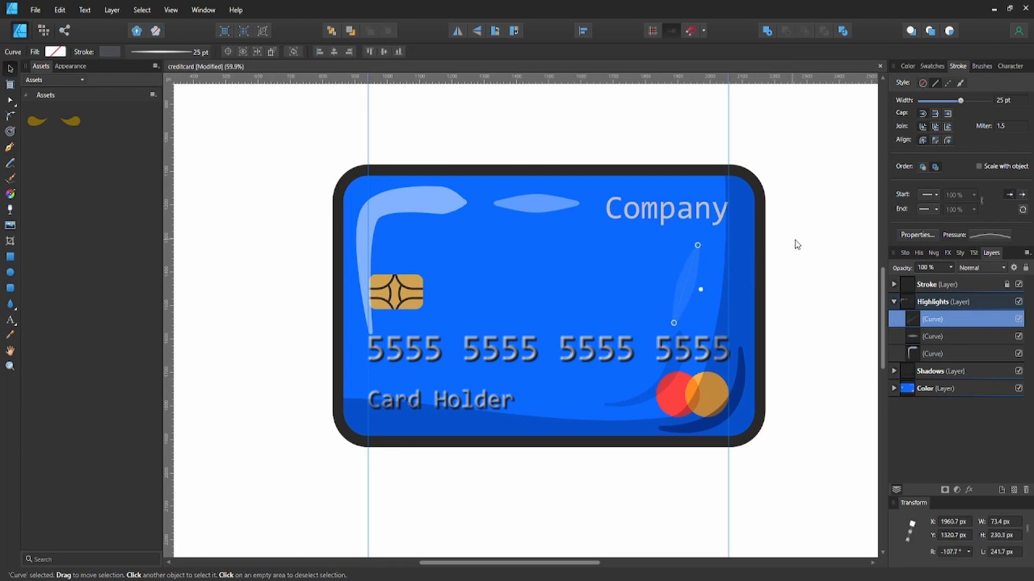
left_click(794, 245)
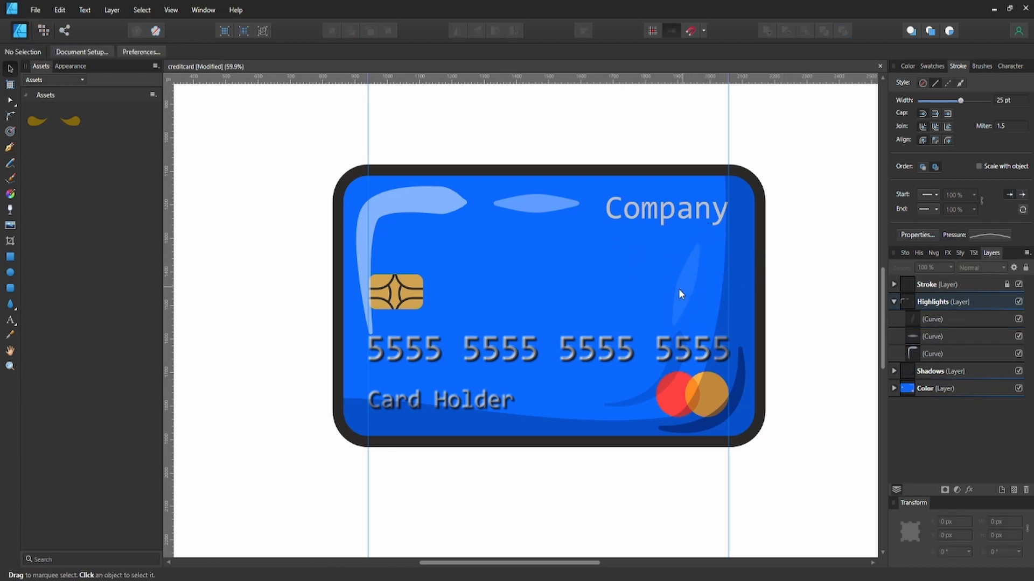
Step: Move the slanted highlight about 217 px left and 150 px down, onto the third digit group, and deselect it
left_click_drag(679, 290, 615, 341)
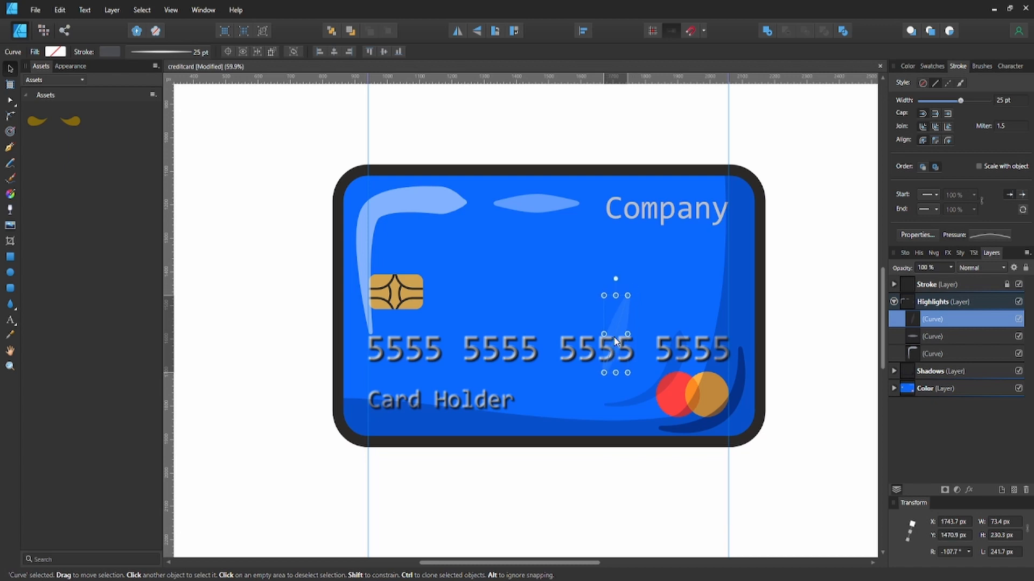
left_click(788, 291)
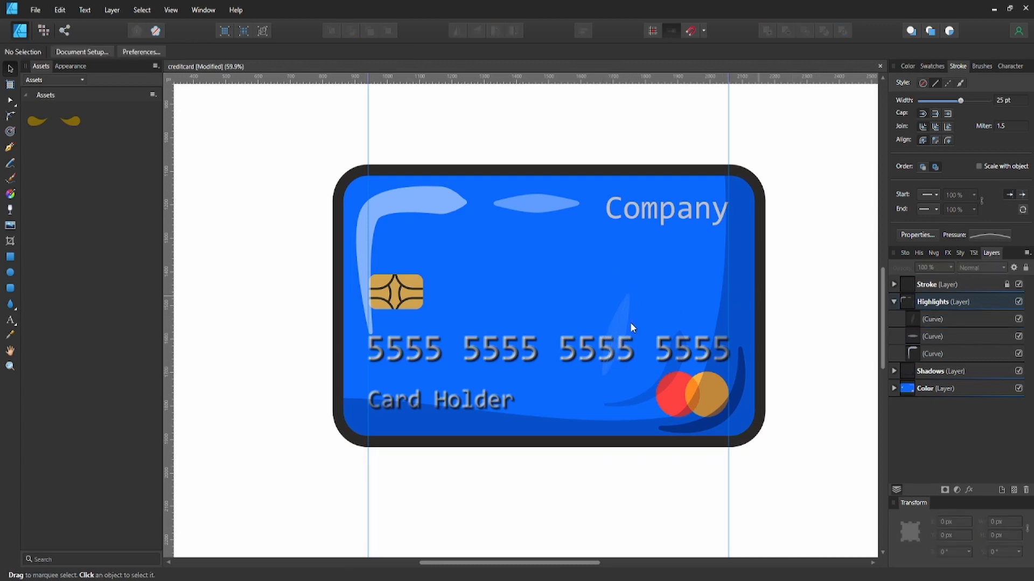
left_click_drag(630, 323, 688, 295)
key("ctrl+z")
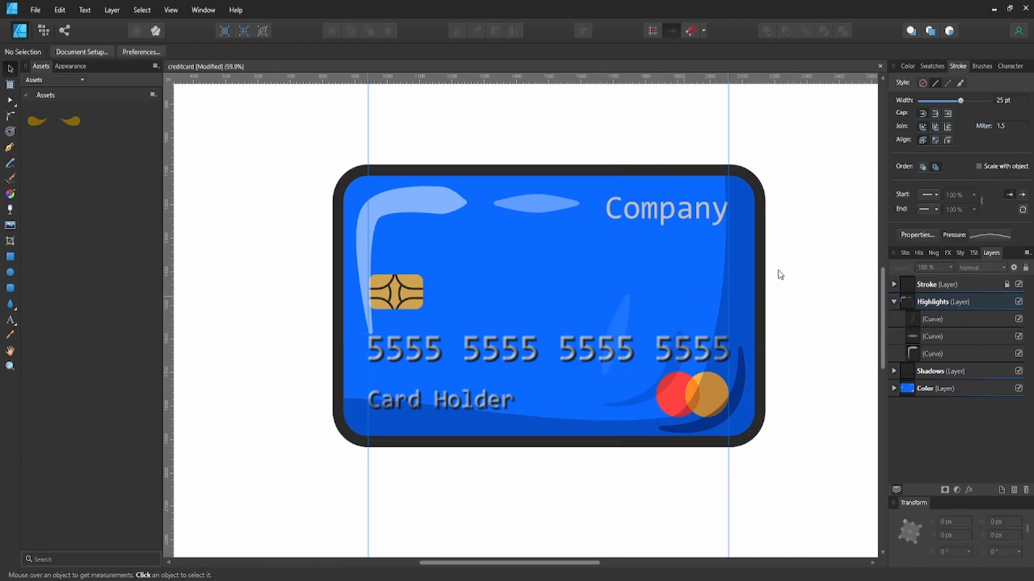
key("ctrl+shift+z")
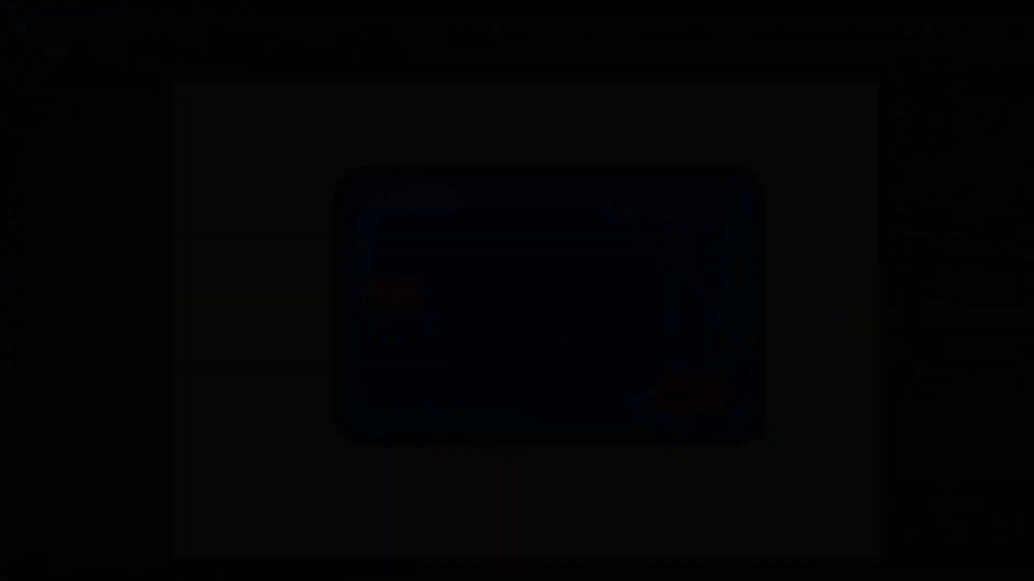